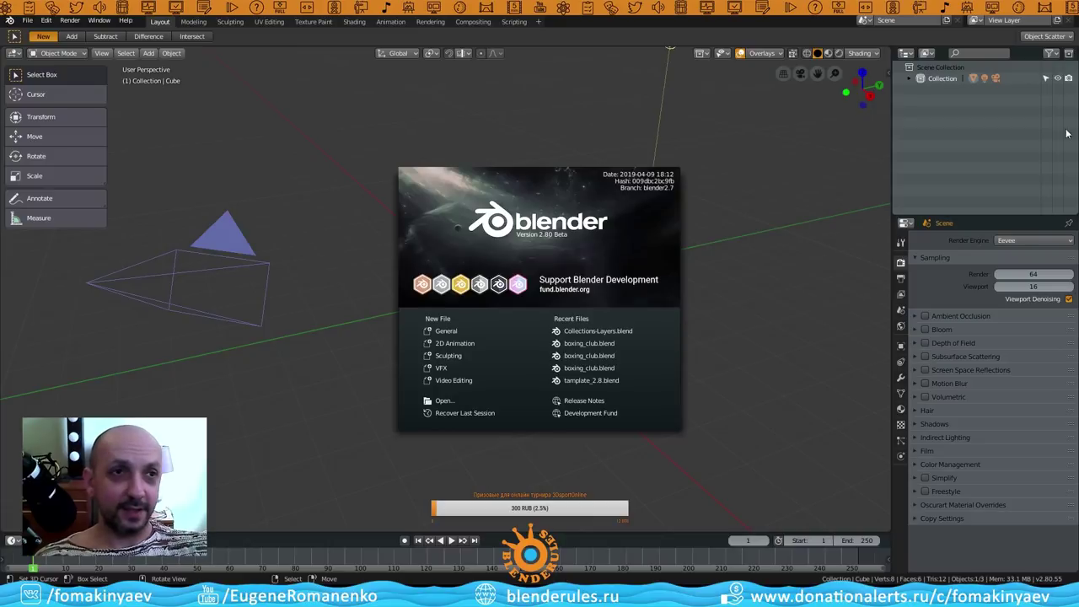
Open Collections-Layers.blend from the splash screen's recent files.
{"action": "left_click", "coordinate": [579, 338]}
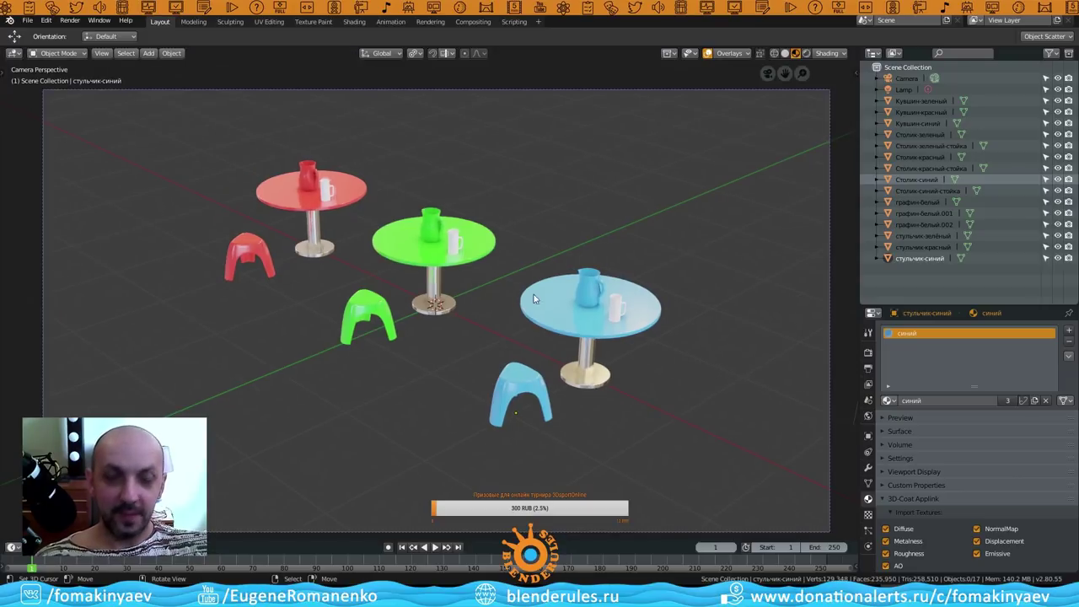
{"action": "scroll", "coordinate": [522, 304], "scroll_direction": "up", "scroll_amount": 2}
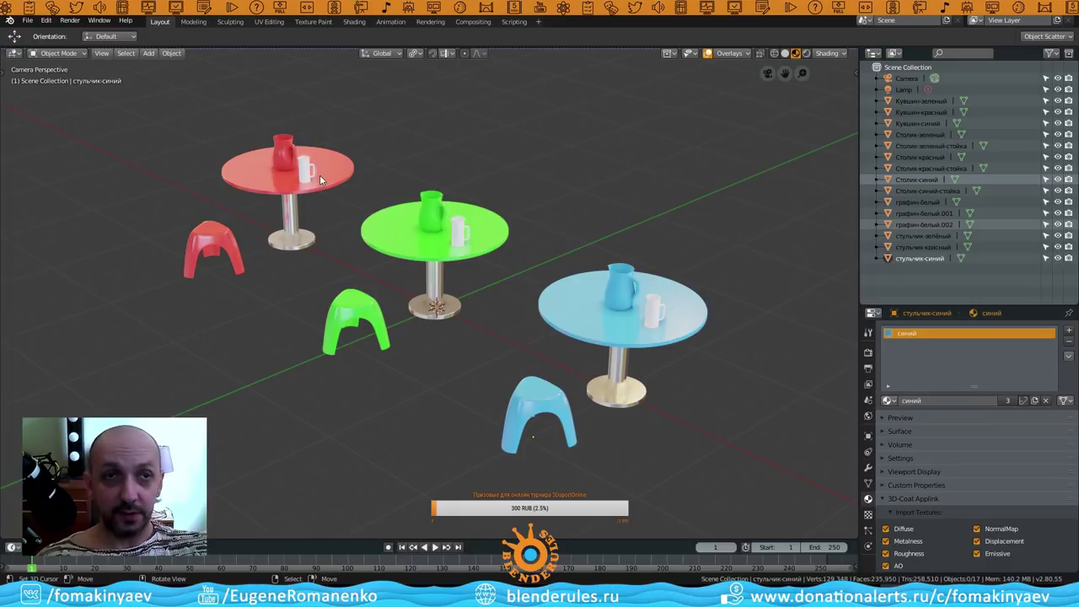
{"action": "left_click", "coordinate": [285, 215]}
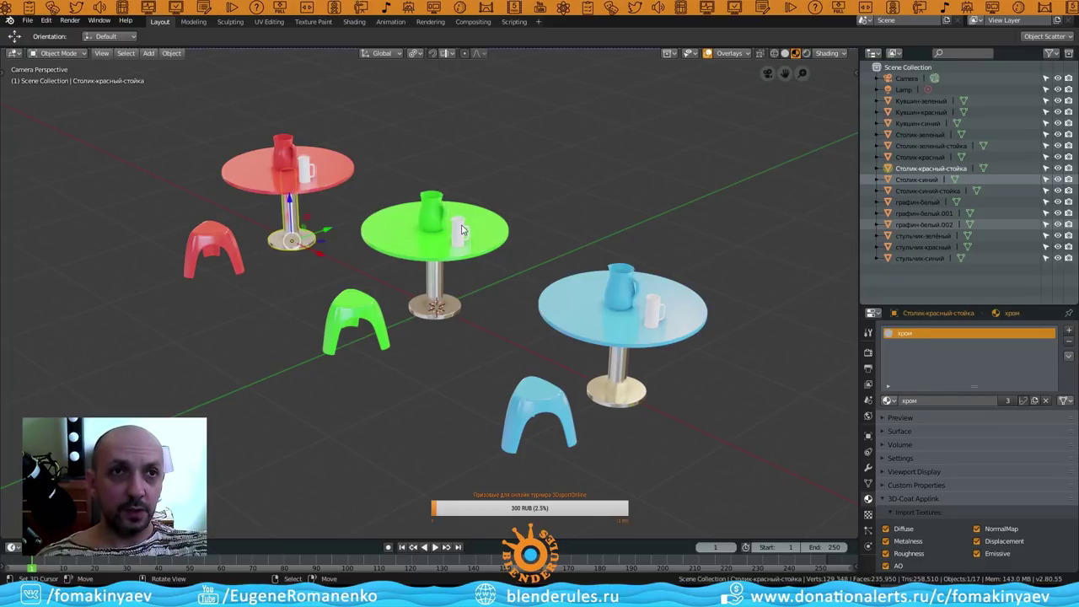
{"action": "left_click", "coordinate": [463, 230]}
{"action": "left_click", "coordinate": [655, 310]}
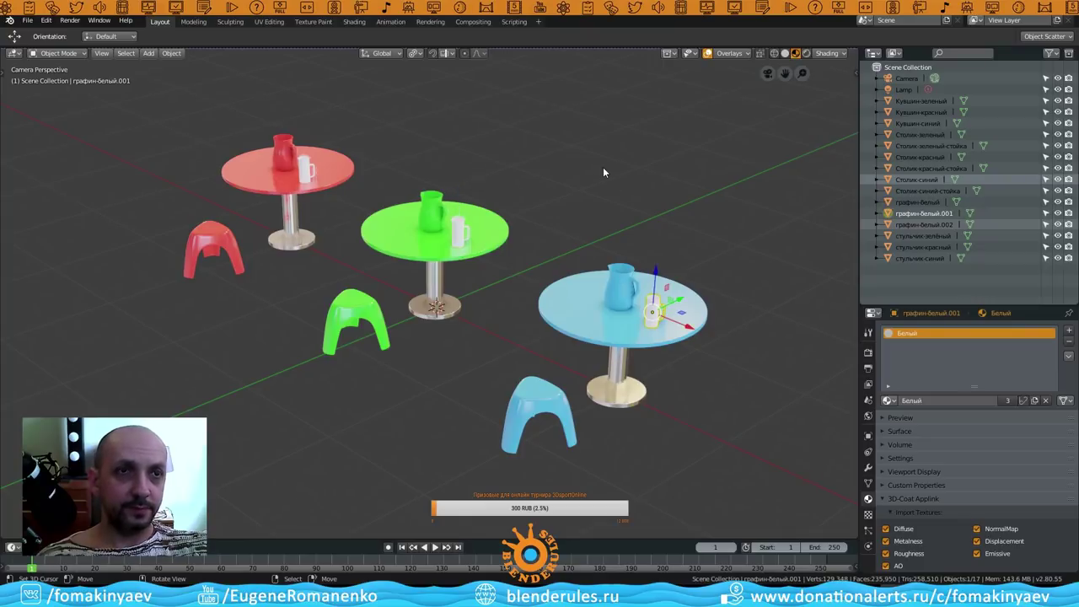
{"action": "key", "text": "alt+a"}
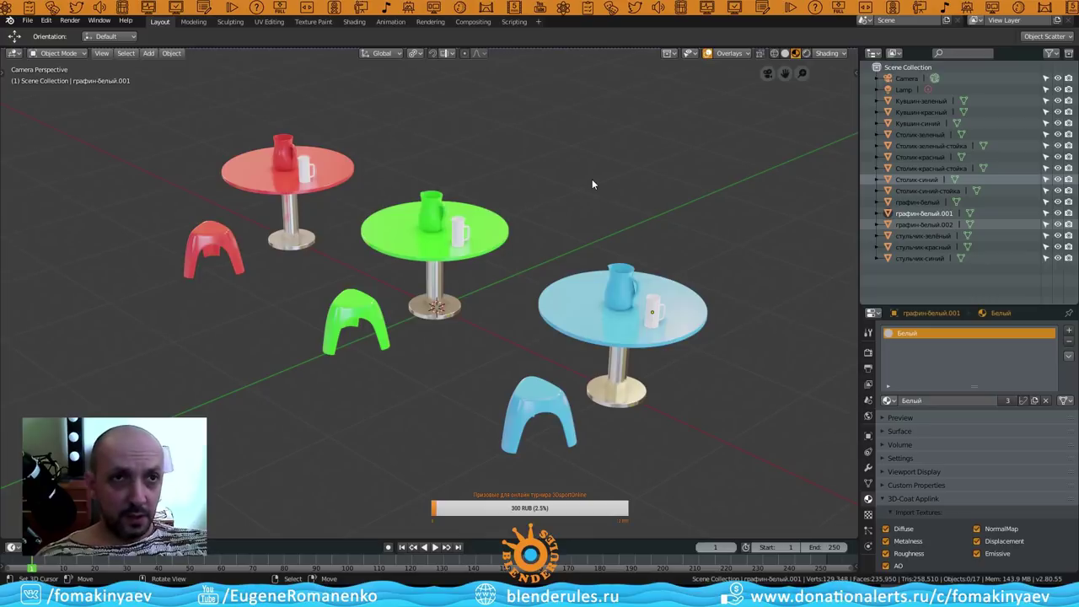
{"action": "key", "text": "a"}
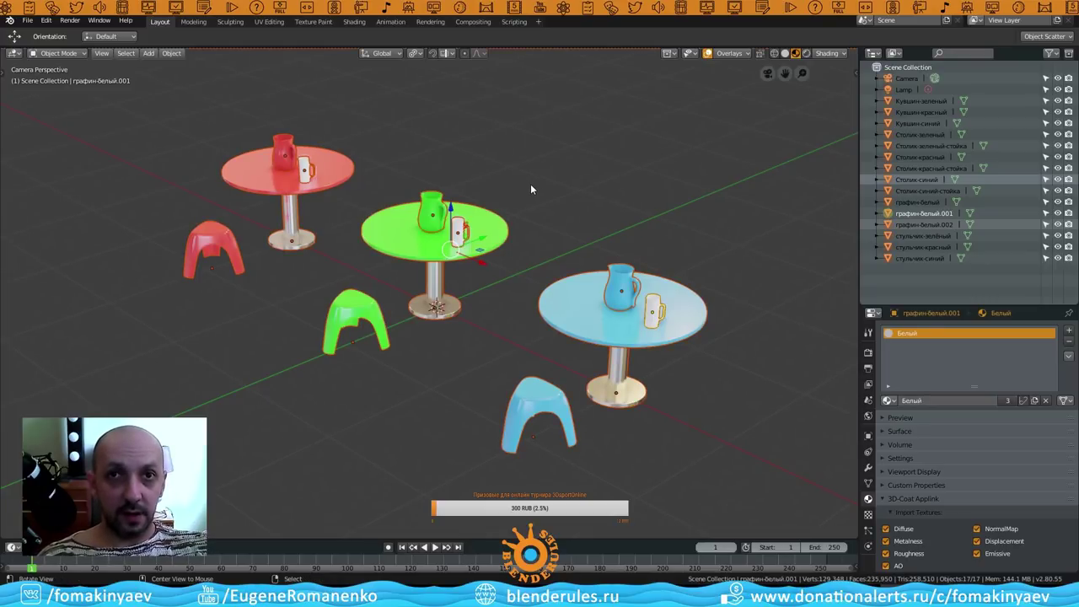
{"action": "key", "text": "alt+a"}
{"action": "key", "text": "Home"}
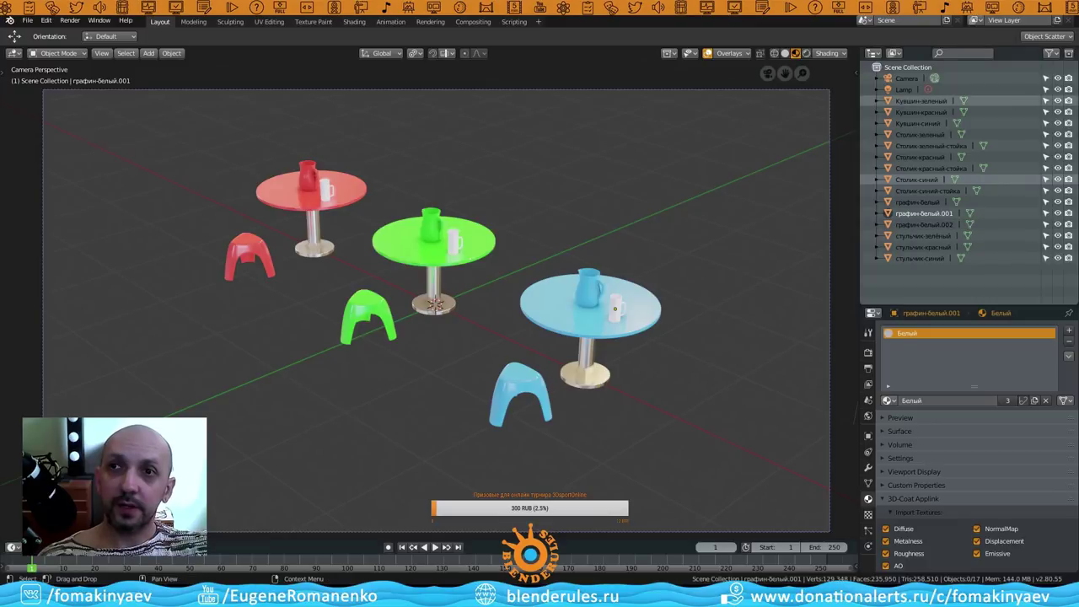
{"action": "key", "text": "alt+Tab"}
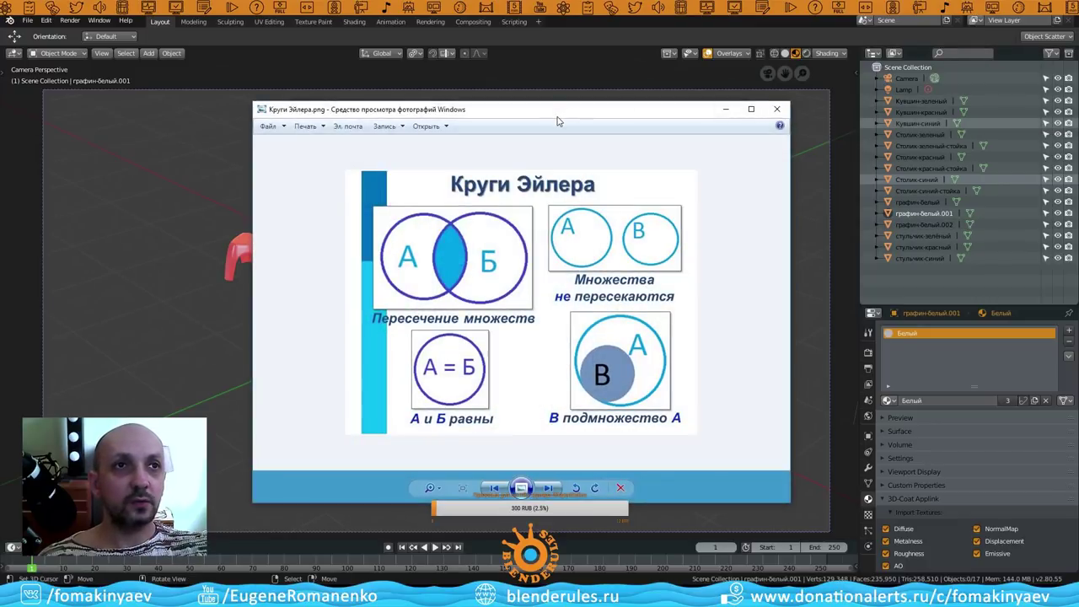
{"action": "left_click_drag", "start_coordinate": [562, 113], "coordinate": [552, 93]}
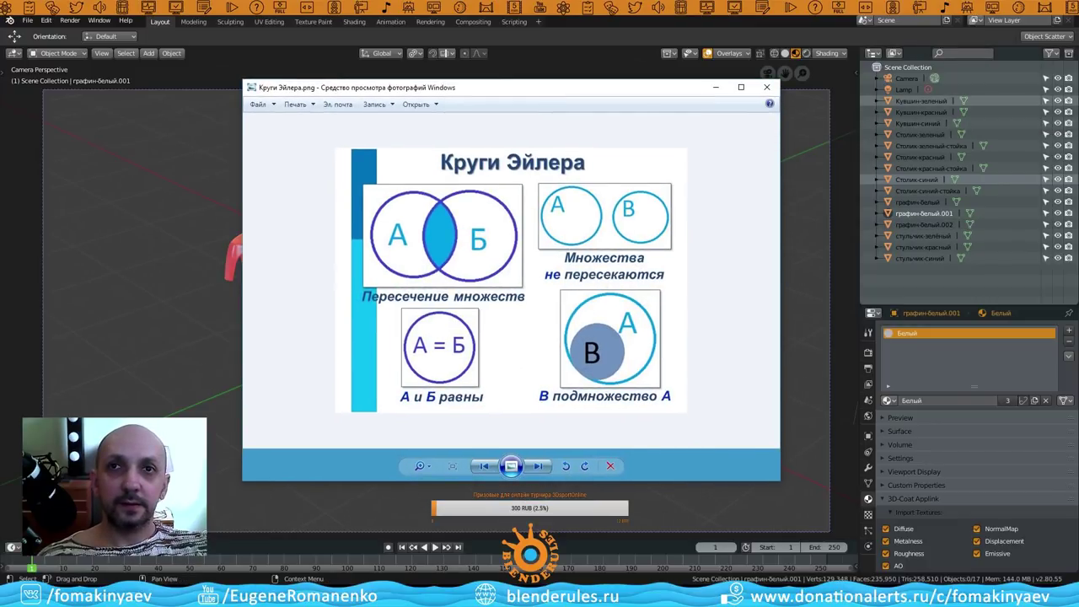
{"action": "mouse_move", "coordinate": [583, 92]}
{"action": "left_mouse_down"}
{"action": "mouse_move", "coordinate": [567, 96]}
{"action": "mouse_move", "coordinate": [596, 98]}
{"action": "mouse_move", "coordinate": [577, 102]}
{"action": "left_mouse_up"}
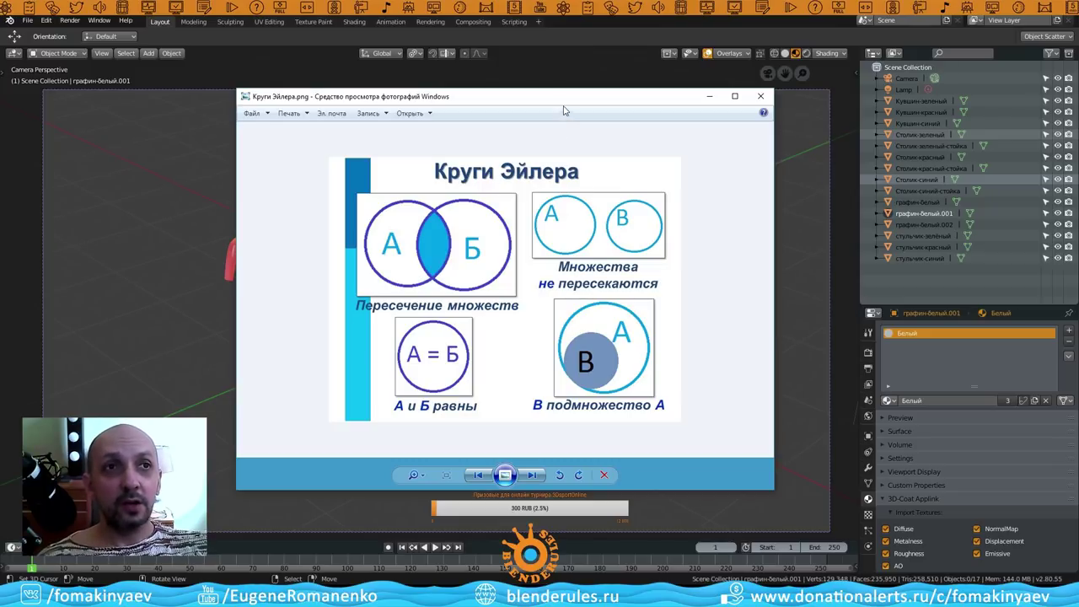
{"action": "left_click_drag", "start_coordinate": [565, 103], "coordinate": [526, 108]}
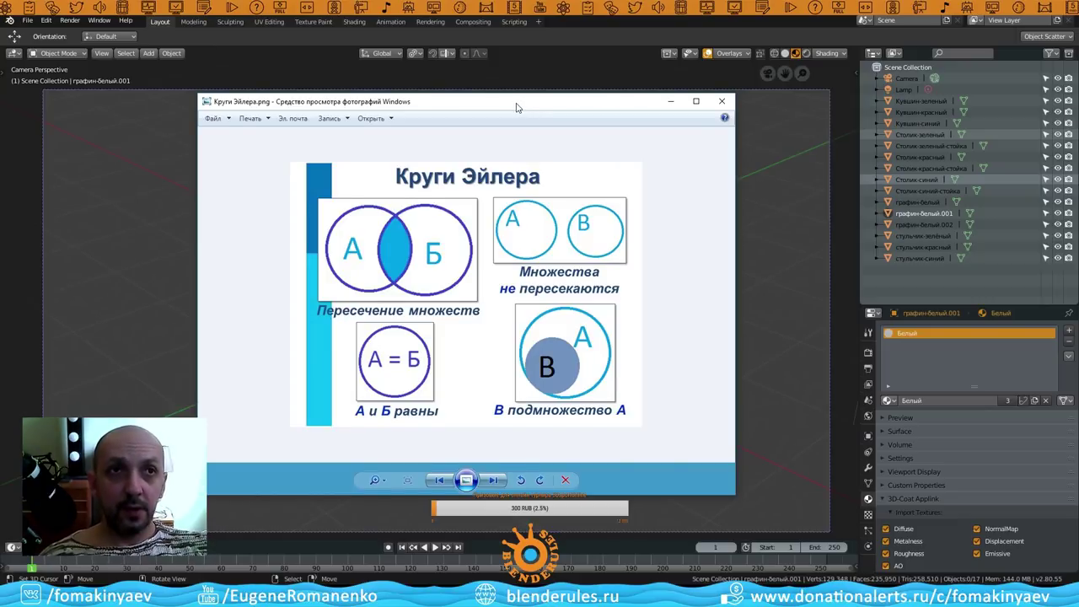
{"action": "mouse_move", "coordinate": [517, 107]}
{"action": "left_mouse_down"}
{"action": "mouse_move", "coordinate": [571, 106]}
{"action": "mouse_move", "coordinate": [539, 102]}
{"action": "left_mouse_up"}
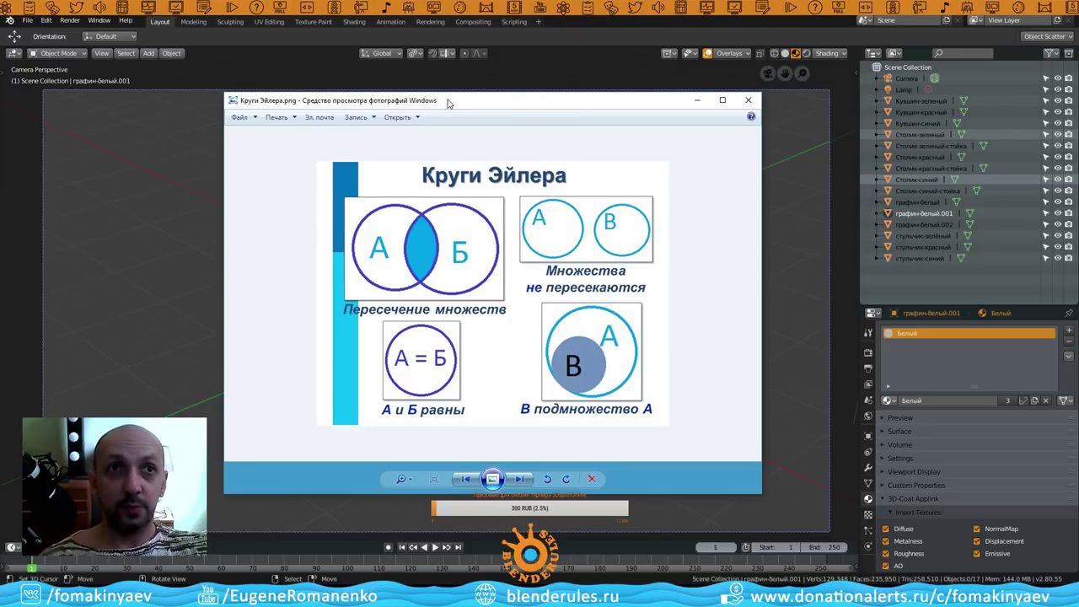
{"action": "mouse_move", "coordinate": [446, 103]}
{"action": "left_mouse_down"}
{"action": "mouse_move", "coordinate": [405, 109]}
{"action": "mouse_move", "coordinate": [413, 101]}
{"action": "left_mouse_up"}
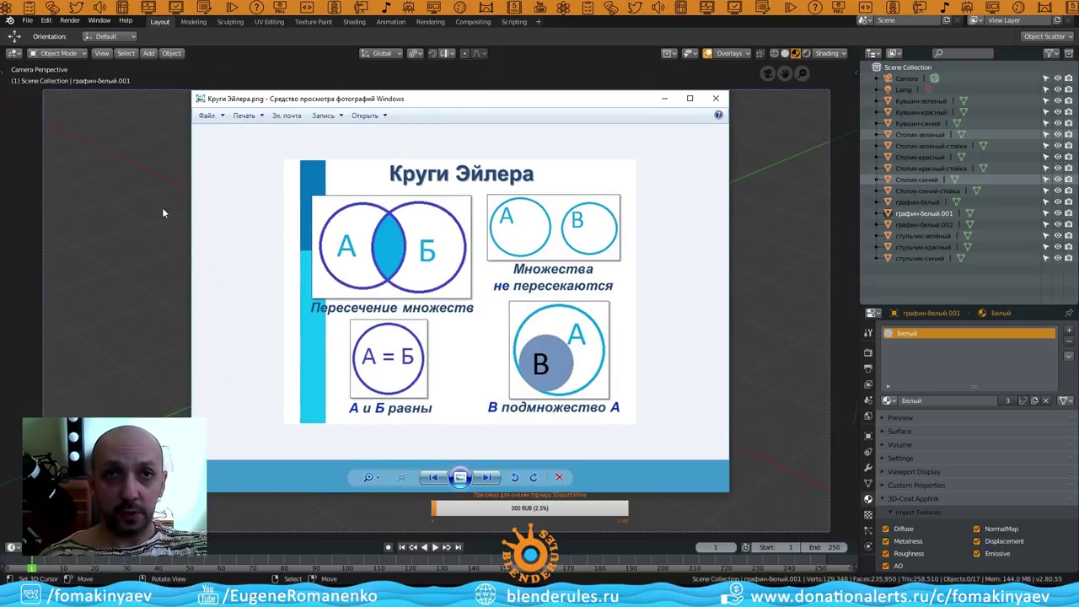
{"action": "mouse_move", "coordinate": [527, 105]}
{"action": "left_mouse_down"}
{"action": "mouse_move", "coordinate": [494, 111]}
{"action": "mouse_move", "coordinate": [514, 105]}
{"action": "left_mouse_up"}
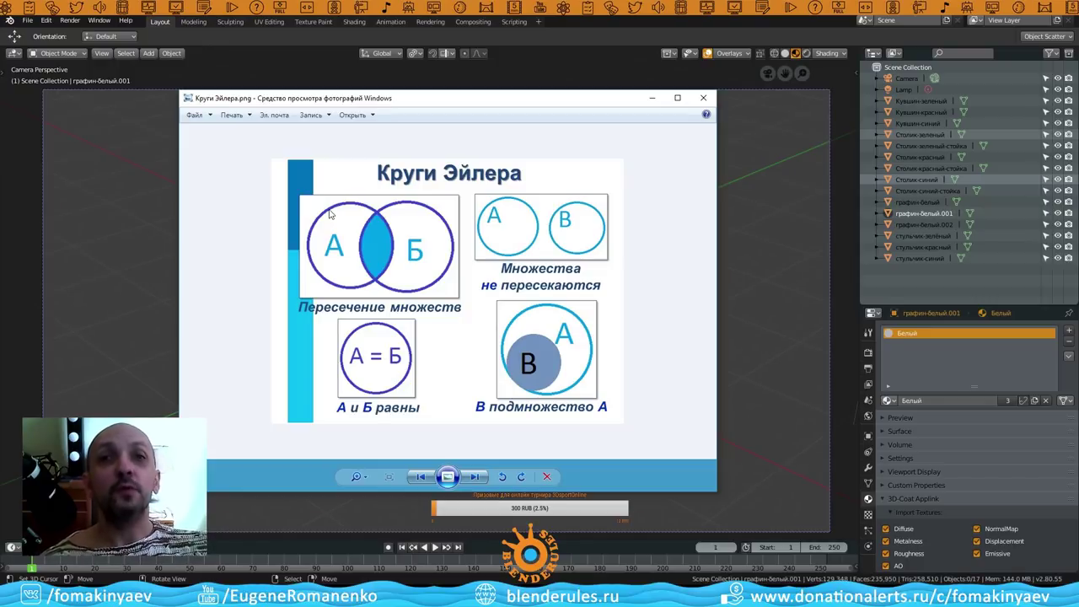
{"action": "left_click", "coordinate": [652, 102]}
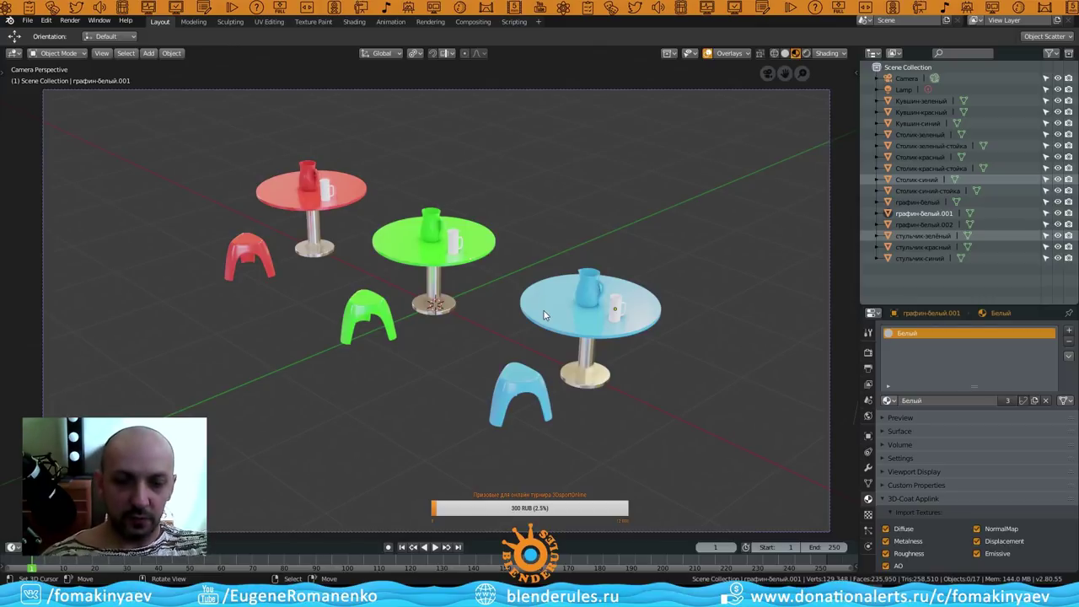
{"action": "key", "text": "m"}
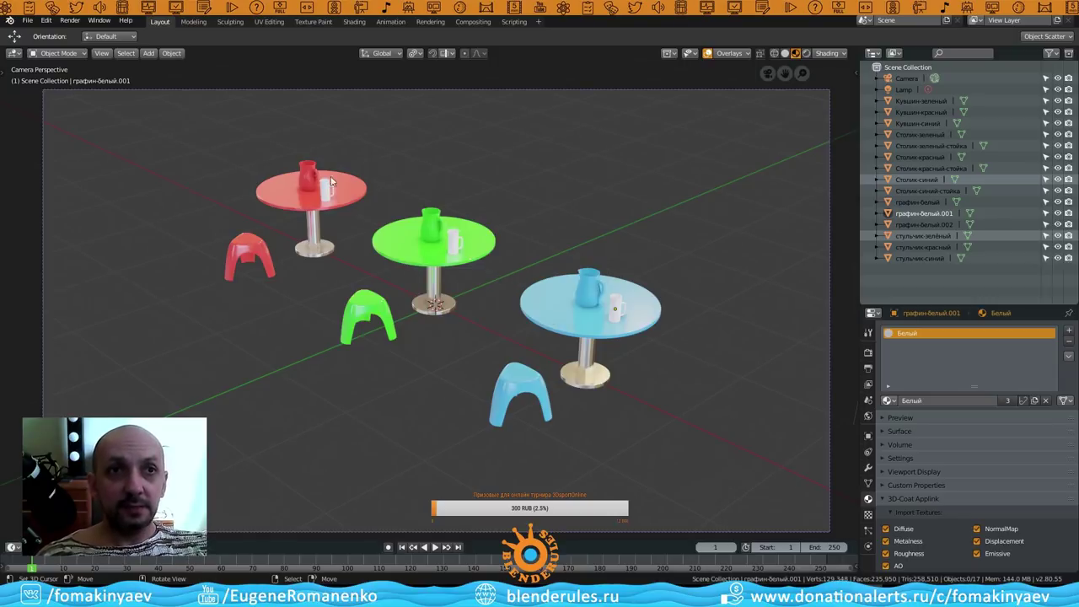
{"action": "left_click", "coordinate": [364, 306]}
{"action": "key", "text": "m"}
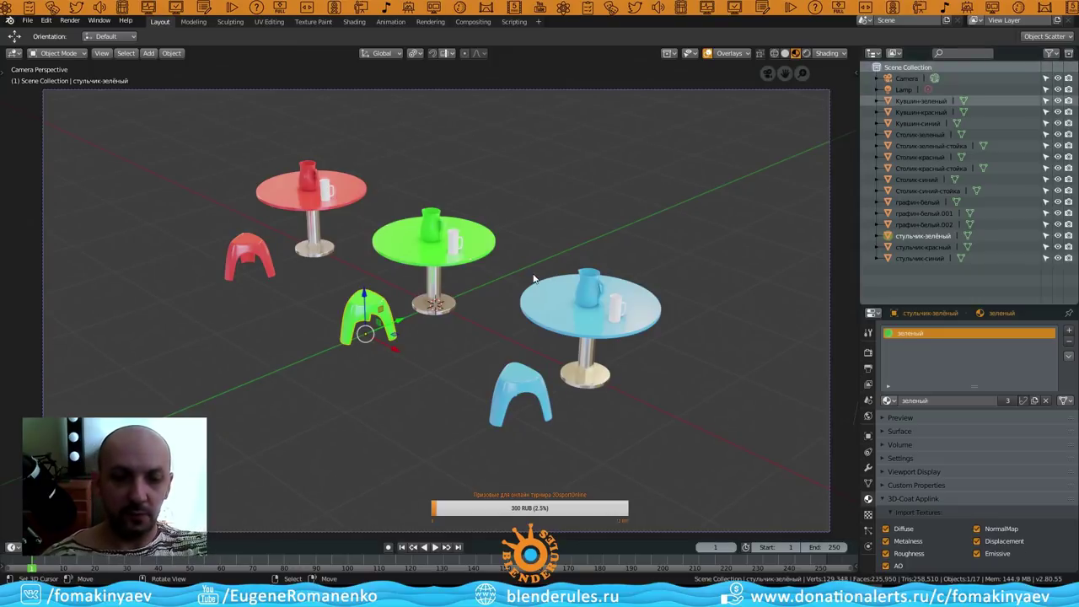
{"action": "key", "text": "m"}
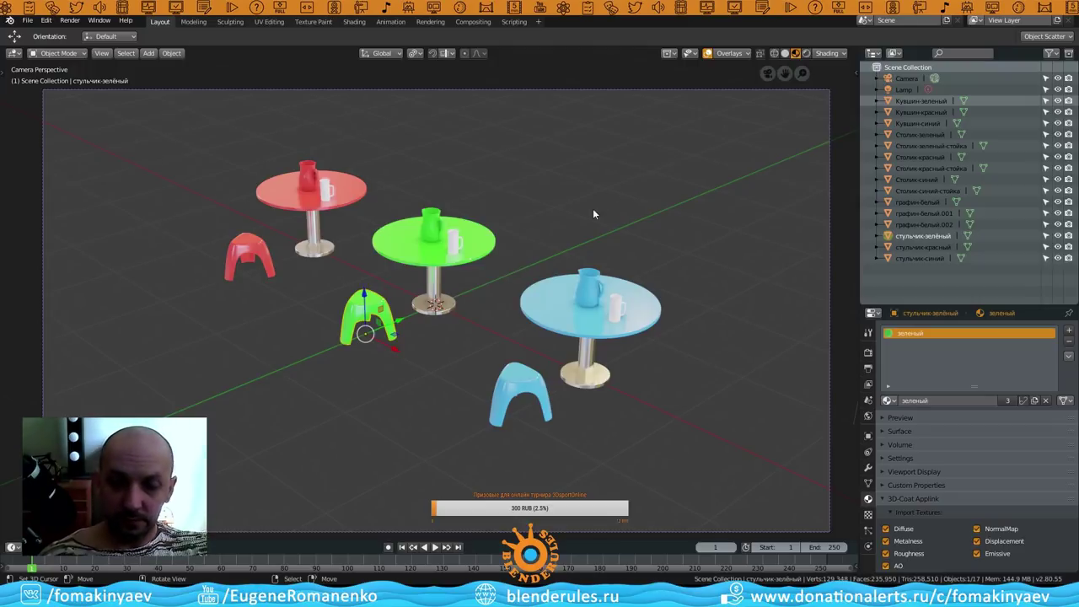
Move the green stool into a new collection named Мебель through the M menu.
{"action": "left_click", "coordinate": [518, 238]}
{"action": "key", "text": "m"}
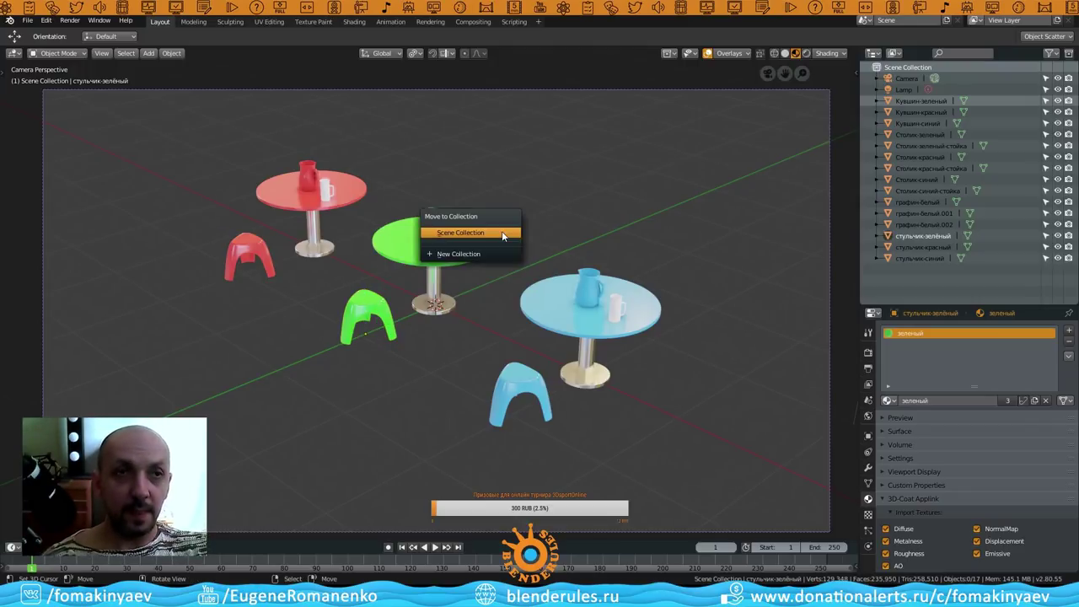
{"action": "left_click", "coordinate": [473, 253]}
{"action": "left_click", "coordinate": [506, 244]}
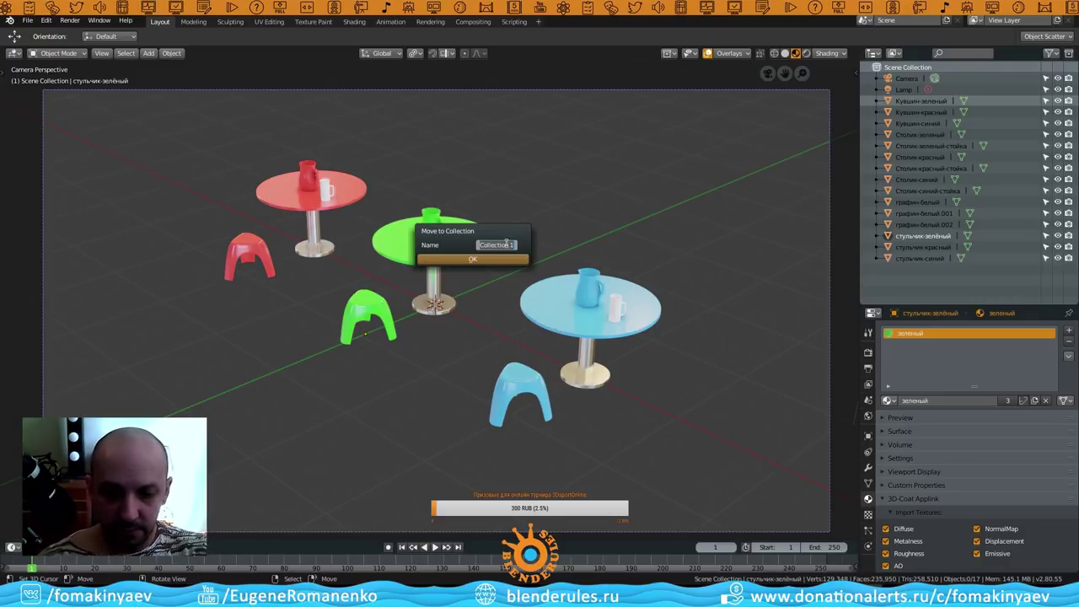
{"action": "type", "text": "M"}
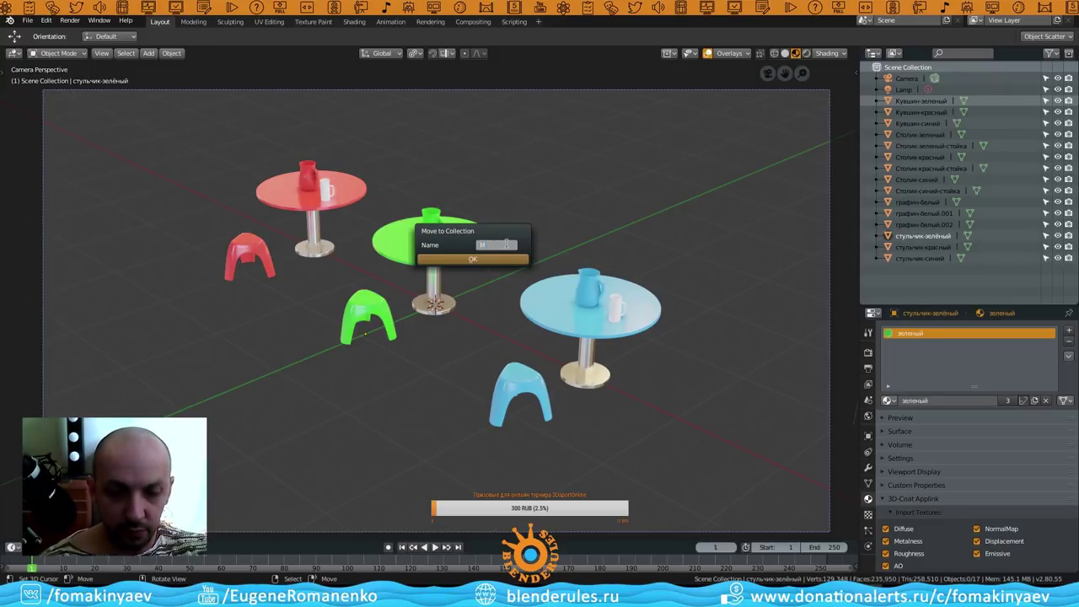
{"action": "type", "text": "ь"}
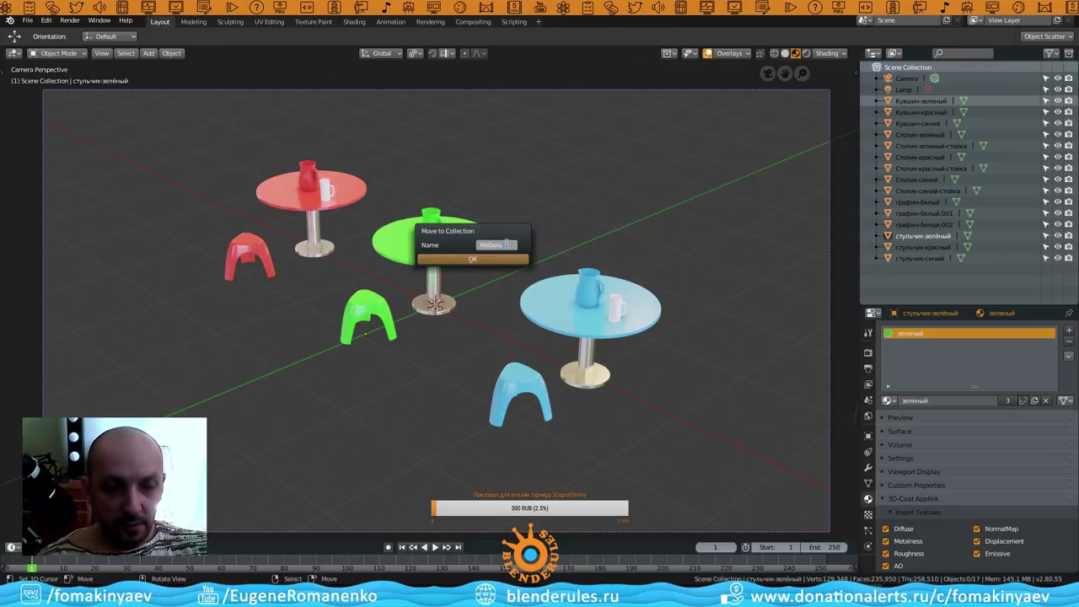
{"action": "key", "text": "Return"}
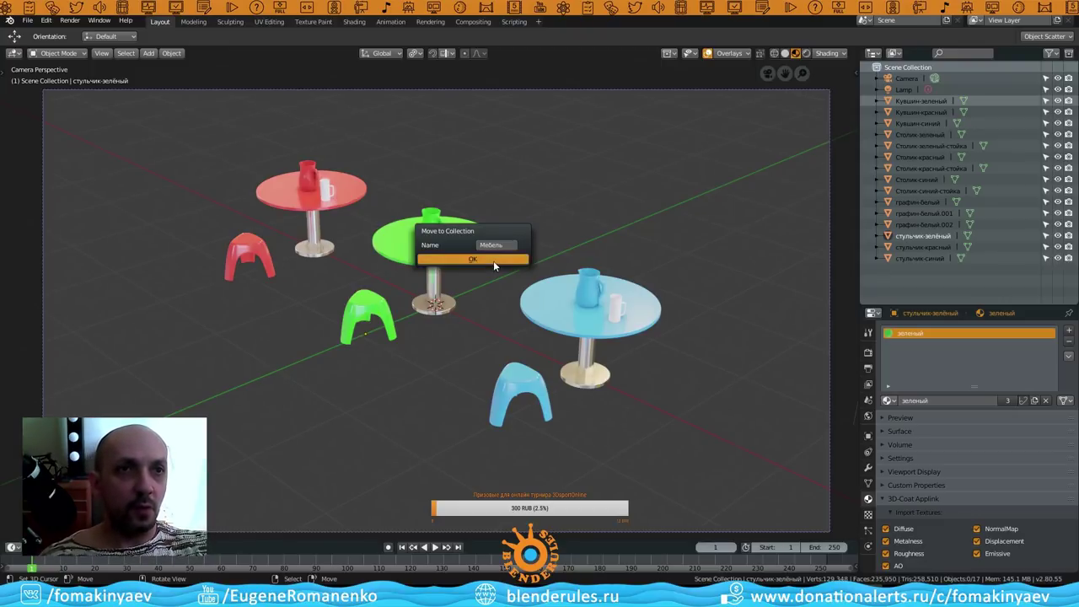
{"action": "left_click", "coordinate": [493, 260]}
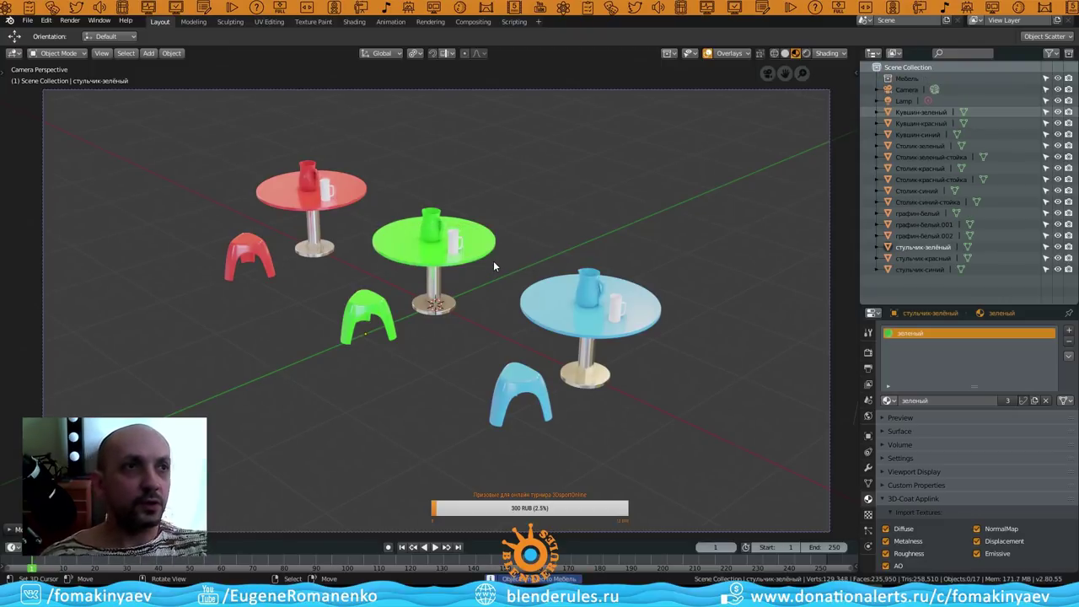
Select the green, red and blue stool rows and drag them onto Мебель.
{"action": "left_click", "coordinate": [907, 79]}
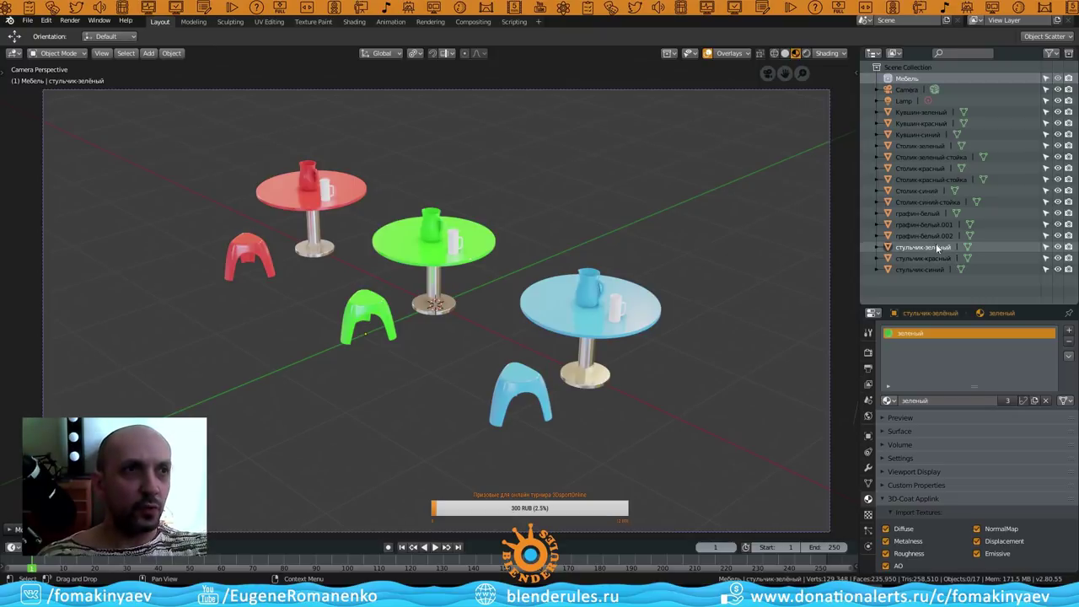
{"action": "left_click", "coordinate": [912, 250]}
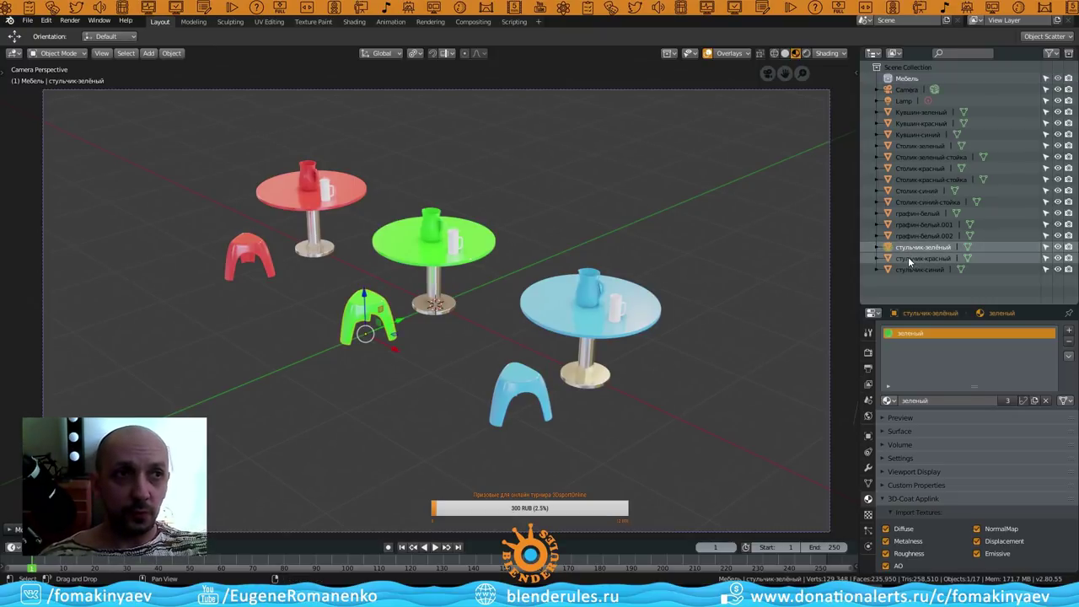
{"action": "left_click", "coordinate": [908, 259], "text": "ctrl"}
{"action": "left_click", "coordinate": [904, 270], "text": "ctrl"}
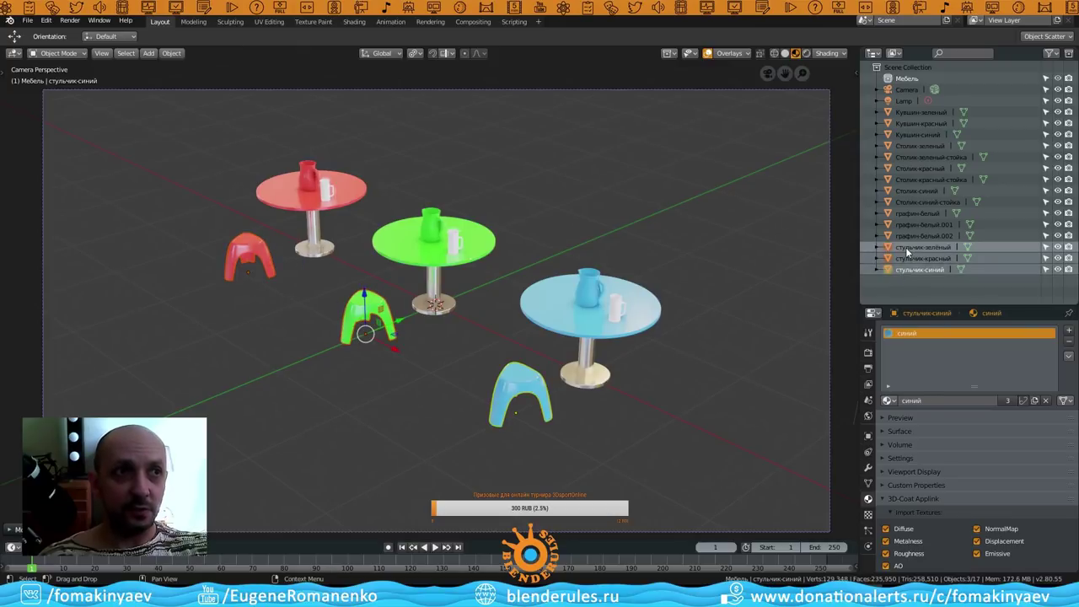
{"action": "left_click_drag", "start_coordinate": [905, 246], "coordinate": [903, 88]}
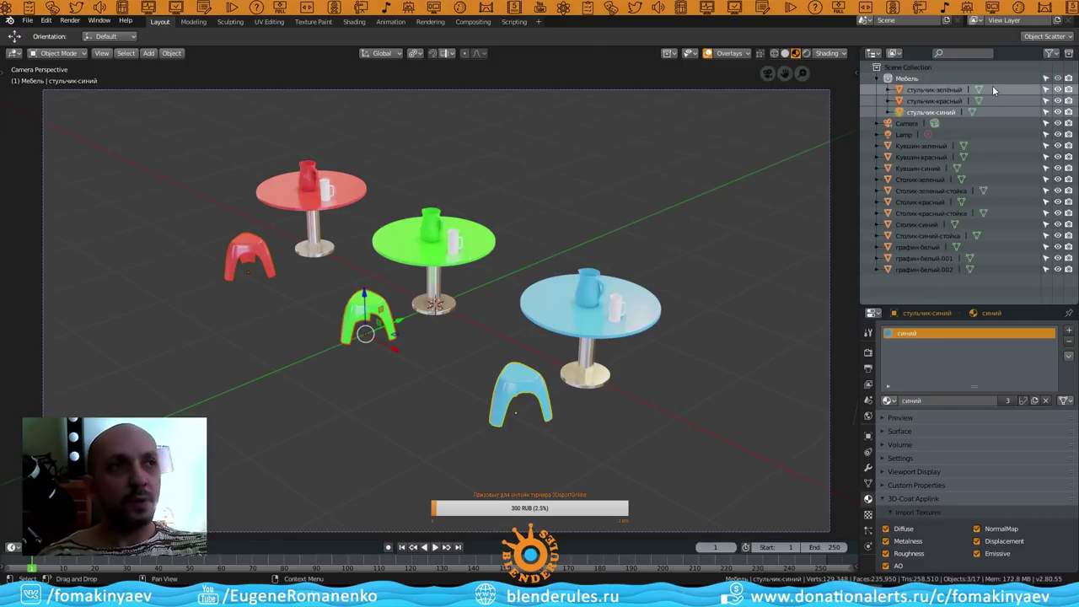
Toggle visibility of Мебель and its stools on and off, leaving everything visible.
{"action": "left_click", "coordinate": [1057, 78]}
{"action": "left_click", "coordinate": [1057, 79]}
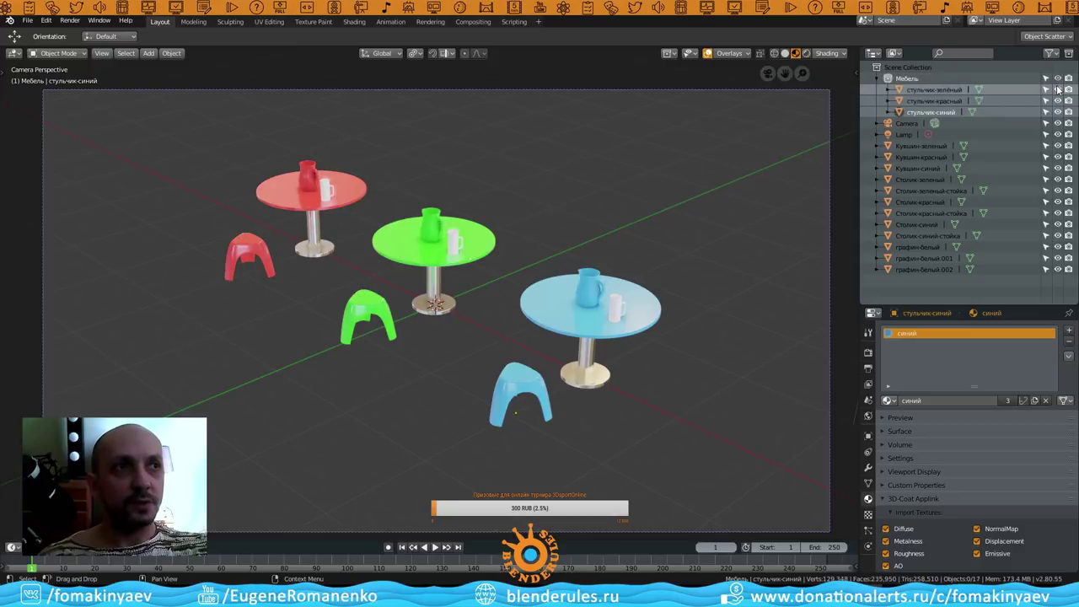
{"action": "left_click", "coordinate": [1057, 78]}
{"action": "left_click", "coordinate": [1057, 78]}
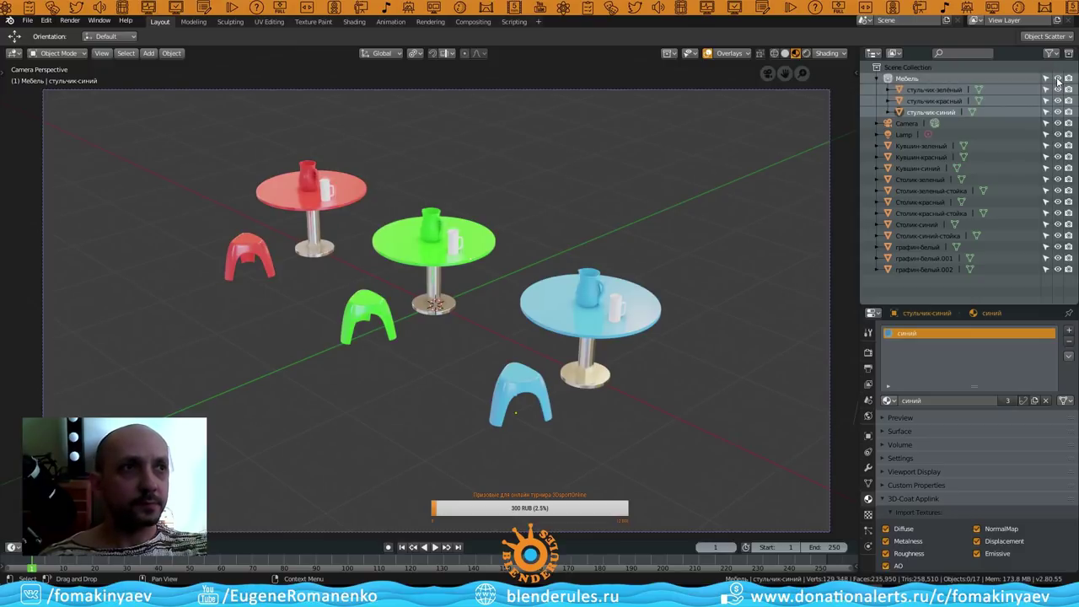
{"action": "left_click", "coordinate": [1058, 90]}
{"action": "left_click", "coordinate": [1058, 100]}
{"action": "left_click", "coordinate": [1058, 89]}
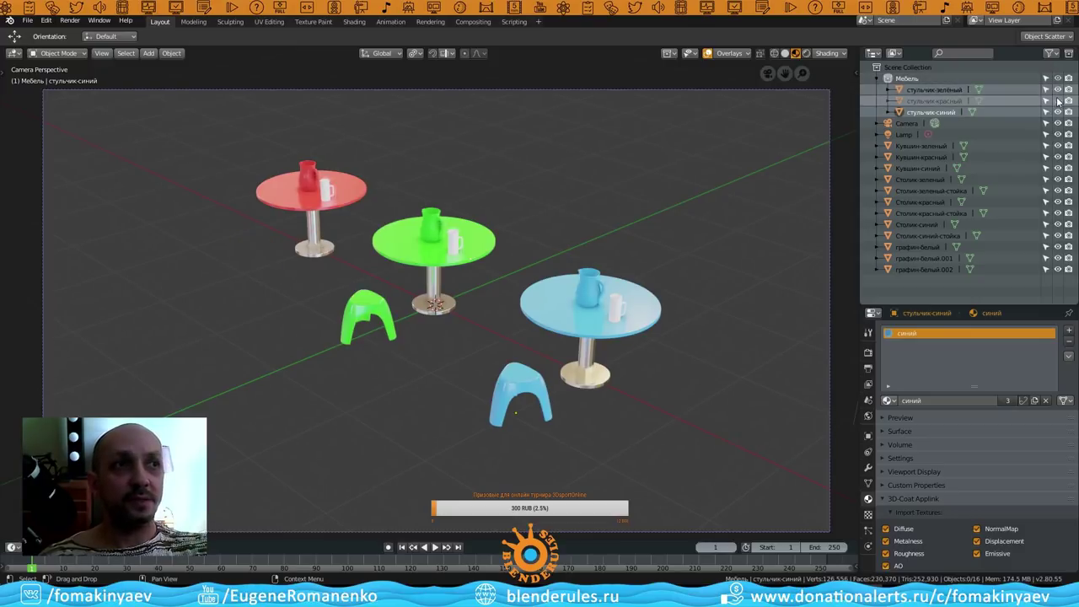
{"action": "left_click", "coordinate": [1058, 101]}
{"action": "left_click", "coordinate": [1058, 79]}
{"action": "left_click", "coordinate": [1058, 78]}
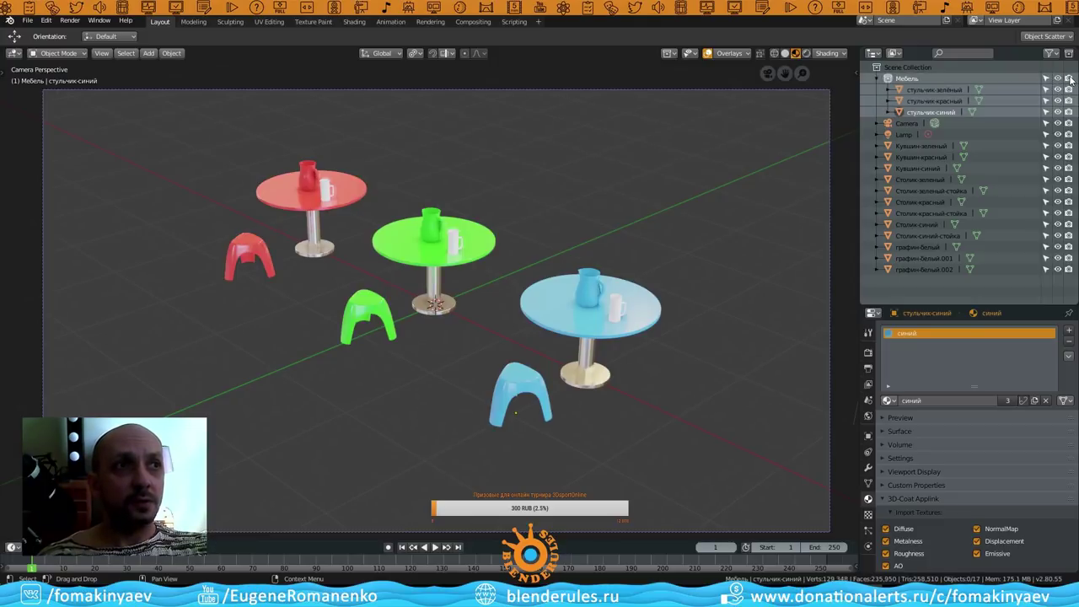
Make Мебель unselectable, test by clicking the blue and red tables, then deselect.
{"action": "left_click", "coordinate": [1046, 78]}
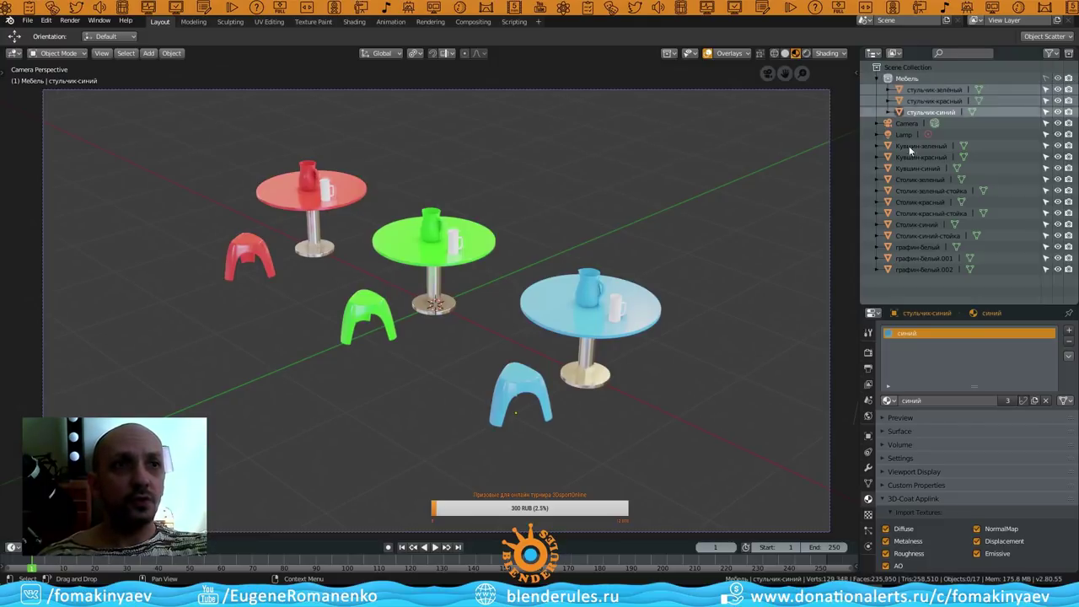
{"action": "left_click", "coordinate": [566, 315]}
{"action": "left_click", "coordinate": [342, 198]}
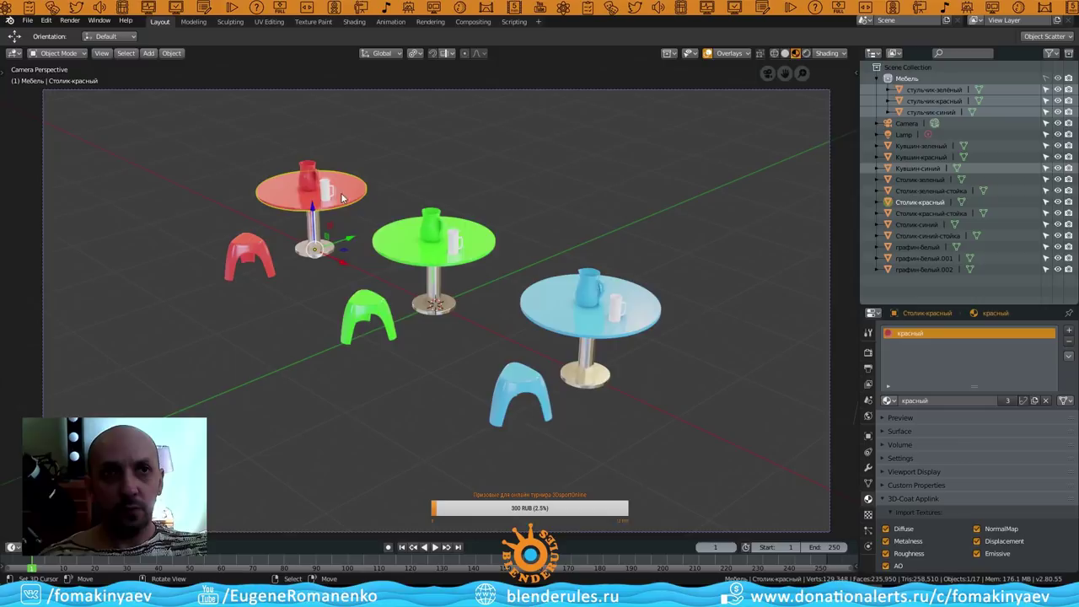
{"action": "left_click", "coordinate": [235, 251]}
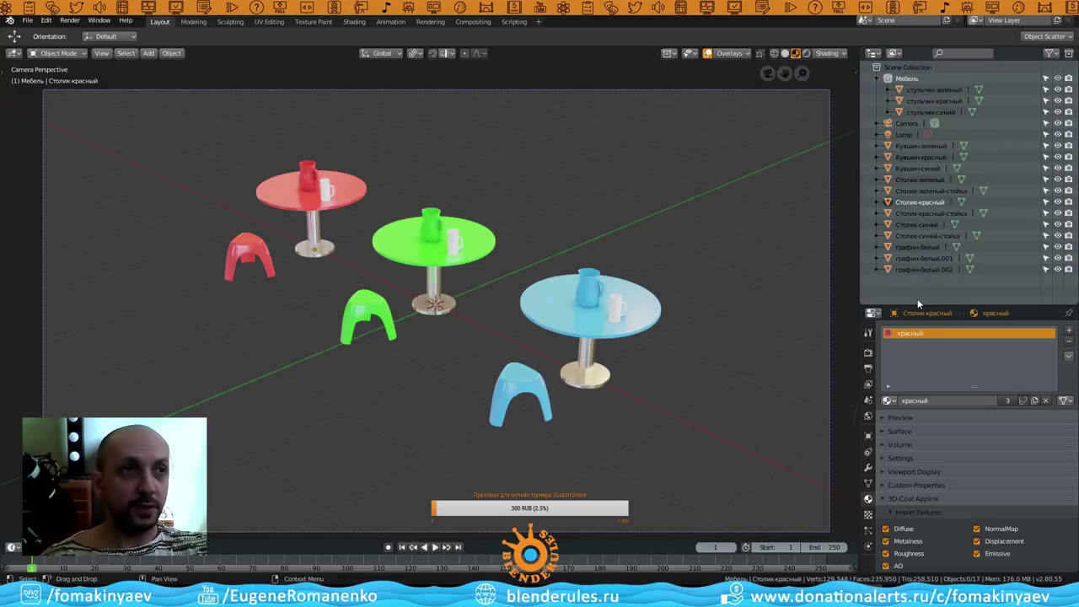
Box-select the графин-белый decanter rows, then make Мебель the active collection.
{"action": "key", "text": "b"}
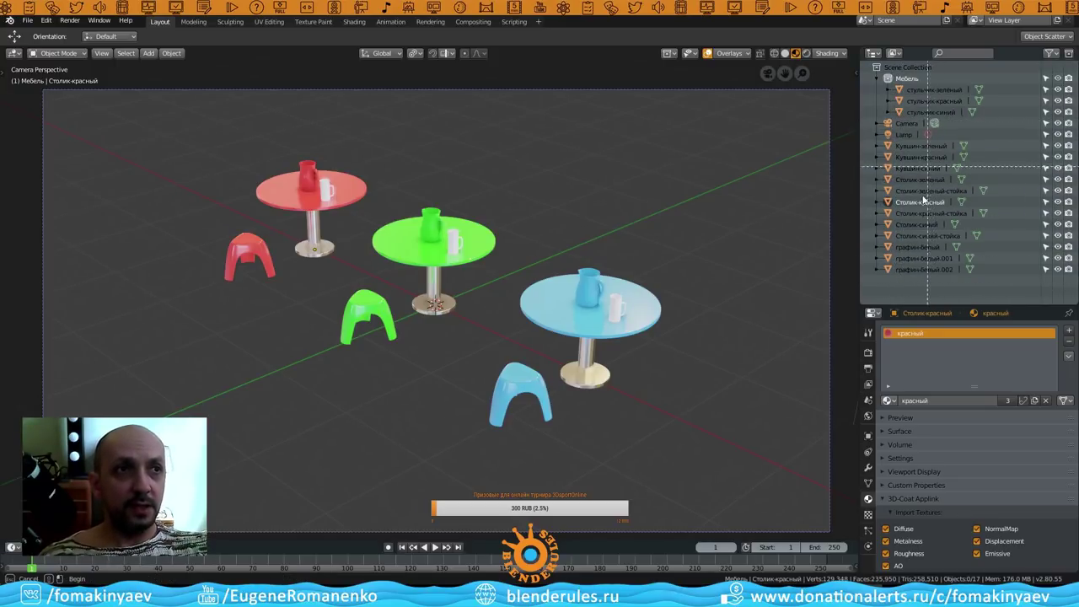
{"action": "left_click_drag", "start_coordinate": [925, 246], "coordinate": [938, 293]}
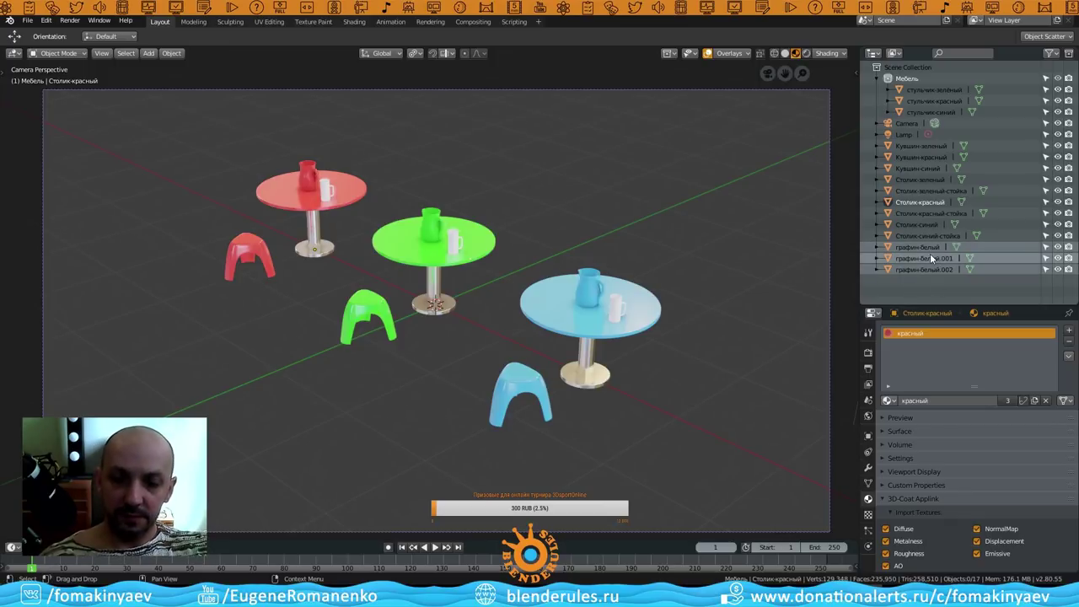
{"action": "left_click", "coordinate": [930, 255]}
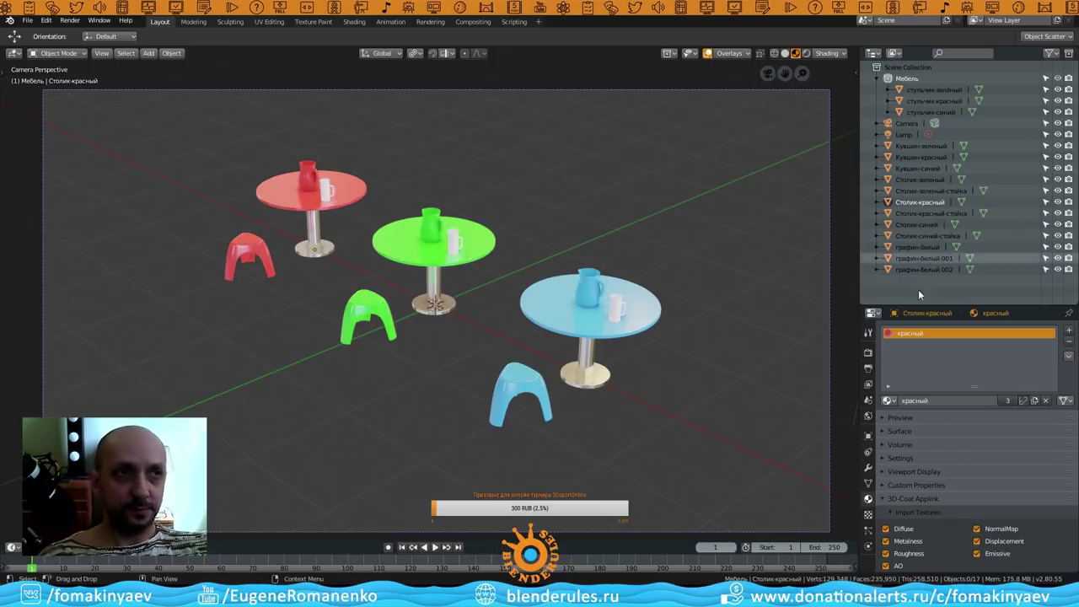
{"action": "left_click", "coordinate": [899, 71]}
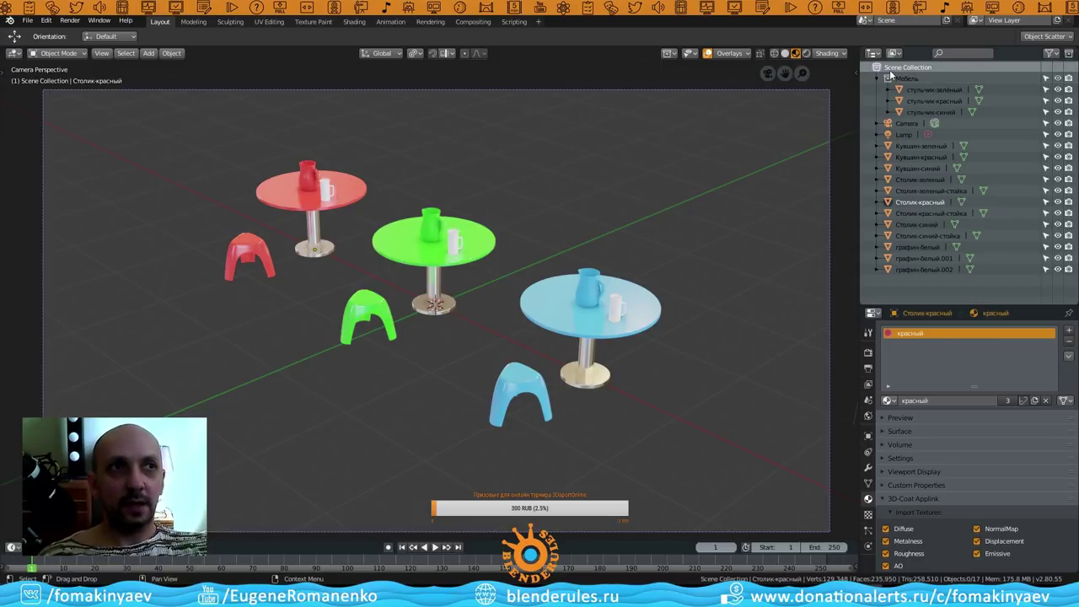
{"action": "left_click", "coordinate": [892, 79]}
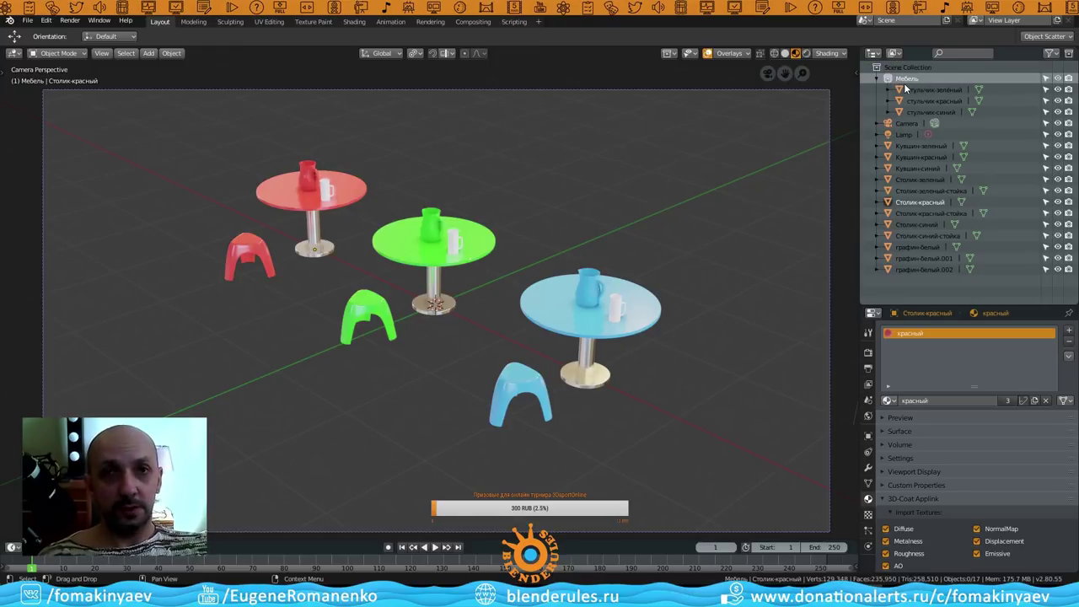
Create a new collection inside Мебель and rename it from Мебель 1 to кувшины.
{"action": "left_click", "coordinate": [1070, 55]}
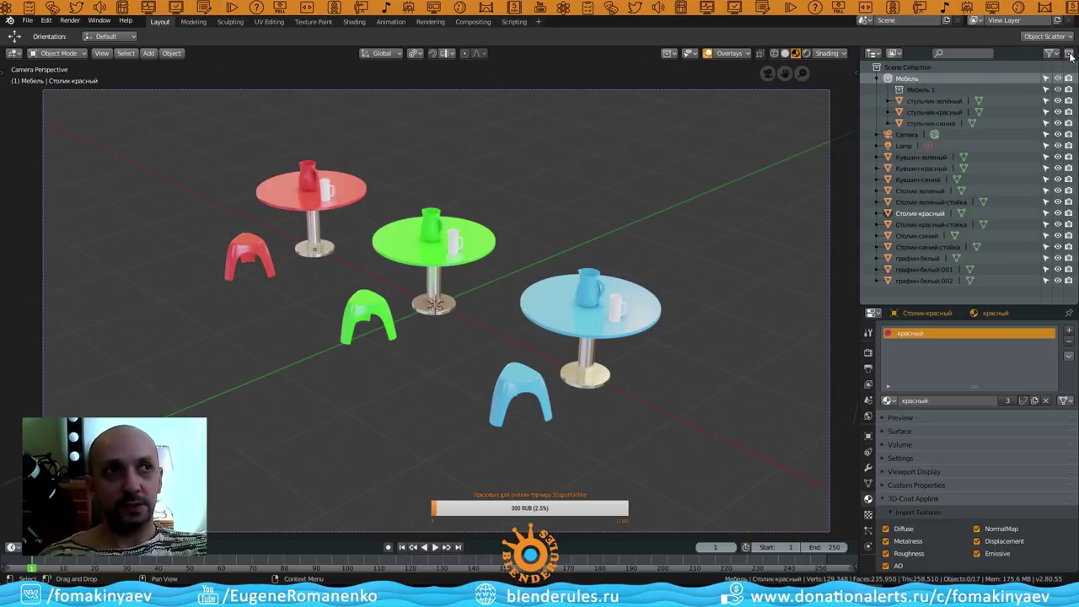
{"action": "left_click", "coordinate": [924, 91]}
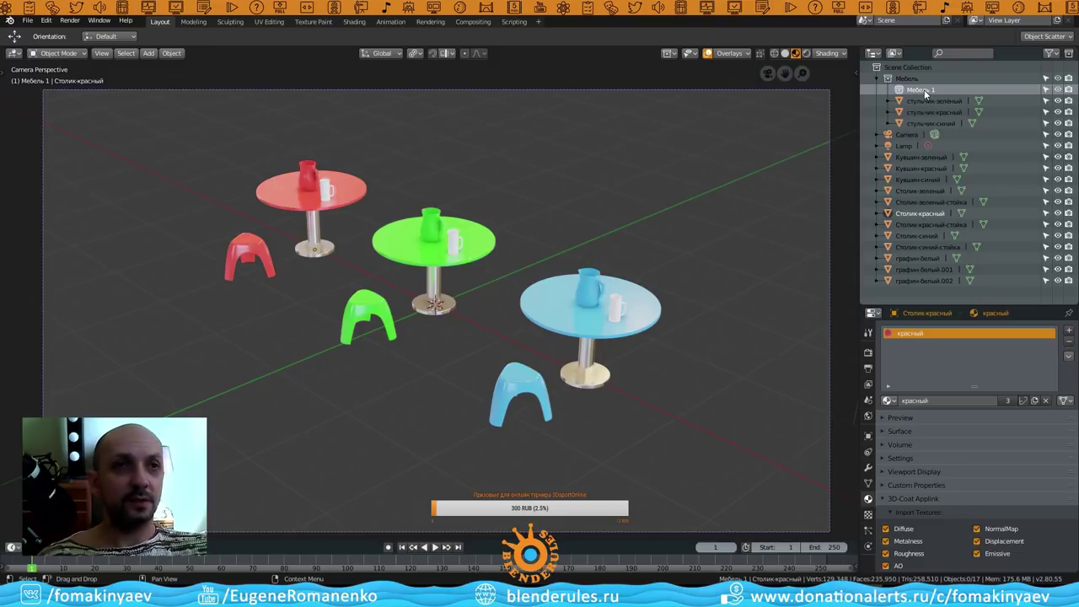
{"action": "double_click", "coordinate": [923, 90]}
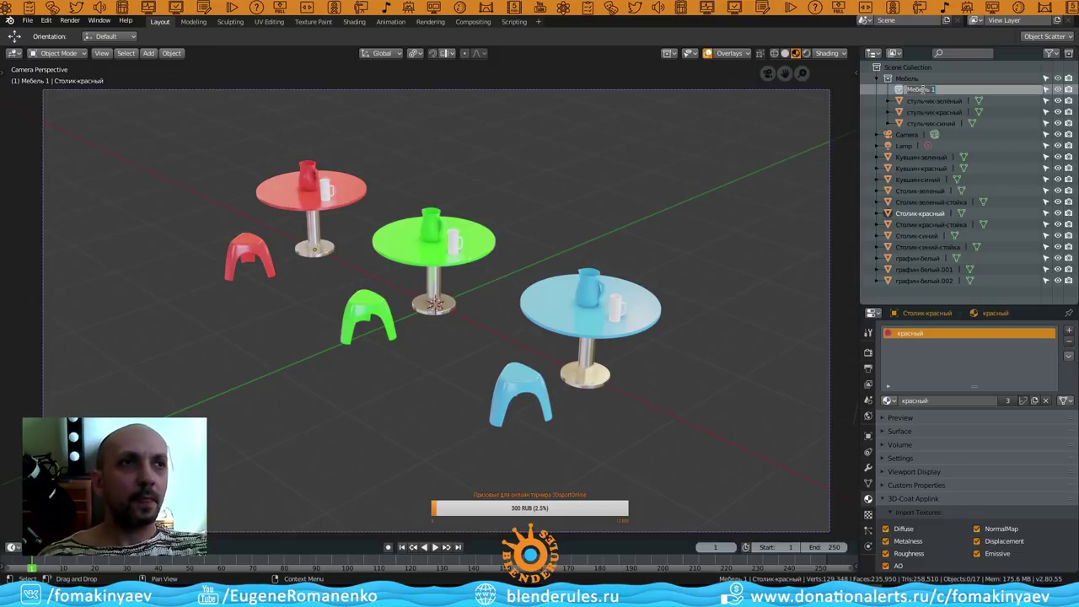
{"action": "key", "text": "BackSpace"}
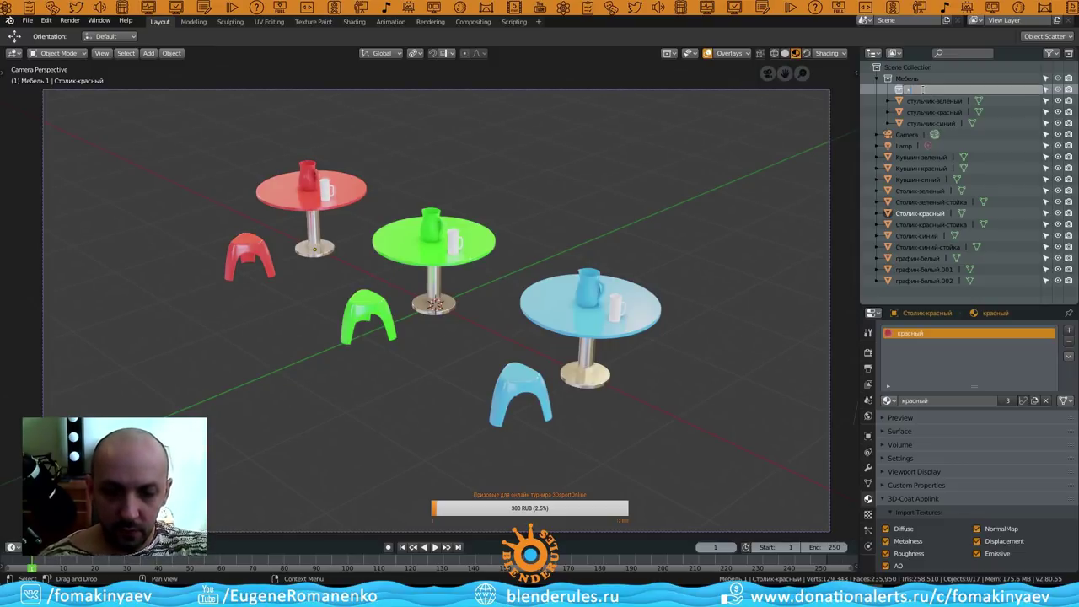
{"action": "type", "text": "кувшин"}
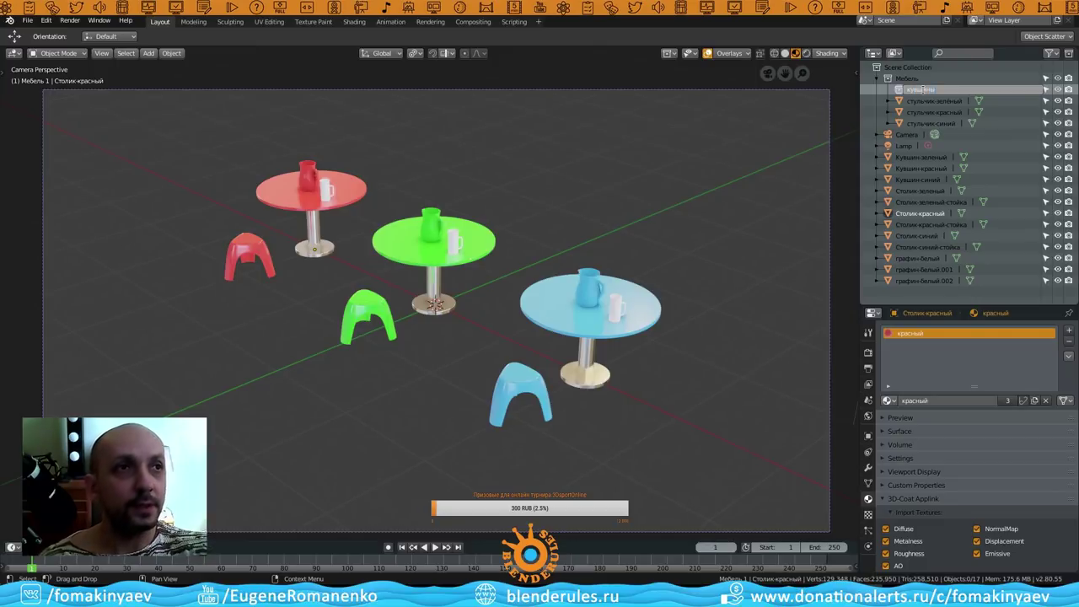
{"action": "type", "text": "ы"}
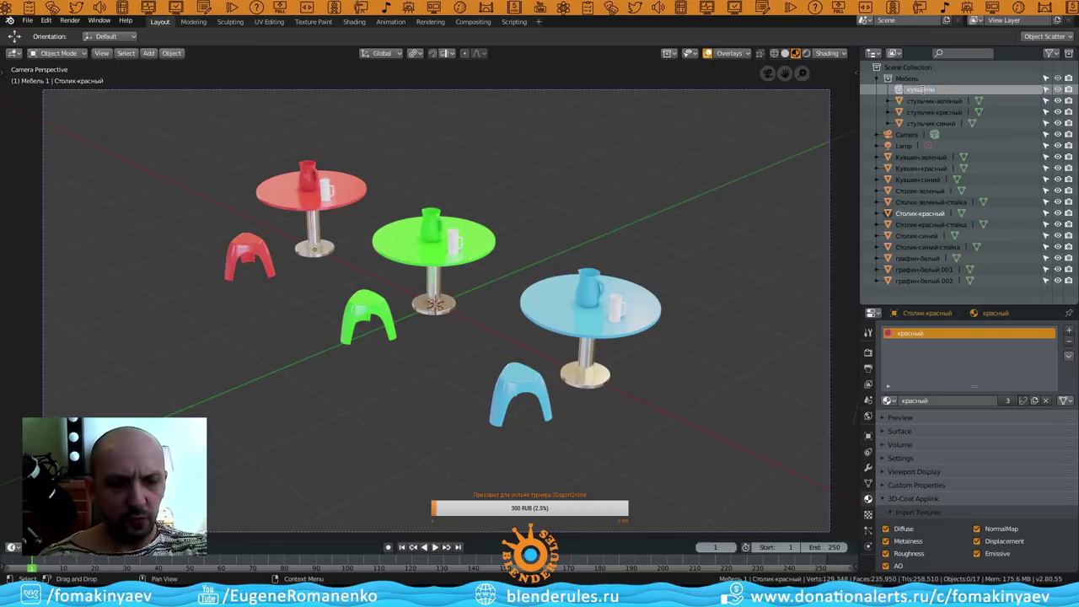
{"action": "key", "text": "Return"}
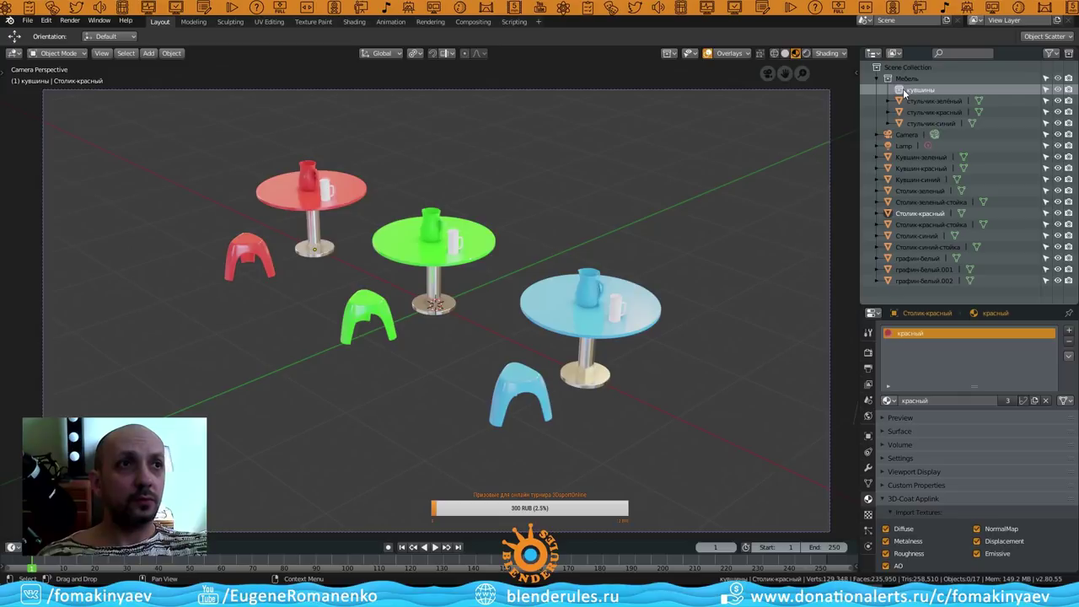
Drag кувшины out to Scene Collection level, undo the extra reorder, and make it active.
{"action": "left_click_drag", "start_coordinate": [905, 94], "coordinate": [898, 297]}
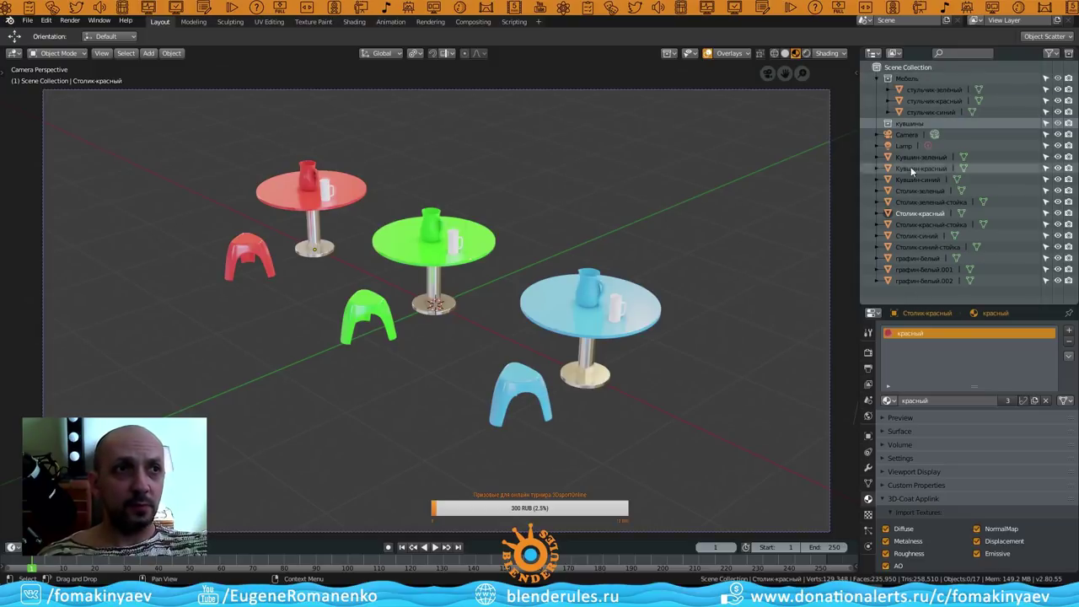
{"action": "left_click_drag", "start_coordinate": [898, 127], "coordinate": [915, 79]}
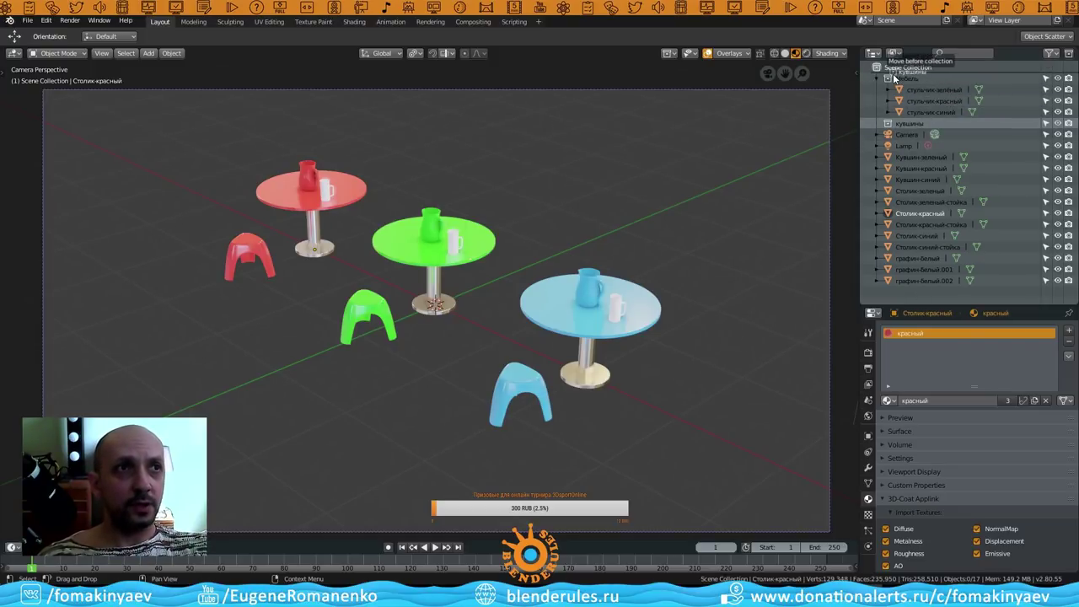
{"action": "left_click_drag", "start_coordinate": [916, 79], "coordinate": [917, 82]}
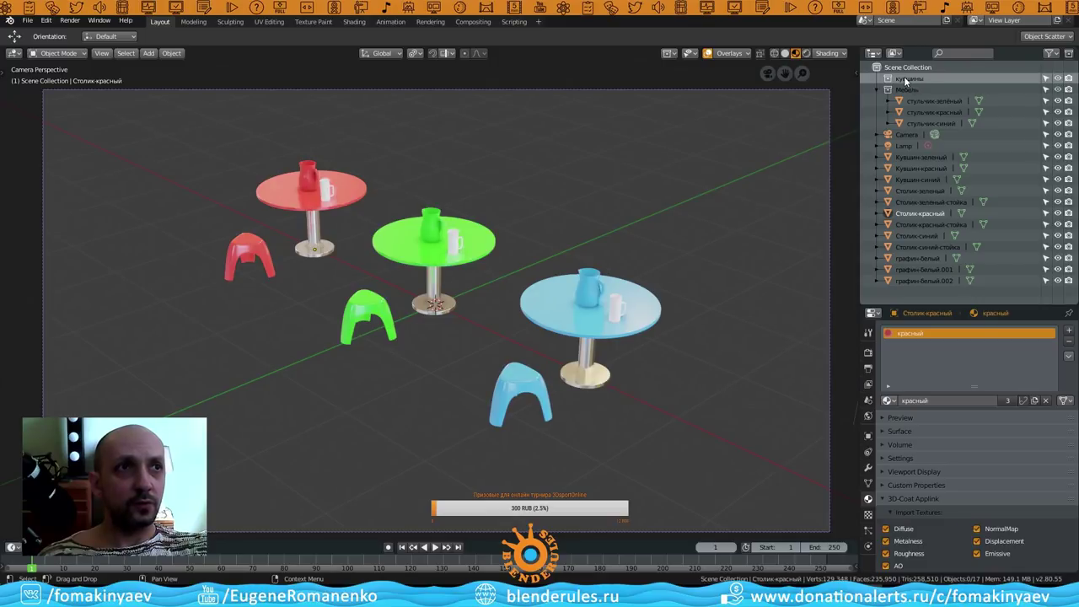
{"action": "key", "text": "ctrl+z"}
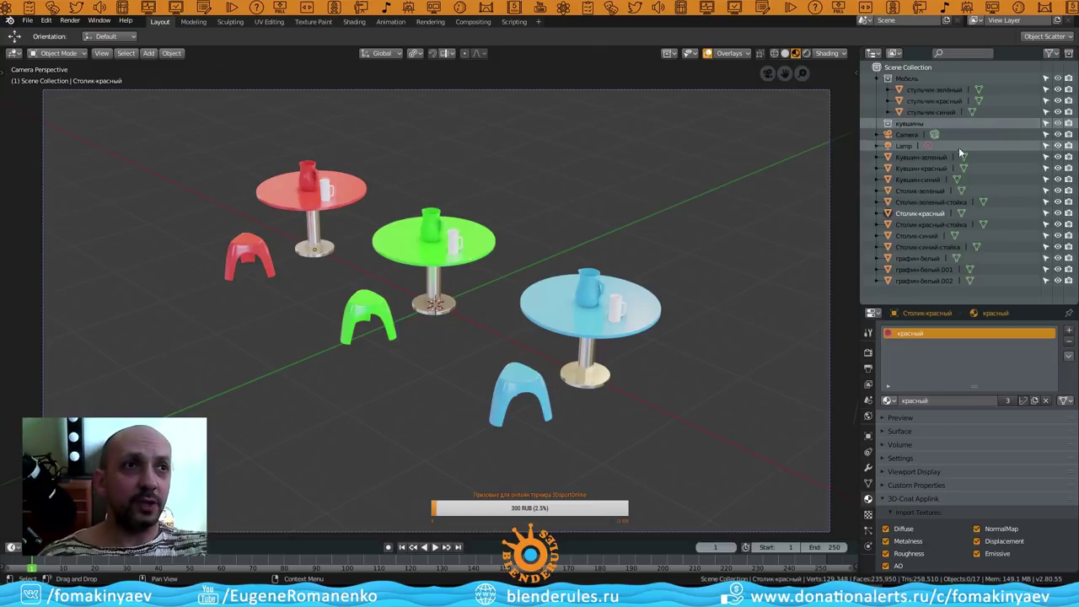
{"action": "left_click", "coordinate": [910, 125]}
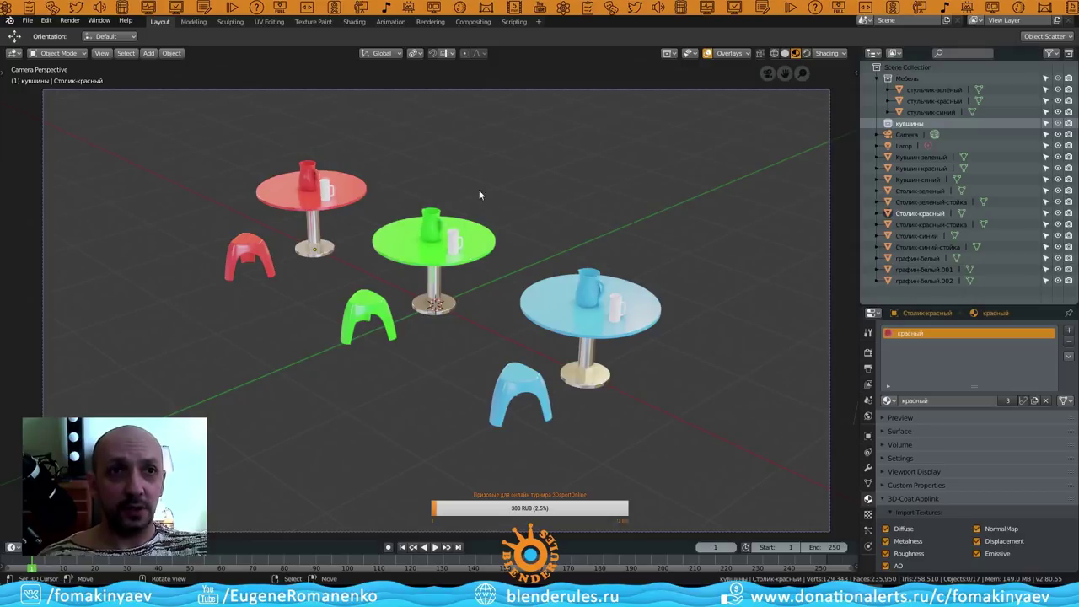
Move the green, blue and red jugs into кувшины, then collapse both collections and deselect.
{"action": "left_click", "coordinate": [439, 216]}
{"action": "left_click", "coordinate": [588, 291], "text": "shift"}
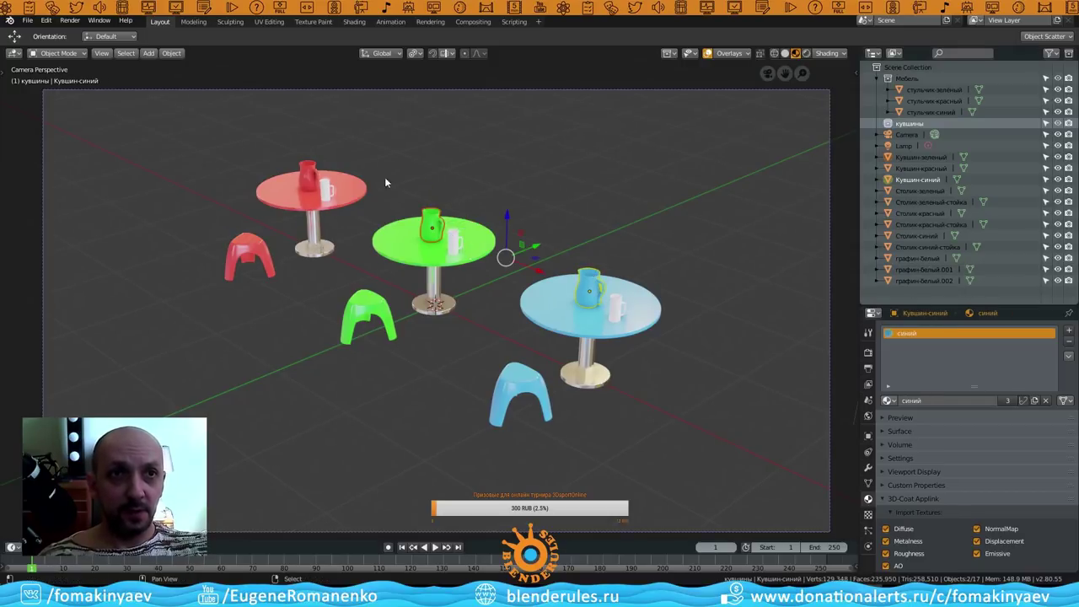
{"action": "left_click", "coordinate": [313, 169], "text": "shift"}
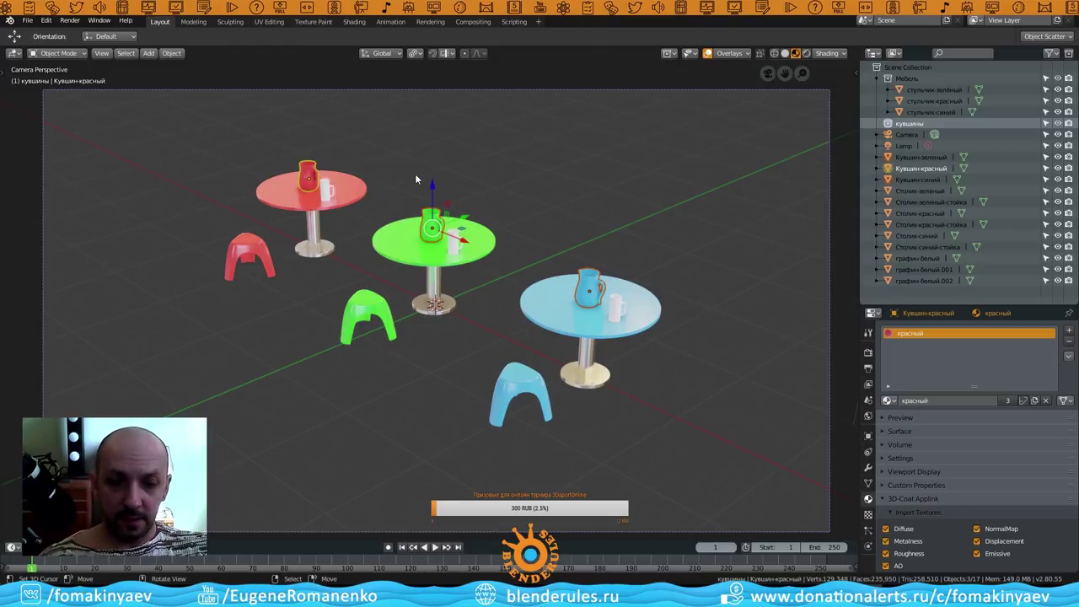
{"action": "key", "text": "m"}
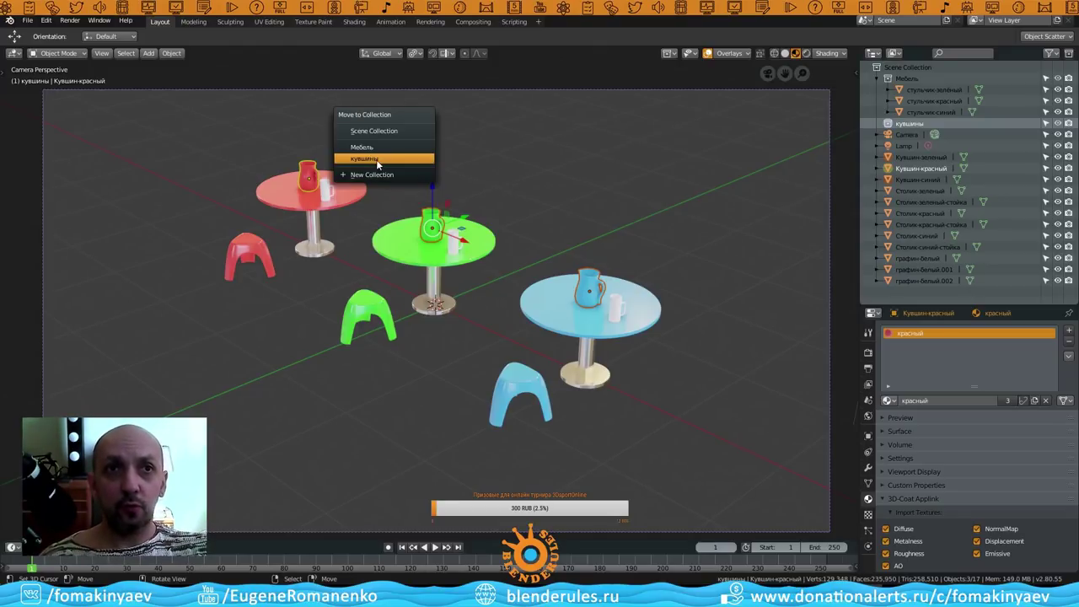
{"action": "left_click", "coordinate": [367, 160]}
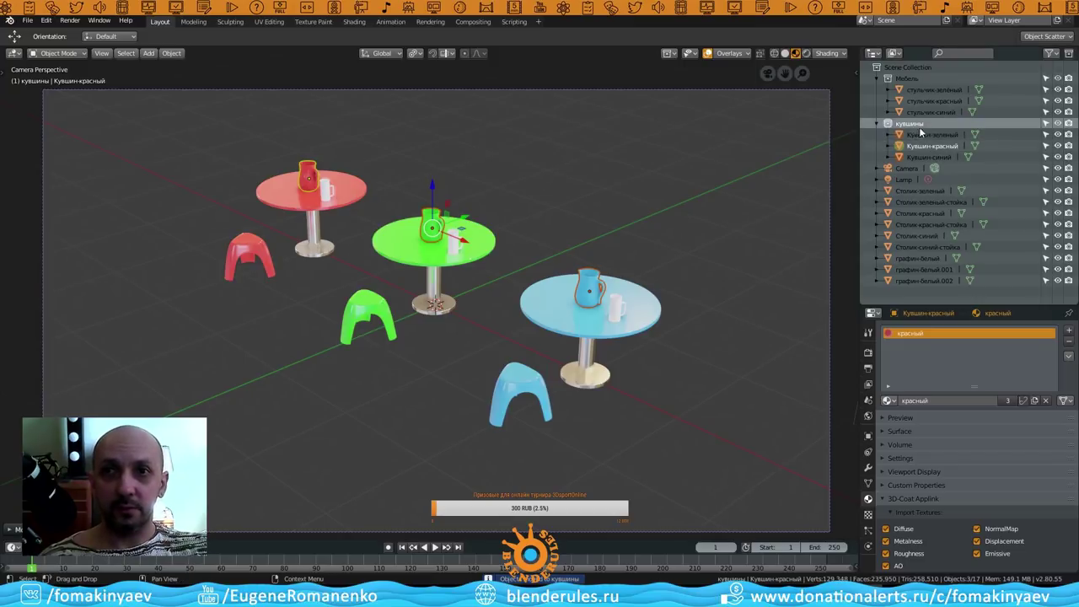
{"action": "left_click", "coordinate": [877, 79]}
{"action": "left_click", "coordinate": [877, 90]}
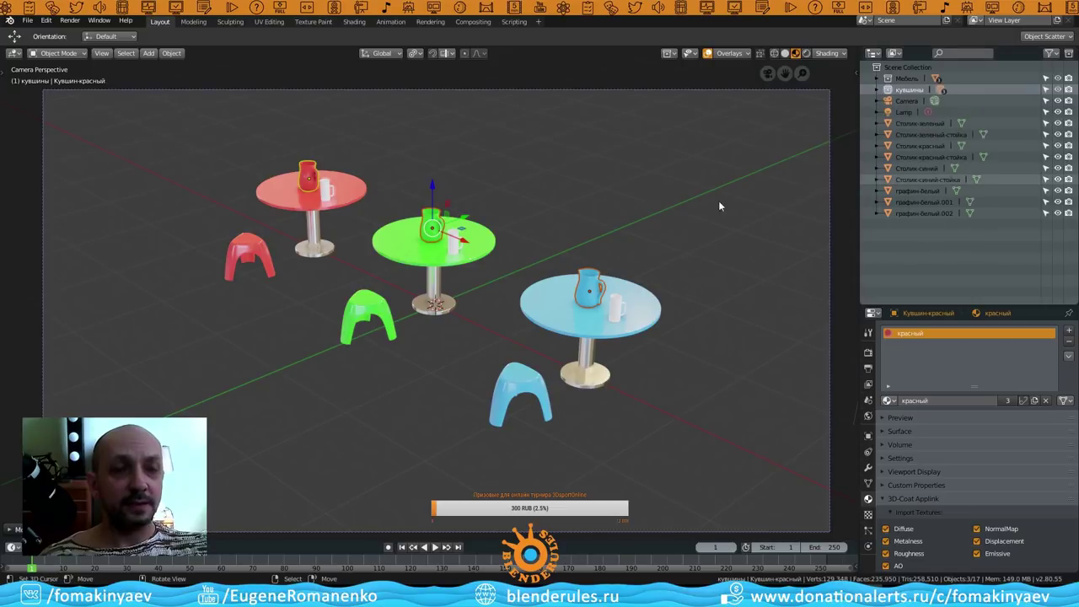
{"action": "left_click", "coordinate": [474, 289]}
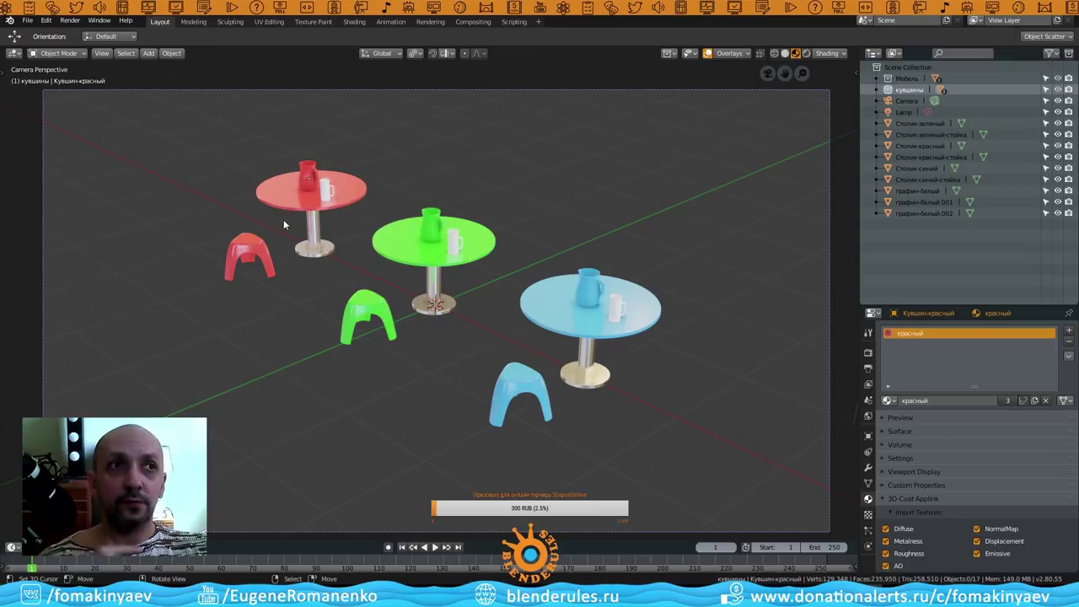
Select the green table and collapse Transform, expanding Collections in its Object properties.
{"action": "left_click", "coordinate": [267, 198]}
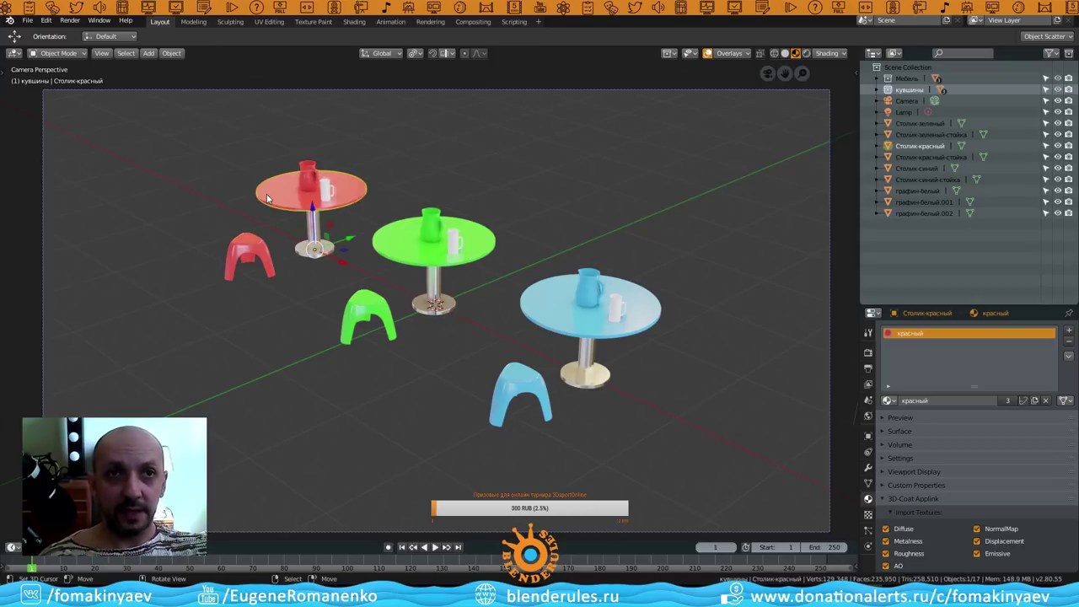
{"action": "left_click", "coordinate": [381, 249]}
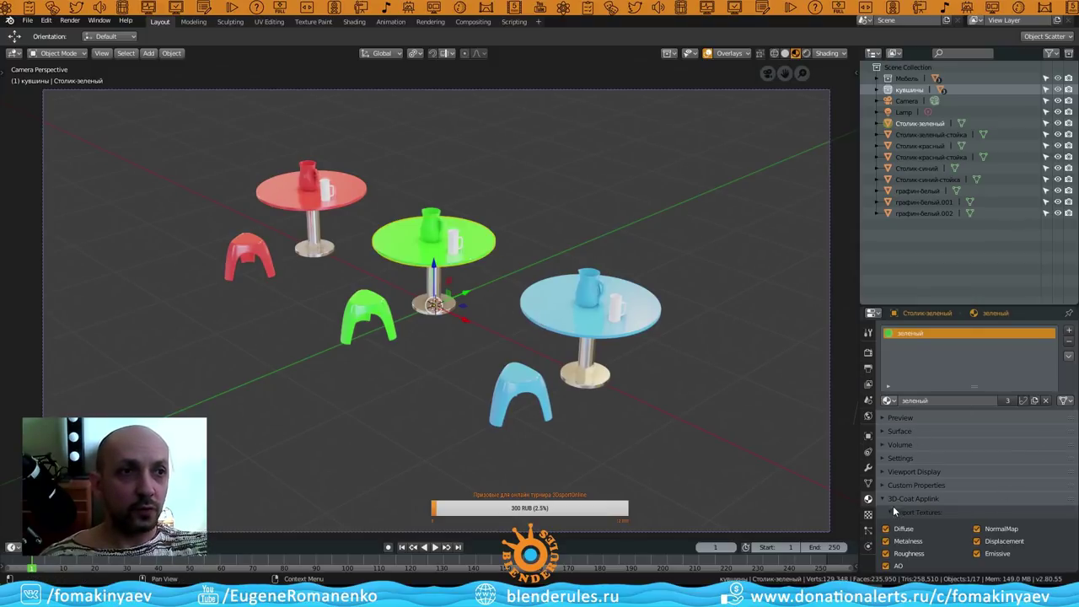
{"action": "left_click", "coordinate": [868, 436]}
{"action": "scroll", "coordinate": [946, 513], "scroll_direction": "down", "scroll_amount": 1}
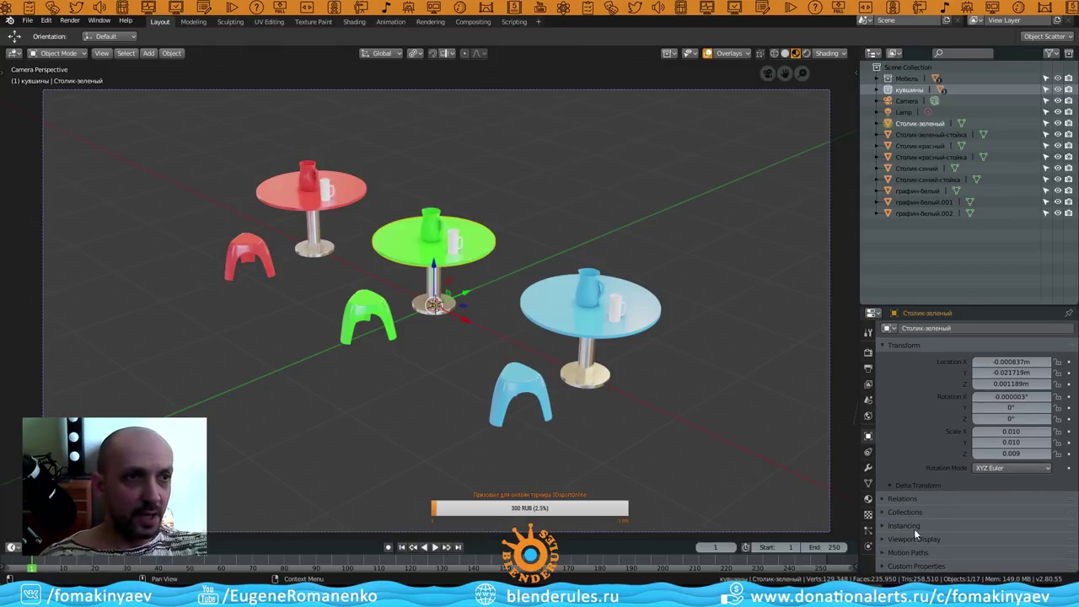
{"action": "left_click", "coordinate": [884, 512]}
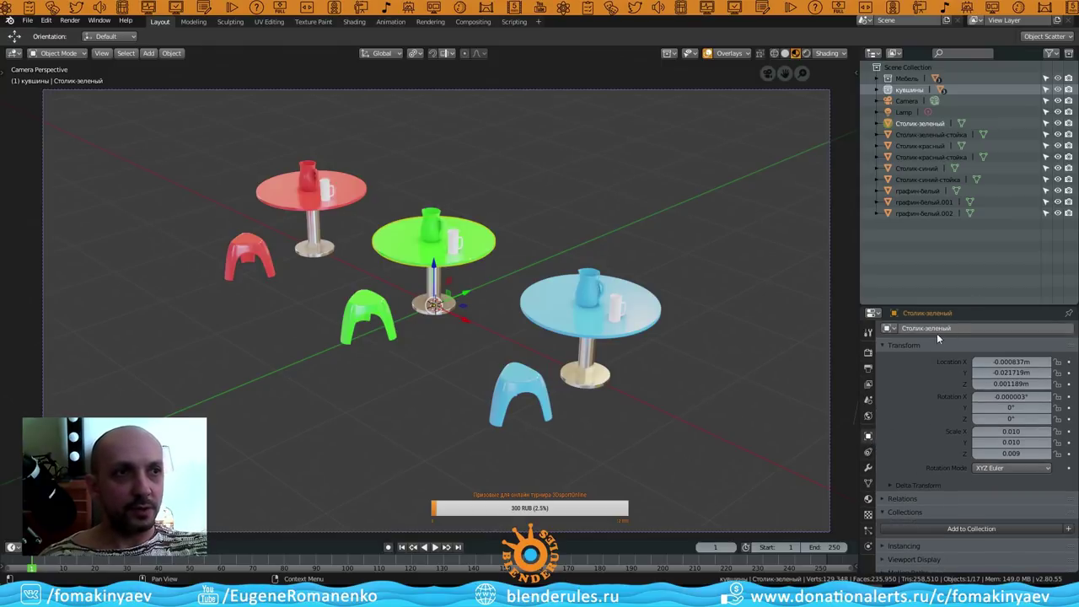
{"action": "left_click", "coordinate": [884, 348]}
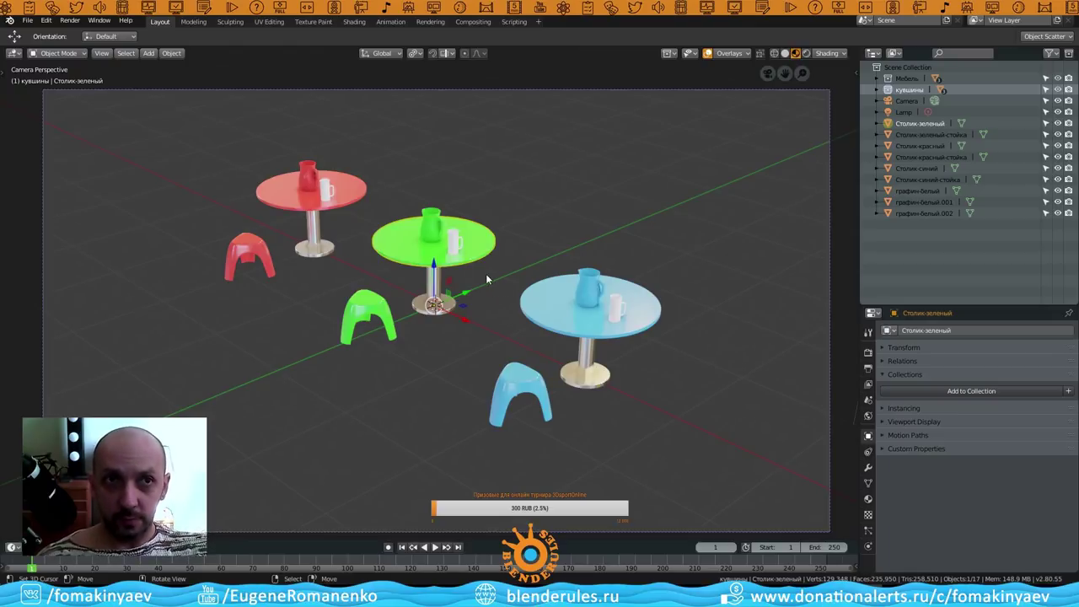
Add the red, green and blue tables to Мебель via Collections > Add to Collection.
{"action": "left_click", "coordinate": [332, 193]}
{"action": "left_click", "coordinate": [995, 391]}
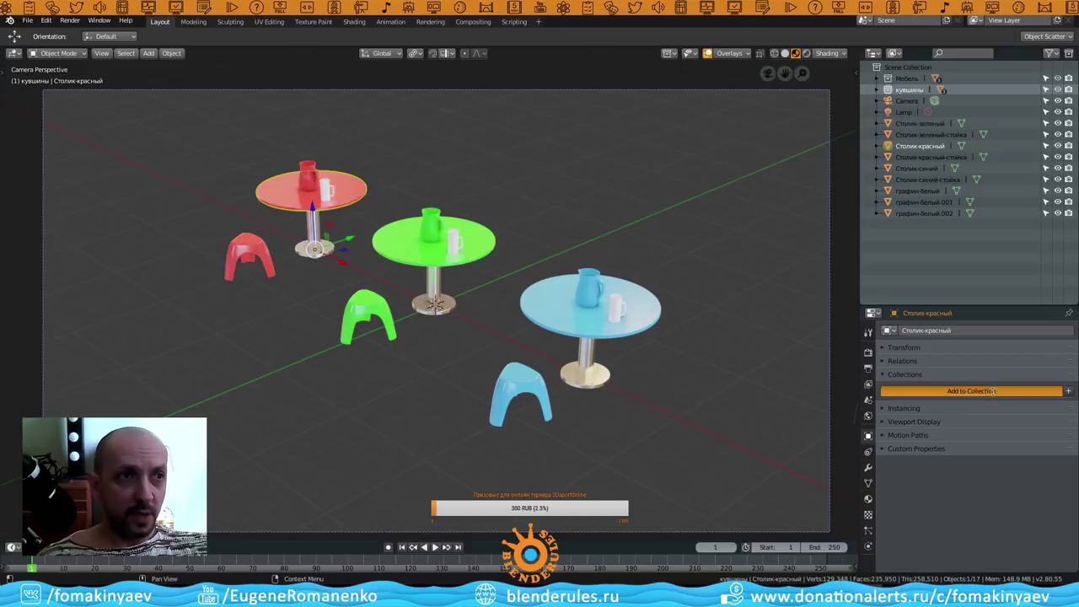
{"action": "left_click", "coordinate": [969, 410]}
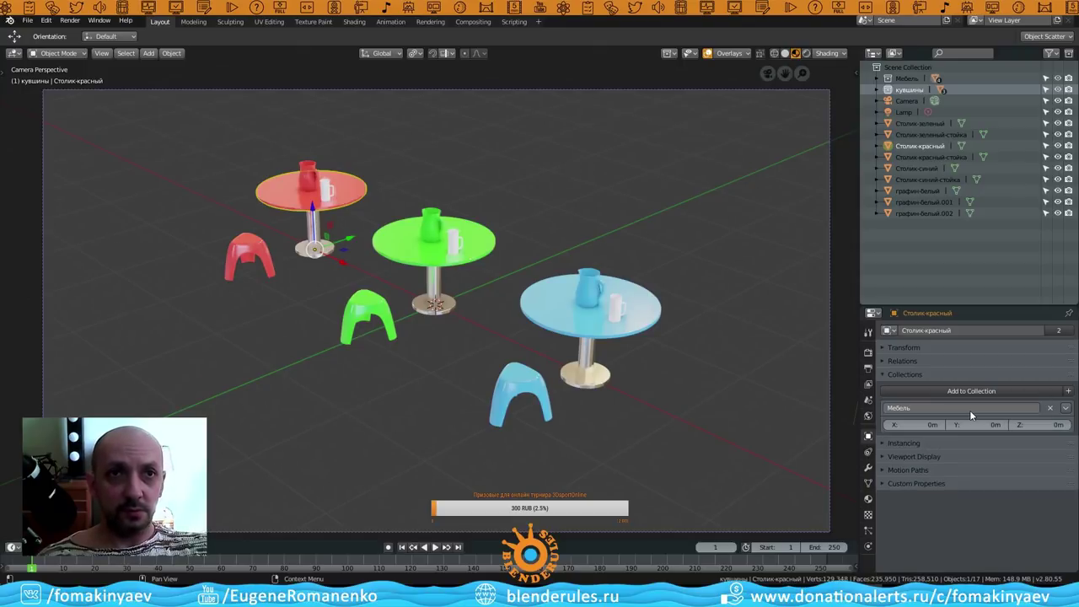
{"action": "left_click", "coordinate": [876, 78]}
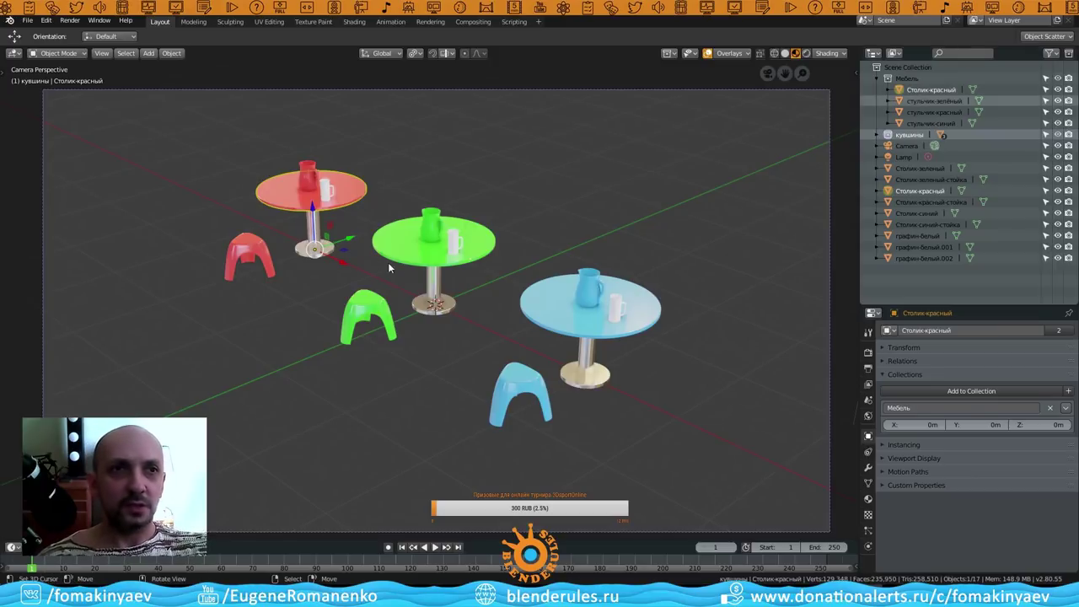
{"action": "left_click", "coordinate": [478, 244]}
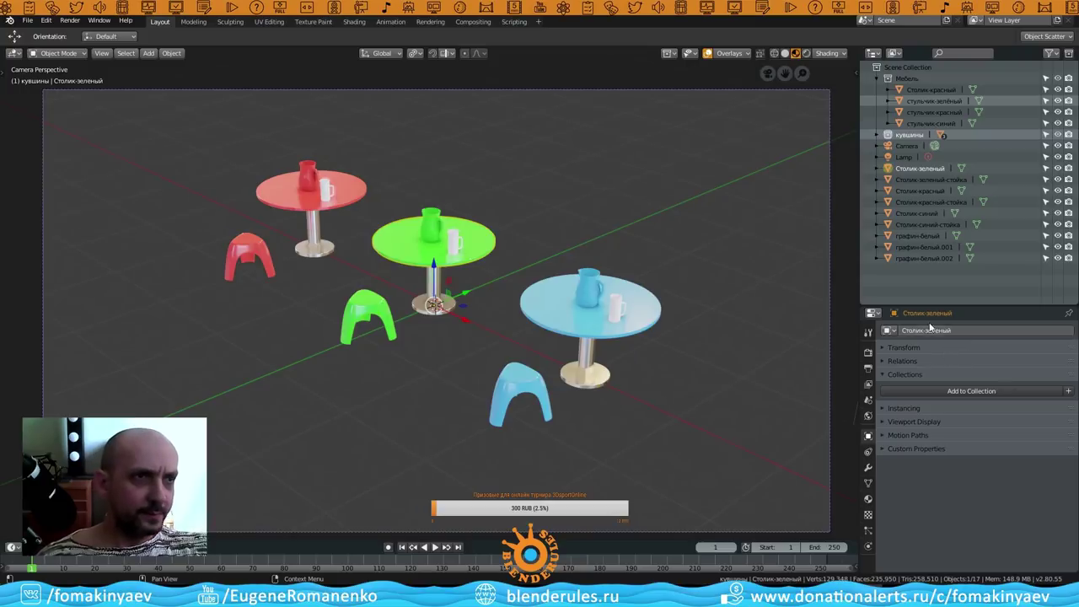
{"action": "left_click", "coordinate": [970, 390]}
{"action": "left_click", "coordinate": [965, 410]}
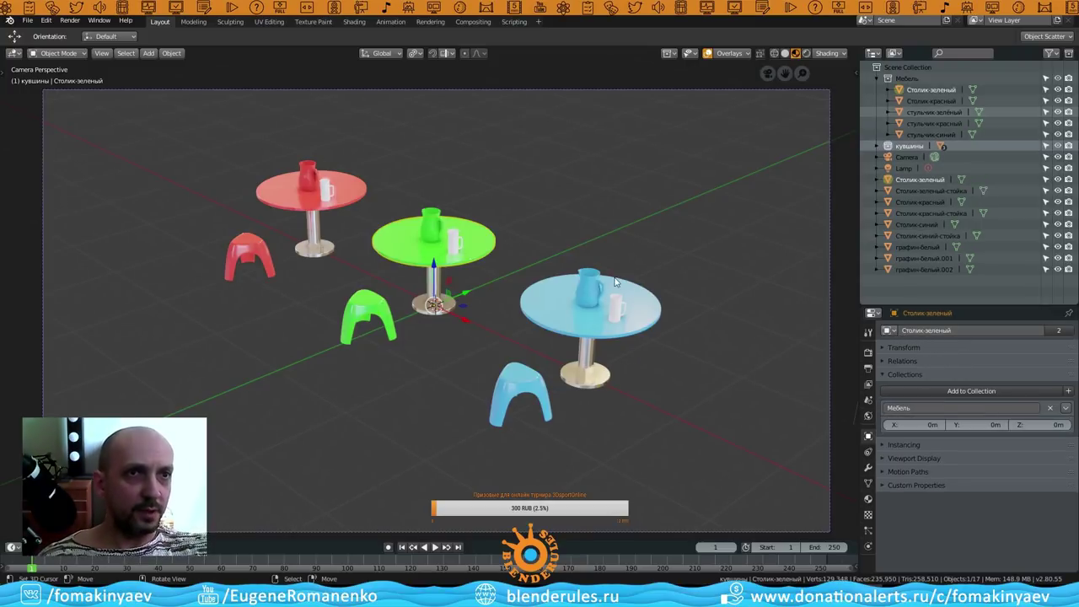
{"action": "left_click", "coordinate": [618, 282]}
{"action": "left_click", "coordinate": [944, 389]}
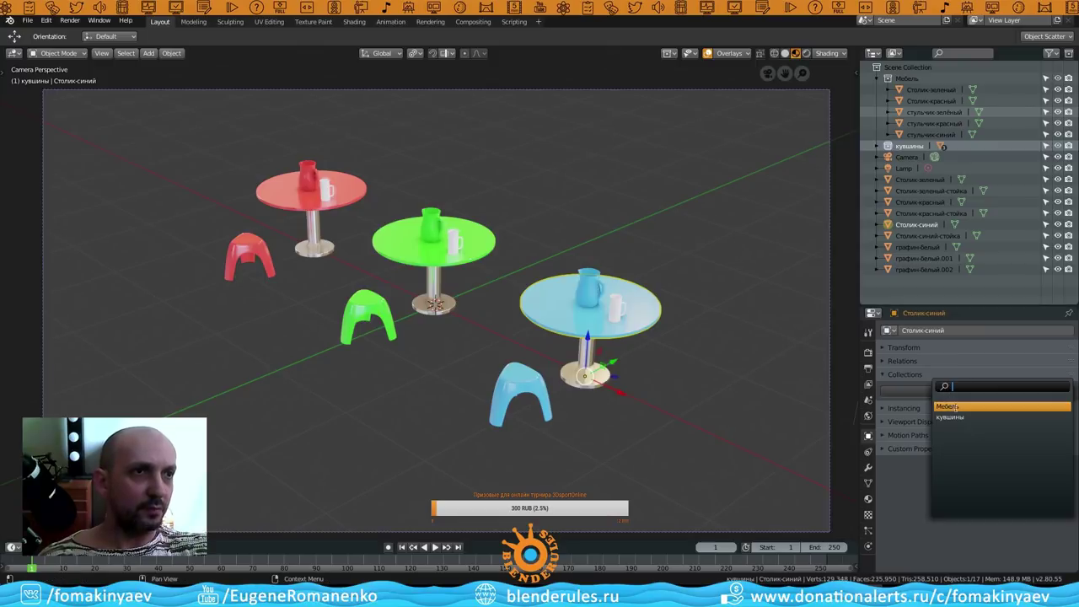
{"action": "left_click", "coordinate": [965, 406]}
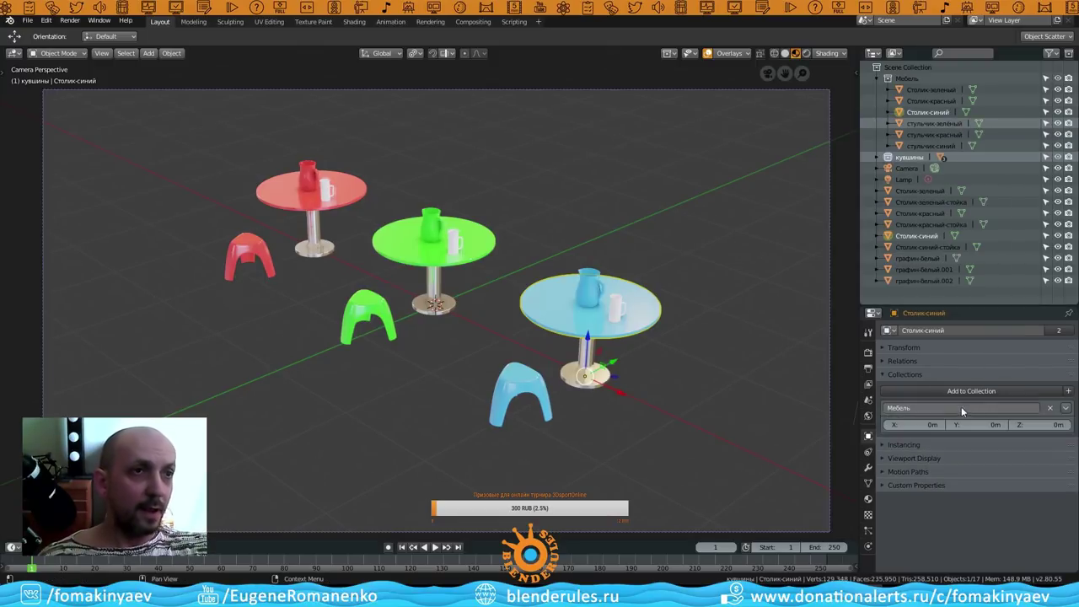
Move the blue, green and red table stands into Мебель, then collapse it.
{"action": "left_click", "coordinate": [583, 378]}
{"action": "left_click", "coordinate": [447, 307]}
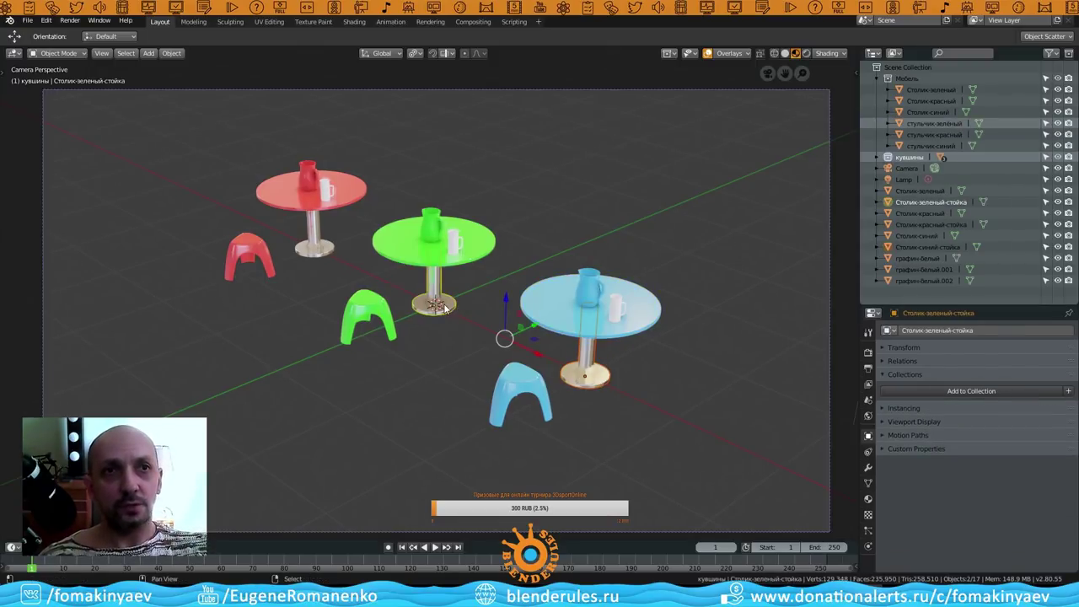
{"action": "left_click", "coordinate": [319, 243], "text": "shift"}
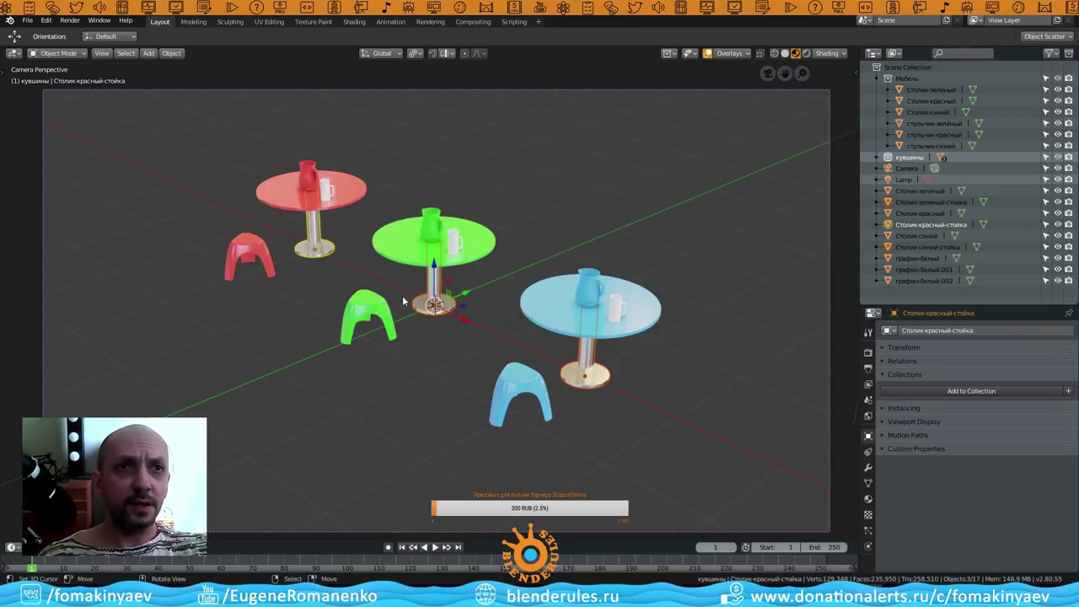
{"action": "key", "text": "m"}
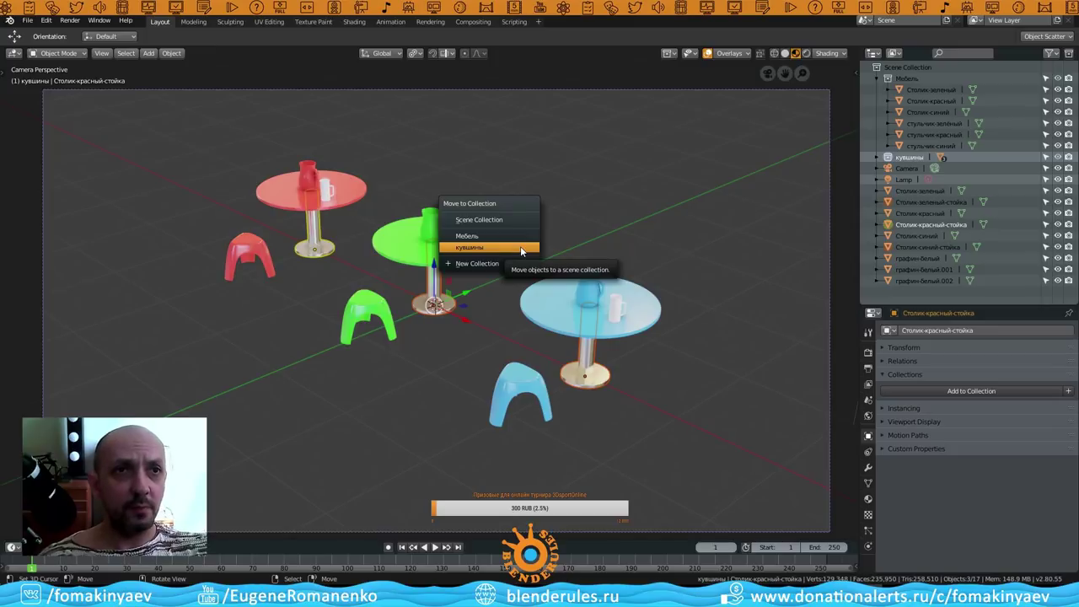
{"action": "left_click", "coordinate": [487, 238]}
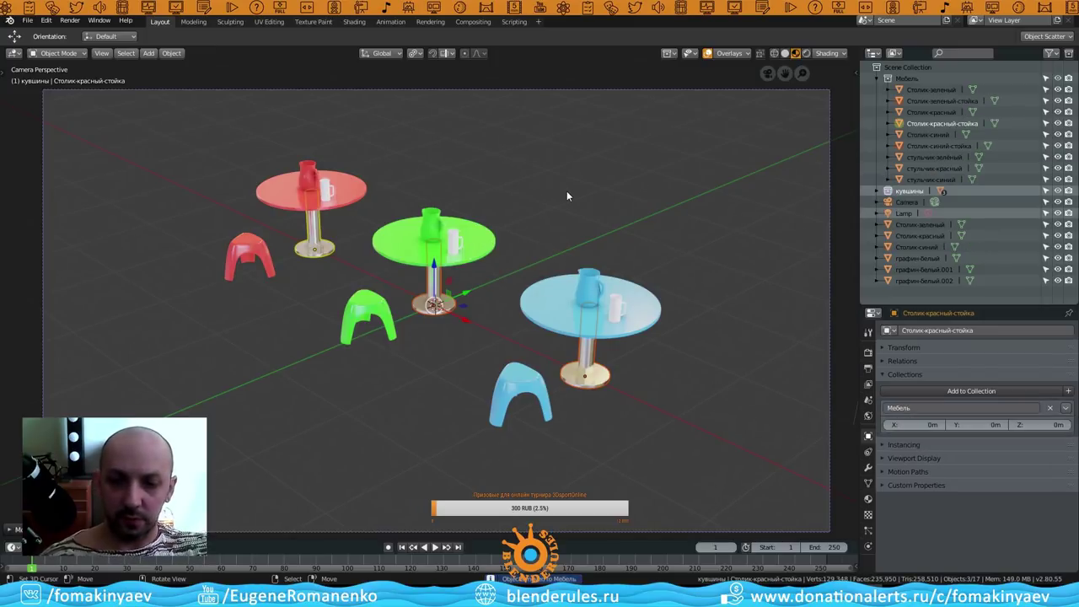
{"action": "left_click", "coordinate": [877, 78]}
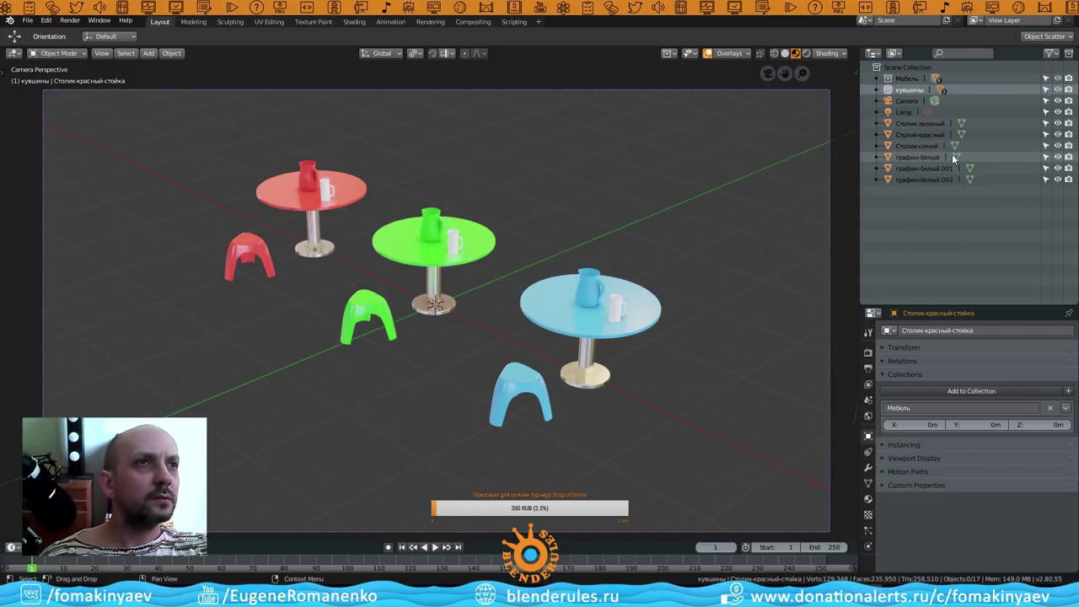
Select the green table and briefly look inside the Мебель collection.
{"action": "left_click", "coordinate": [927, 123]}
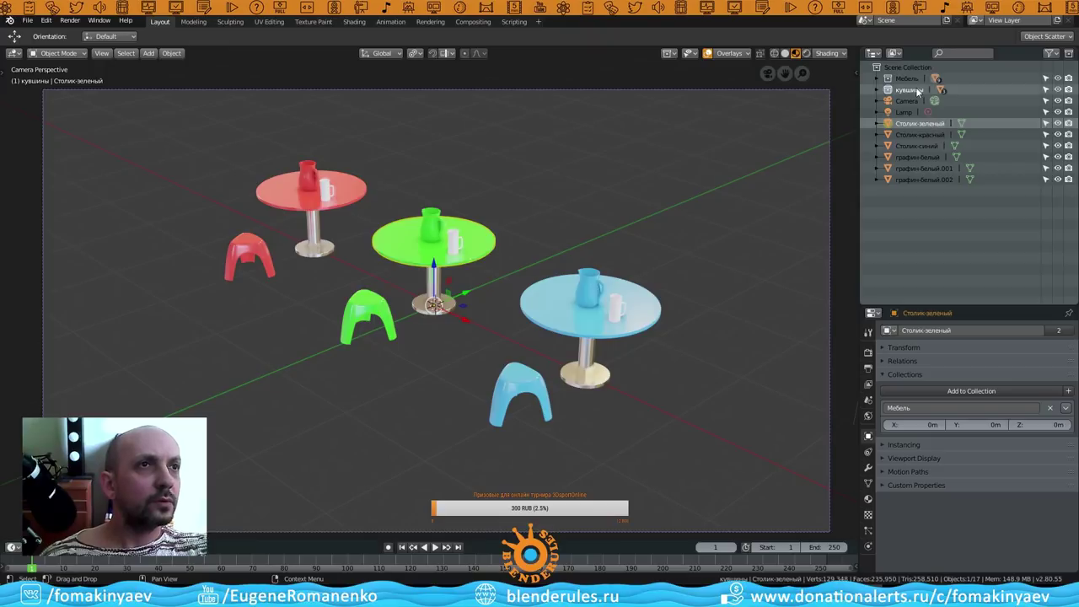
{"action": "left_click", "coordinate": [879, 79]}
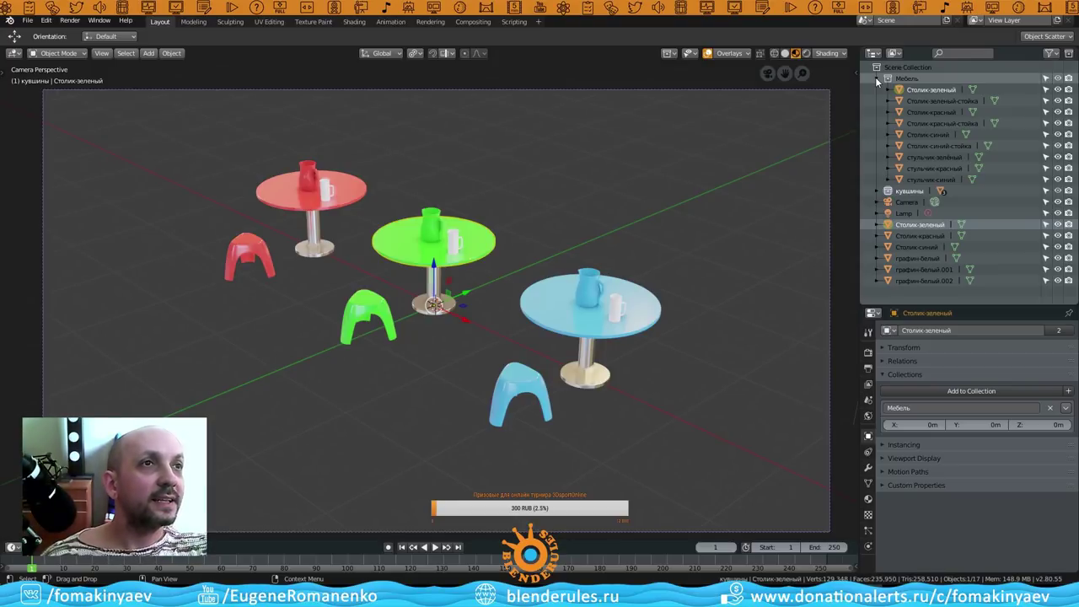
{"action": "left_click", "coordinate": [878, 79]}
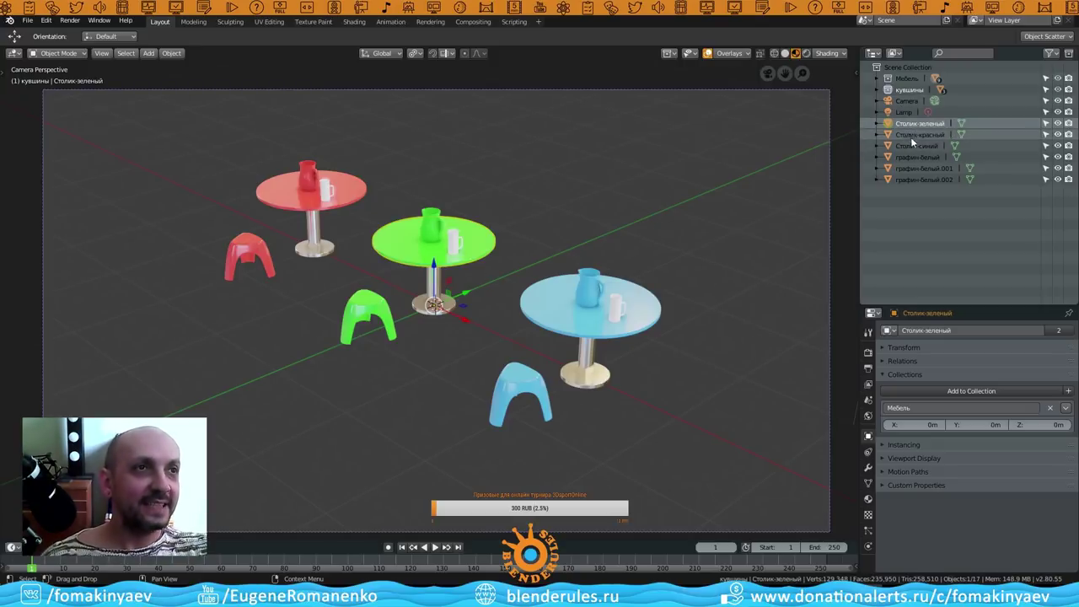
{"action": "left_click", "coordinate": [570, 251]}
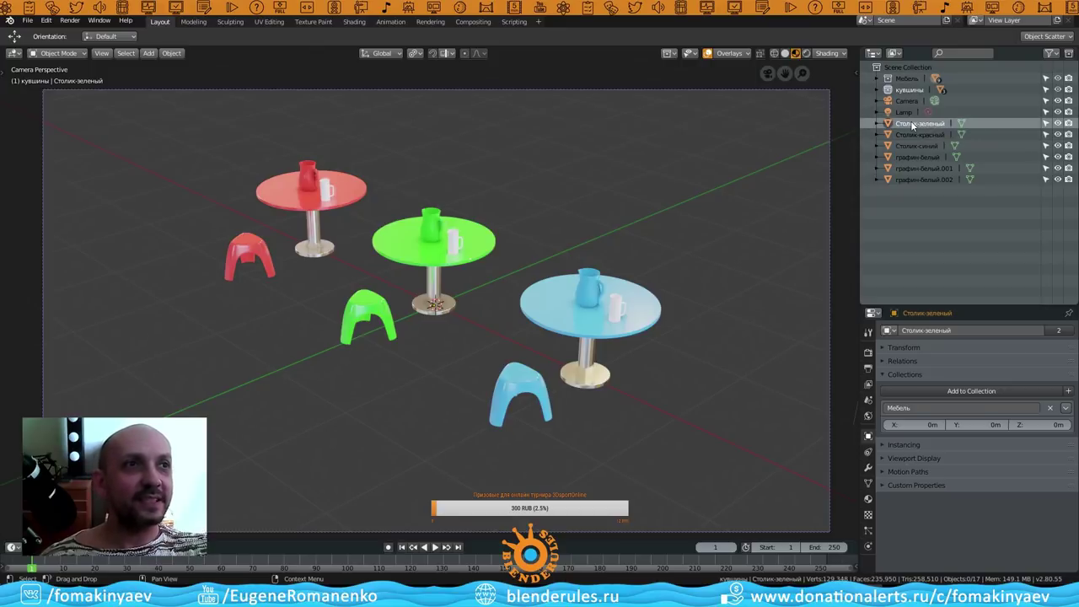
Inside Мебель, select the three Столик tables together with their stands.
{"action": "left_click", "coordinate": [878, 79]}
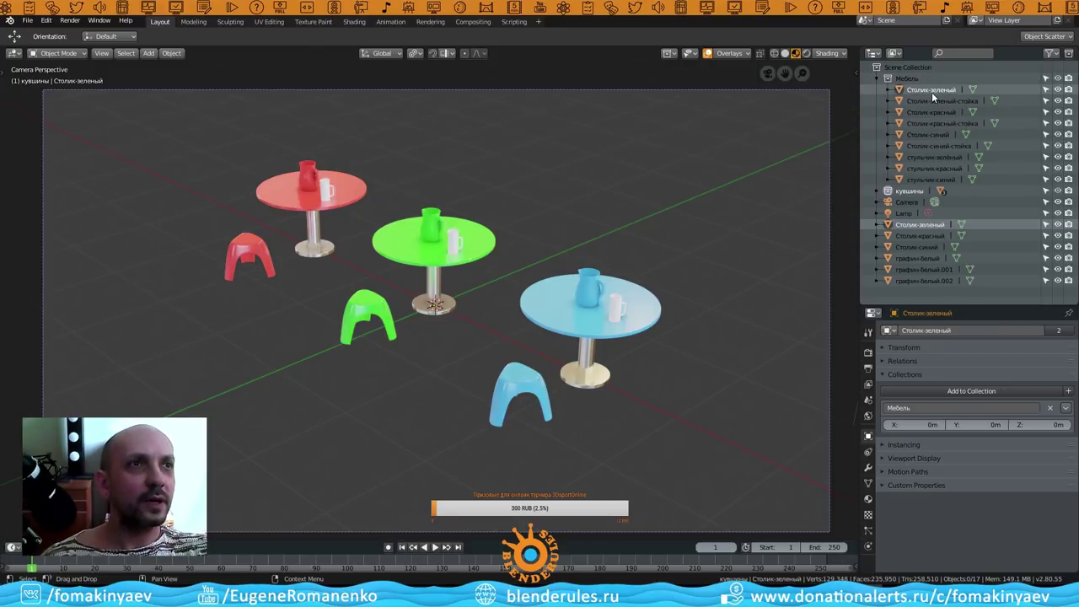
{"action": "left_click", "coordinate": [931, 90]}
{"action": "left_click", "coordinate": [934, 100]}
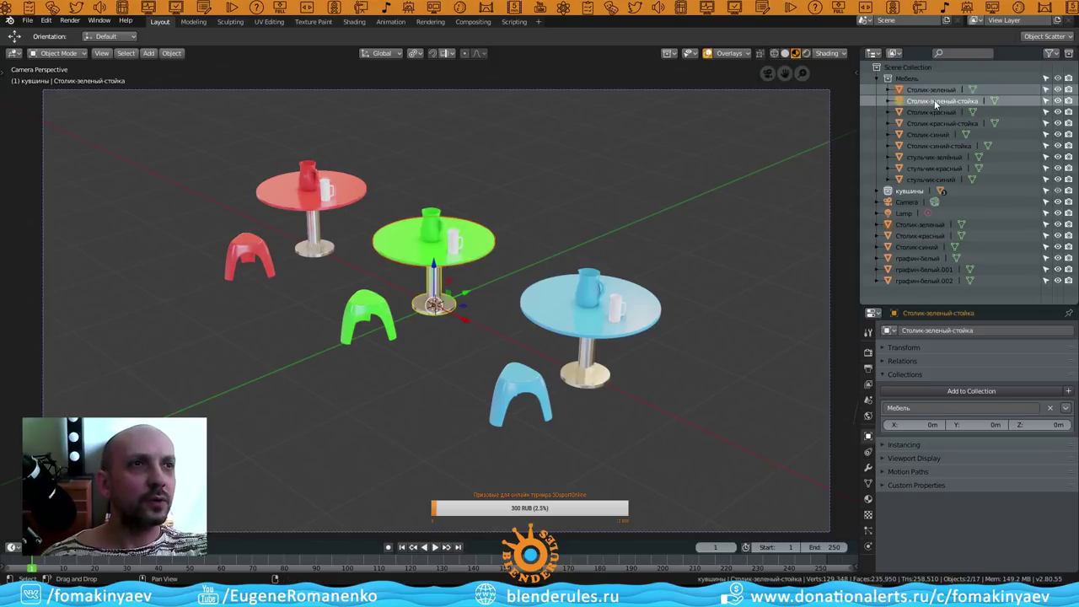
{"action": "left_click", "coordinate": [932, 112], "text": "ctrl"}
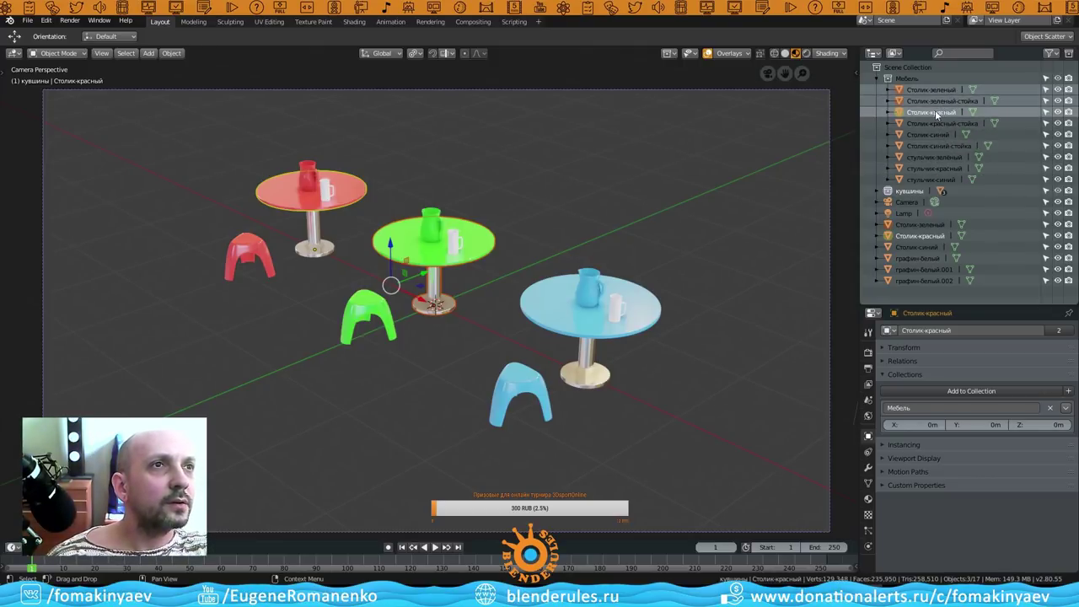
{"action": "left_click", "coordinate": [936, 123], "text": "ctrl"}
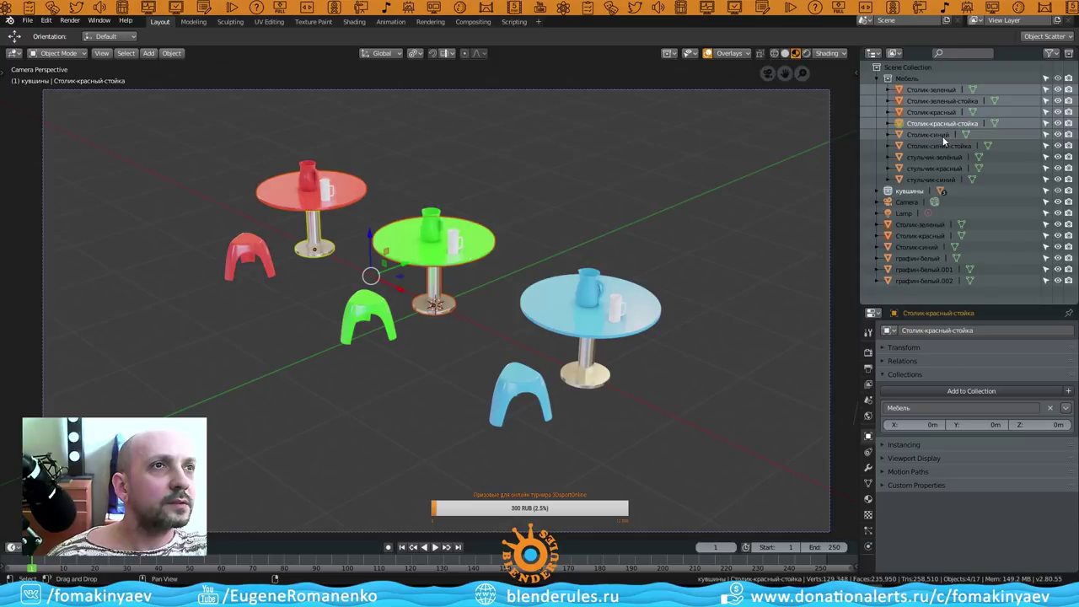
{"action": "left_click", "coordinate": [943, 136], "text": "ctrl"}
{"action": "left_click", "coordinate": [934, 147], "text": "ctrl"}
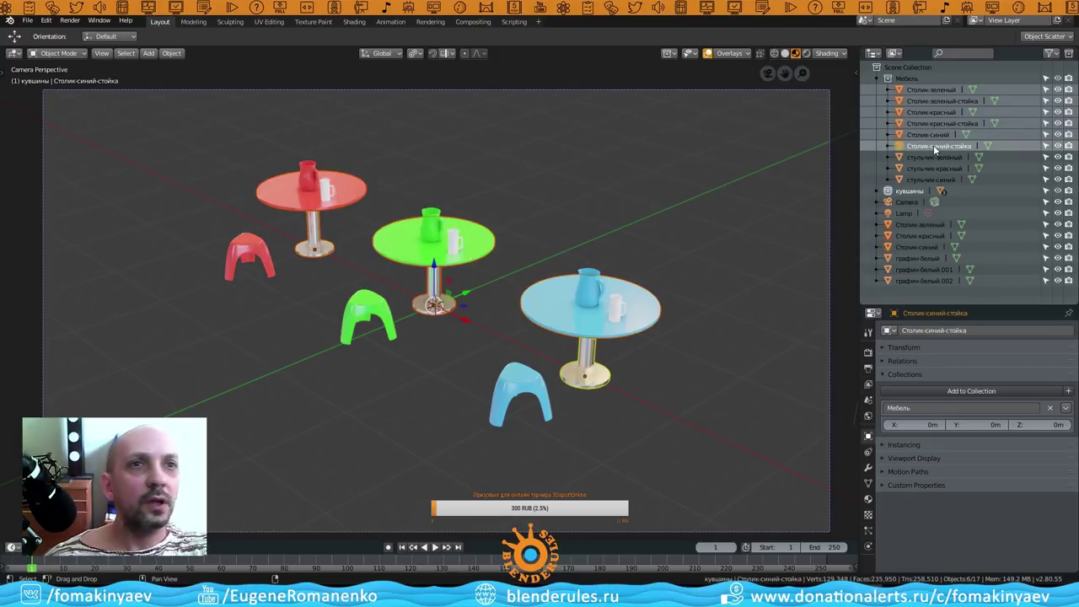
Select the green, red and blue tables at the top level and delete them.
{"action": "left_click", "coordinate": [877, 78]}
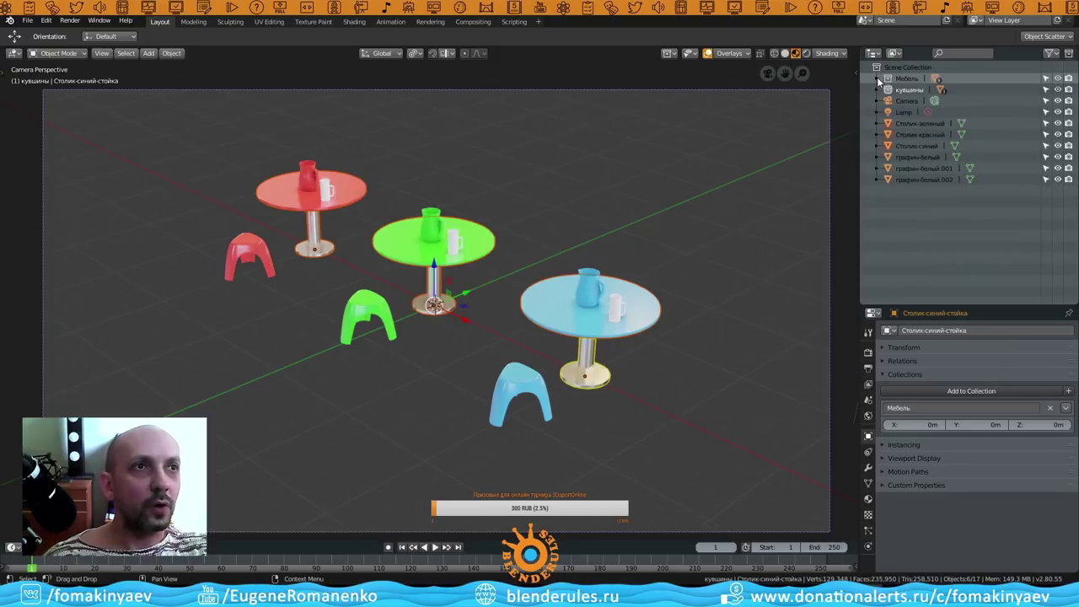
{"action": "left_click", "coordinate": [920, 123]}
{"action": "left_click", "coordinate": [922, 136], "text": "ctrl"}
{"action": "left_click", "coordinate": [921, 147], "text": "ctrl"}
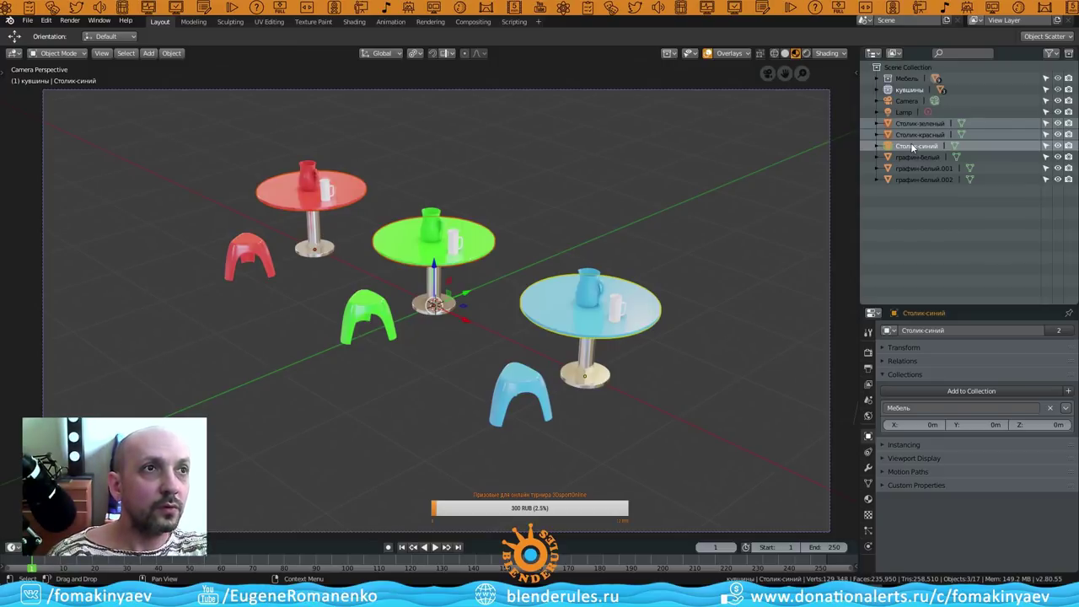
{"action": "right_click", "coordinate": [912, 148]}
{"action": "left_click", "coordinate": [873, 170]}
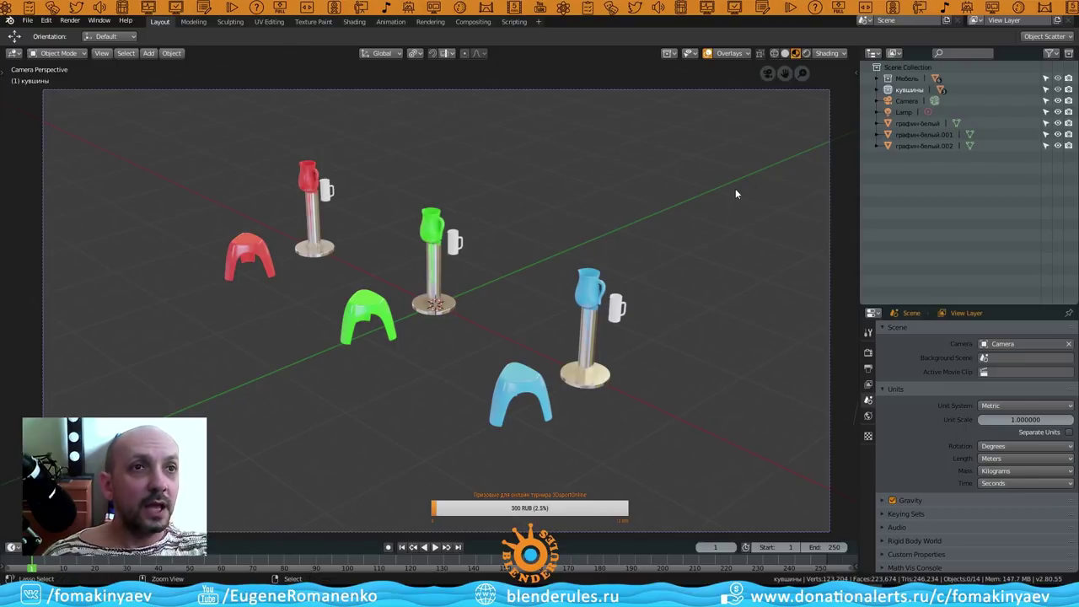
Undo to restore the three tables, deselect, then undo further until the stands leave Мебель.
{"action": "key", "text": "ctrl+z"}
{"action": "key", "text": "alt+a"}
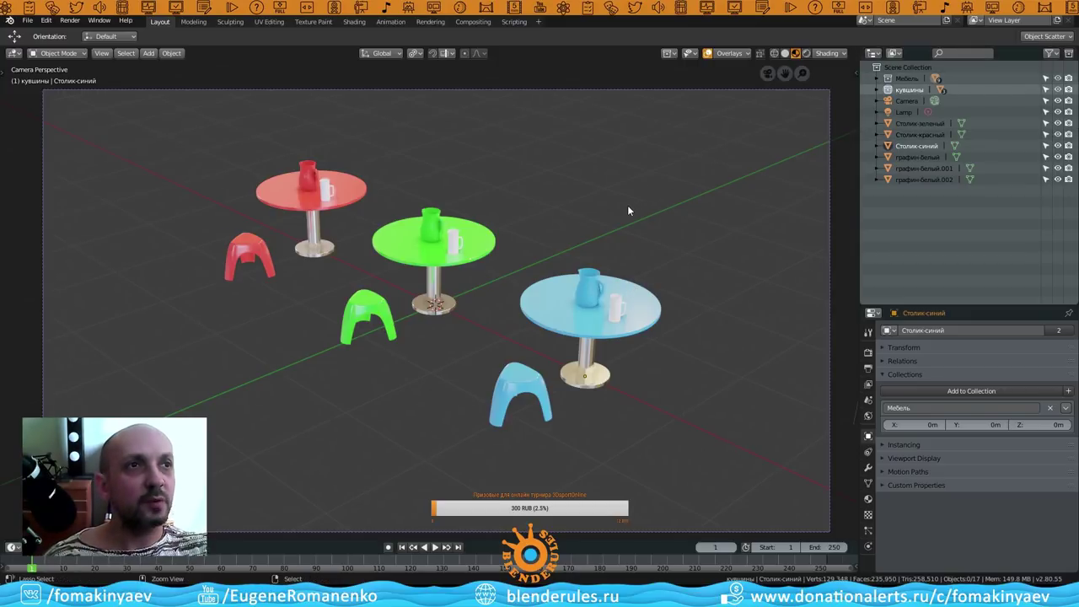
{"action": "key", "text": "ctrl+z"}
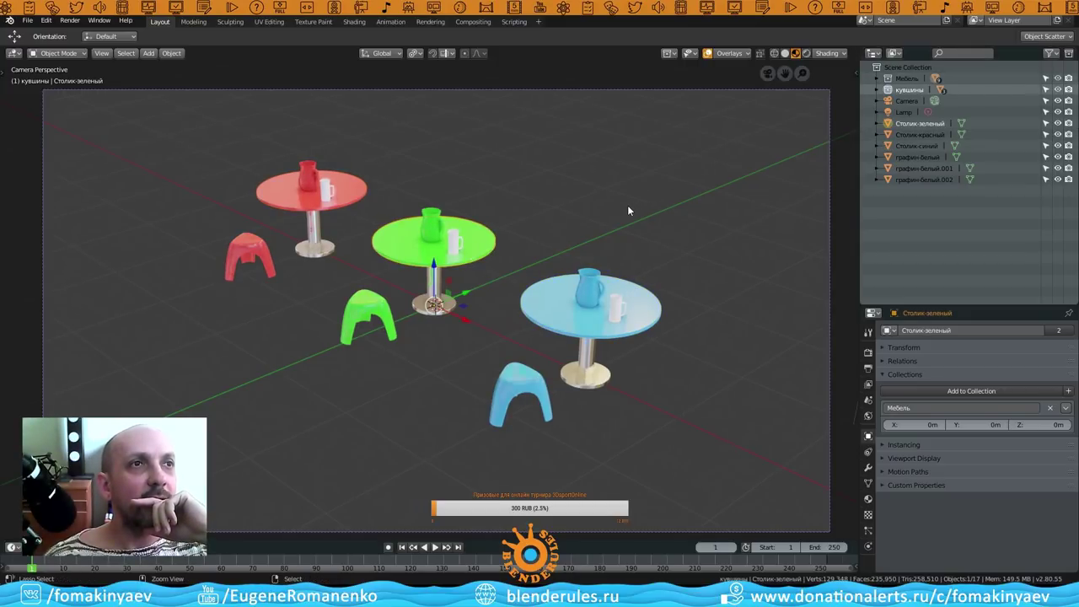
{"action": "key", "text": "ctrl+z"}
{"action": "key", "text": "ctrl+z"}
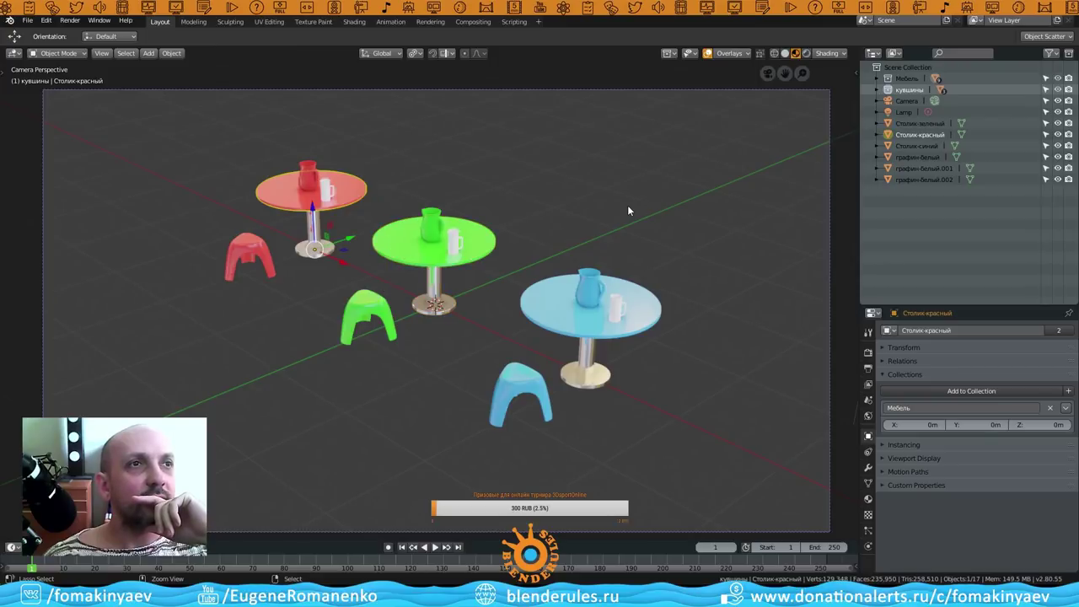
{"action": "key", "text": "ctrl+z"}
{"action": "key", "text": "ctrl+z"}
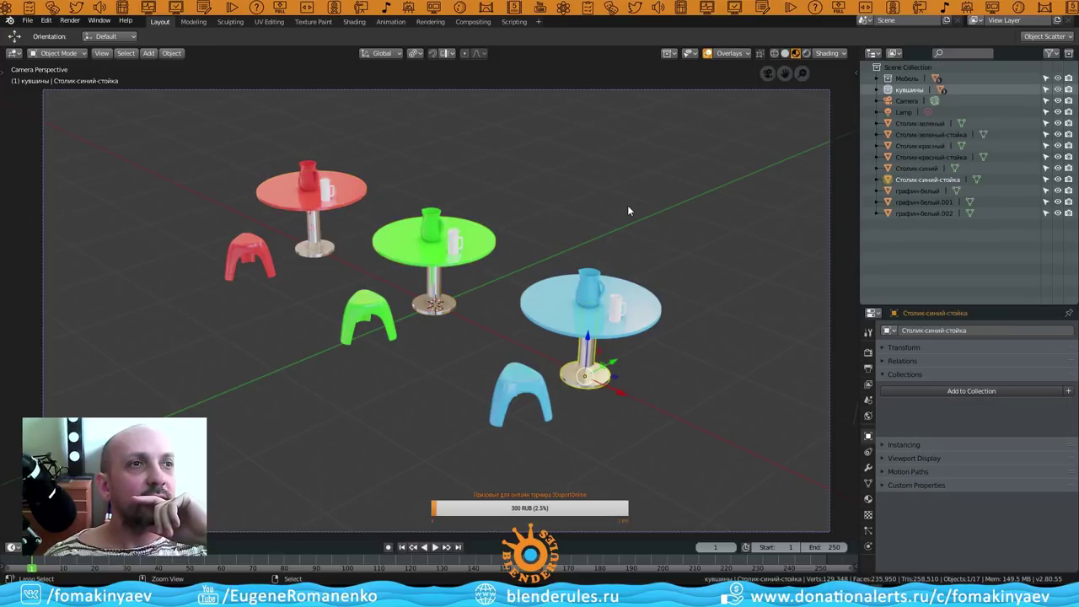
{"action": "key", "text": "ctrl+z"}
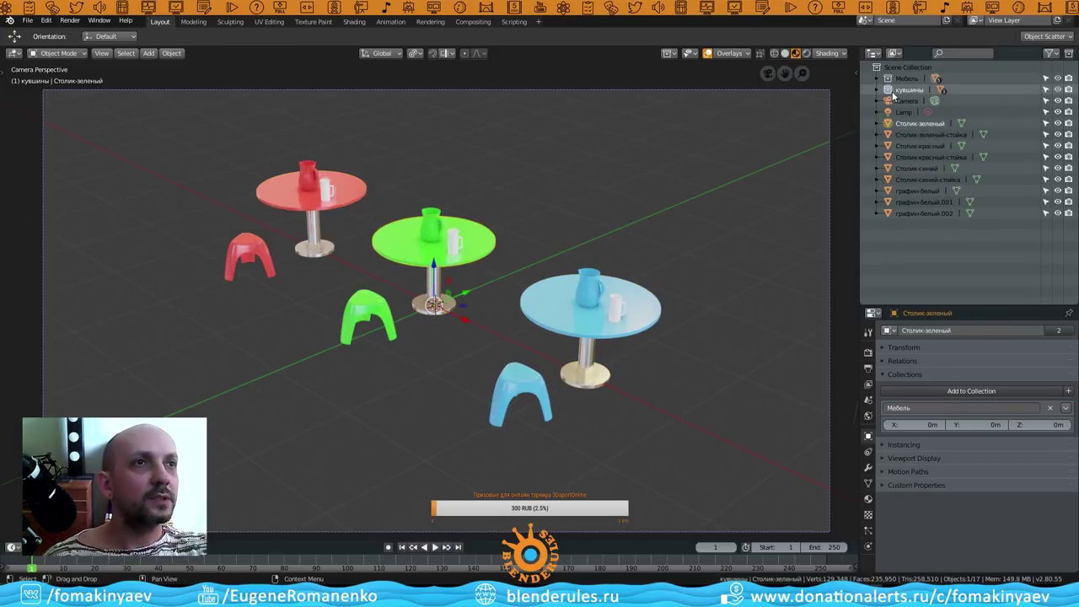
Check the stools and red table, then link Столик-синий into Мебель via its Collections panel.
{"action": "left_click", "coordinate": [876, 78]}
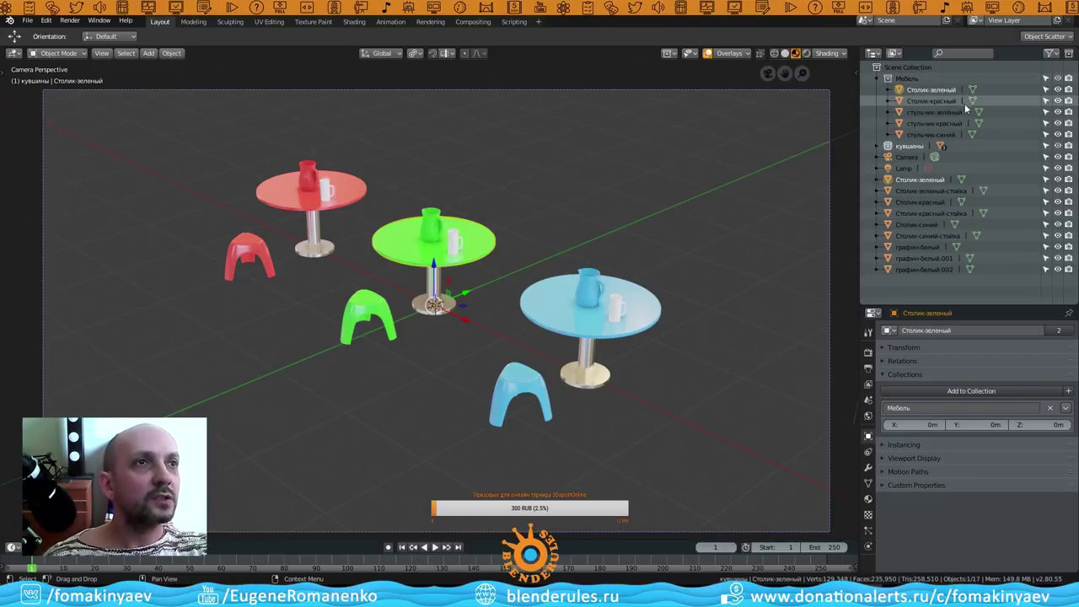
{"action": "left_click", "coordinate": [942, 112]}
{"action": "left_click", "coordinate": [957, 123]}
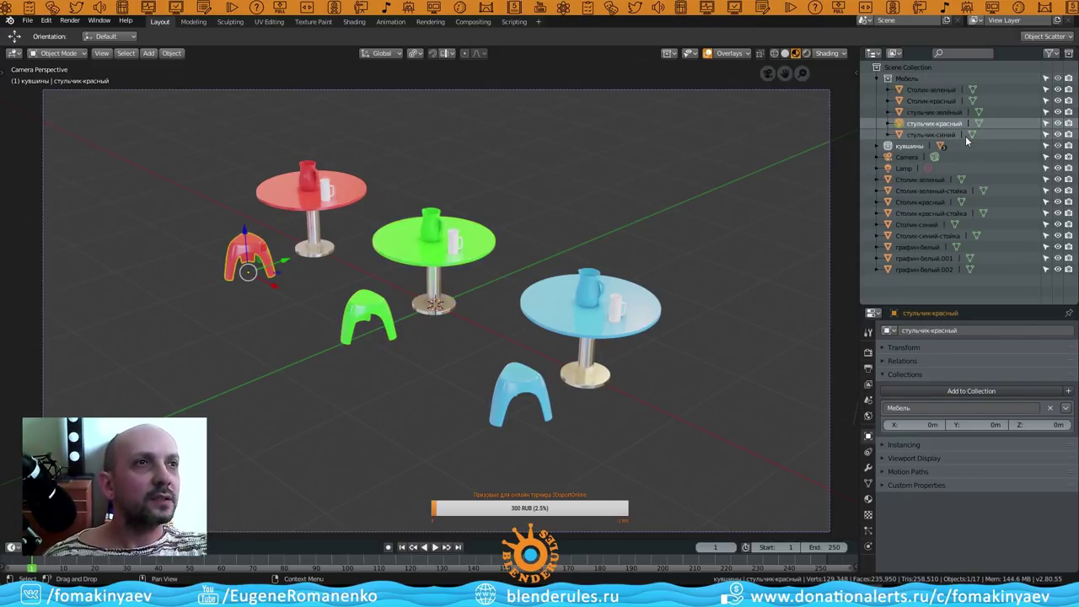
{"action": "left_click", "coordinate": [940, 134]}
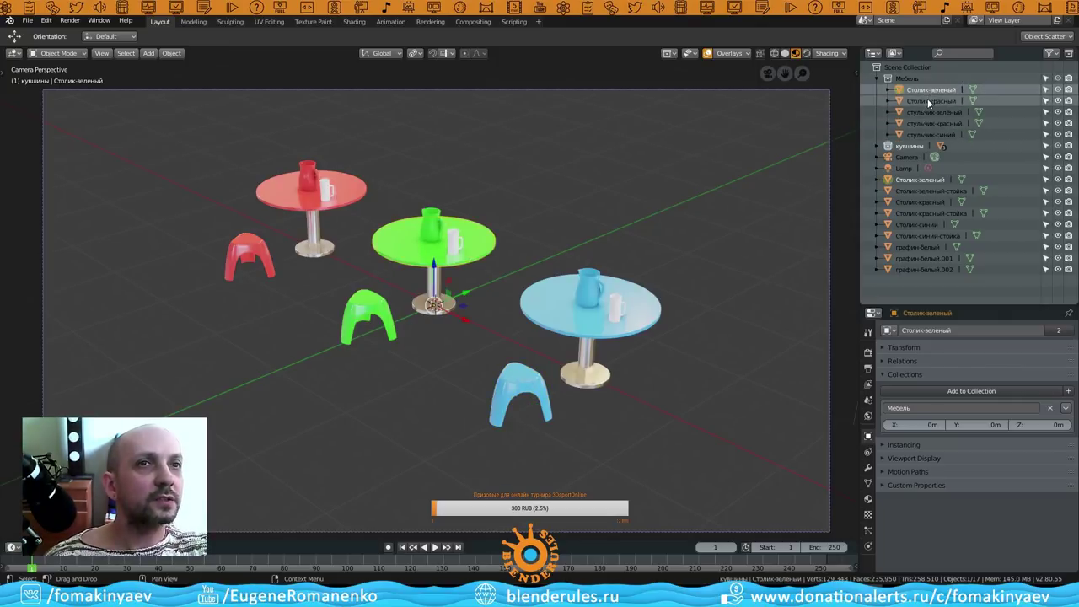
{"action": "left_click", "coordinate": [928, 101]}
{"action": "left_click", "coordinate": [640, 293]}
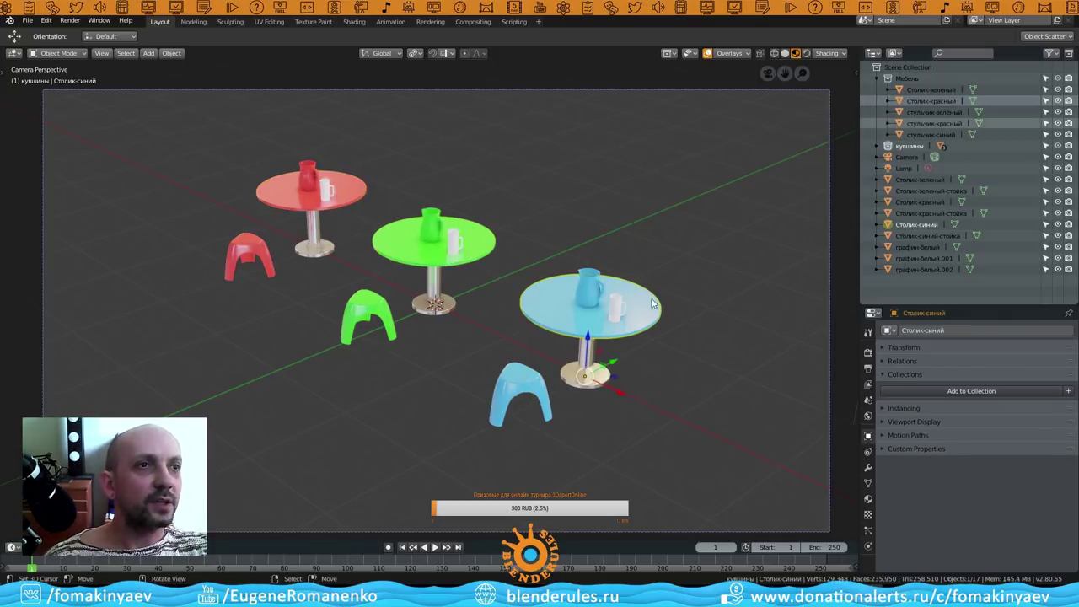
{"action": "left_click", "coordinate": [912, 386]}
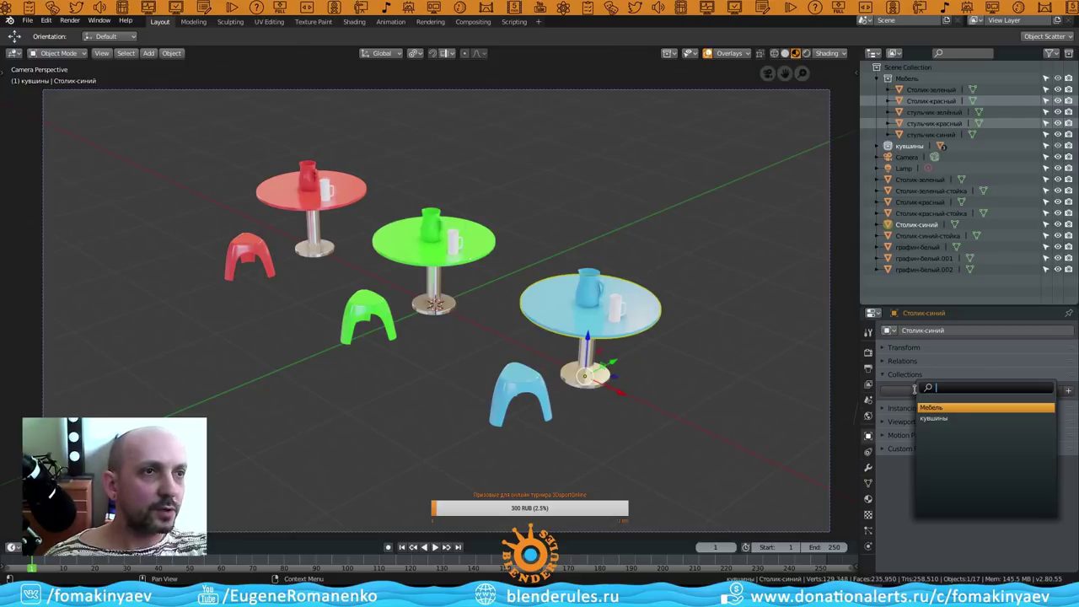
{"action": "left_click", "coordinate": [940, 411]}
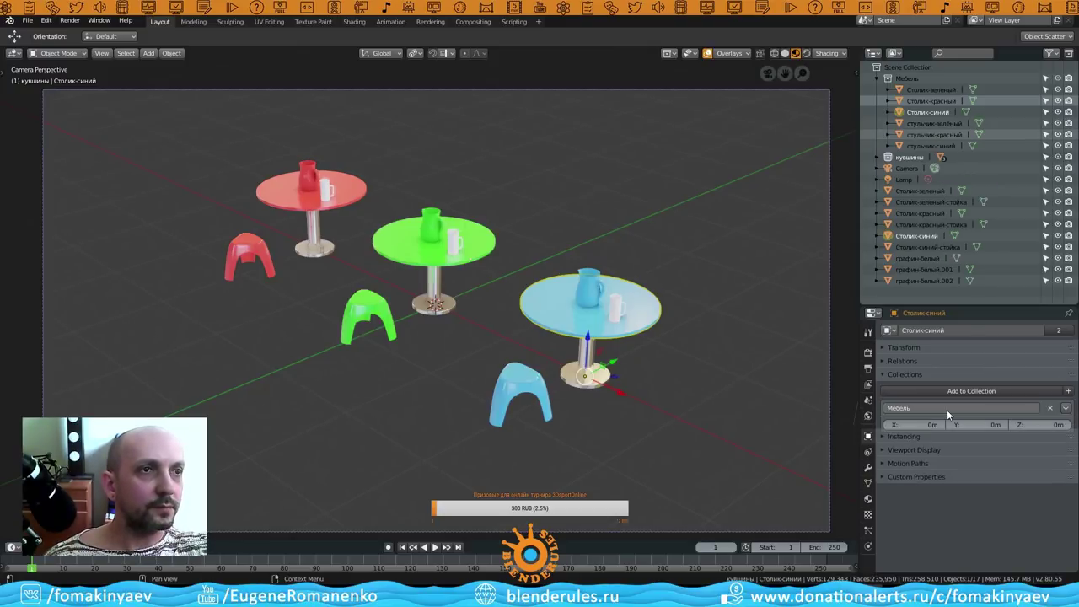
{"action": "left_click", "coordinate": [594, 212]}
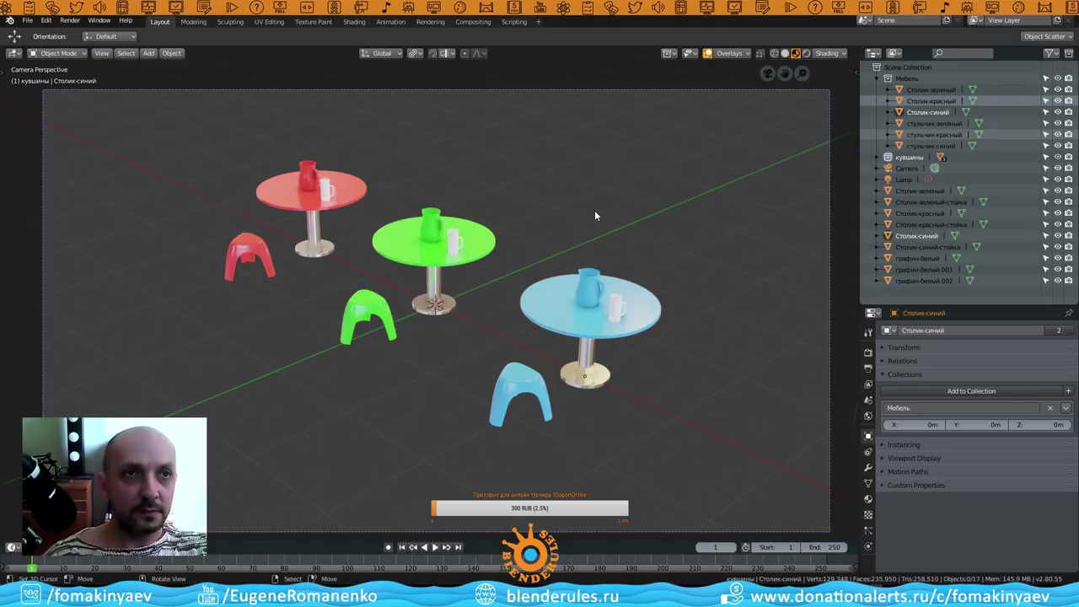
Unlink Столик-зеленый from Мебель using the X on its Collections panel entry.
{"action": "left_click", "coordinate": [877, 78]}
{"action": "left_click", "coordinate": [590, 375]}
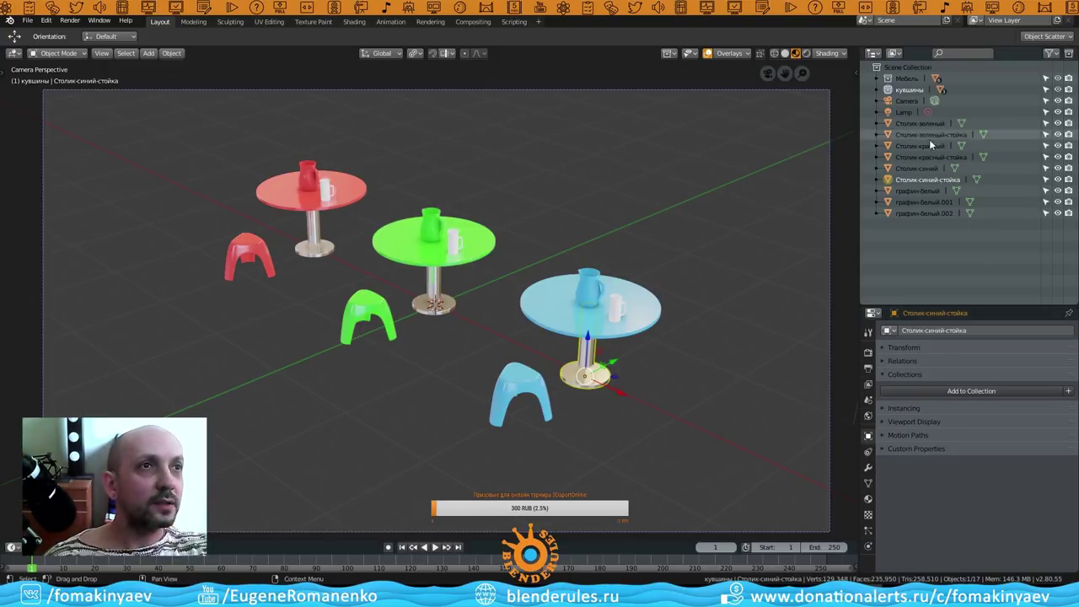
{"action": "left_click", "coordinate": [922, 168]}
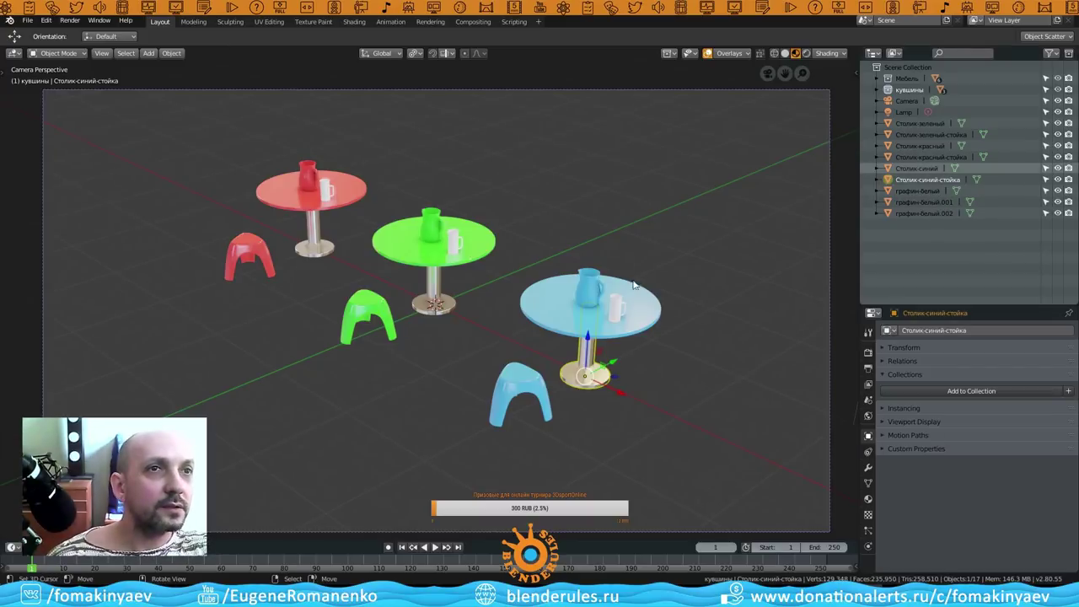
{"action": "left_click", "coordinate": [493, 243]}
{"action": "left_click", "coordinate": [355, 182]}
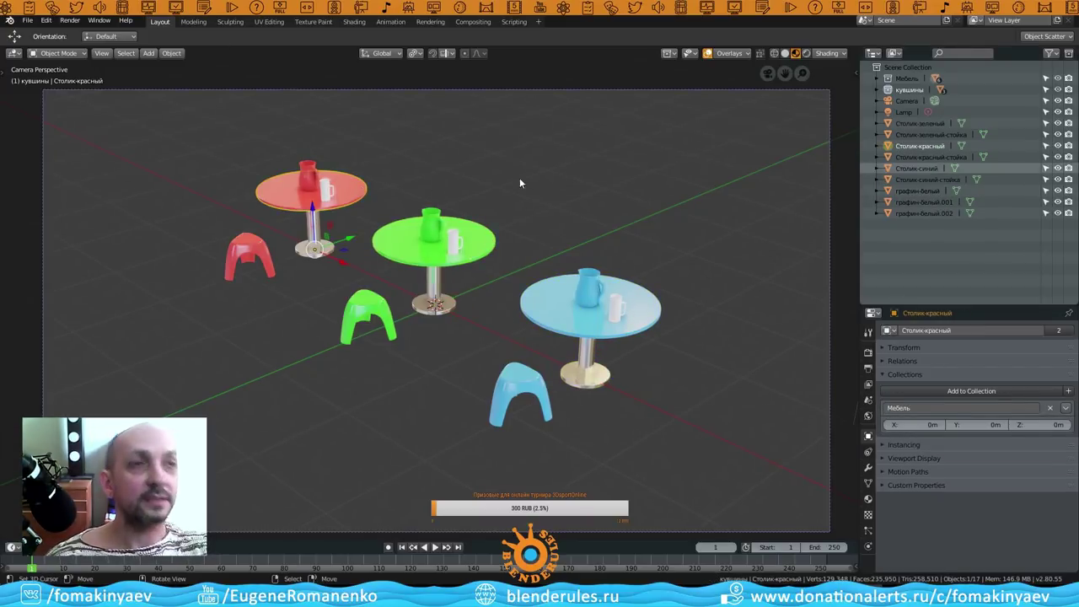
{"action": "left_click", "coordinate": [524, 196]}
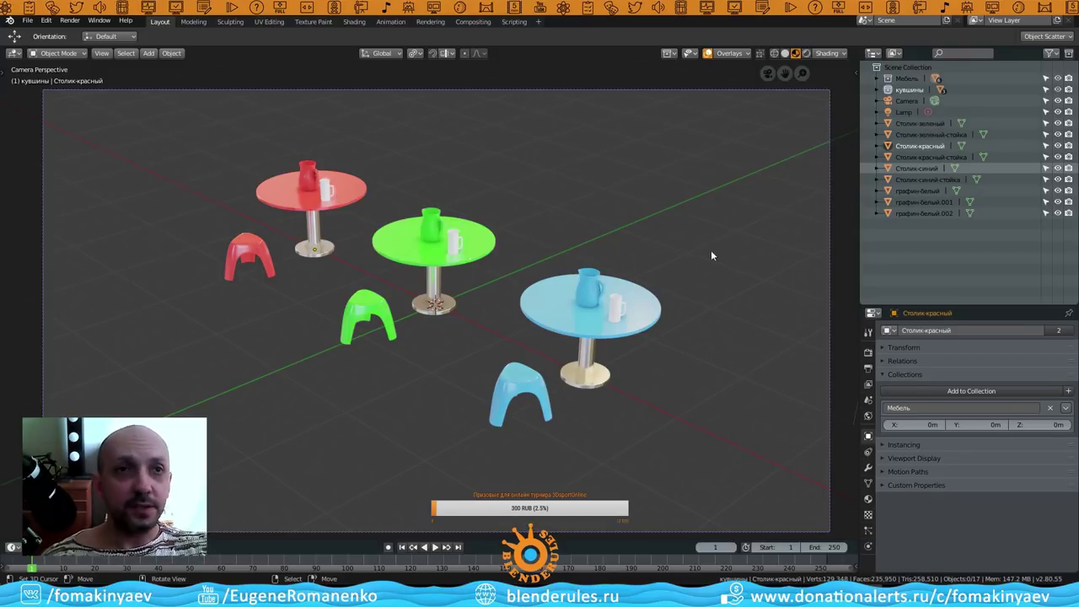
{"action": "left_click", "coordinate": [1065, 408]}
{"action": "left_click", "coordinate": [1030, 405]}
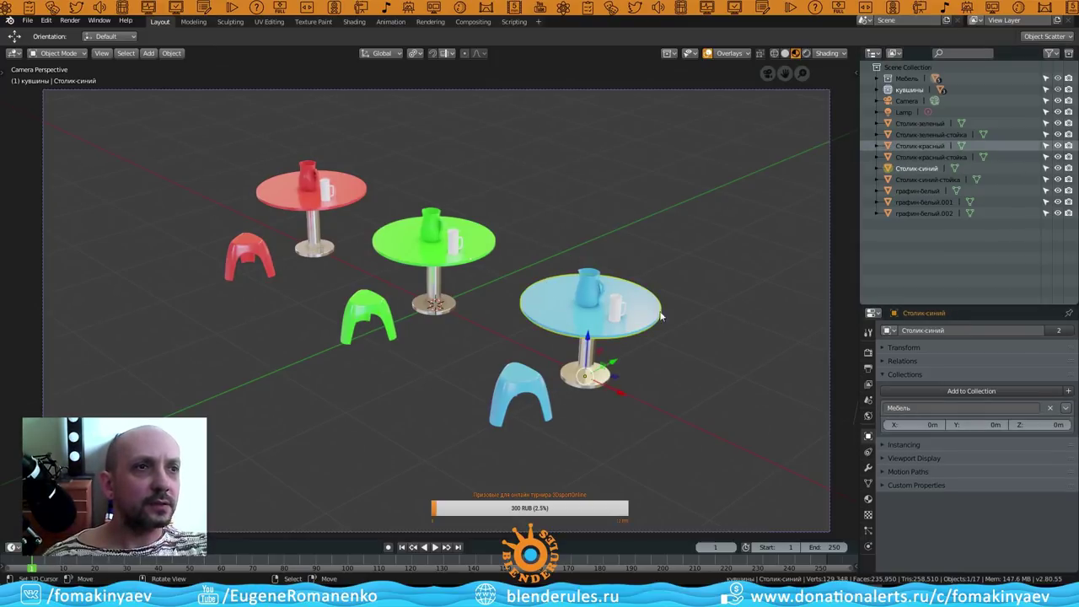
{"action": "left_click", "coordinate": [920, 123]}
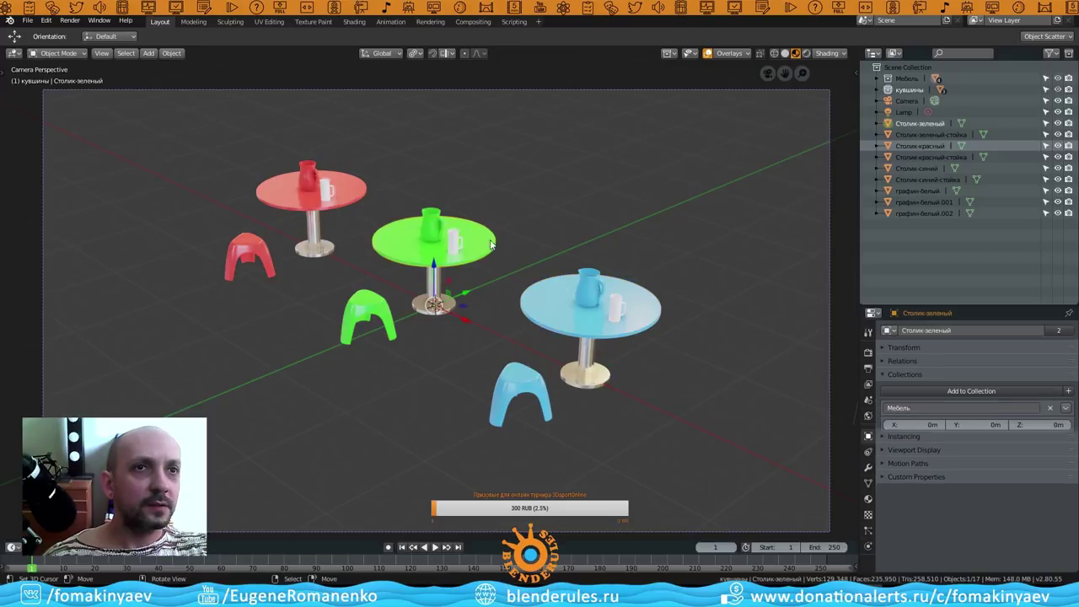
{"action": "left_click", "coordinate": [1049, 409]}
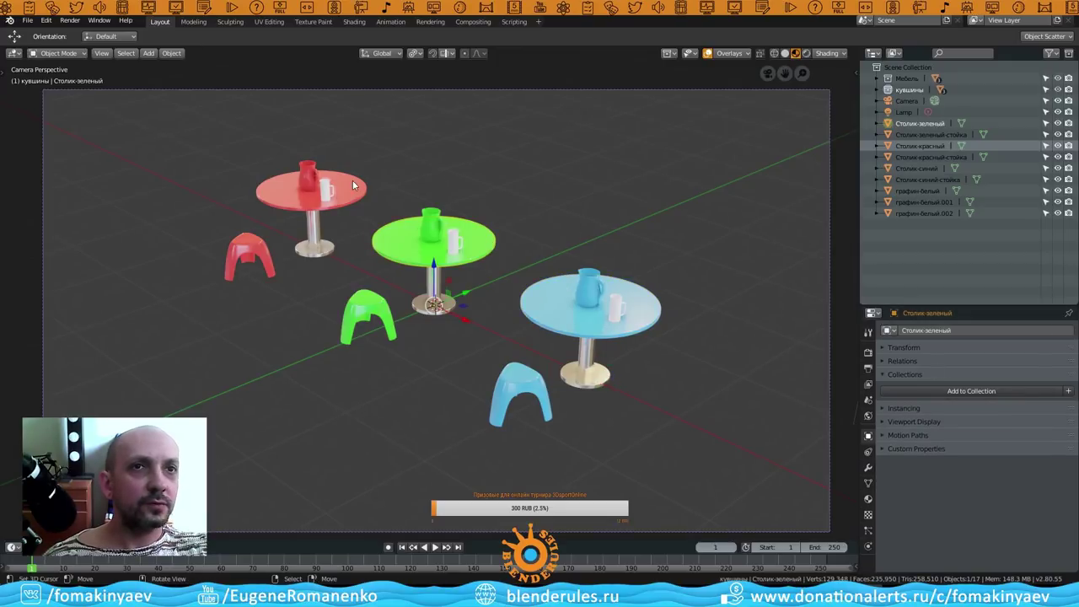
Select the tables and all three stands, move them into Мебель with M, then deselect.
{"action": "left_click", "coordinate": [598, 377]}
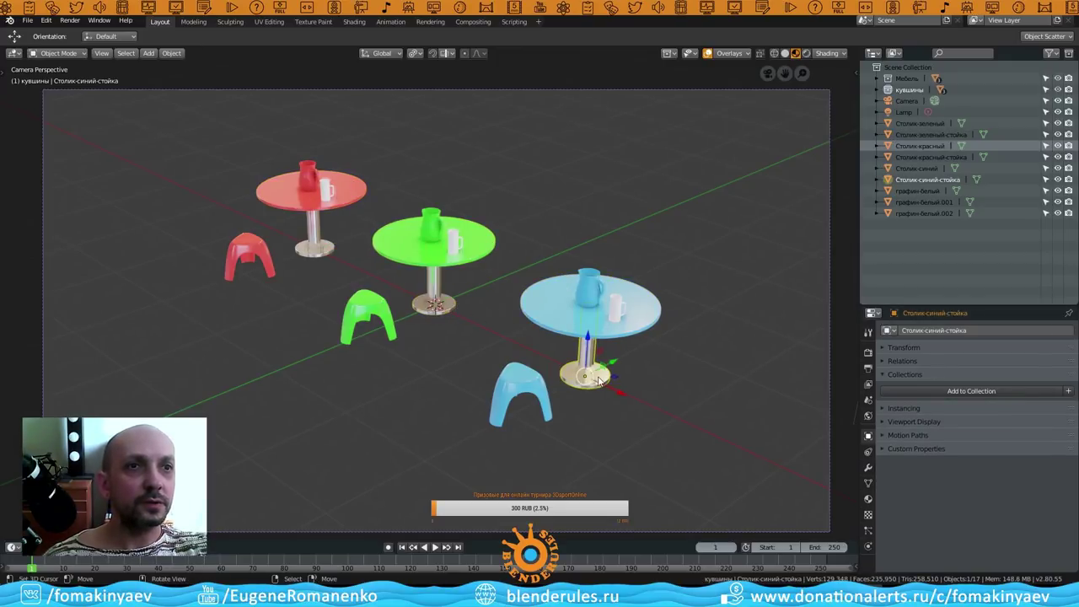
{"action": "left_click", "coordinate": [313, 240]}
{"action": "key", "text": "a"}
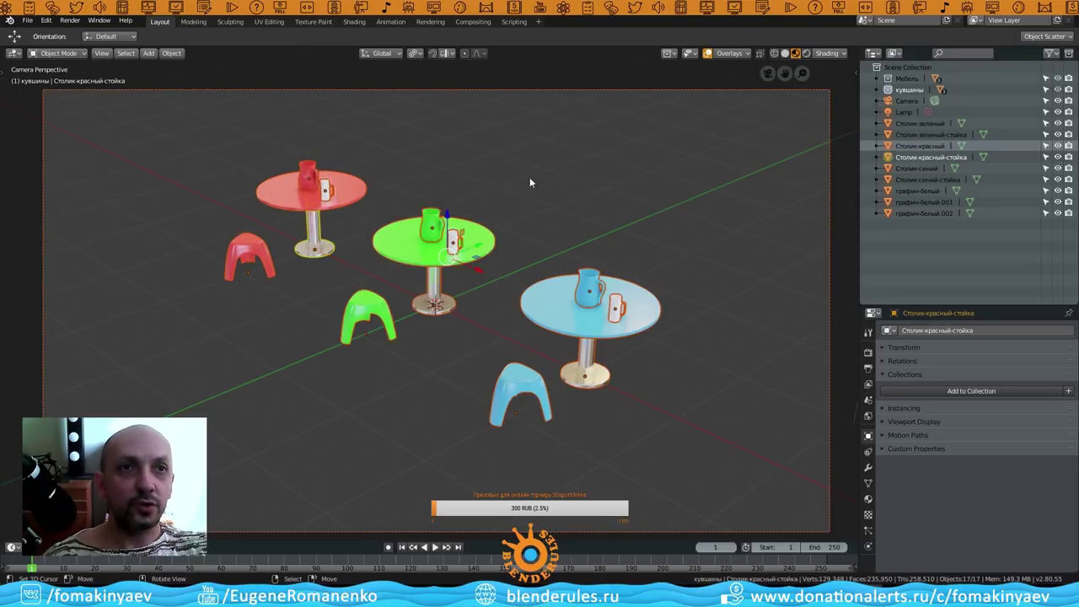
{"action": "key", "text": "alt+a"}
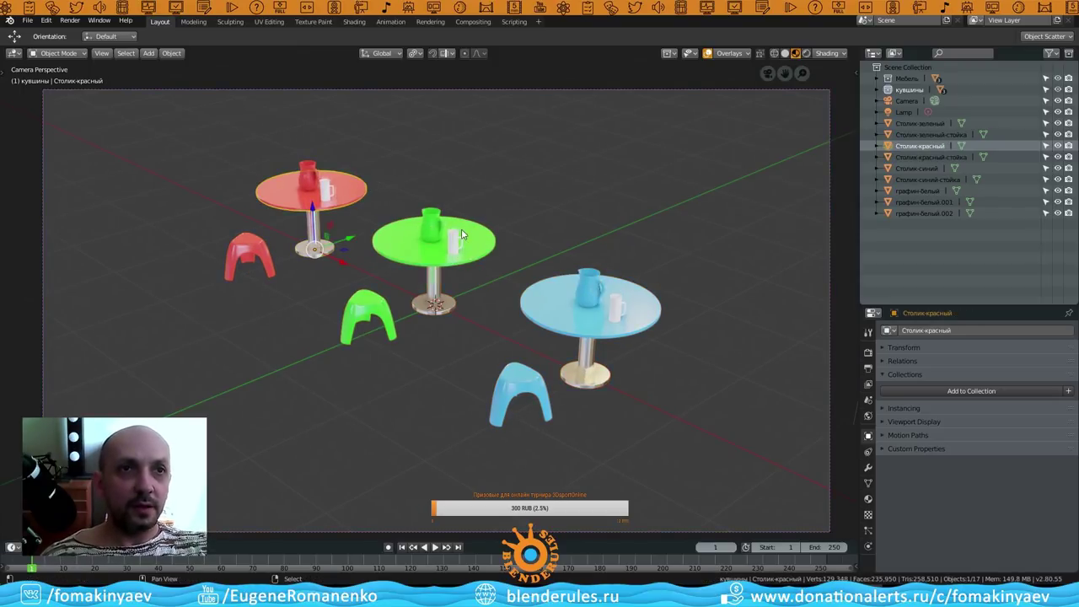
{"action": "left_click", "coordinate": [481, 240]}
{"action": "left_click", "coordinate": [641, 287], "text": "shift"}
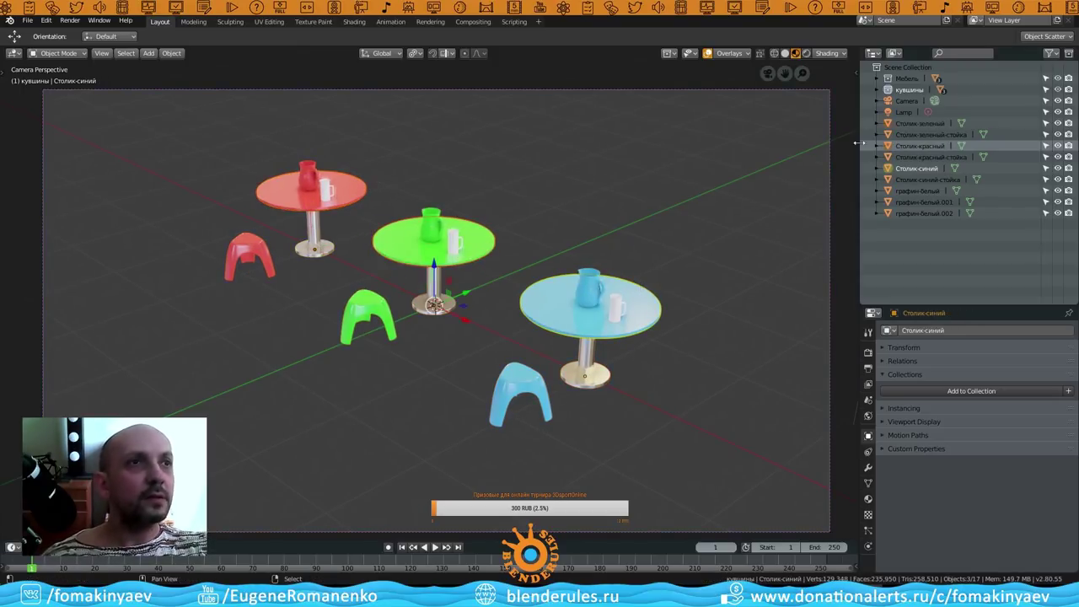
{"action": "left_click", "coordinate": [878, 79]}
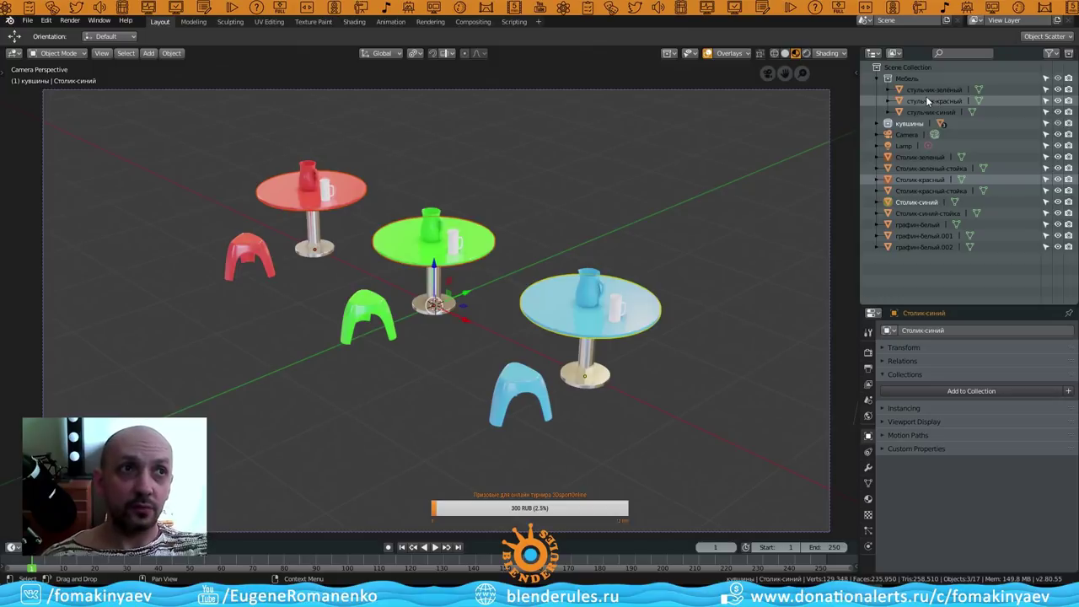
{"action": "left_click", "coordinate": [876, 79]}
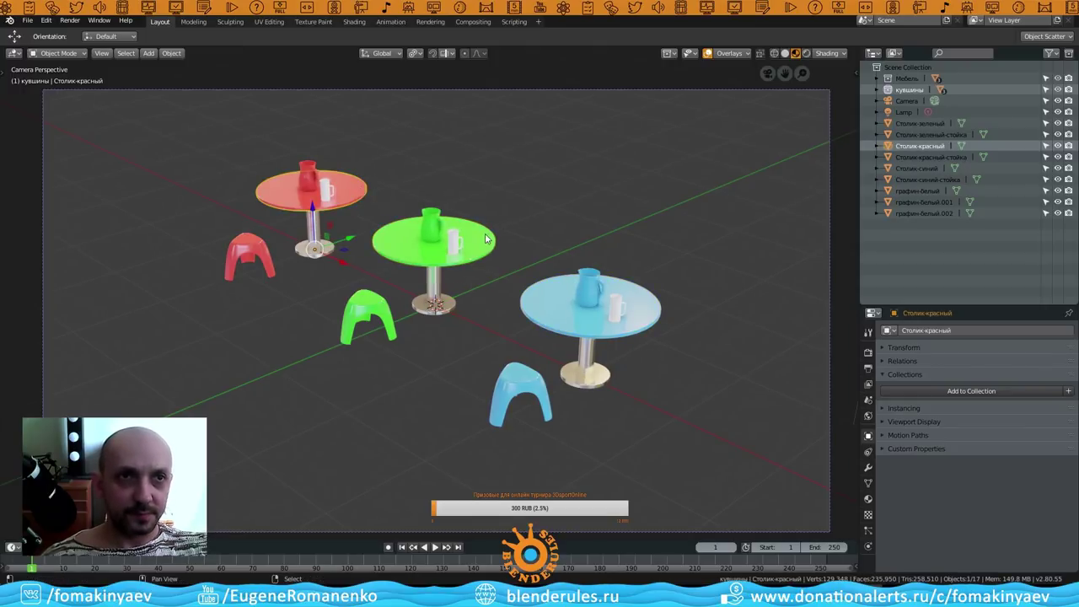
{"action": "left_click", "coordinate": [434, 282], "text": "shift"}
{"action": "left_click", "coordinate": [317, 243], "text": "shift"}
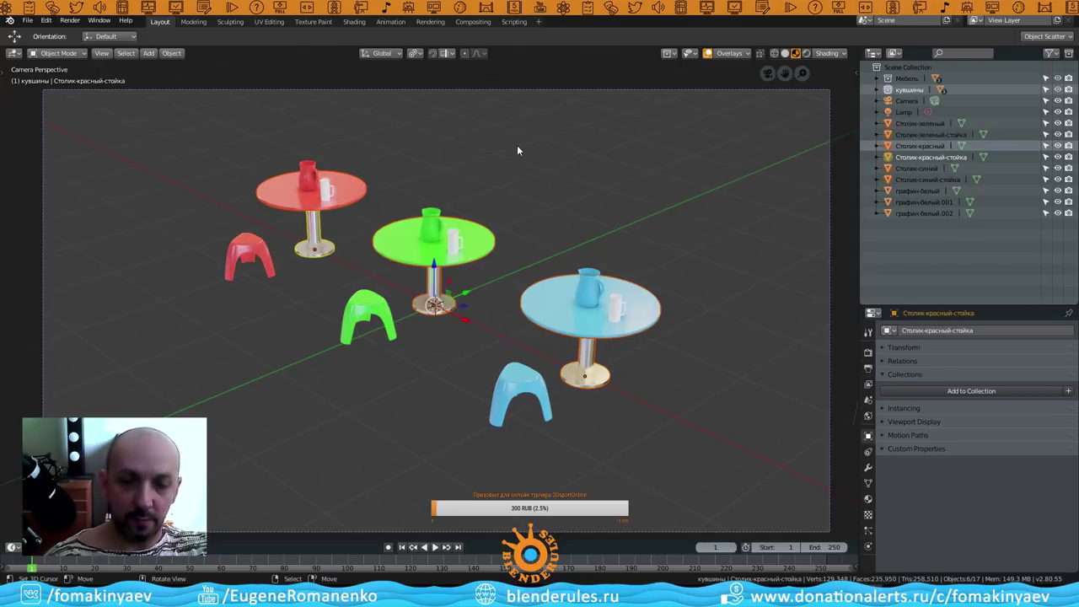
{"action": "key", "text": "m"}
{"action": "left_click", "coordinate": [498, 146]}
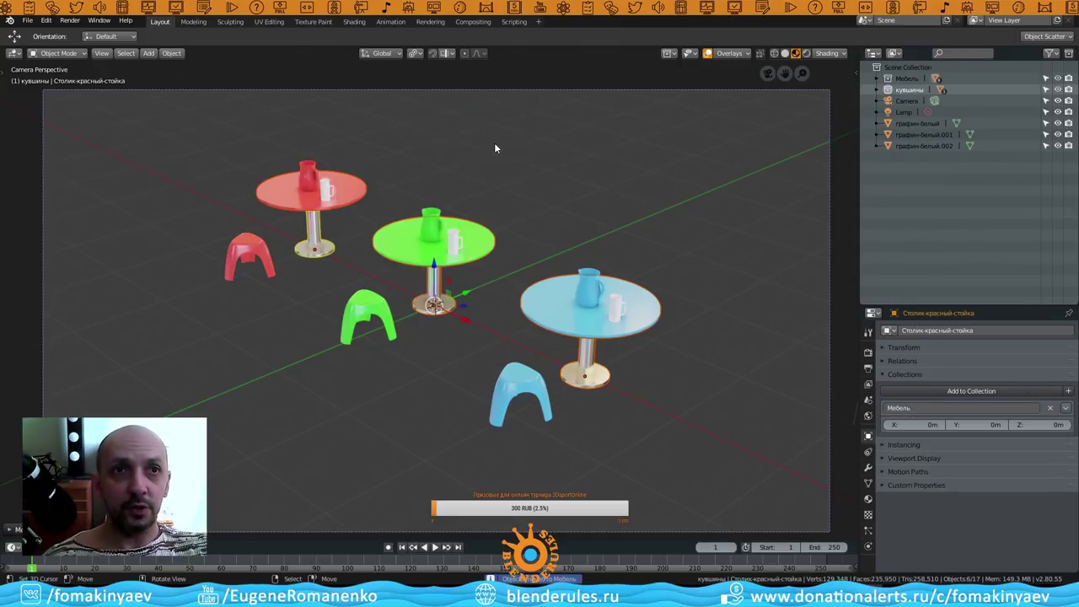
{"action": "key", "text": "alt+a"}
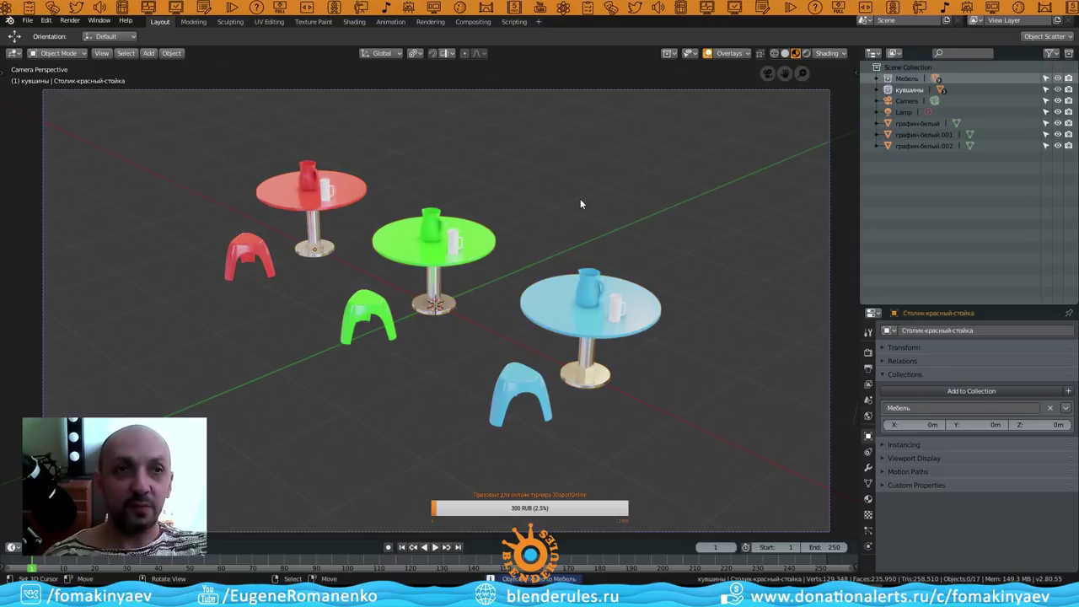
{"action": "key", "text": "m"}
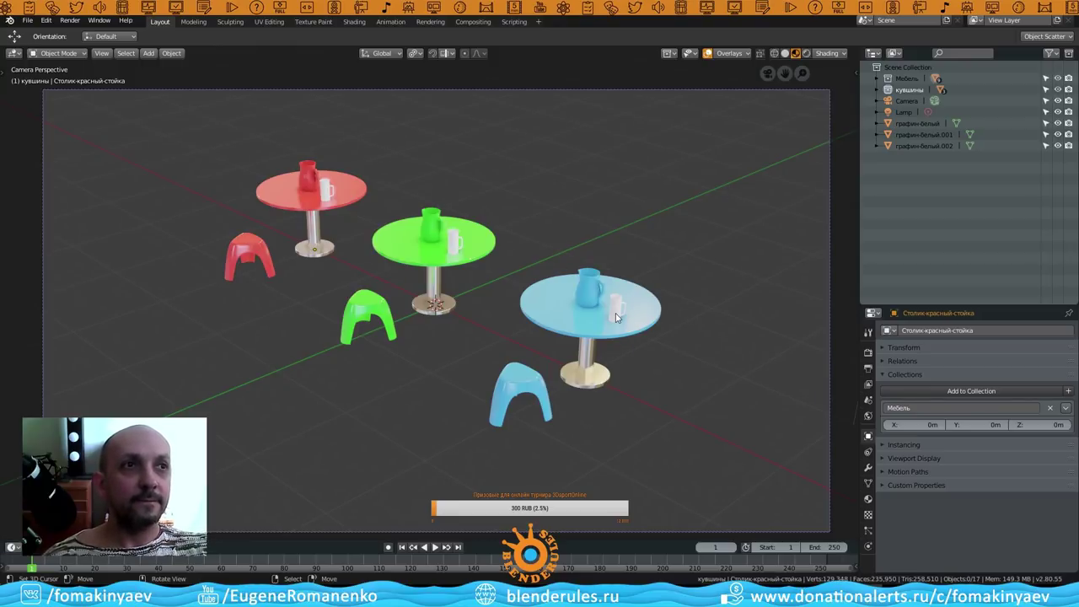
Click the blue, green and red tables and stools one by one to confirm each belongs to Мебель.
{"action": "left_click", "coordinate": [455, 240]}
{"action": "left_click", "coordinate": [350, 185]}
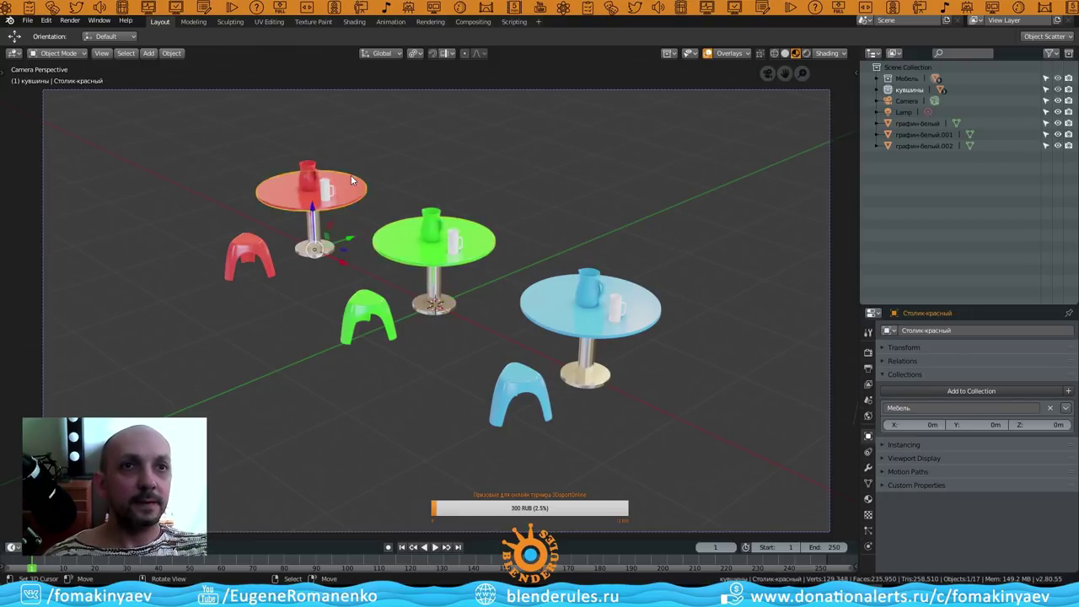
{"action": "left_click", "coordinate": [561, 290]}
{"action": "left_click", "coordinate": [477, 229]}
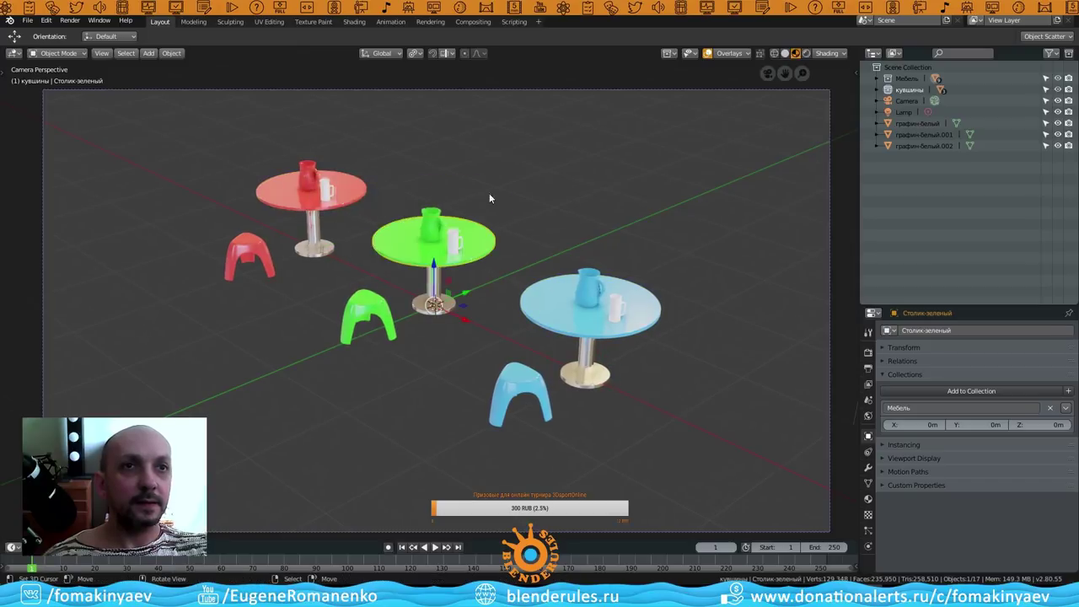
{"action": "left_click", "coordinate": [587, 242]}
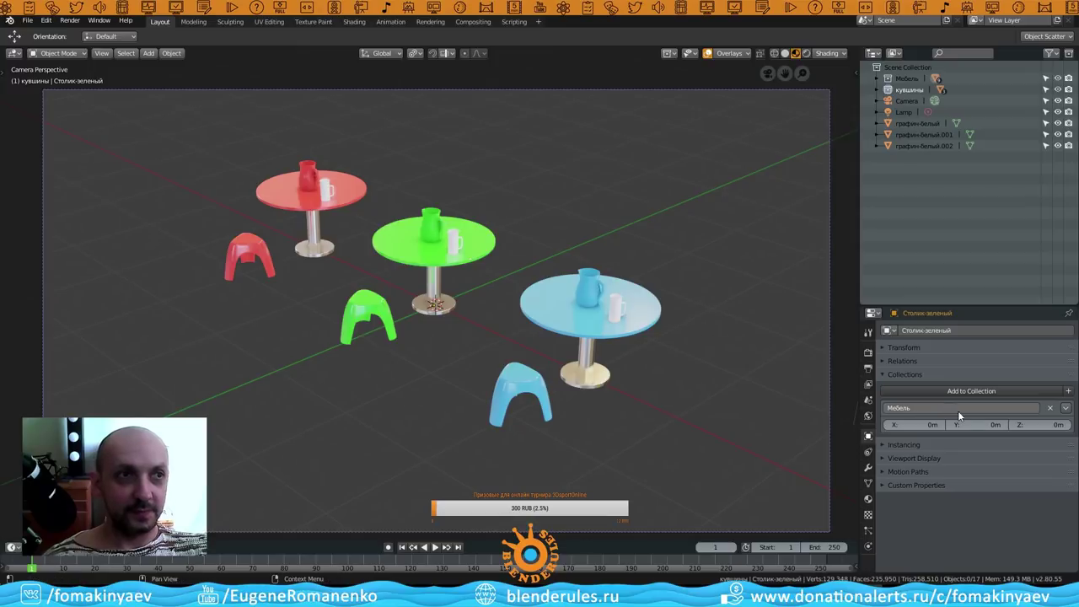
{"action": "left_click", "coordinate": [658, 308]}
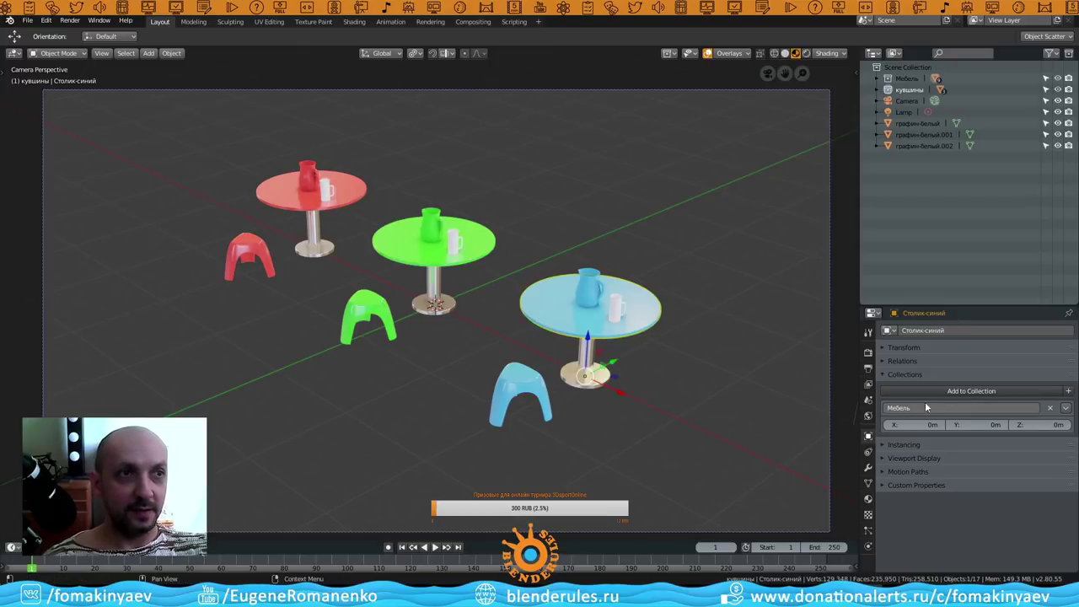
{"action": "left_click", "coordinate": [484, 246]}
{"action": "left_click", "coordinate": [352, 195]}
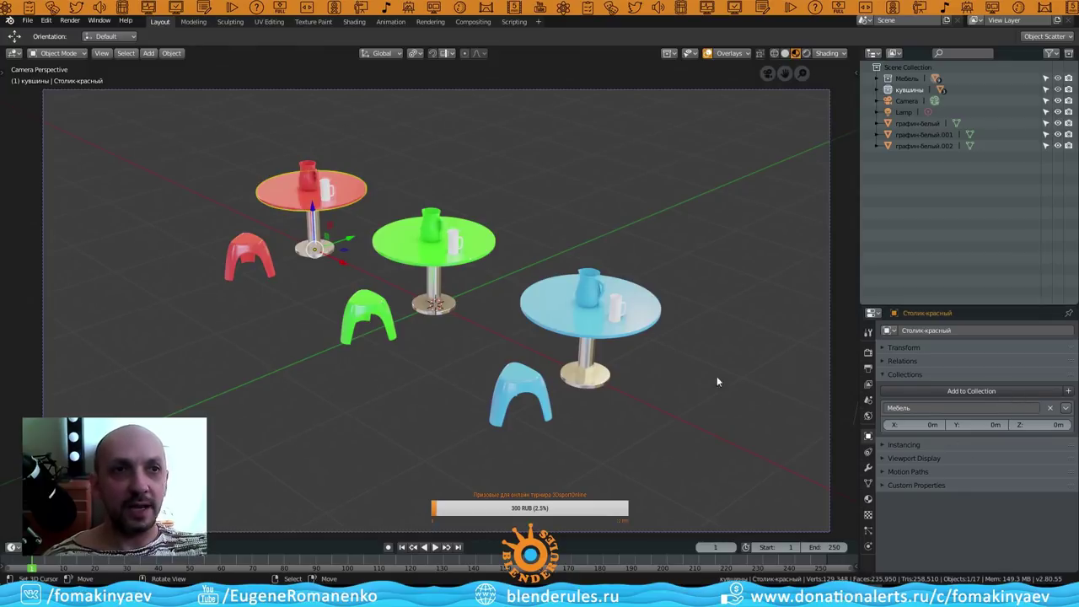
{"action": "left_click", "coordinate": [531, 399]}
{"action": "left_click", "coordinate": [351, 320]}
{"action": "left_click", "coordinate": [261, 254]}
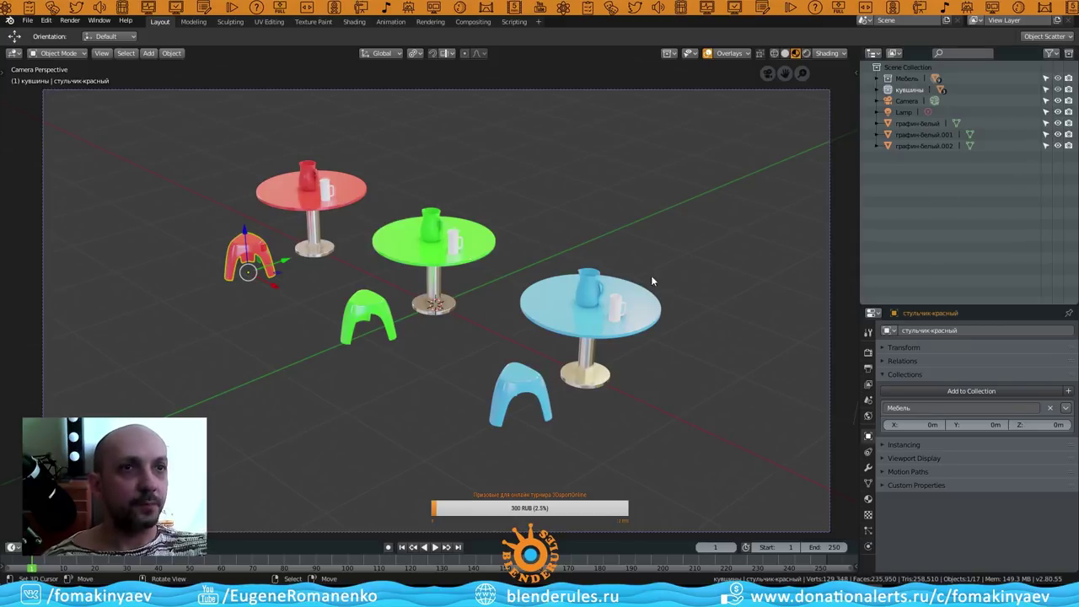
Create a new collection and rename it Chrome.
{"action": "left_click", "coordinate": [1068, 54]}
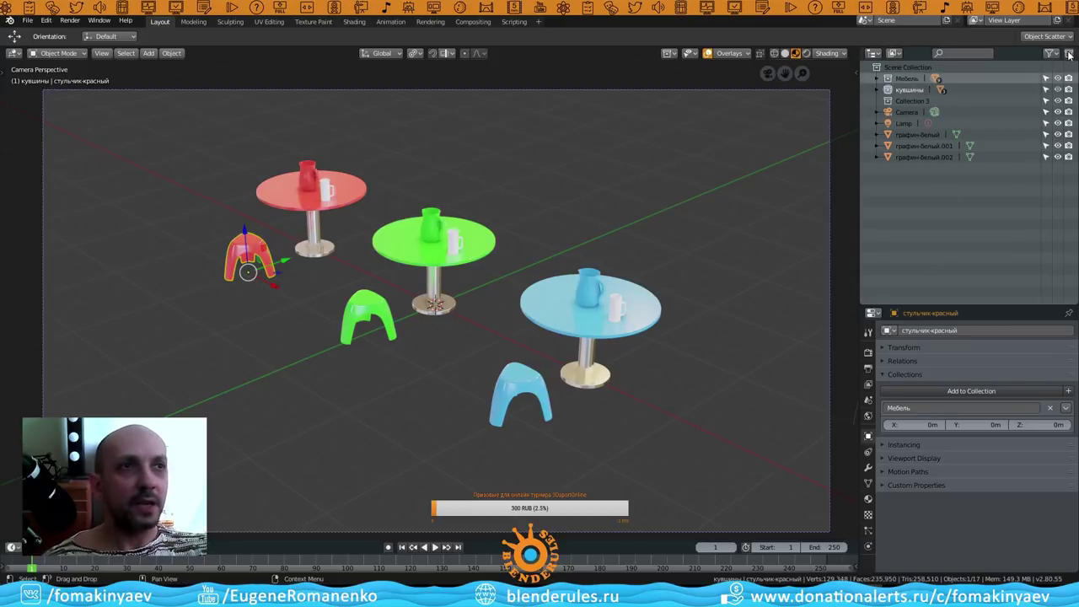
{"action": "left_click", "coordinate": [911, 102]}
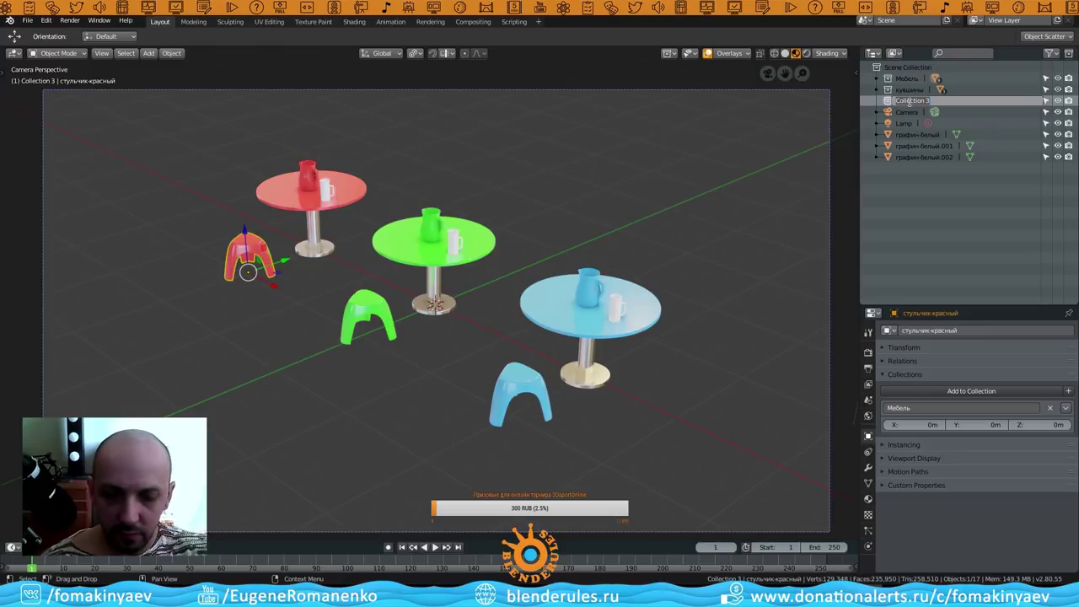
{"action": "type", "text": "Chro"}
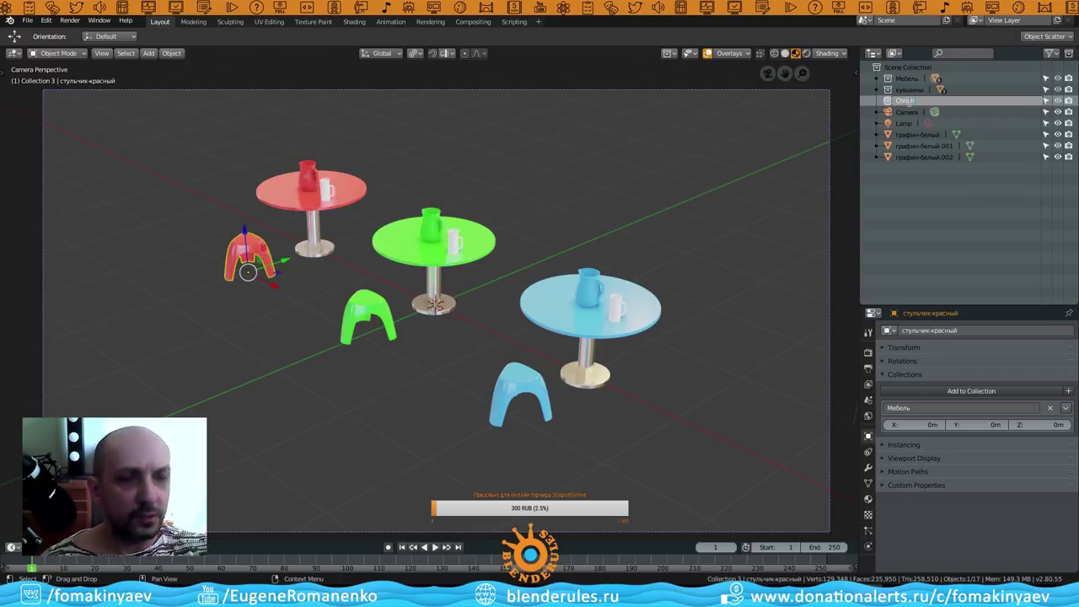
{"action": "type", "text": "m"}
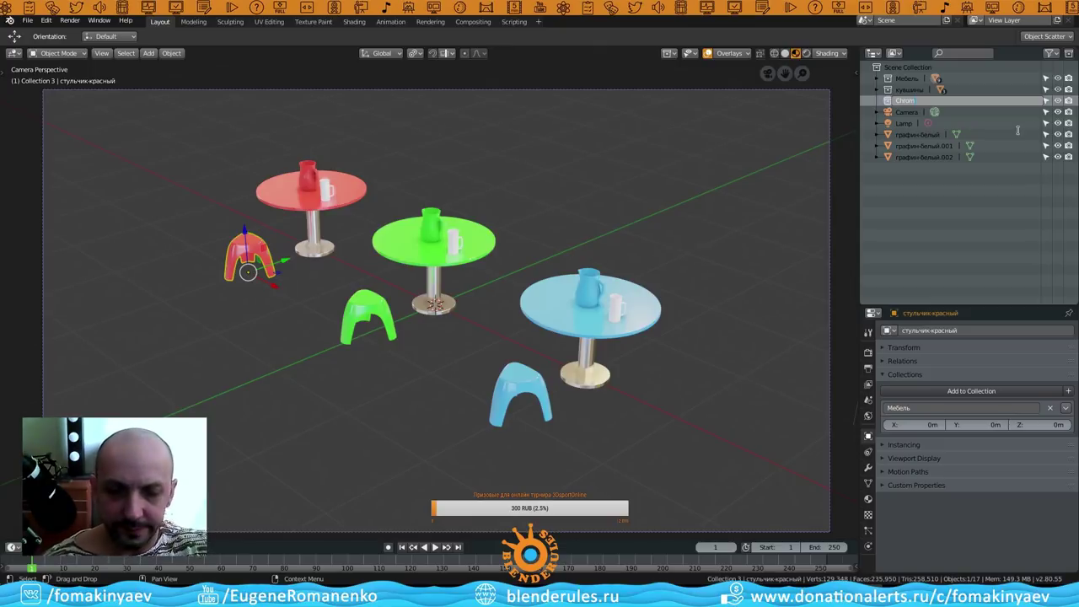
{"action": "type", "text": "e"}
{"action": "key", "text": "Return"}
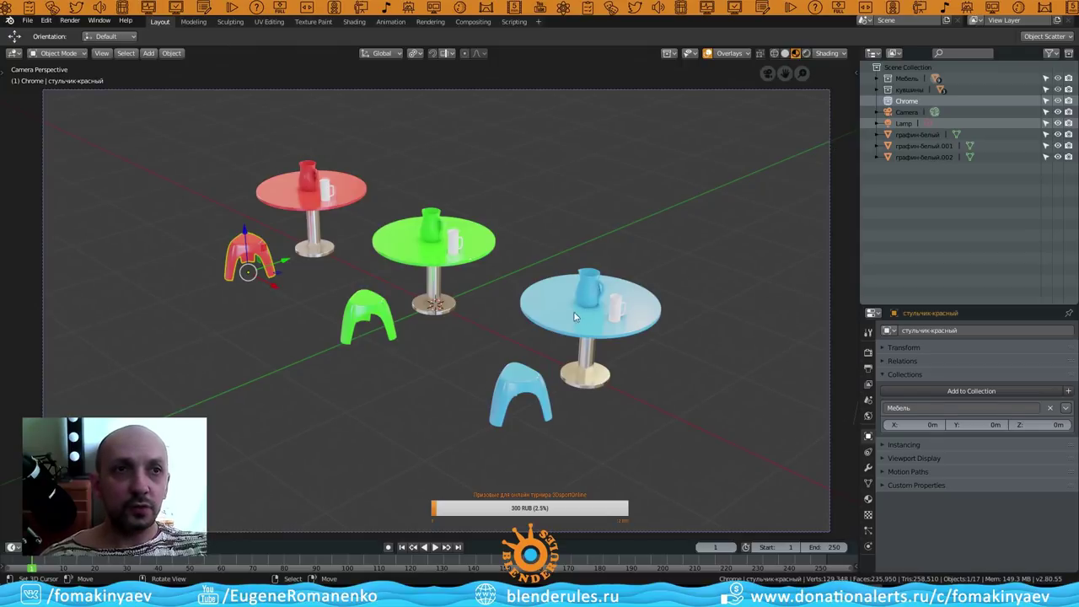
Select the table stands, then switch to the Круги Эйлера diagram image.
{"action": "left_click", "coordinate": [590, 370]}
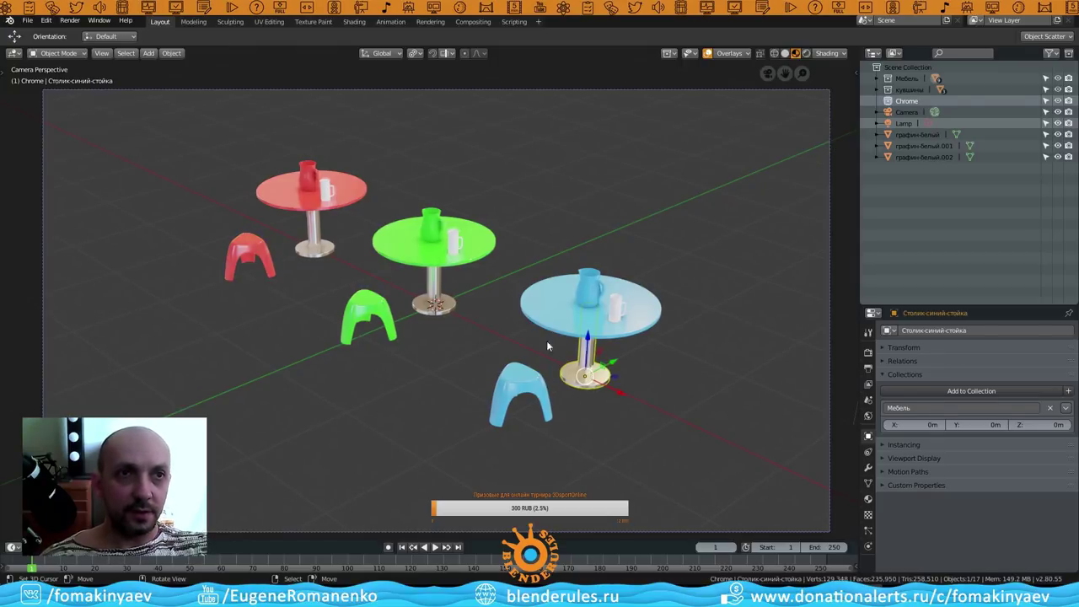
{"action": "left_click", "coordinate": [434, 299]}
{"action": "left_click", "coordinate": [325, 245]}
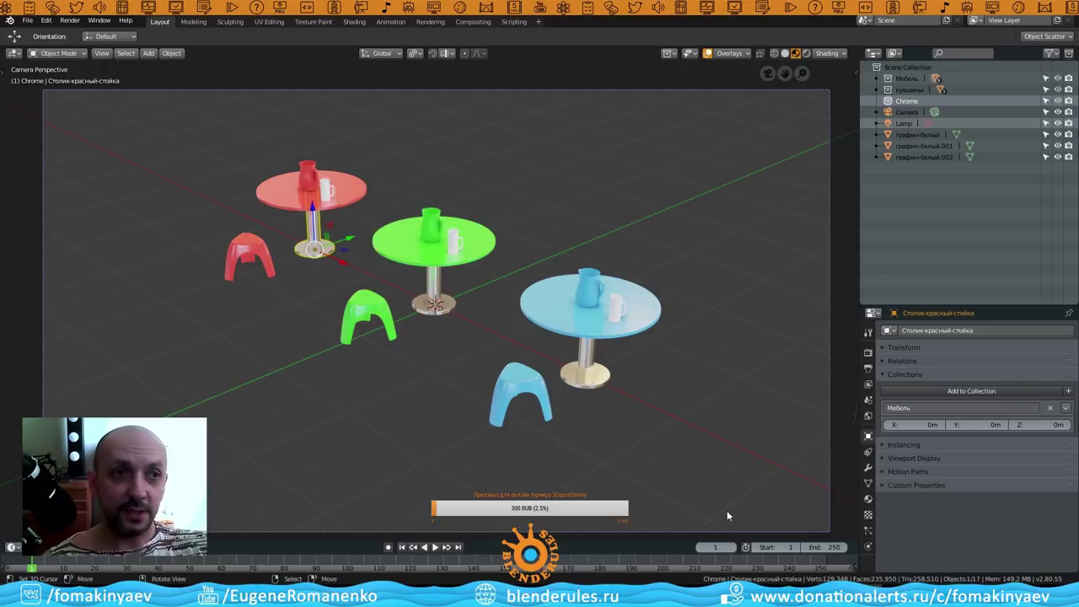
{"action": "key", "text": "alt+Tab"}
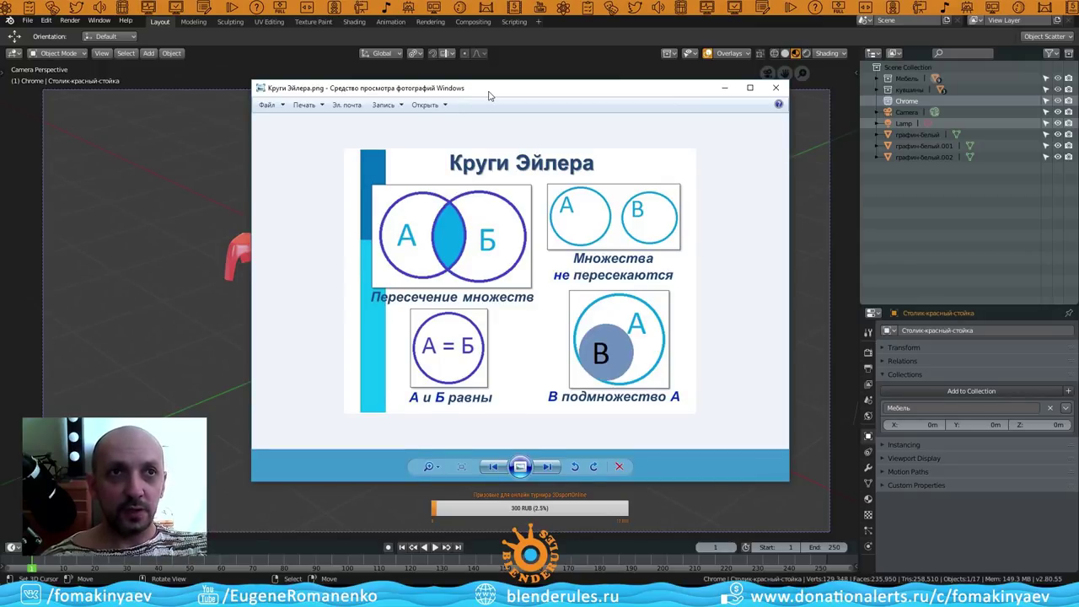
Nudge the Photo Viewer window left, then close the Euler circles diagram.
{"action": "left_click_drag", "start_coordinate": [489, 87], "coordinate": [448, 90]}
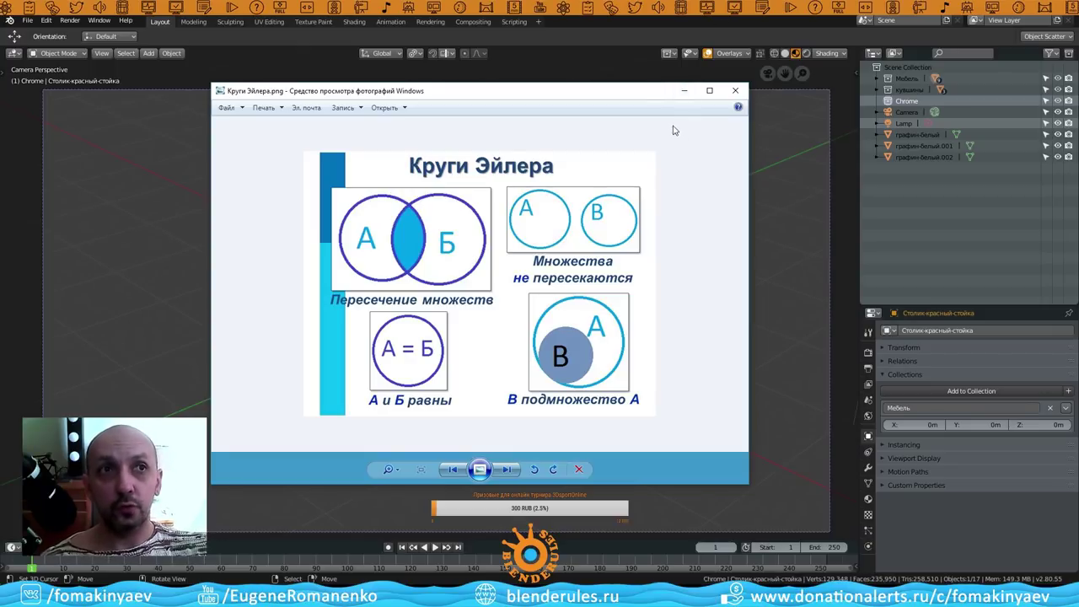
{"action": "left_click", "coordinate": [684, 91]}
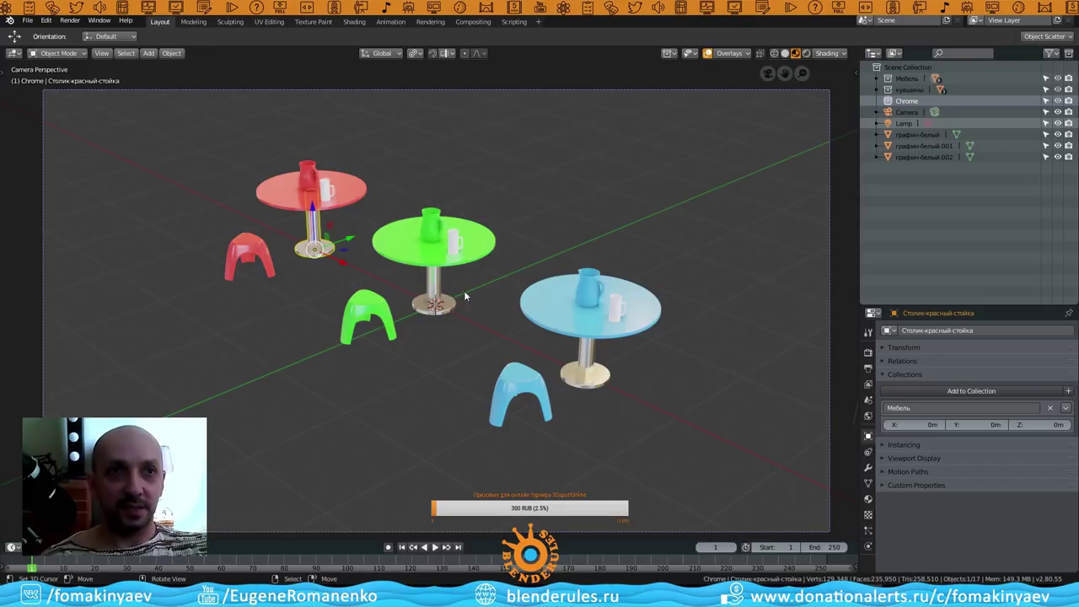
Move the green, blue and red table stands into the Chrome collection.
{"action": "left_click", "coordinate": [434, 282]}
{"action": "left_click", "coordinate": [586, 354], "text": "shift"}
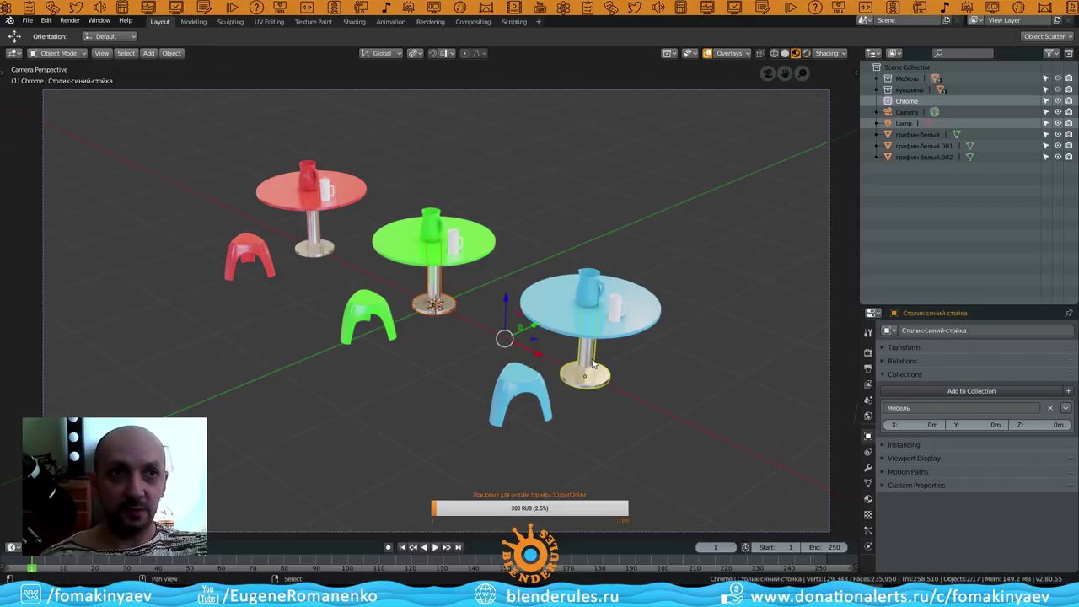
{"action": "left_click", "coordinate": [333, 232], "text": "shift"}
{"action": "key", "text": "m"}
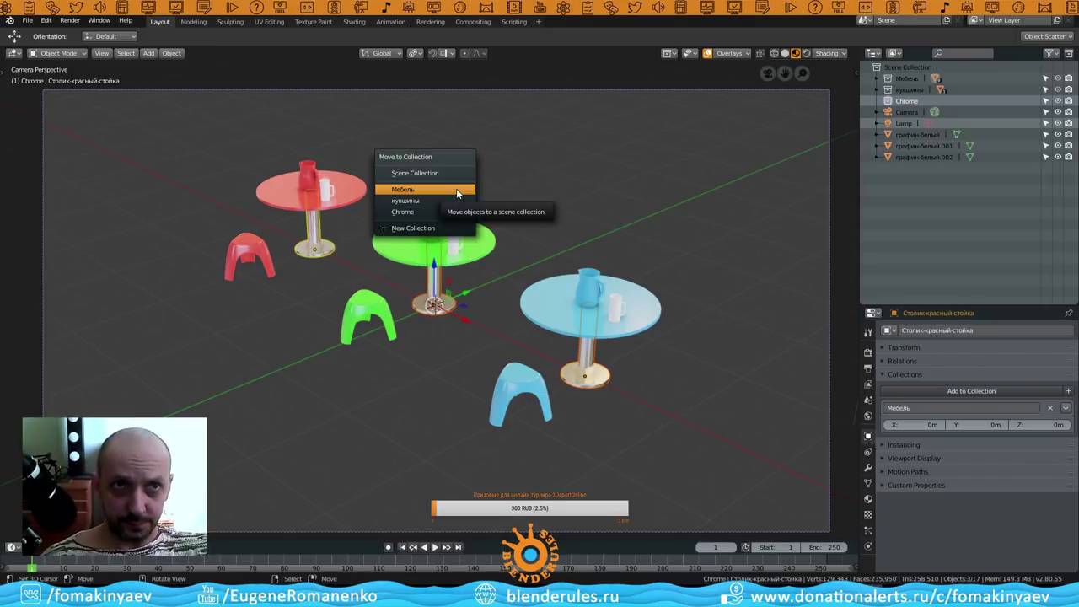
{"action": "left_click", "coordinate": [432, 211]}
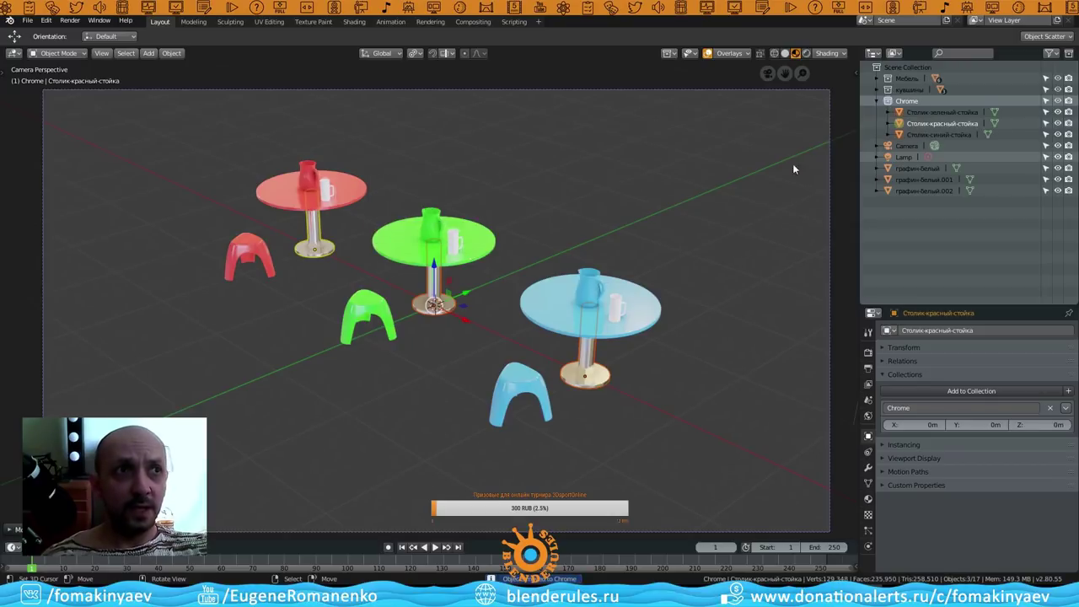
Expand Мебель in the Outliner and click through the three stand entries to compare.
{"action": "left_click", "coordinate": [877, 78]}
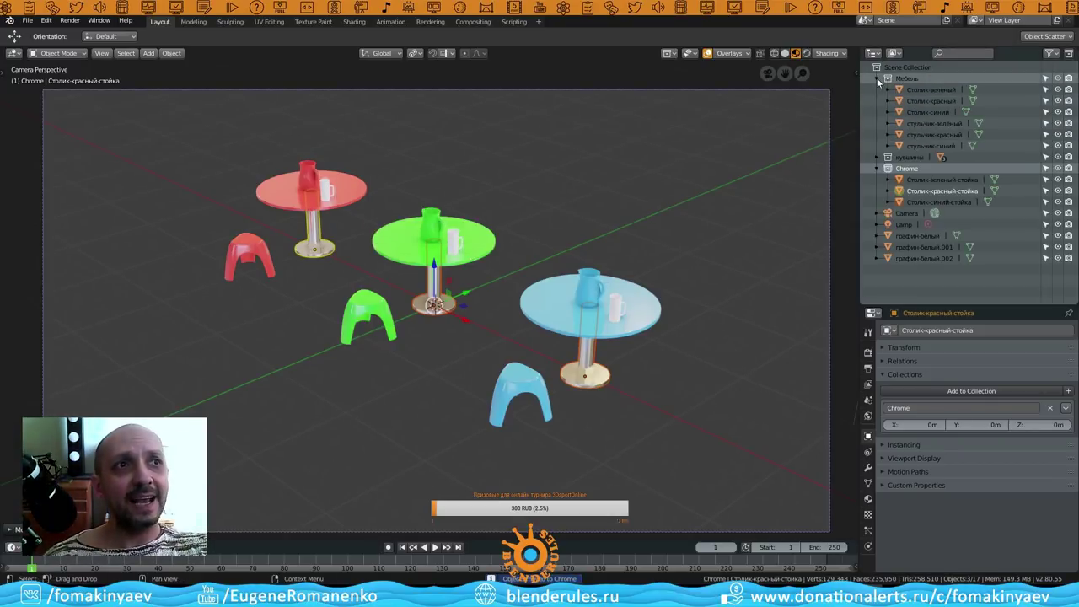
{"action": "left_click", "coordinate": [876, 78]}
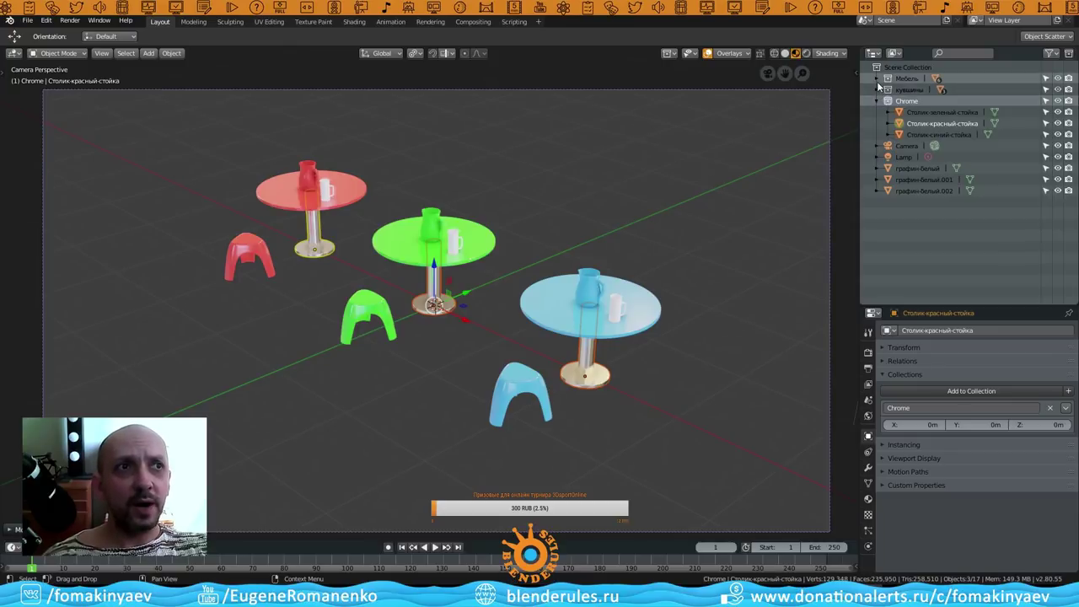
{"action": "left_click", "coordinate": [877, 80]}
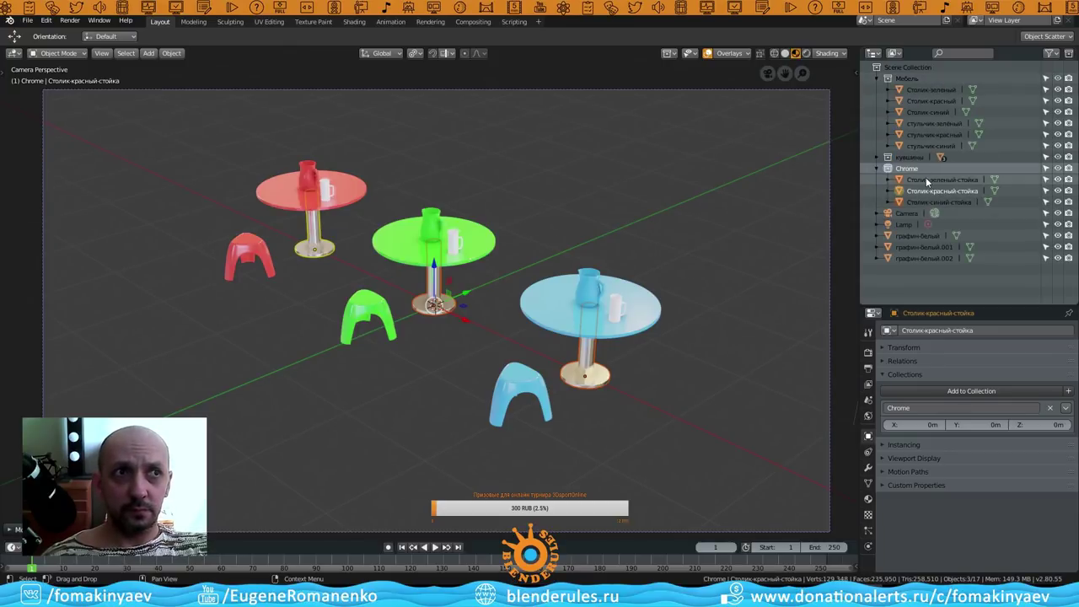
{"action": "left_click", "coordinate": [927, 180]}
{"action": "left_click", "coordinate": [923, 190]}
{"action": "left_click", "coordinate": [922, 201]}
{"action": "left_click", "coordinate": [924, 180]}
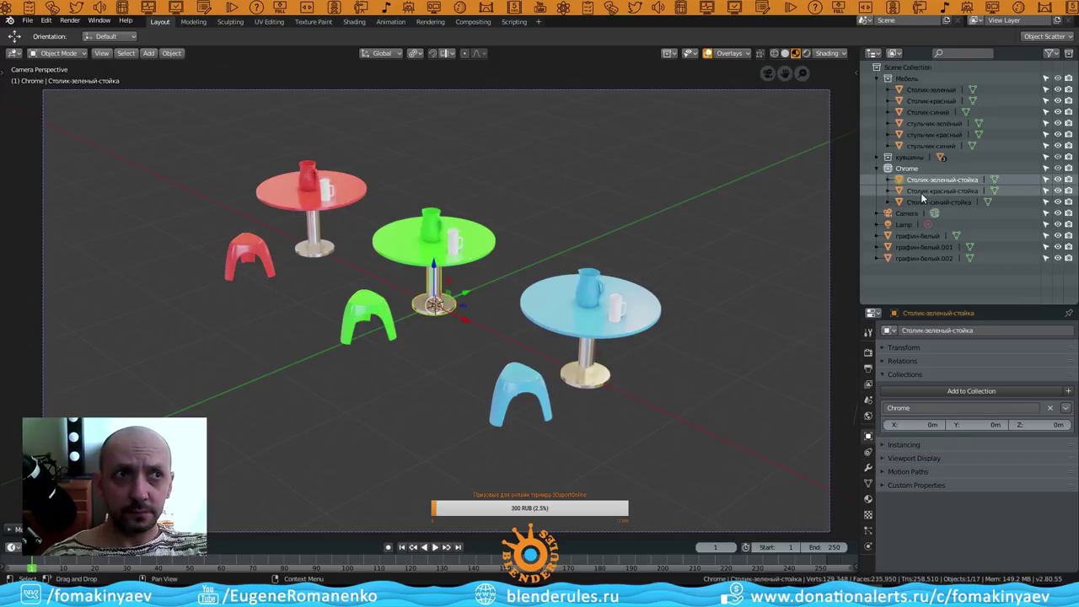
{"action": "left_click", "coordinate": [921, 193]}
{"action": "left_click", "coordinate": [920, 202]}
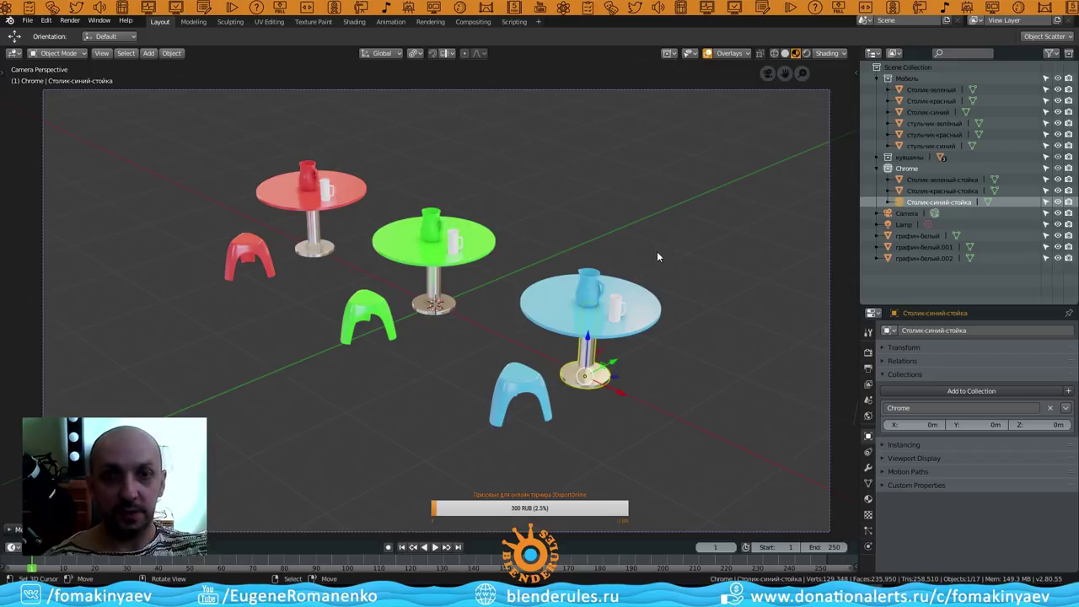
Undo twice, then drag the three stands from Chrome into Мебель, leaving Chrome empty.
{"action": "key", "text": "ctrl"}
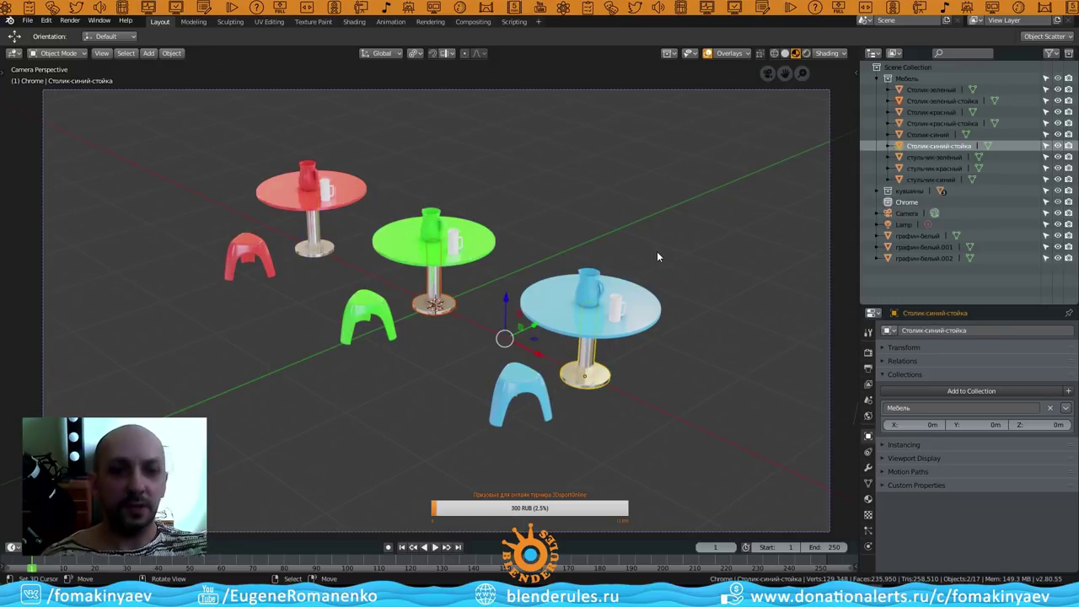
{"action": "left_click", "coordinate": [941, 123], "text": "ctrl"}
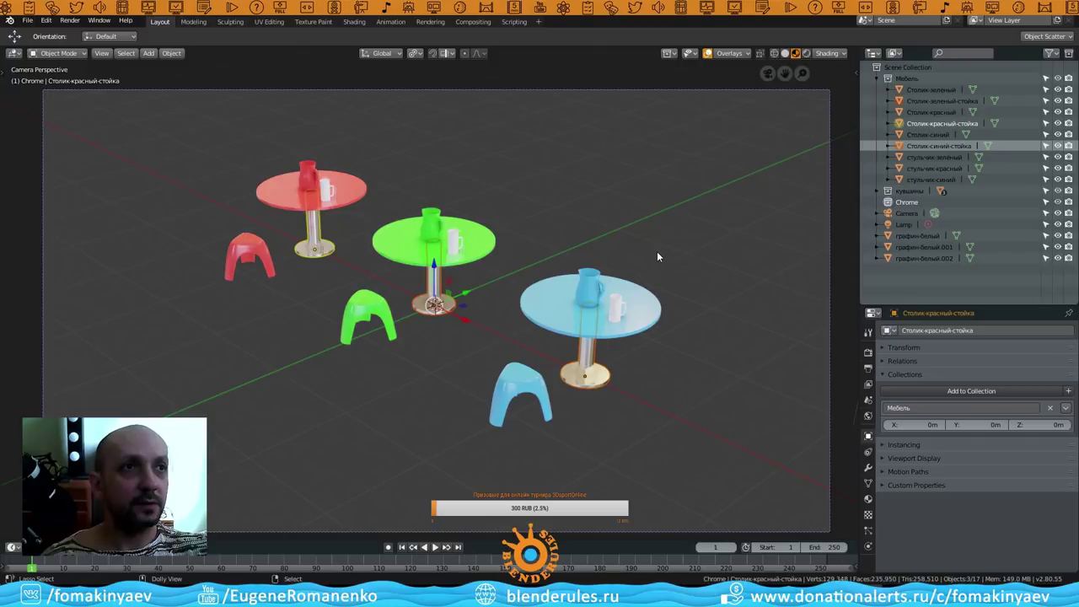
{"action": "key", "text": "ctrl+z"}
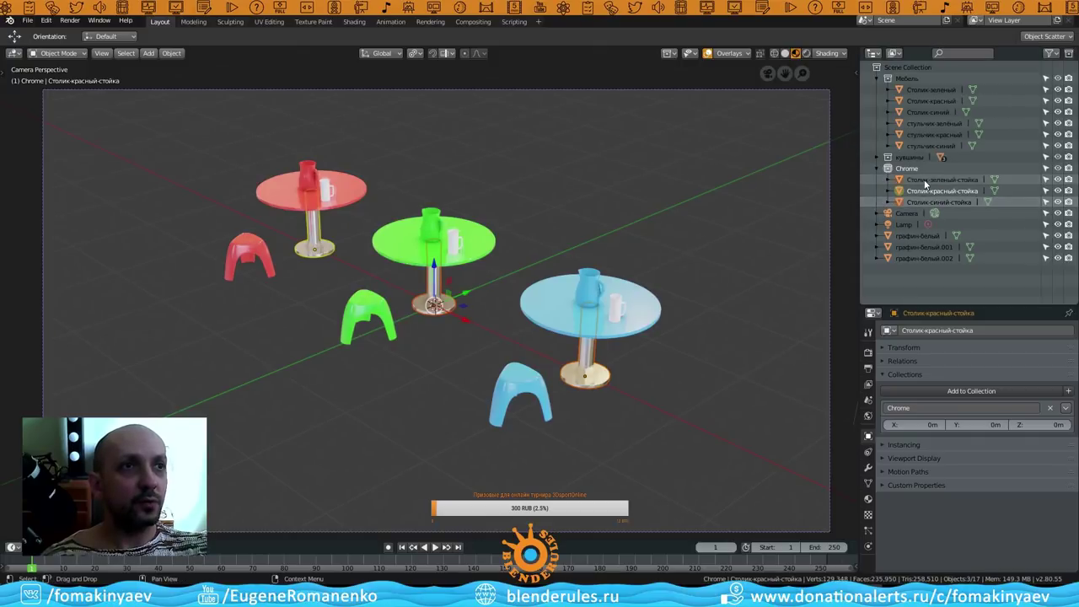
{"action": "key", "text": "ctrl+z"}
{"action": "key", "text": "ctrl+z"}
{"action": "key", "text": "ctrl+z"}
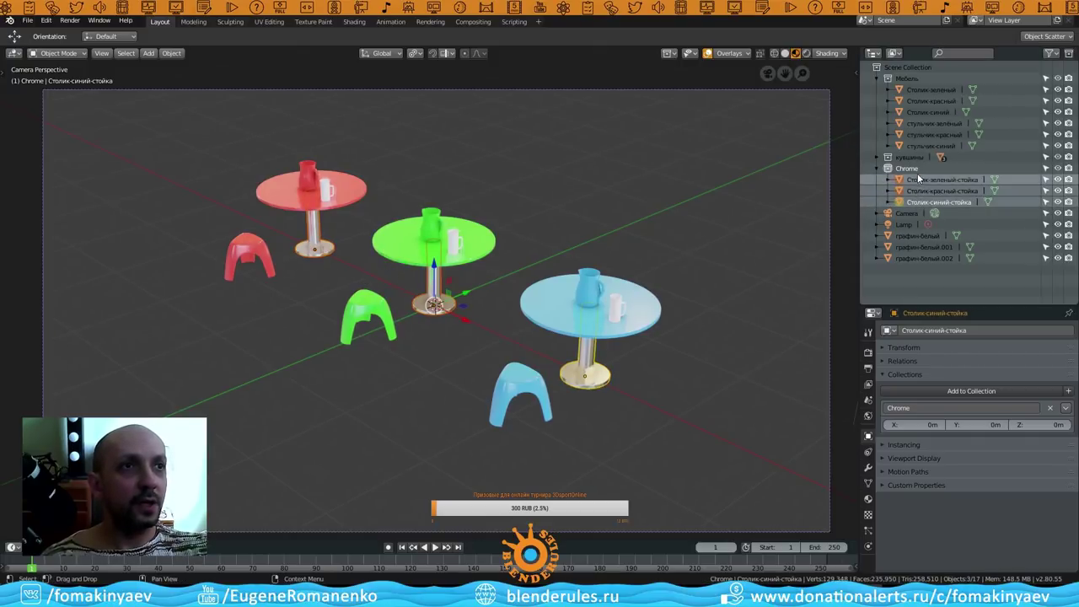
{"action": "left_click_drag", "start_coordinate": [919, 177], "coordinate": [907, 78]}
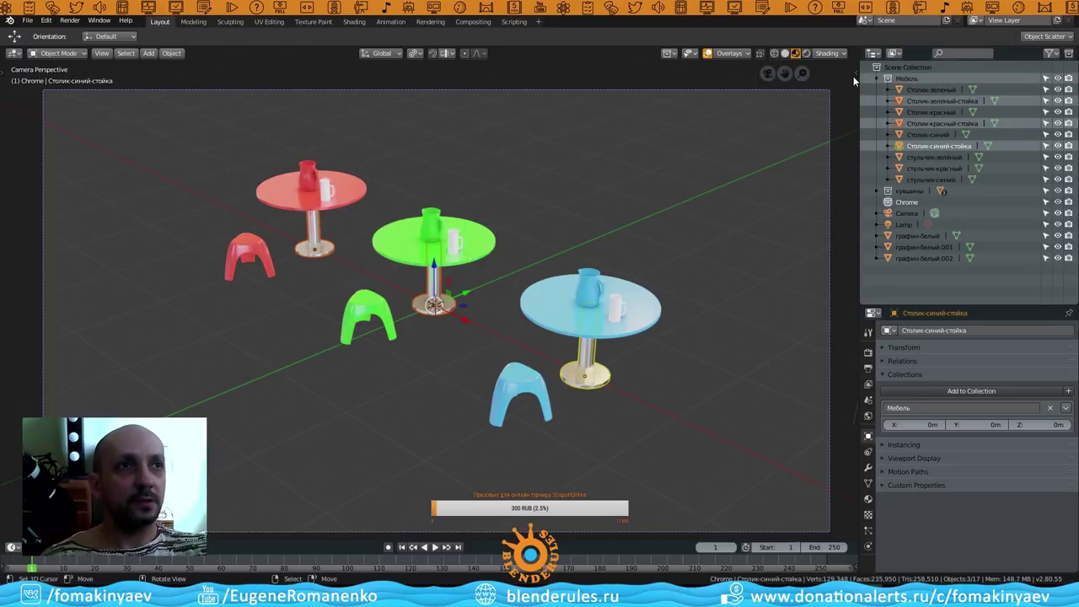
Collapse Мебель, make Chrome active, and select only the red stand Столик-красный-стойка.
{"action": "left_click", "coordinate": [908, 78]}
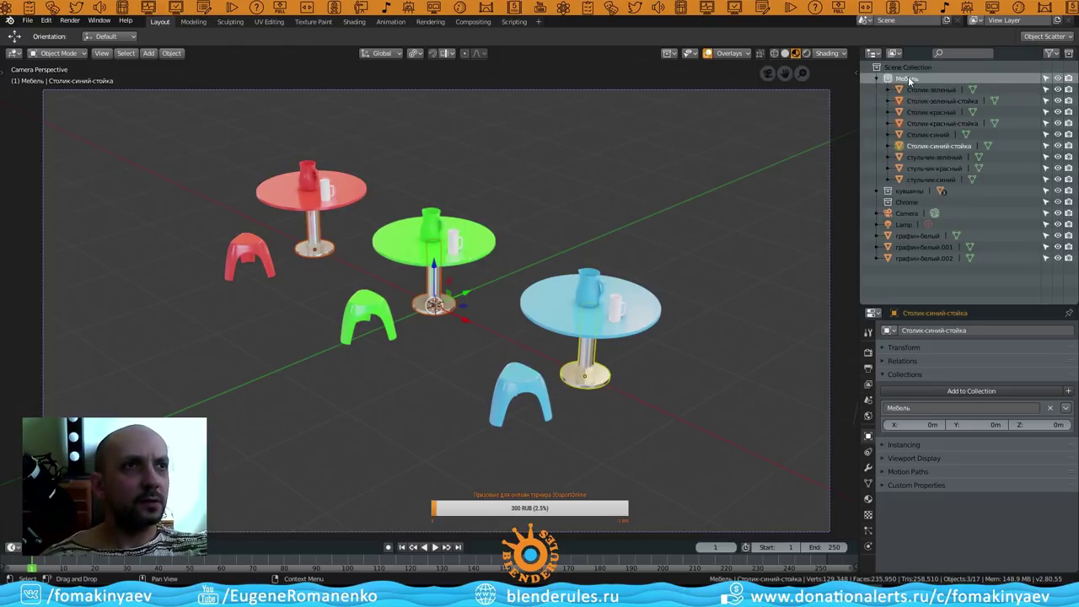
{"action": "left_click", "coordinate": [876, 78]}
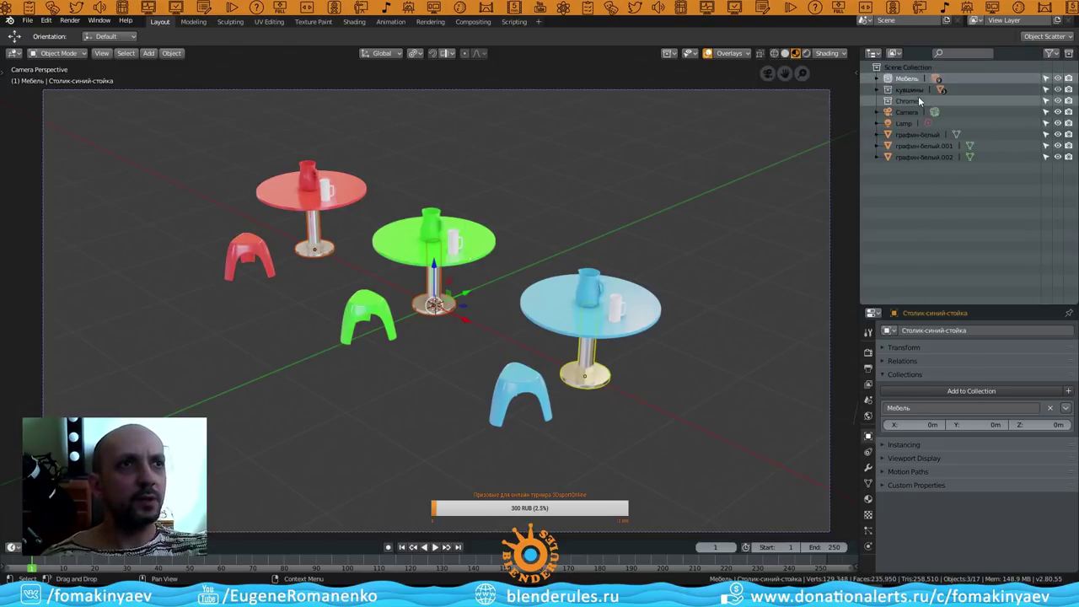
{"action": "left_click", "coordinate": [911, 100]}
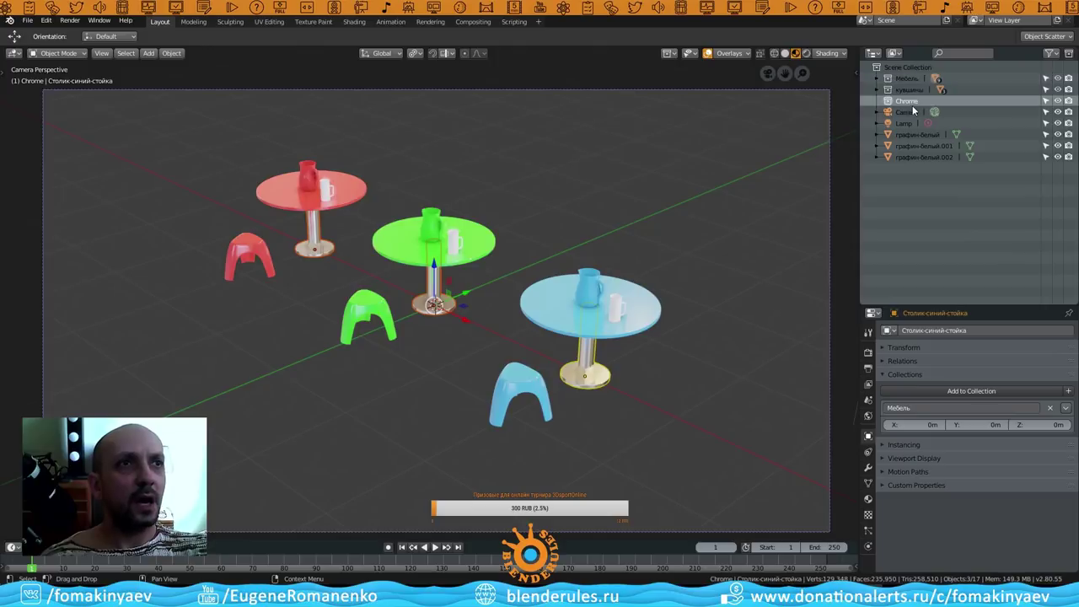
{"action": "left_click", "coordinate": [482, 266]}
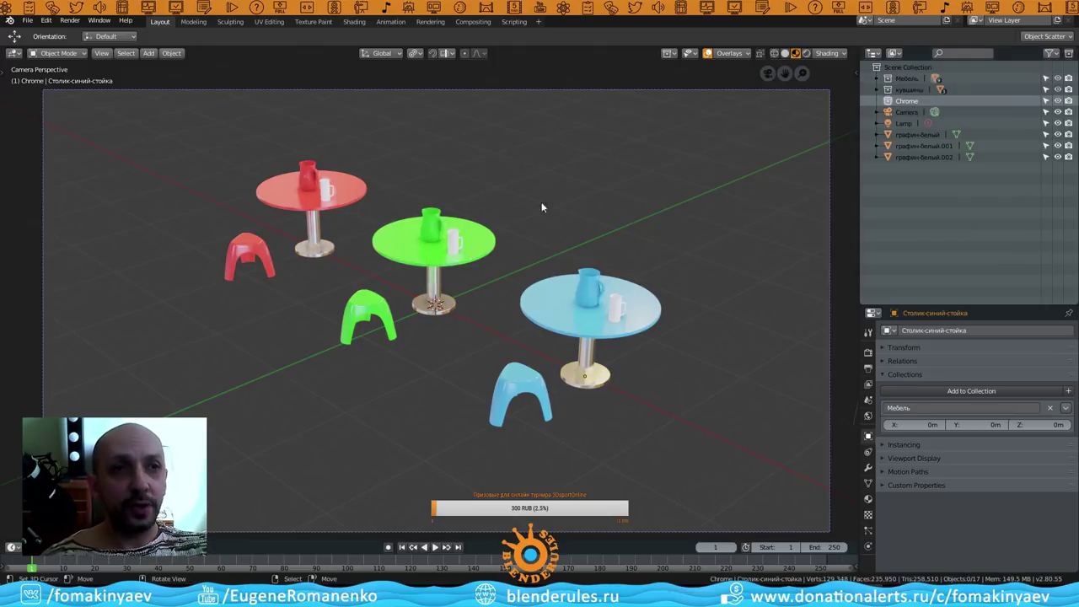
{"action": "left_click", "coordinate": [327, 245]}
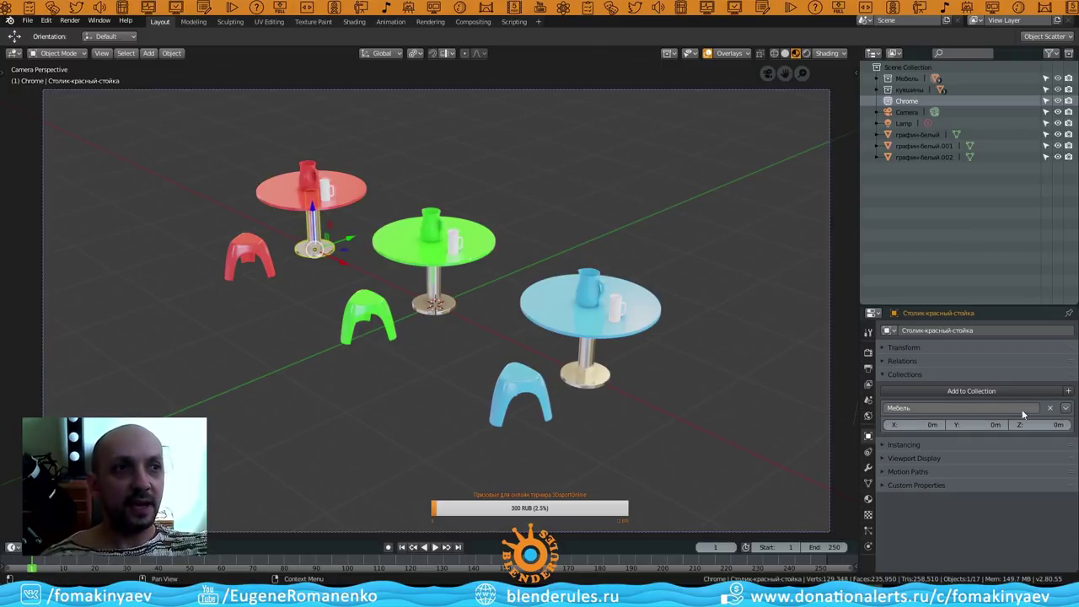
Link the red, green and blue table stands into the Chrome collection via Add to Collection.
{"action": "left_click", "coordinate": [1052, 395]}
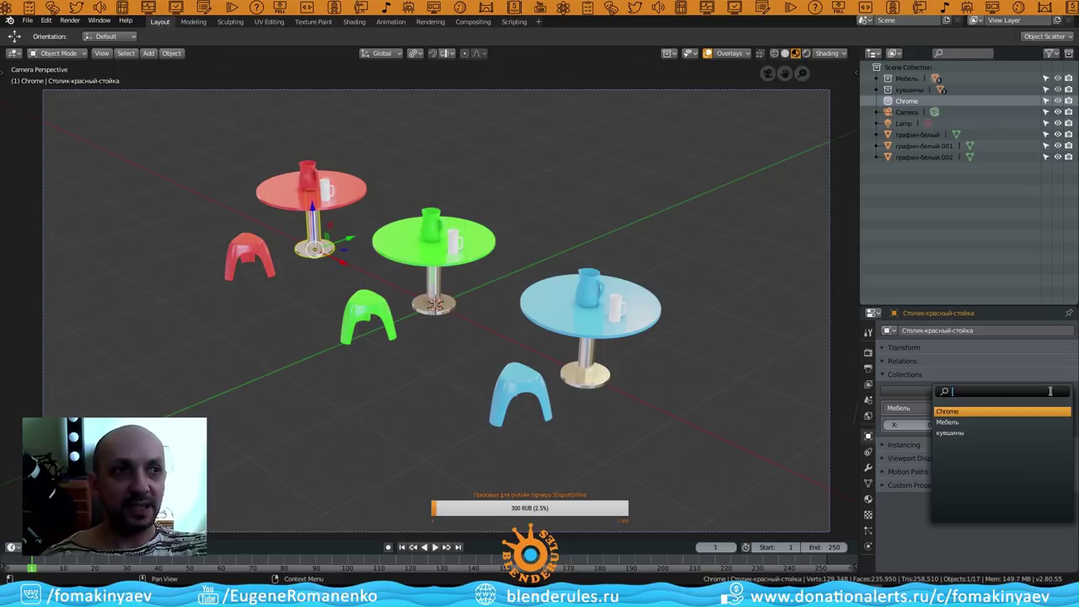
{"action": "left_click", "coordinate": [969, 411]}
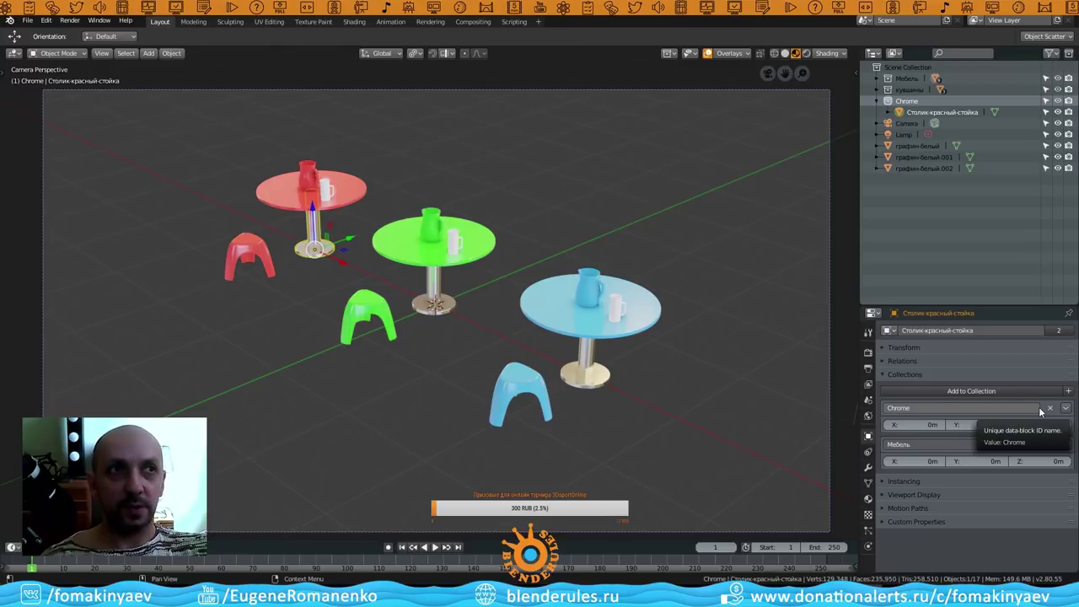
{"action": "left_click", "coordinate": [435, 295]}
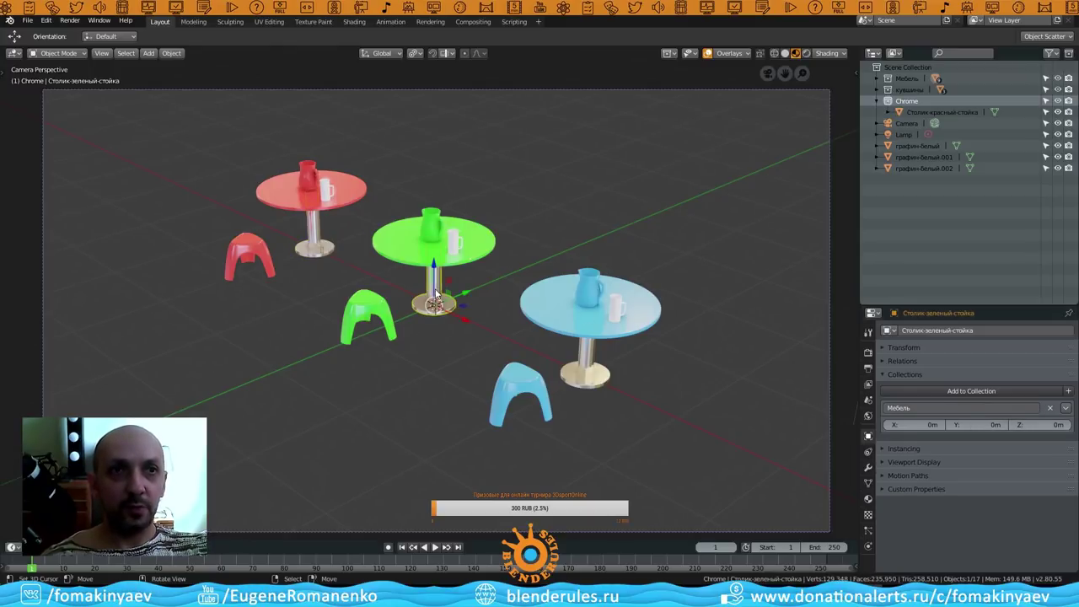
{"action": "left_click", "coordinate": [983, 391]}
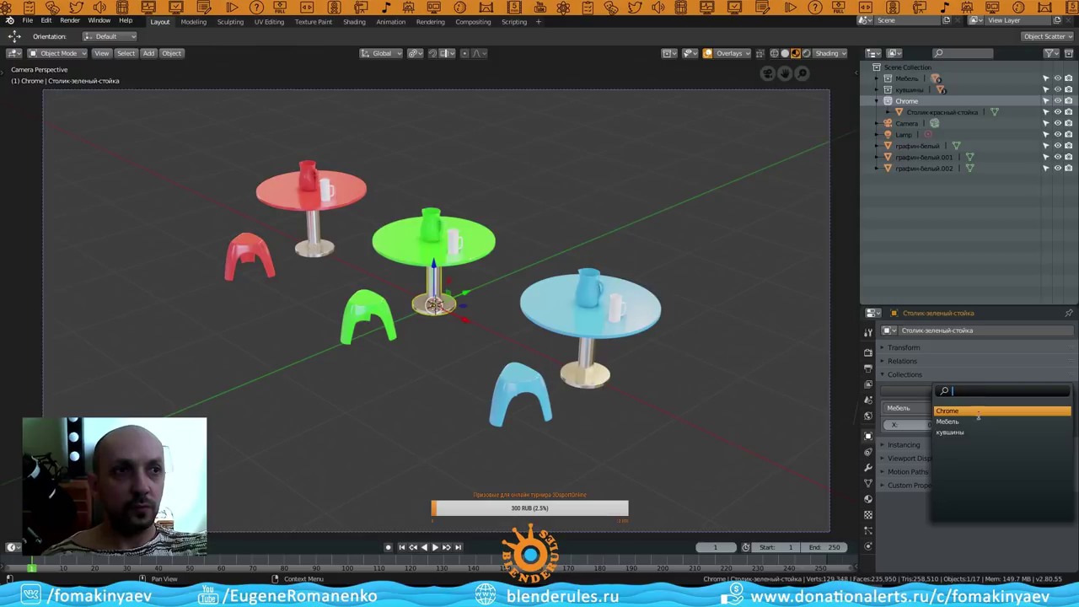
{"action": "left_click", "coordinate": [961, 410]}
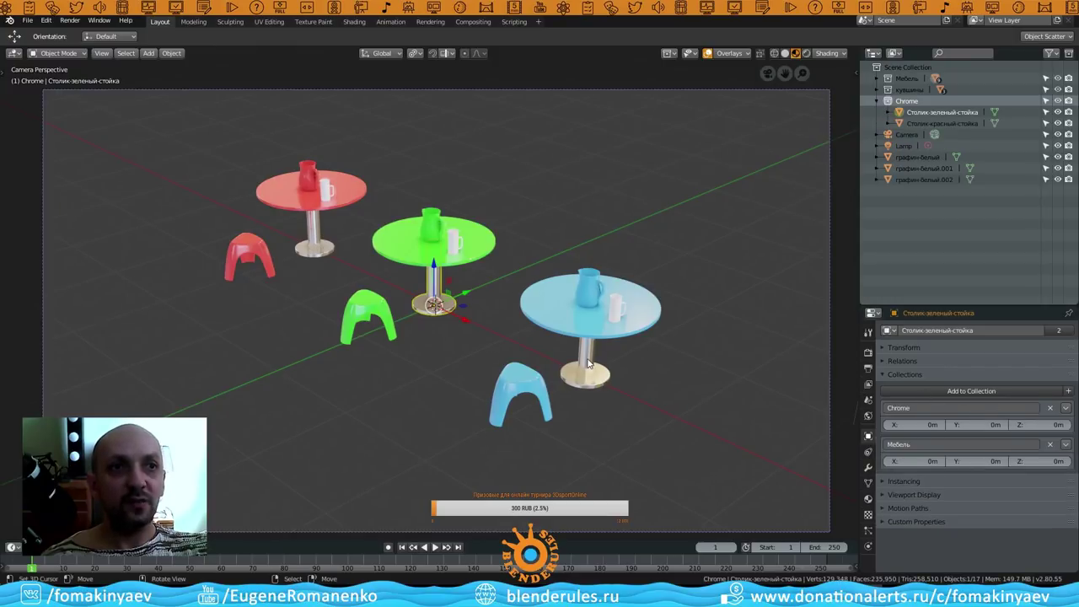
{"action": "left_click", "coordinate": [630, 335]}
{"action": "left_click", "coordinate": [979, 393]}
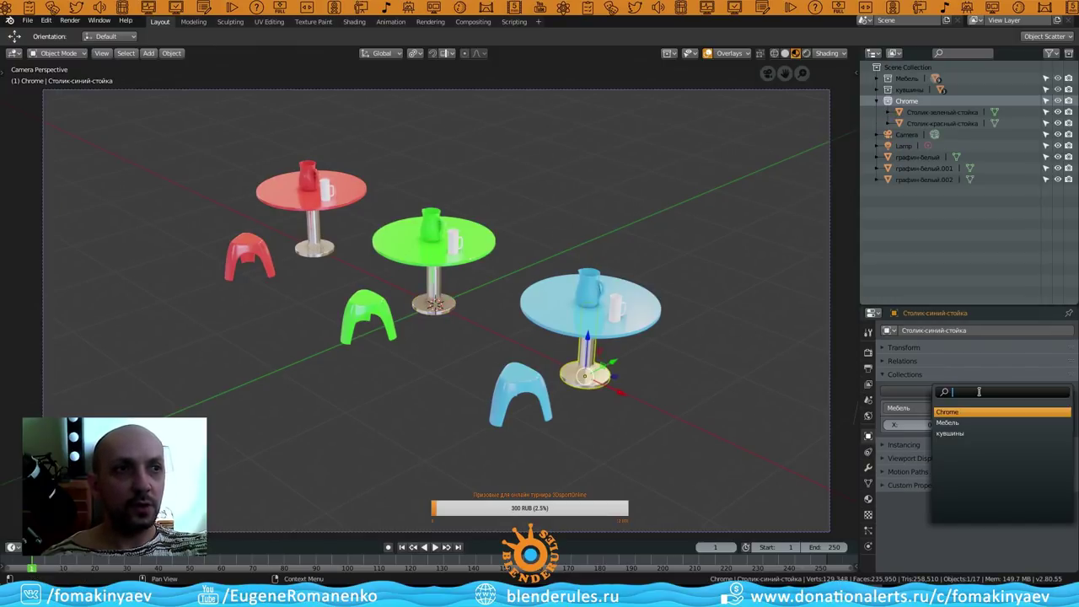
{"action": "left_click", "coordinate": [966, 414]}
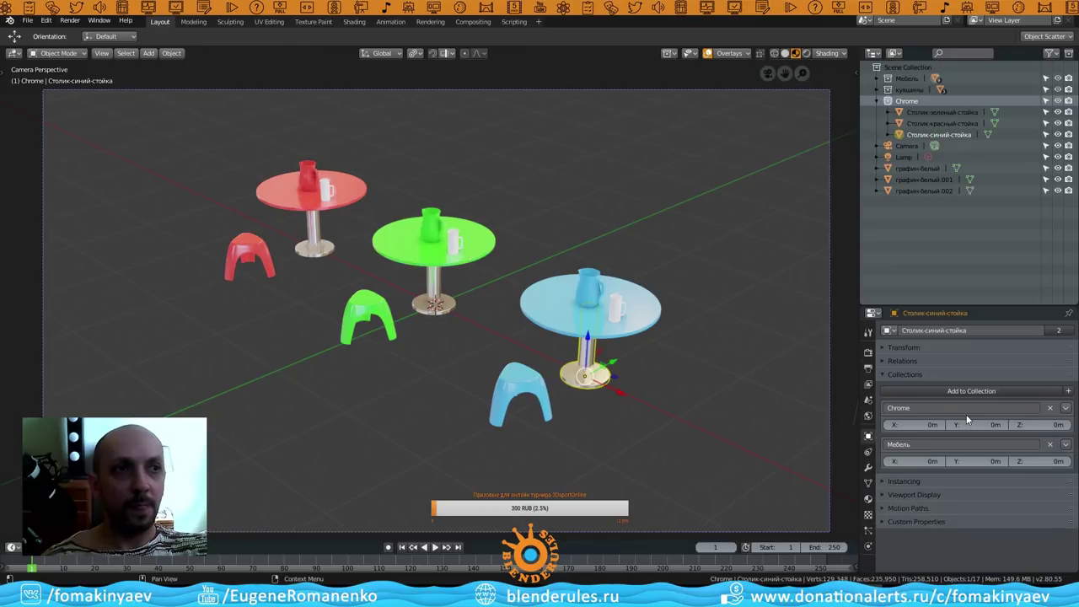
Select the red, green and blue table stands together.
{"action": "left_click", "coordinate": [453, 316]}
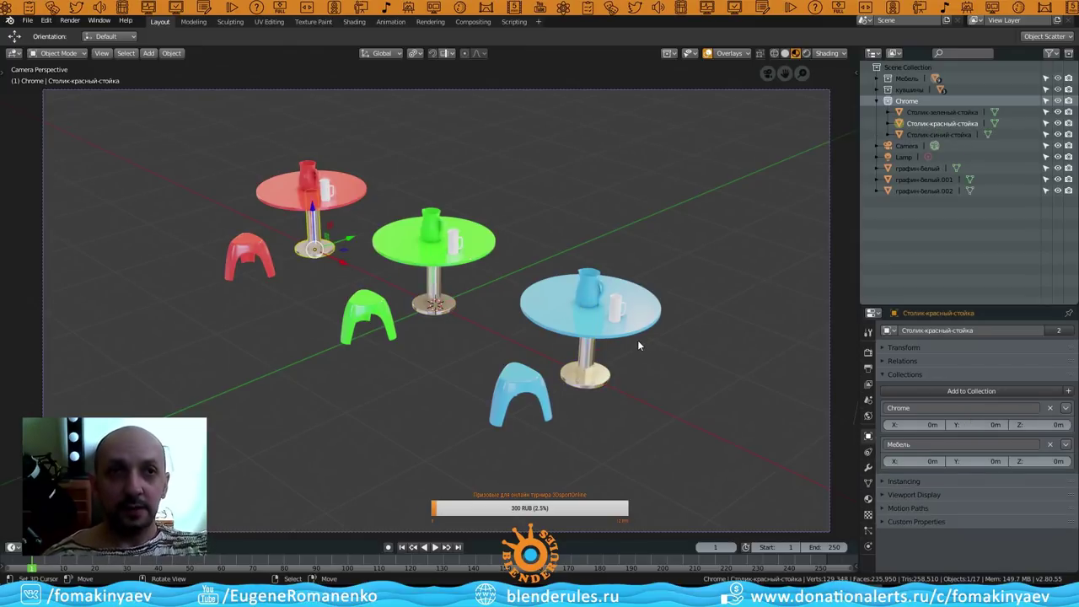
{"action": "left_click", "coordinate": [453, 305]}
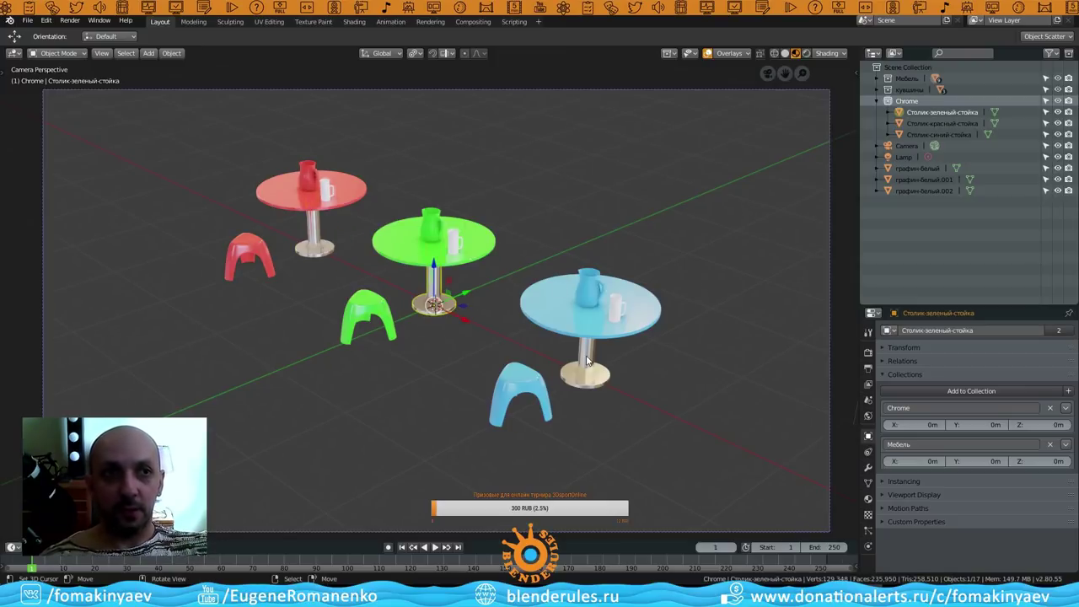
{"action": "left_click", "coordinate": [588, 360]}
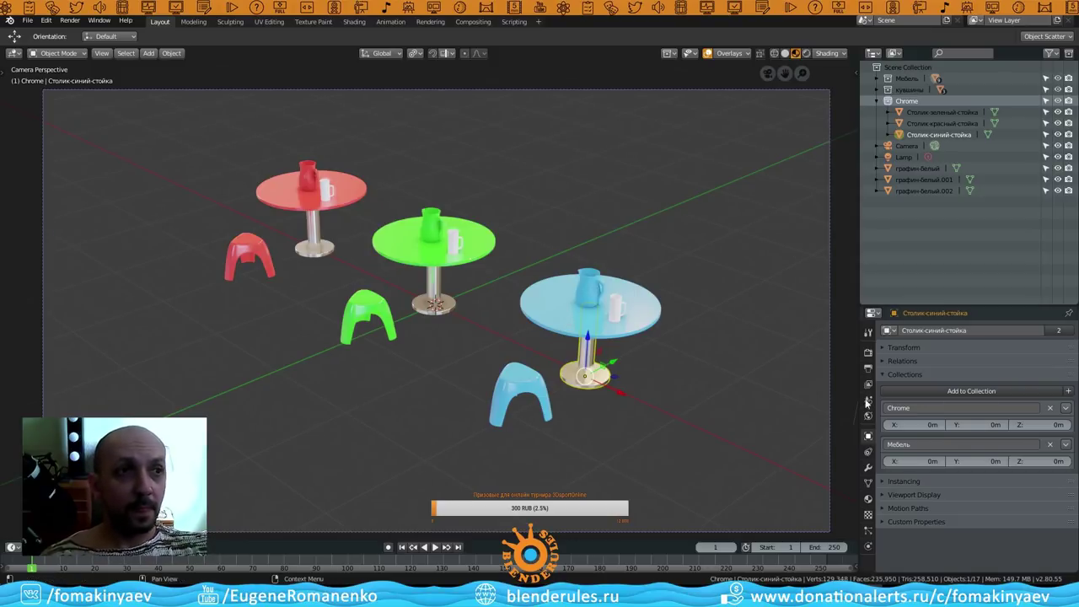
Expand Мебель and drag the Outliner border down so more rows are listed.
{"action": "left_click", "coordinate": [877, 79]}
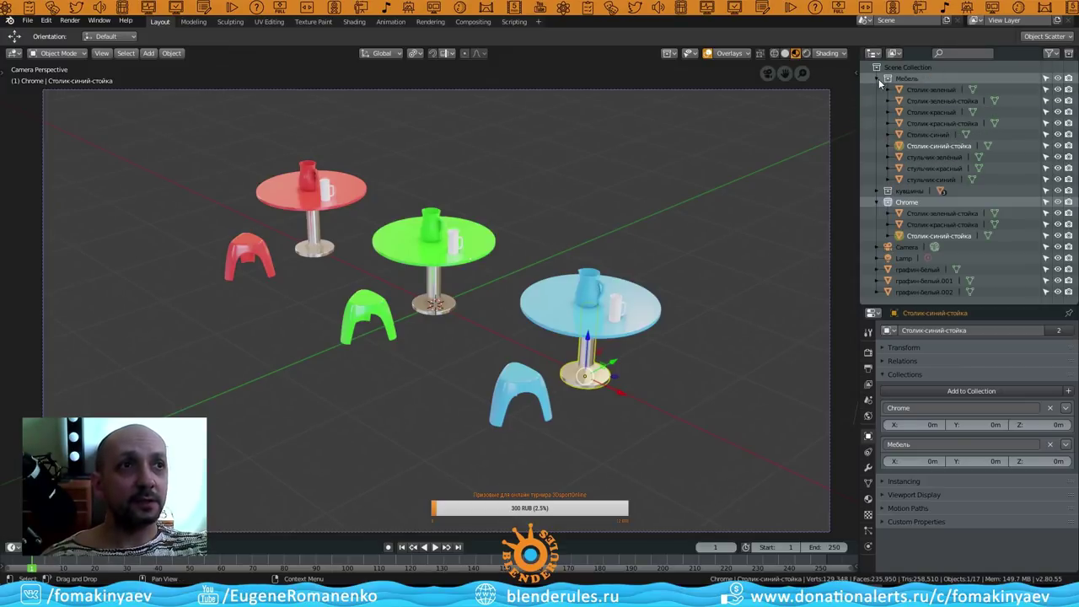
{"action": "left_click", "coordinate": [939, 159]}
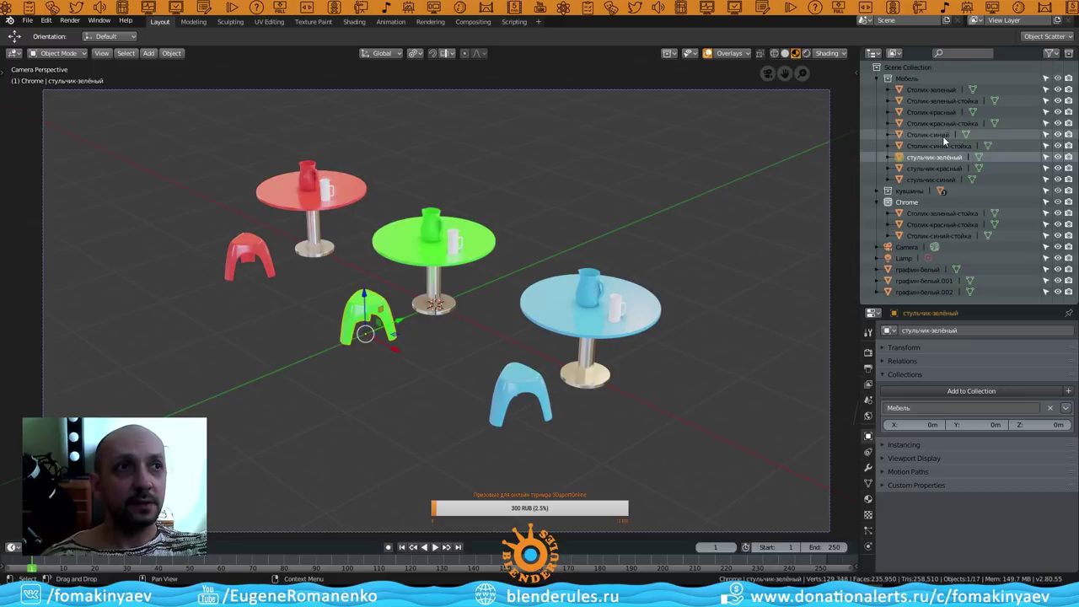
{"action": "left_click", "coordinate": [942, 135]}
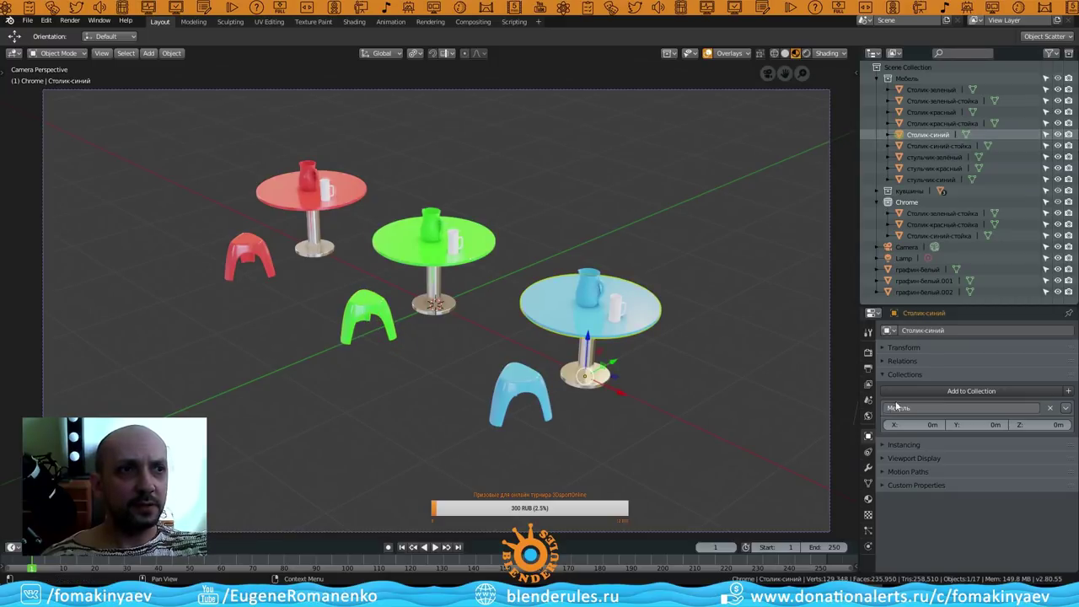
{"action": "left_click", "coordinate": [883, 375]}
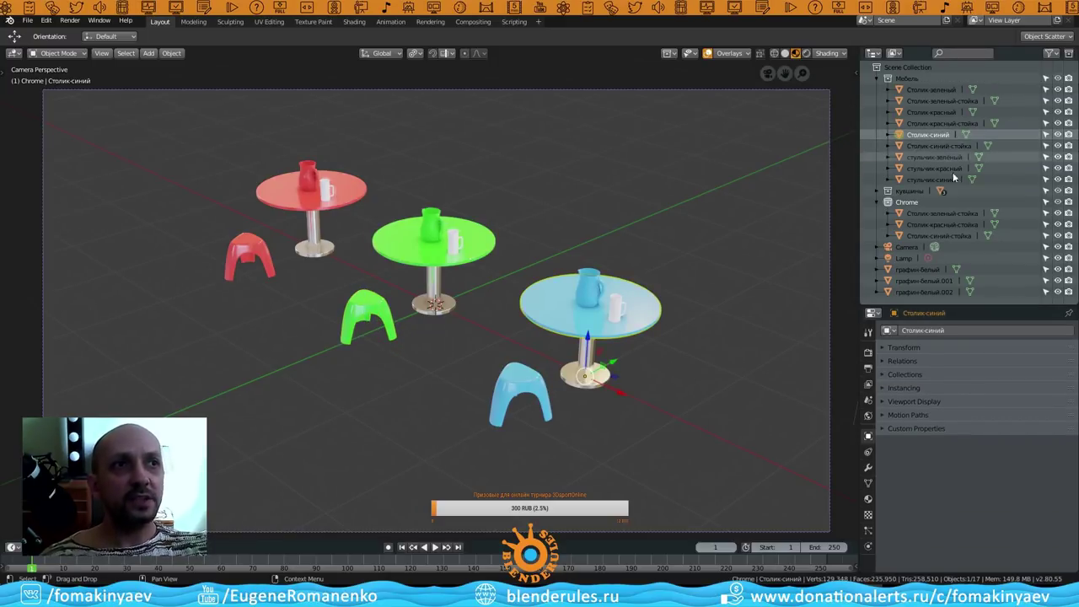
{"action": "left_click_drag", "start_coordinate": [991, 301], "coordinate": [991, 406]}
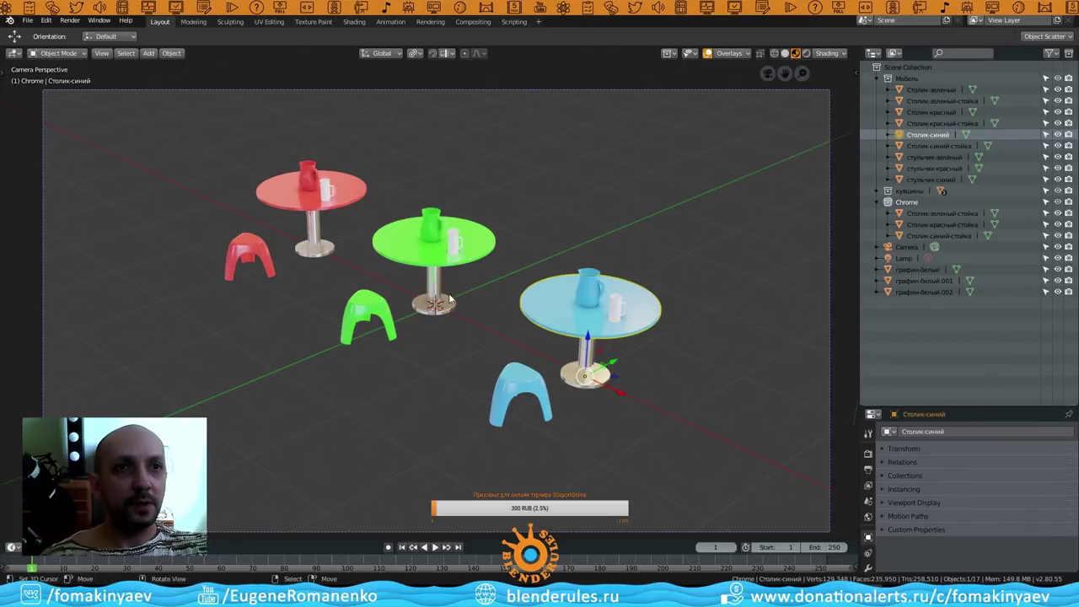
Select the red, green and blue table stands in the viewport.
{"action": "left_click", "coordinate": [310, 243]}
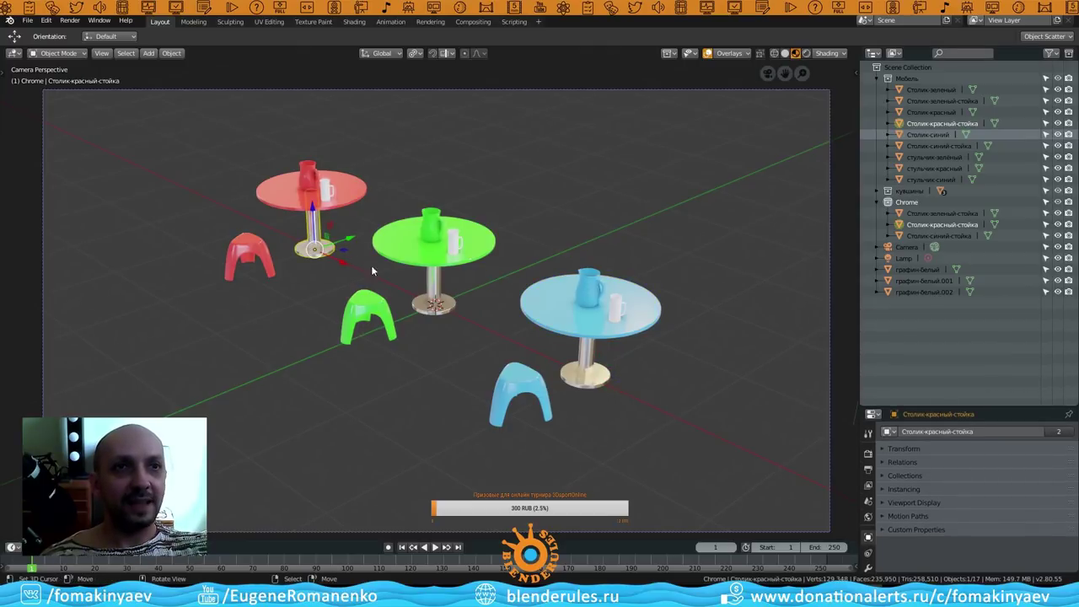
{"action": "left_click", "coordinate": [432, 299]}
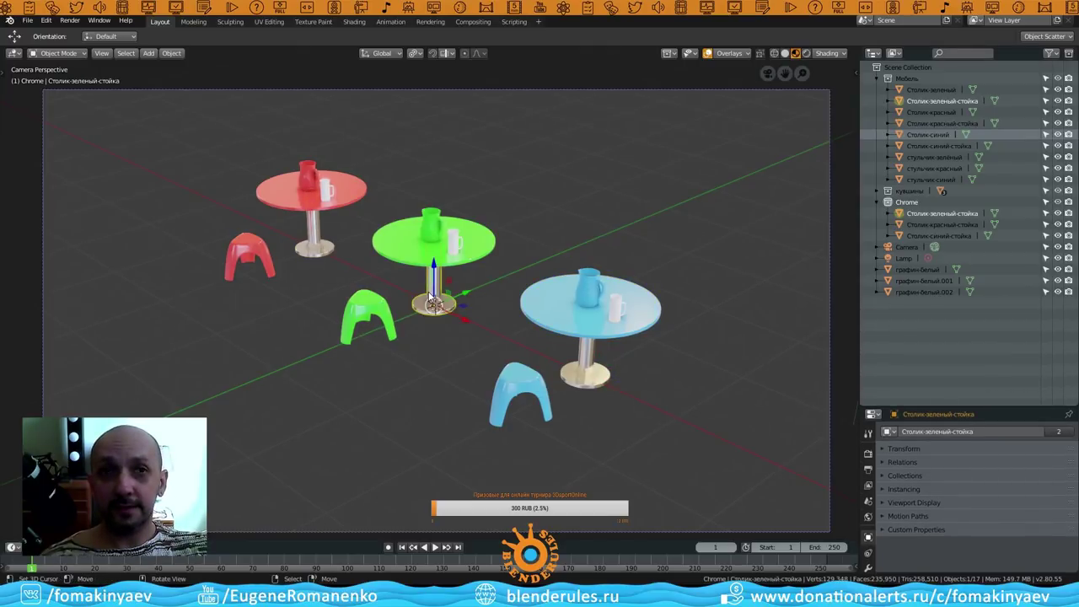
{"action": "left_click", "coordinate": [576, 360]}
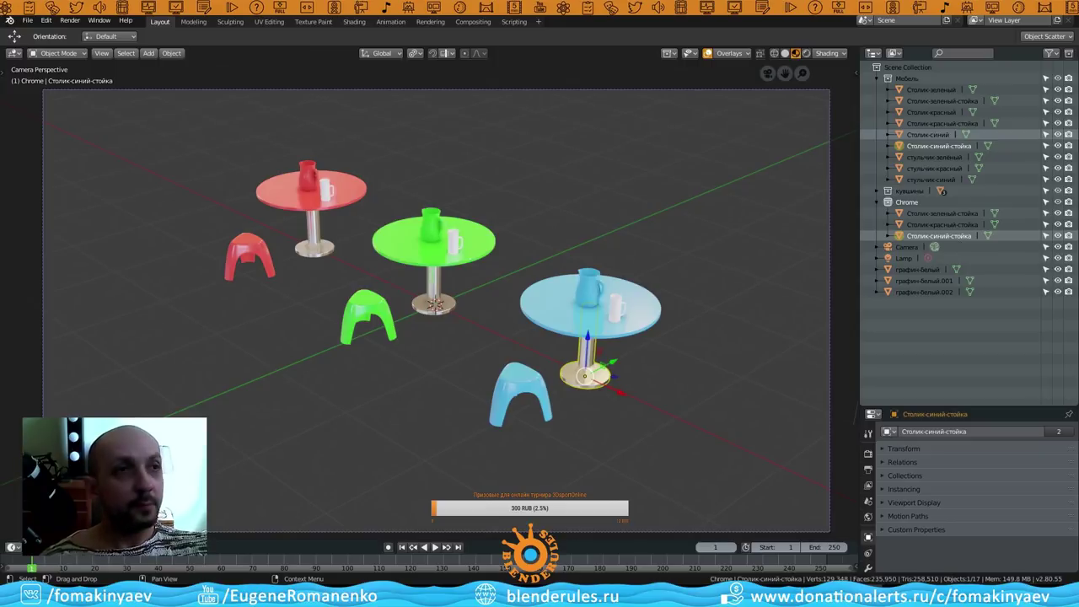
{"action": "left_click", "coordinate": [1058, 214]}
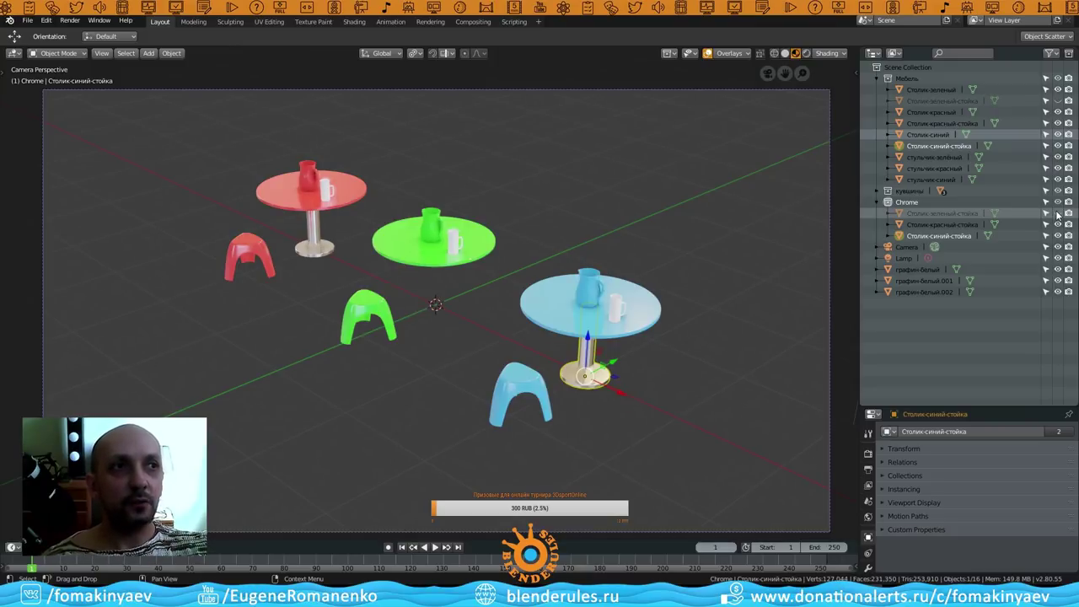
{"action": "left_click", "coordinate": [1058, 213]}
{"action": "left_click", "coordinate": [1058, 224]}
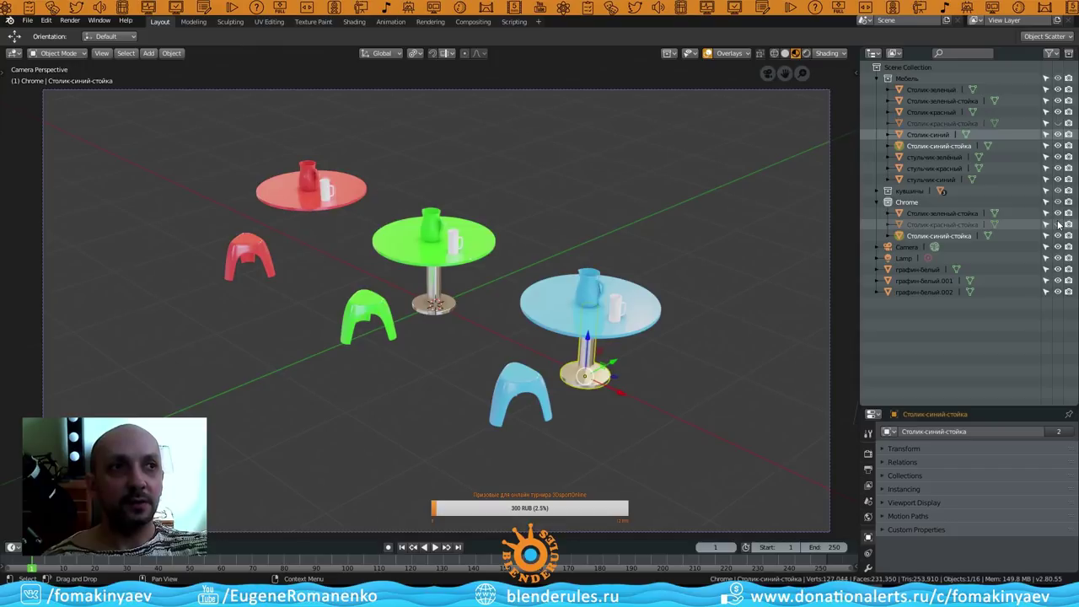
{"action": "left_click", "coordinate": [1057, 224]}
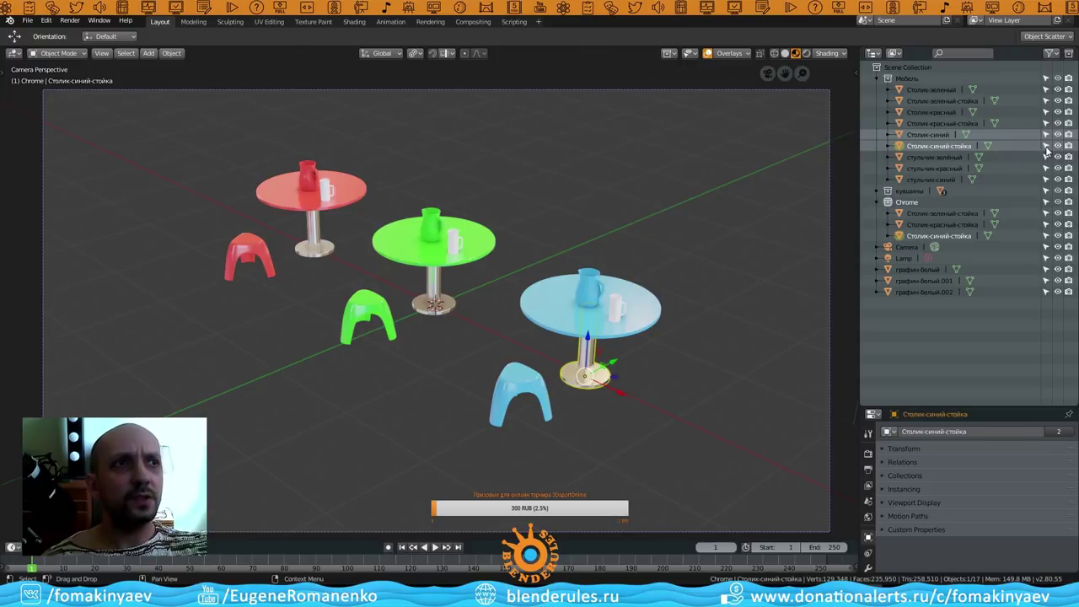
{"action": "left_click", "coordinate": [1057, 146]}
{"action": "left_click", "coordinate": [1058, 145]}
{"action": "left_click", "coordinate": [1057, 146]}
{"action": "left_click", "coordinate": [1058, 145]}
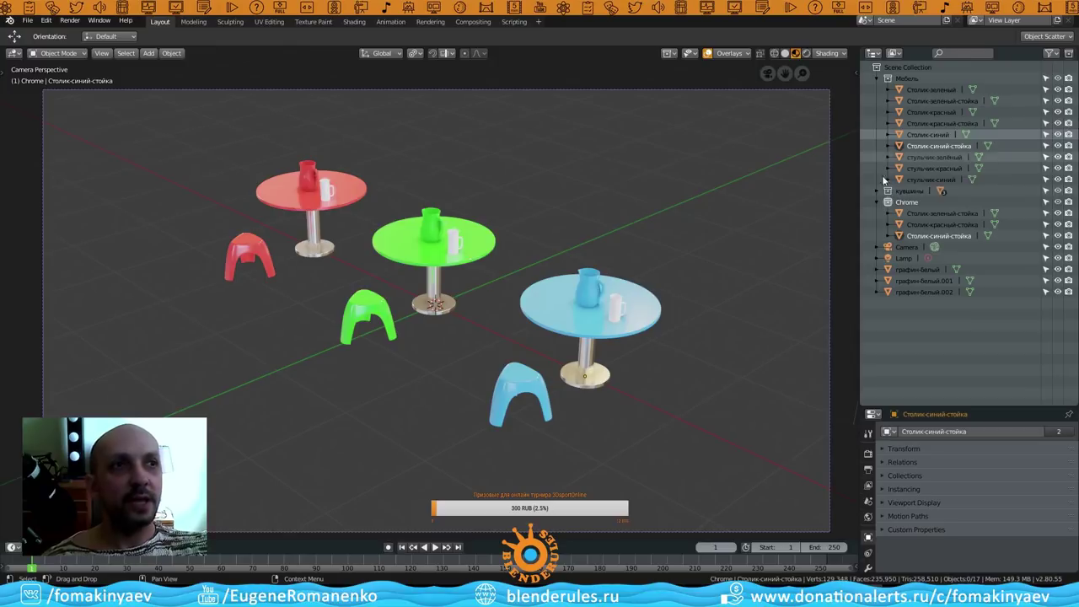
Collapse Chrome and Мебель in the Outliner and toggle Chrome's visibility off and back on.
{"action": "left_click", "coordinate": [877, 203]}
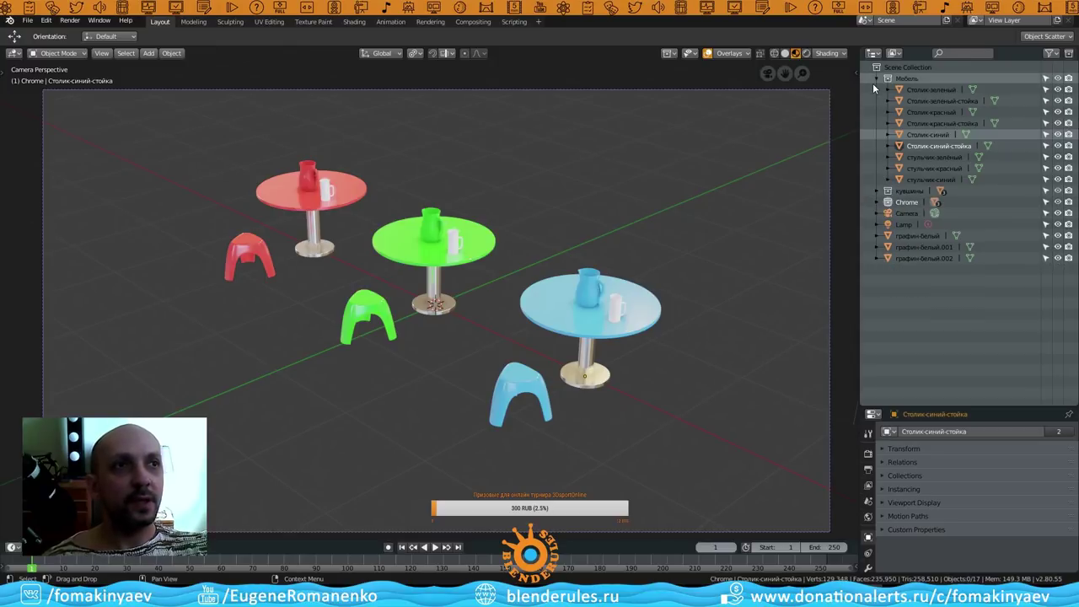
{"action": "left_click", "coordinate": [876, 80]}
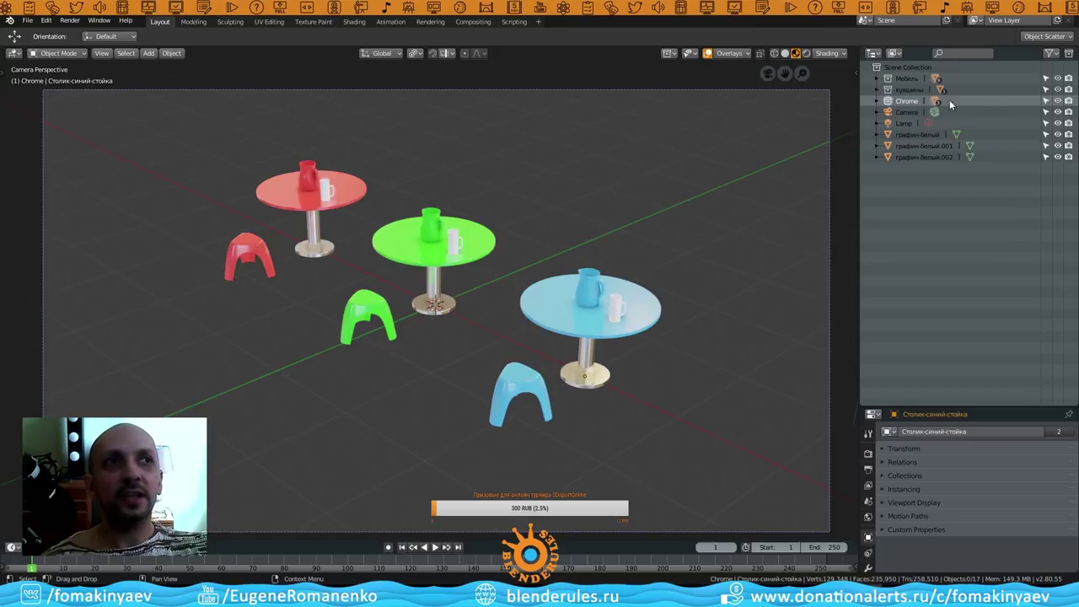
{"action": "left_click", "coordinate": [1058, 101]}
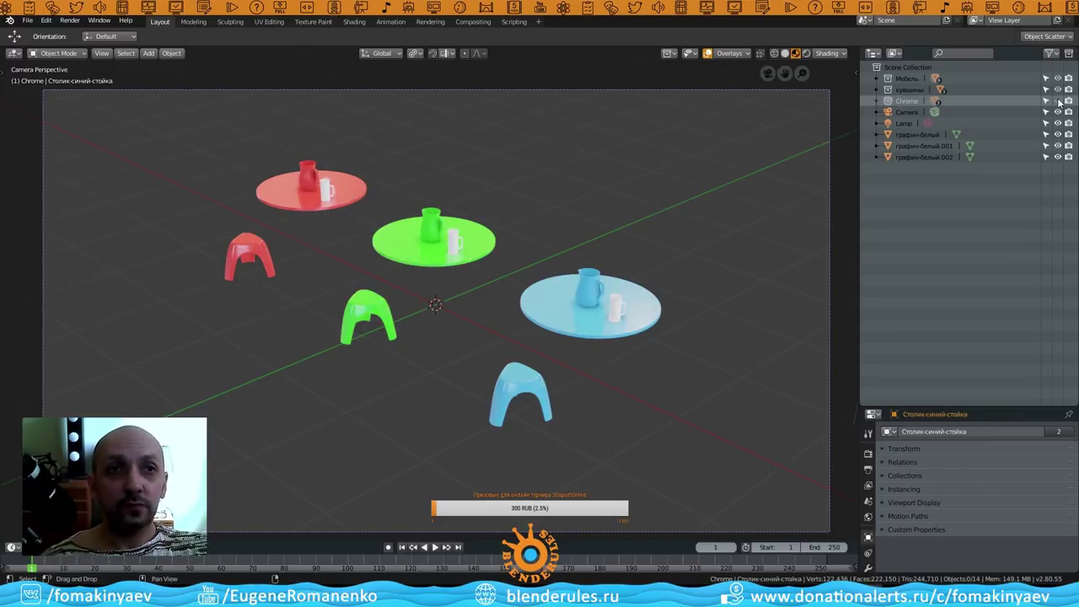
{"action": "left_click", "coordinate": [1057, 101]}
{"action": "left_click", "coordinate": [1058, 101]}
{"action": "left_click", "coordinate": [1057, 102]}
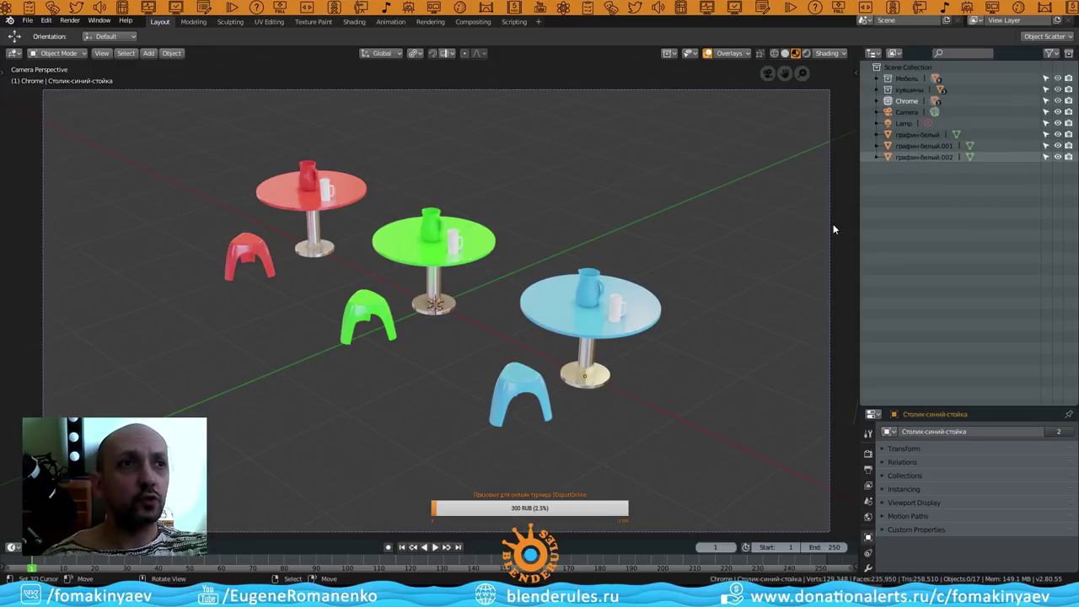
Create a new collection under Scene Collection and rename it Посуда.
{"action": "left_click", "coordinate": [910, 90]}
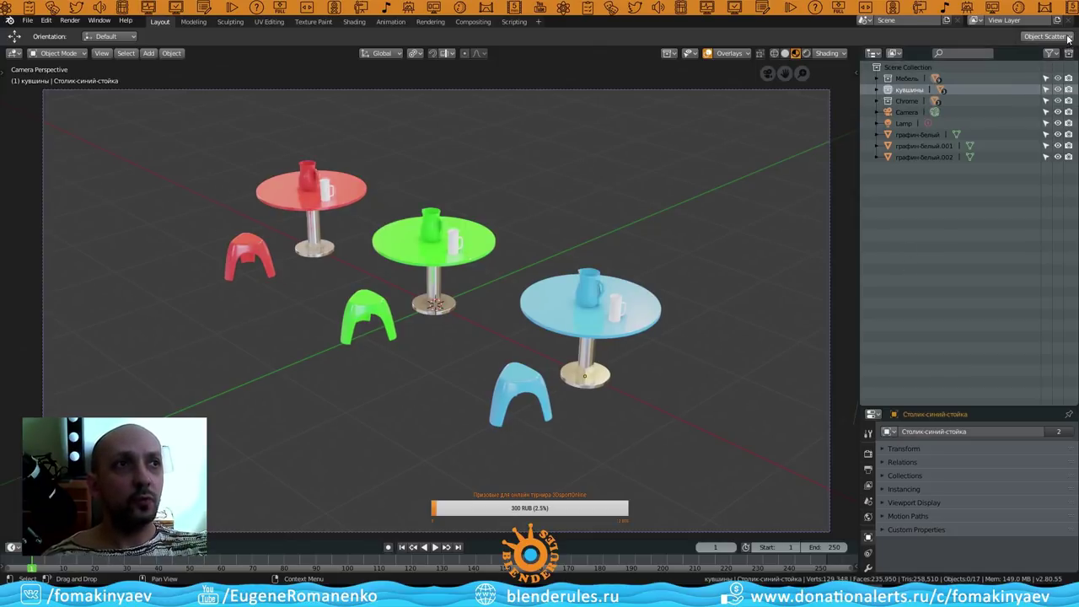
{"action": "left_click", "coordinate": [906, 68]}
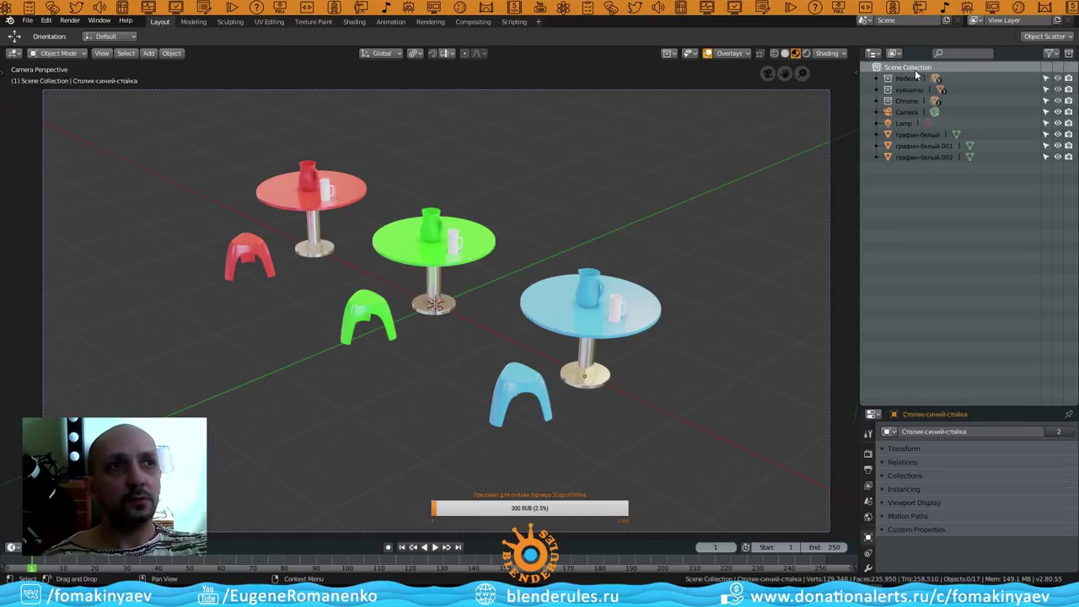
{"action": "left_click", "coordinate": [1068, 53]}
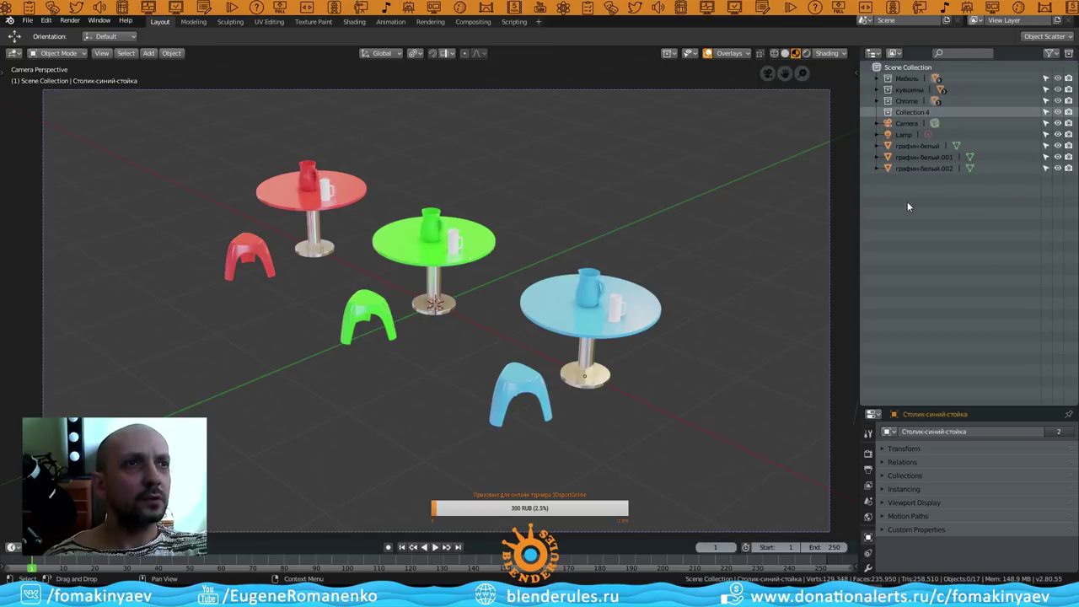
{"action": "left_click", "coordinate": [908, 115]}
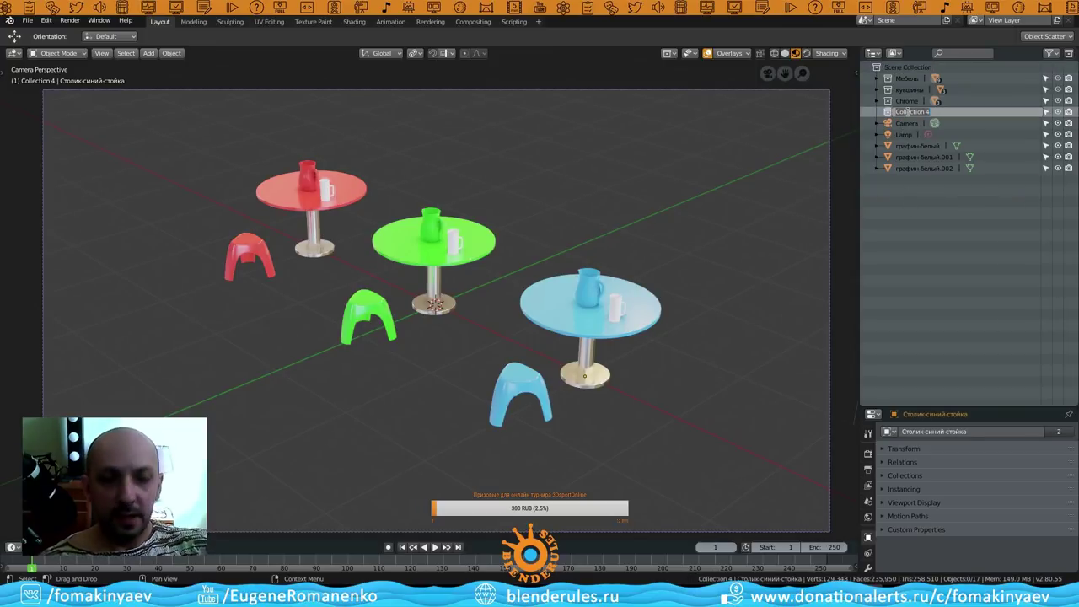
{"action": "double_click", "coordinate": [909, 112]}
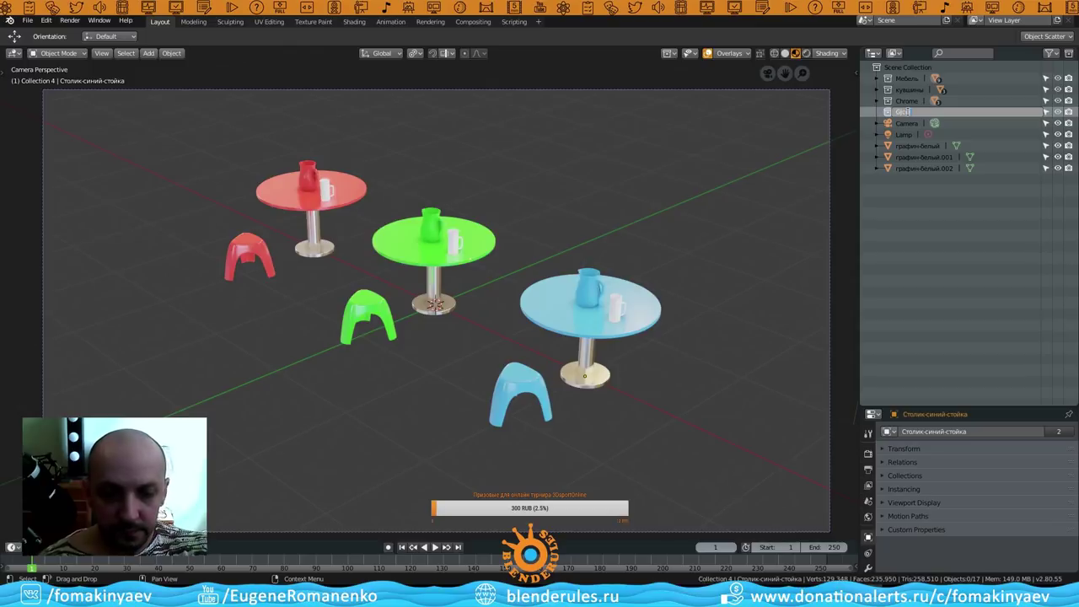
{"action": "type", "text": "f"}
{"action": "key", "text": "Return"}
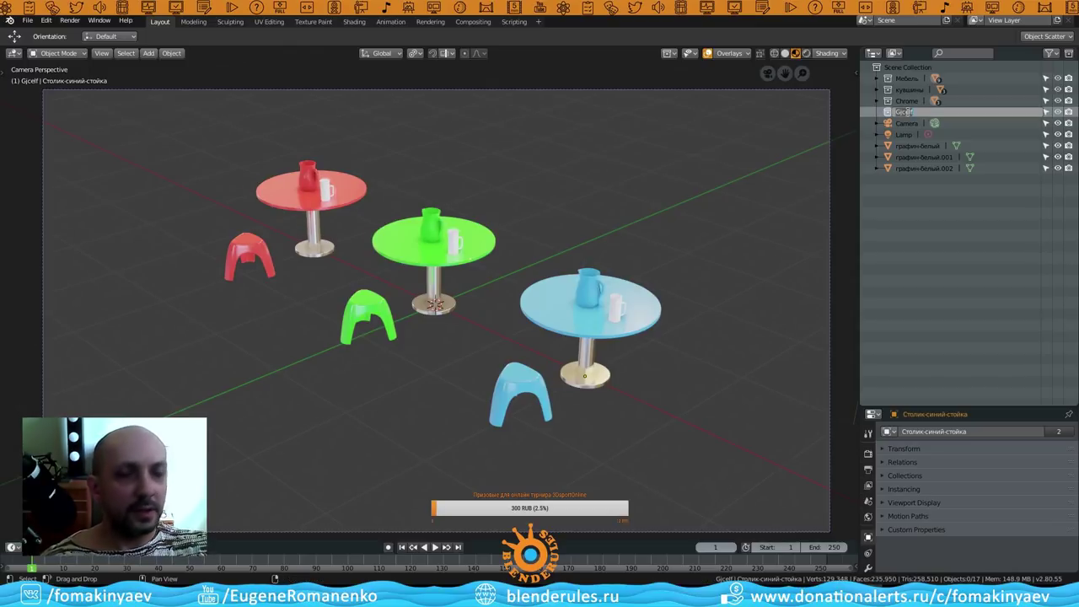
{"action": "type", "text": "Посуд"}
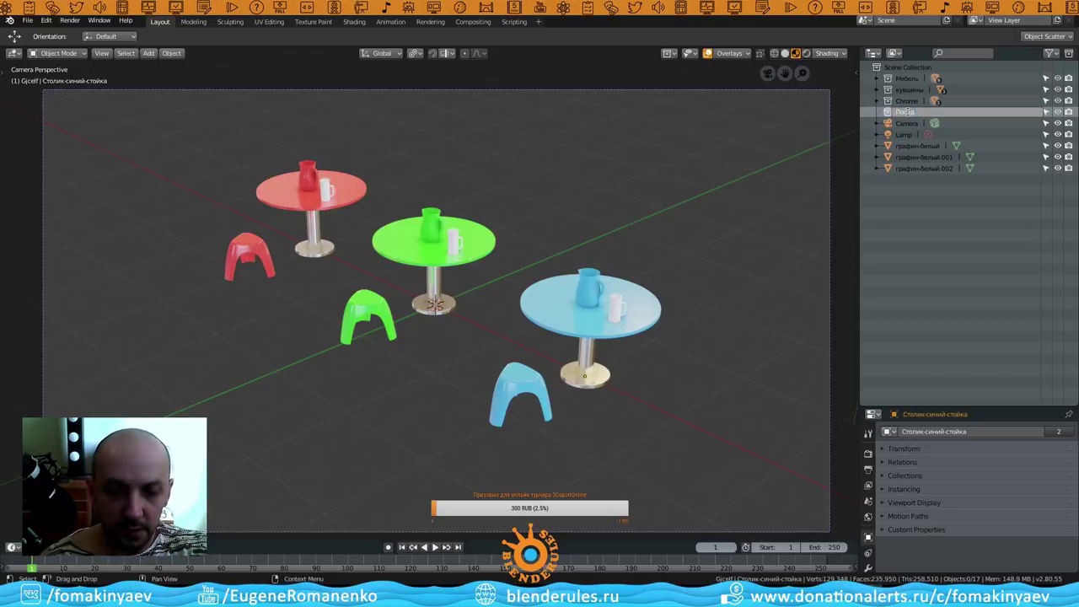
{"action": "type", "text": "а"}
{"action": "key", "text": "Return"}
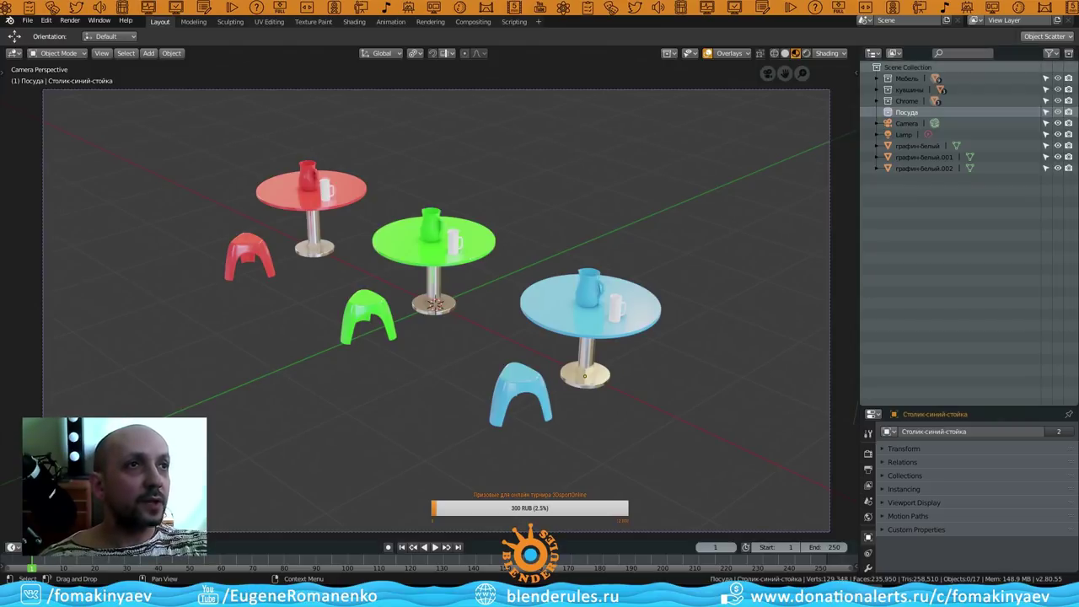
Add a child collection inside Посуда and rename it Графины.
{"action": "left_click", "coordinate": [1069, 52]}
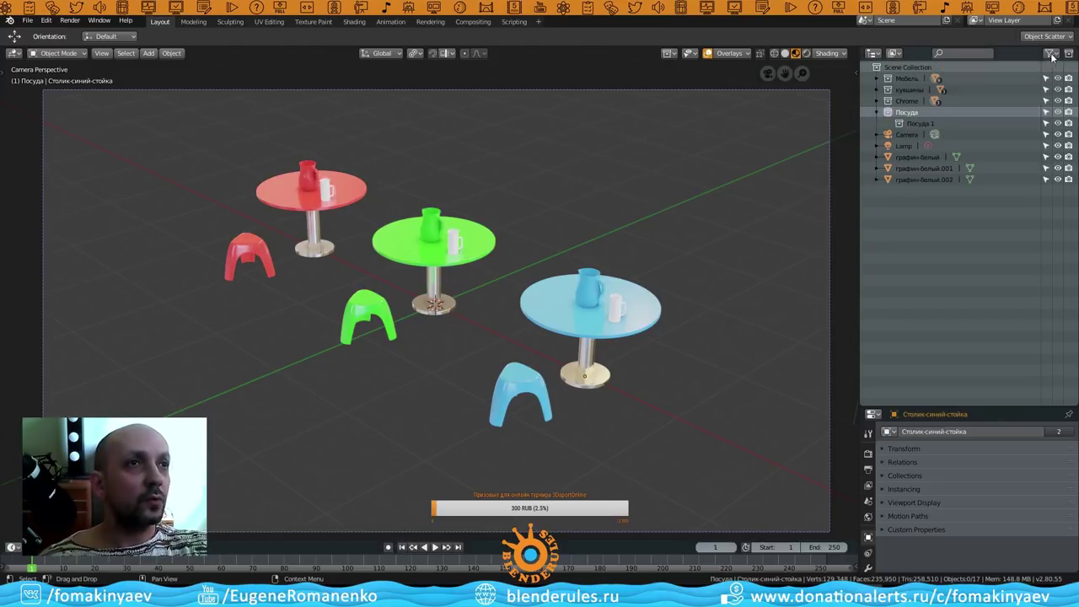
{"action": "left_click", "coordinate": [910, 125]}
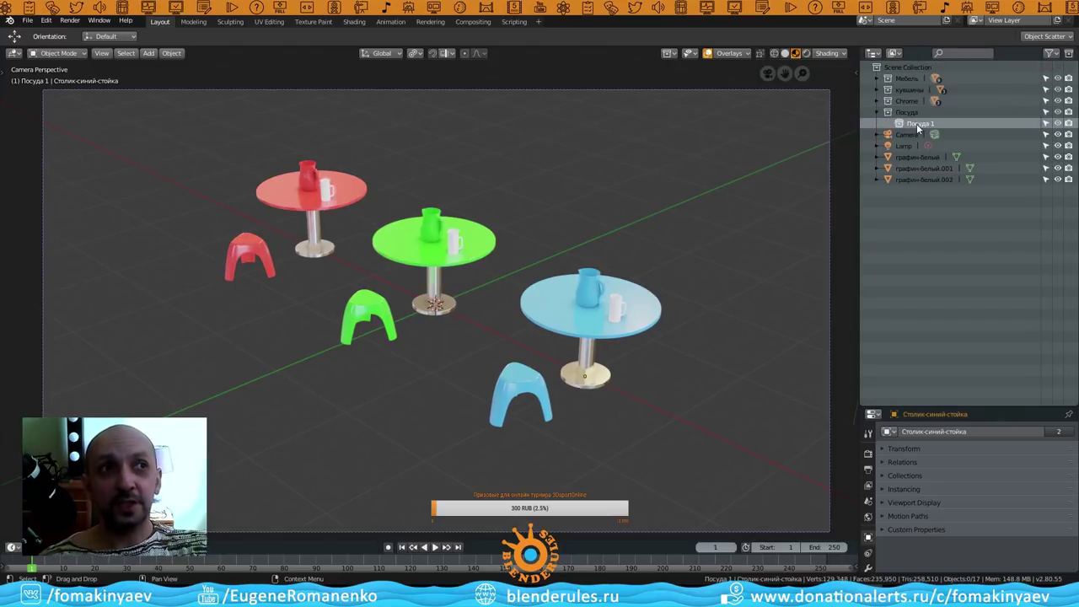
{"action": "double_click", "coordinate": [915, 124]}
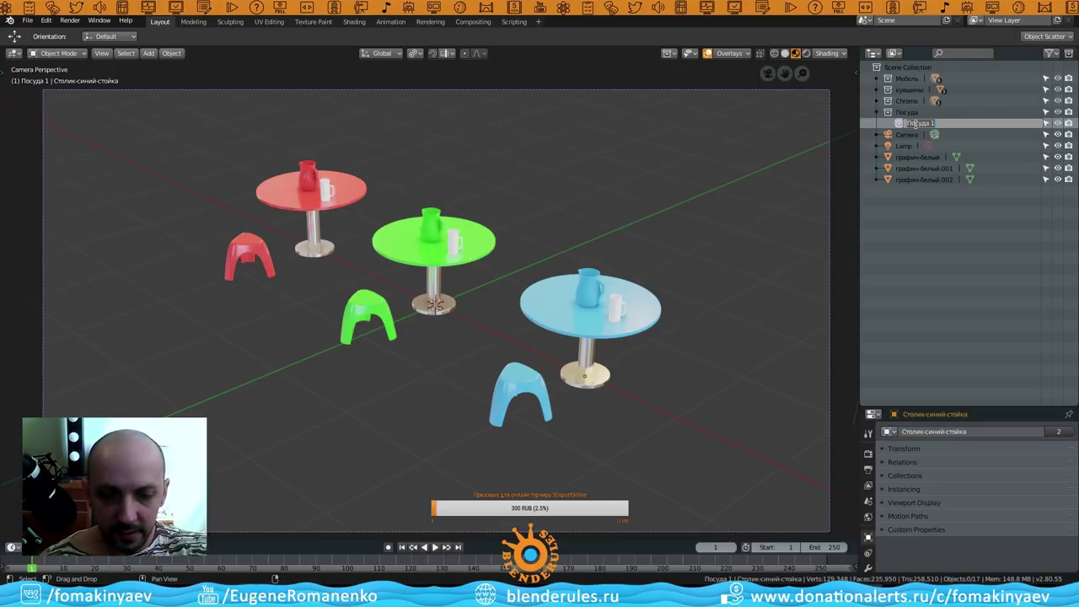
{"action": "type", "text": "Блюдца"}
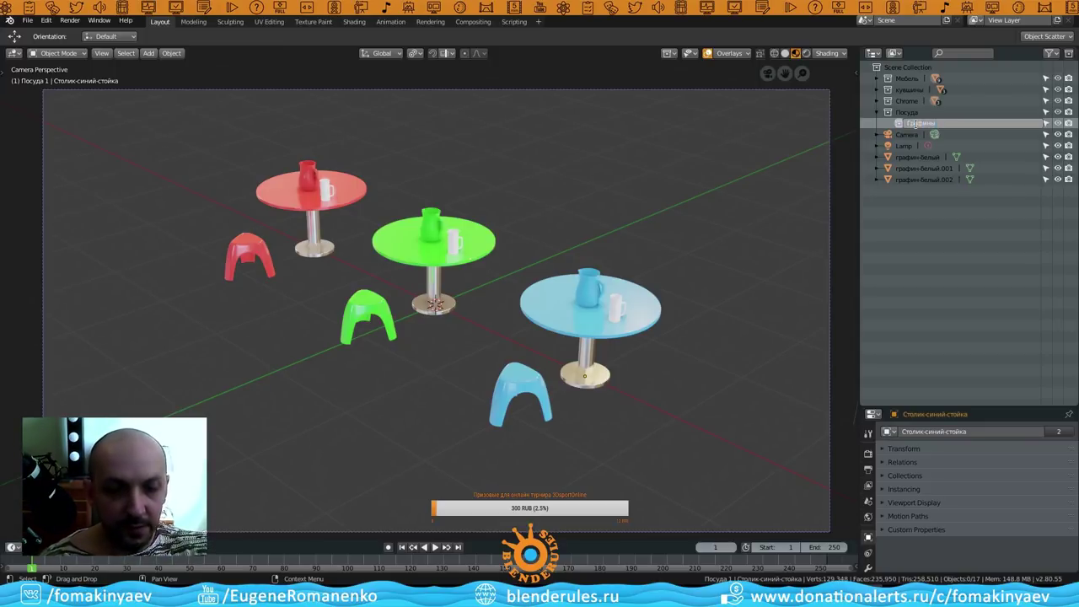
{"action": "key", "text": "Return"}
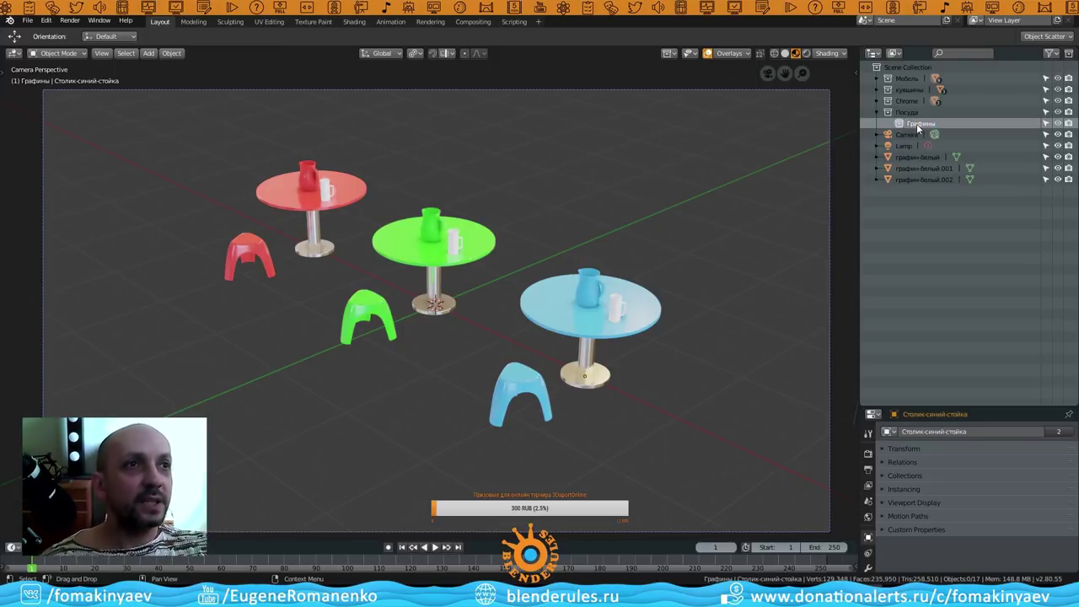
Drag Графины out of Посуда onto the Scene Collection's top level.
{"action": "mouse_move", "coordinate": [918, 127]}
{"action": "left_mouse_down"}
{"action": "mouse_move", "coordinate": [913, 117]}
{"action": "mouse_move", "coordinate": [905, 237]}
{"action": "left_mouse_up"}
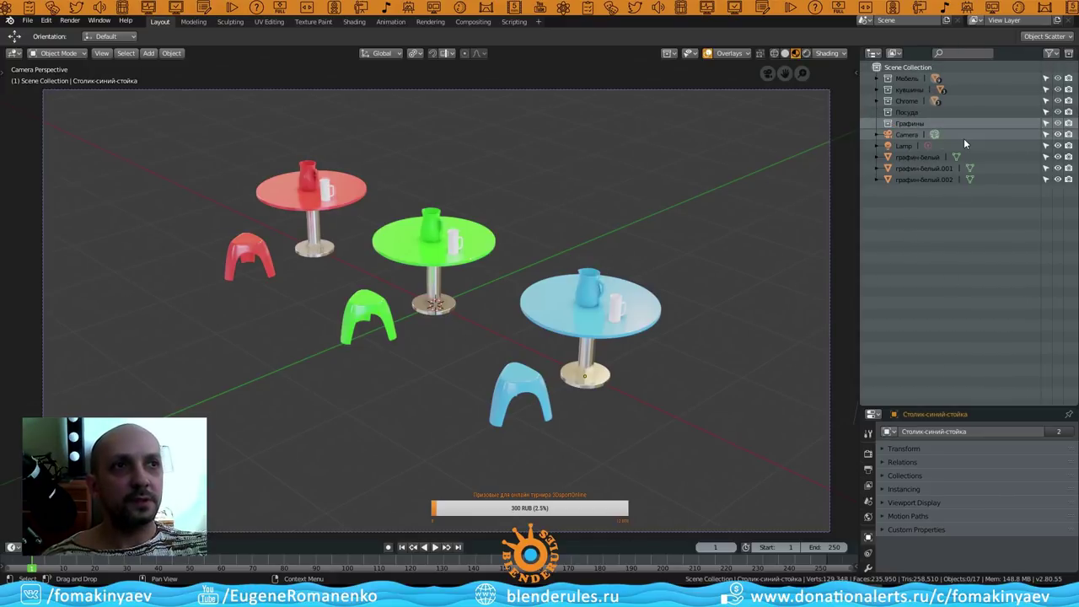
{"action": "left_click", "coordinate": [876, 90]}
{"action": "left_click", "coordinate": [876, 89]}
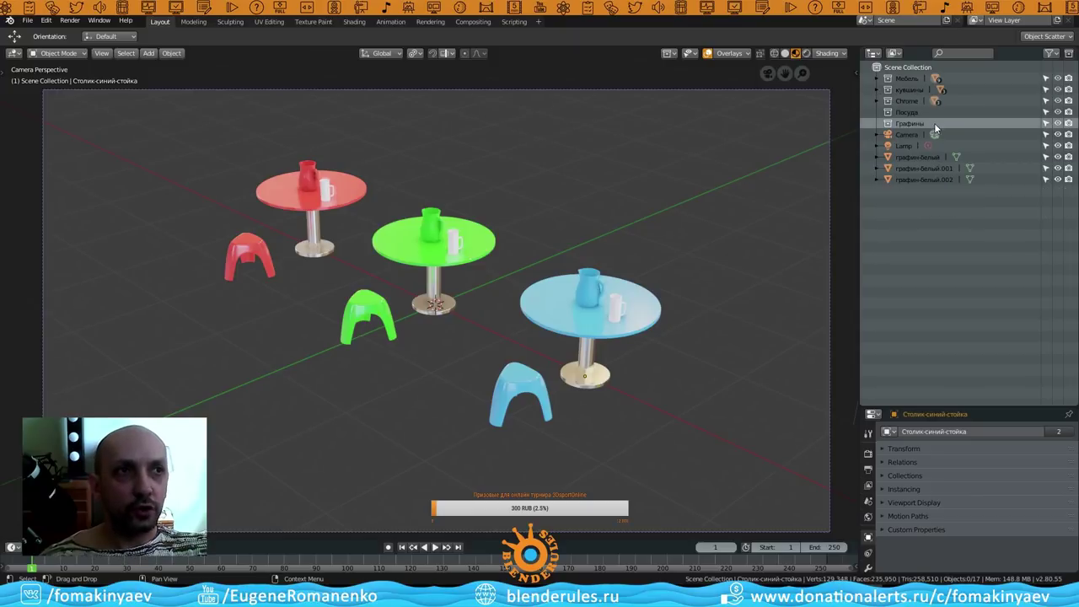
Move the three графин-белый decanters into the Графины collection.
{"action": "left_click", "coordinate": [917, 158]}
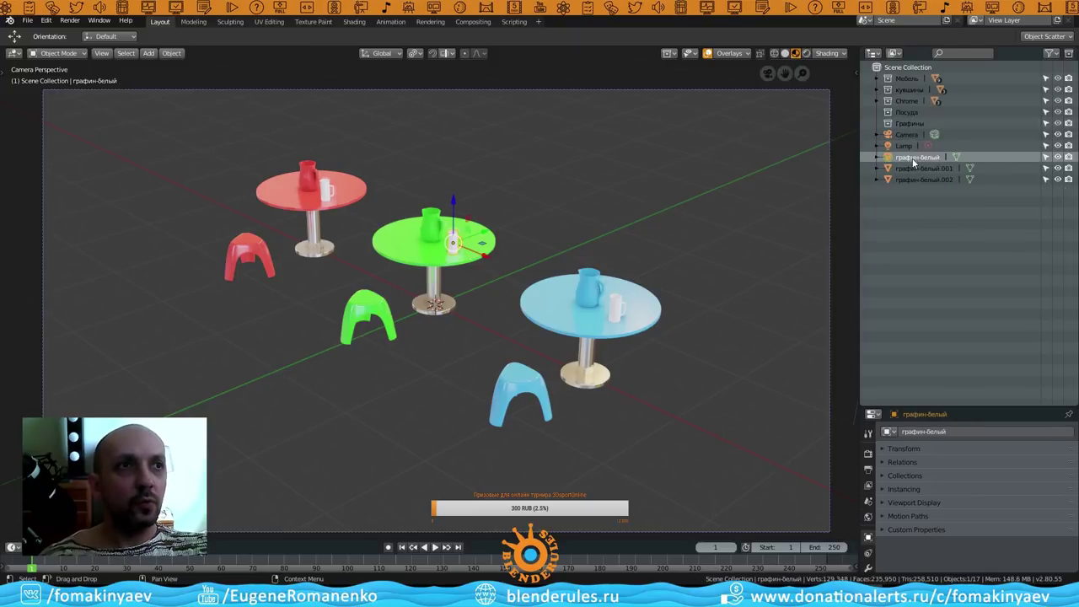
{"action": "left_click", "coordinate": [915, 168], "text": "ctrl"}
{"action": "left_click_drag", "start_coordinate": [916, 156], "coordinate": [903, 124]}
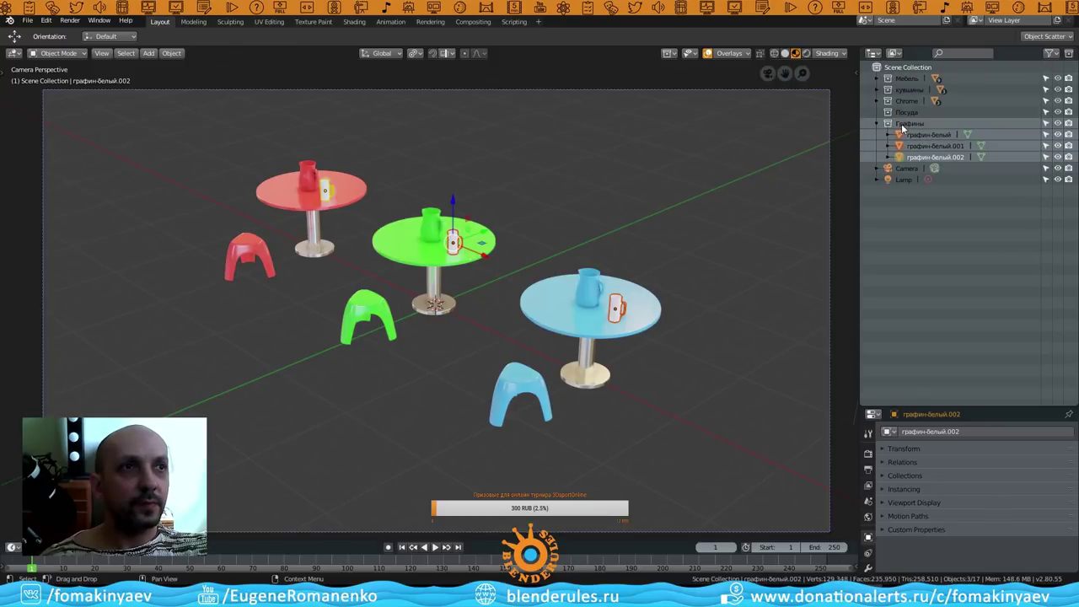
Make Посуда active and select the red, green and blue jugs with their mugs for moving.
{"action": "left_click", "coordinate": [906, 114]}
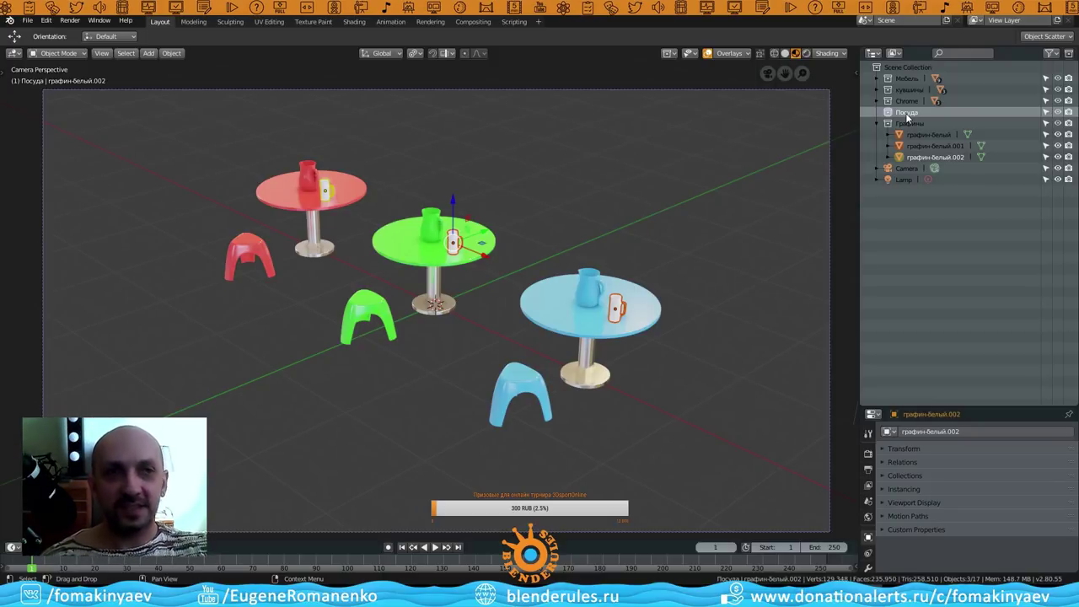
{"action": "left_click", "coordinate": [309, 160]}
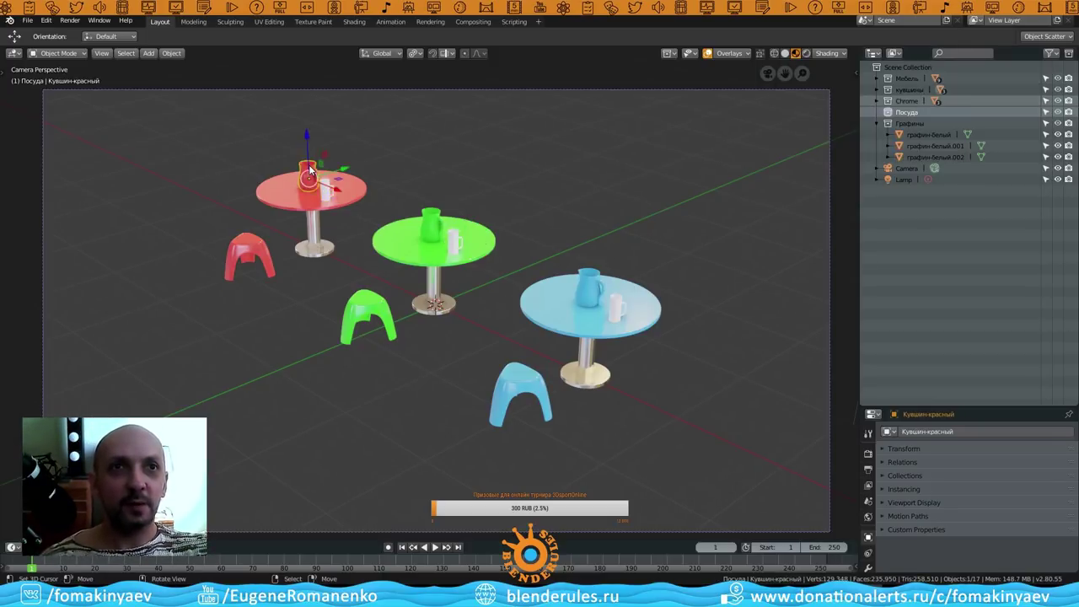
{"action": "left_click", "coordinate": [326, 194], "text": "shift"}
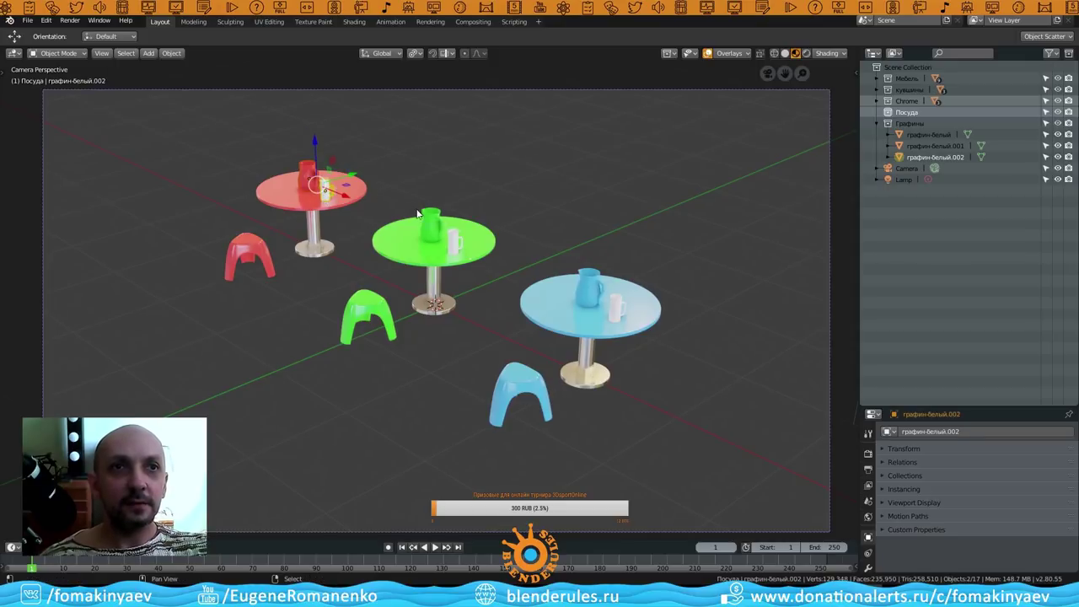
{"action": "left_click", "coordinate": [430, 225], "text": "shift"}
{"action": "left_click", "coordinate": [453, 242], "text": "shift"}
{"action": "left_click", "coordinate": [595, 281], "text": "shift"}
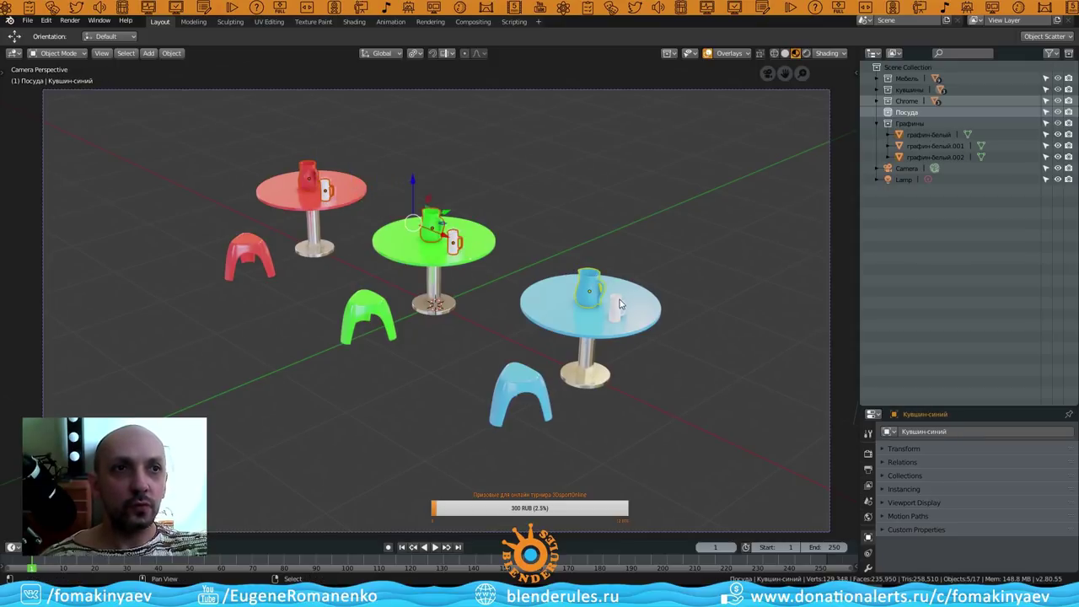
{"action": "left_click", "coordinate": [618, 305], "text": "shift"}
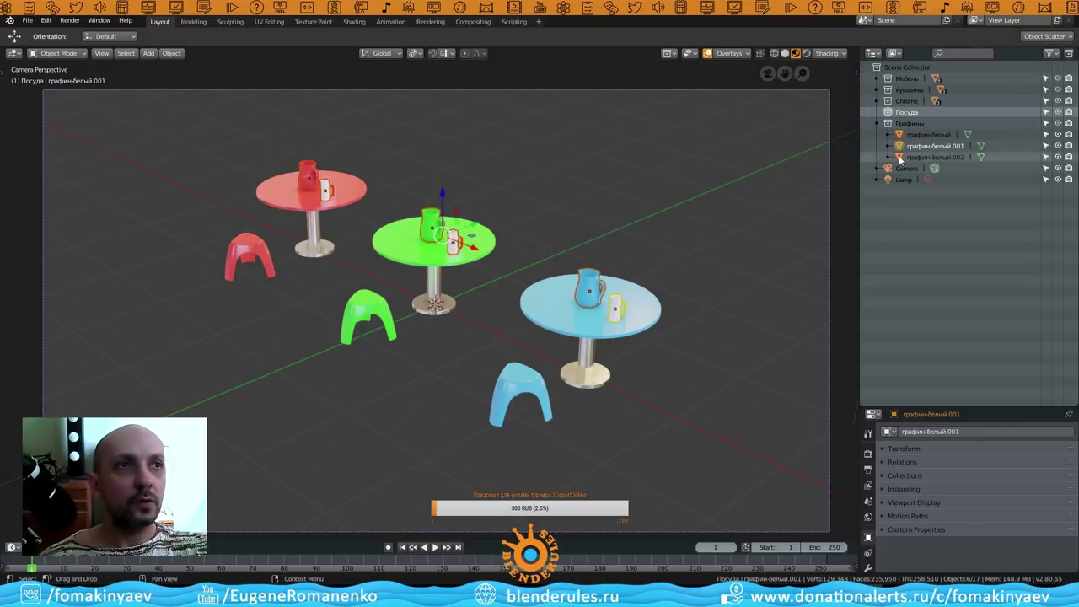
{"action": "key", "text": "m"}
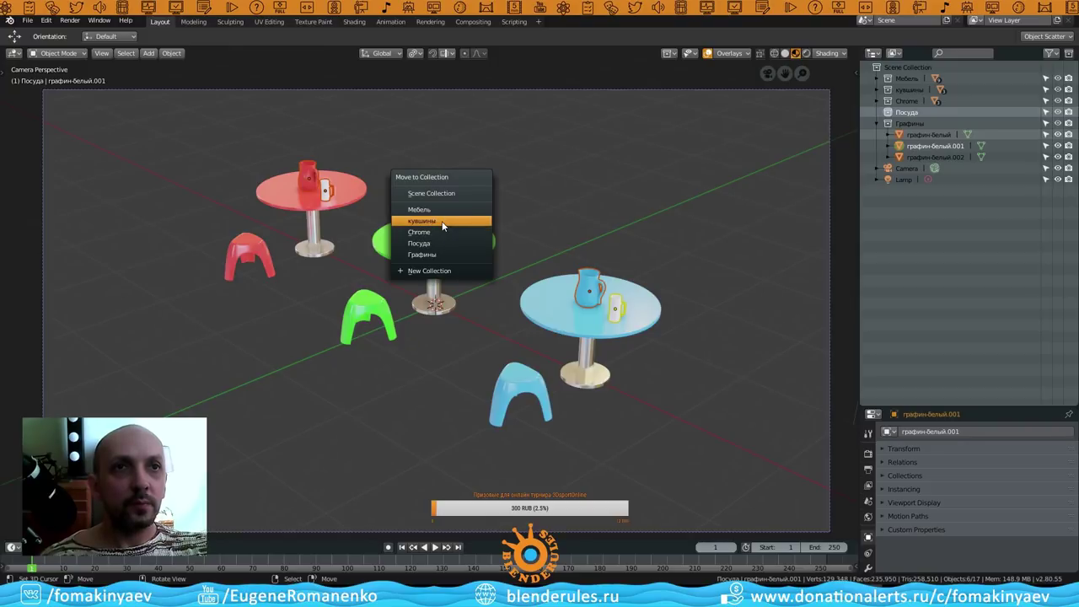
{"action": "left_click", "coordinate": [437, 243]}
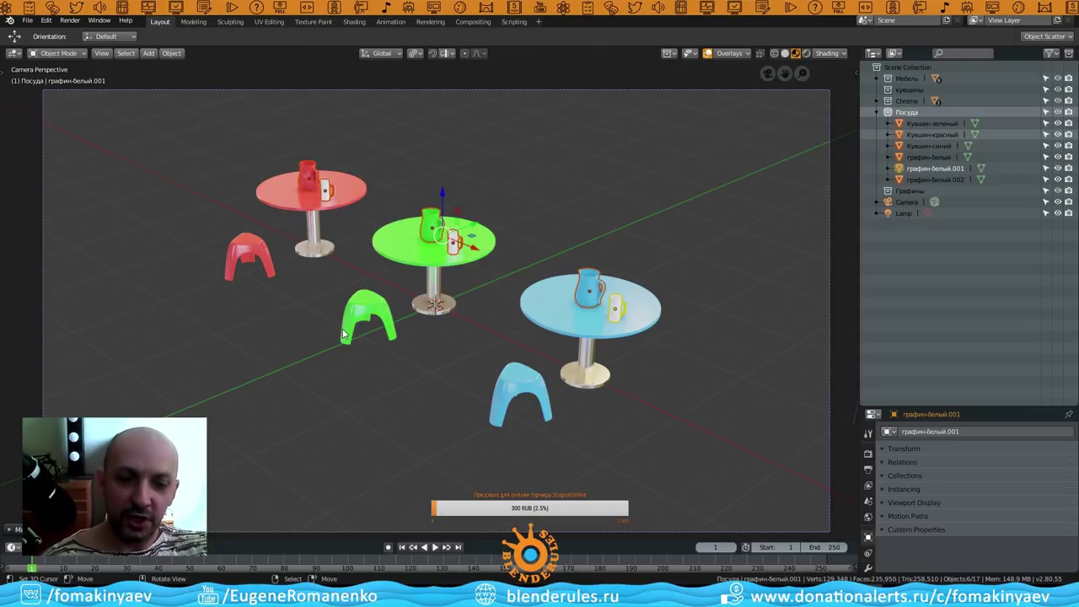
{"action": "key", "text": "m"}
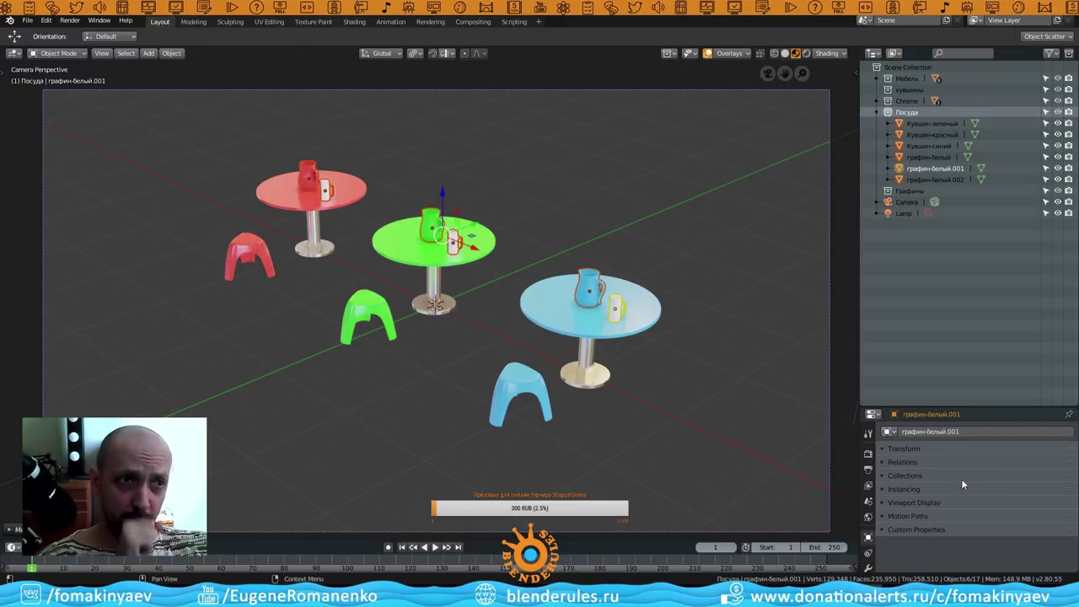
{"action": "left_click", "coordinate": [892, 475]}
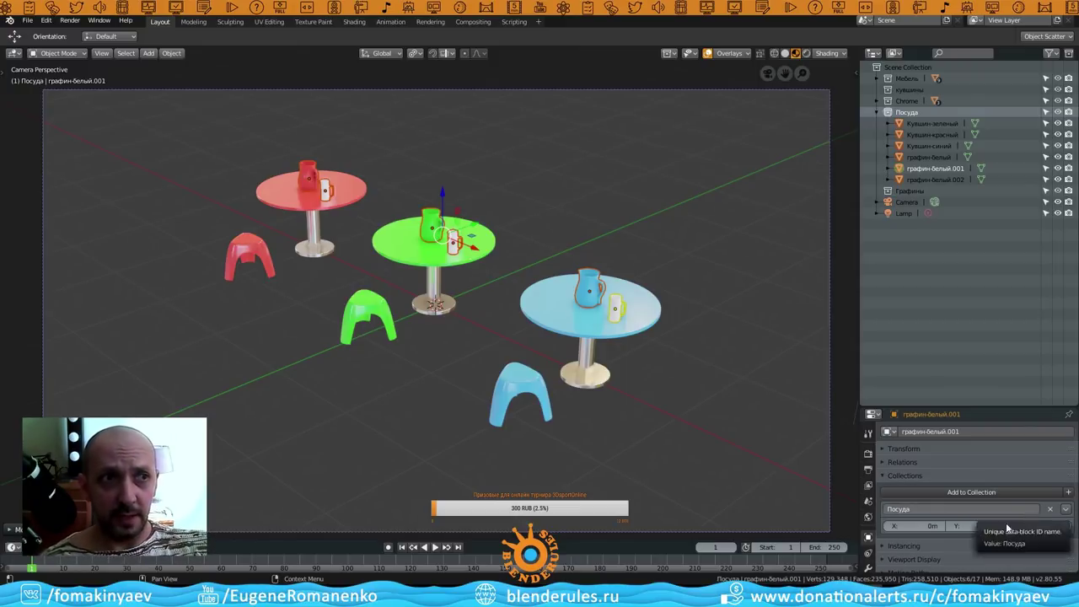
{"action": "left_click", "coordinate": [884, 475]}
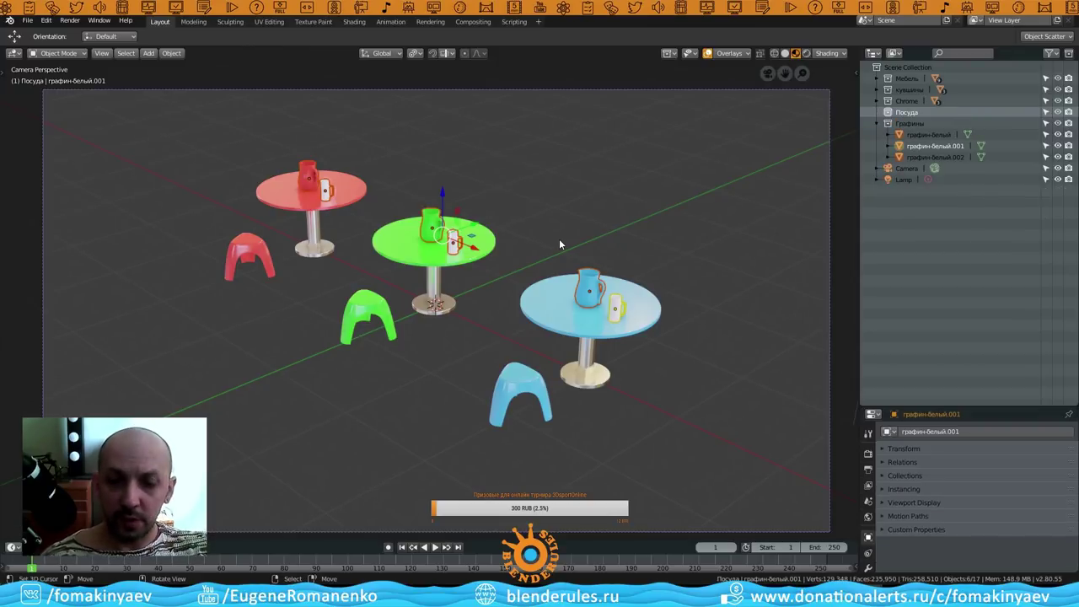
Deselect everything, collapse Графины, and expand the Object Properties Collections panel.
{"action": "key", "text": "alt+a"}
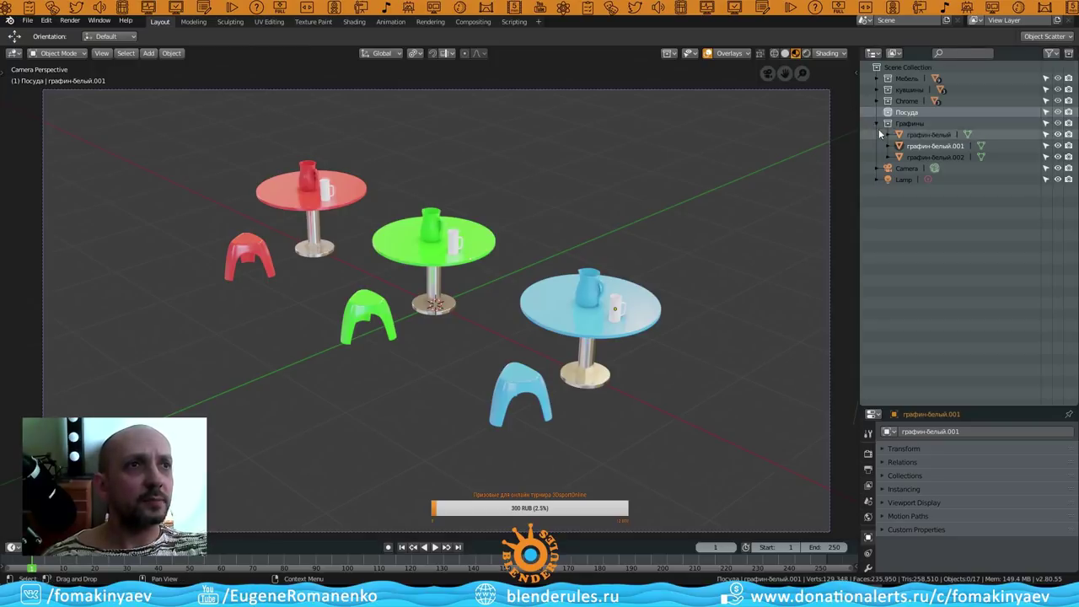
{"action": "left_click", "coordinate": [877, 123]}
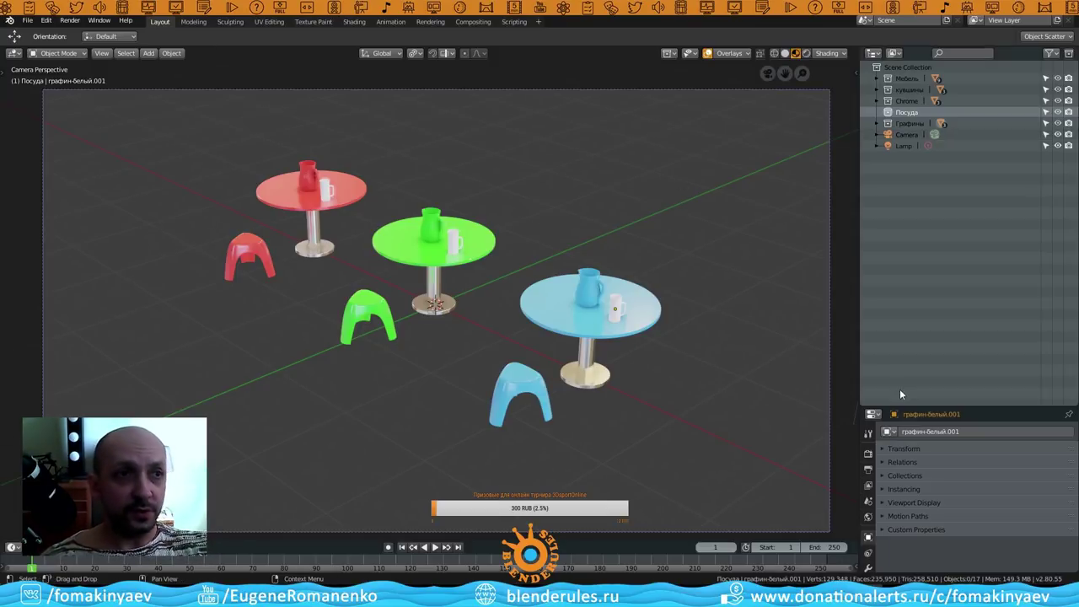
{"action": "left_click", "coordinate": [886, 477]}
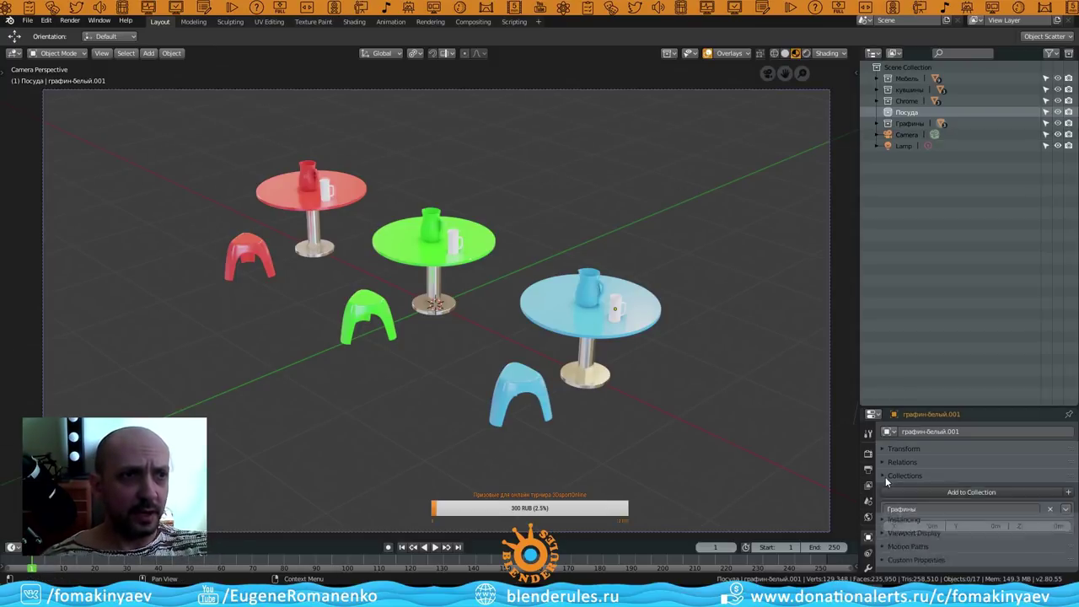
{"action": "left_click_drag", "start_coordinate": [1015, 408], "coordinate": [1027, 246]}
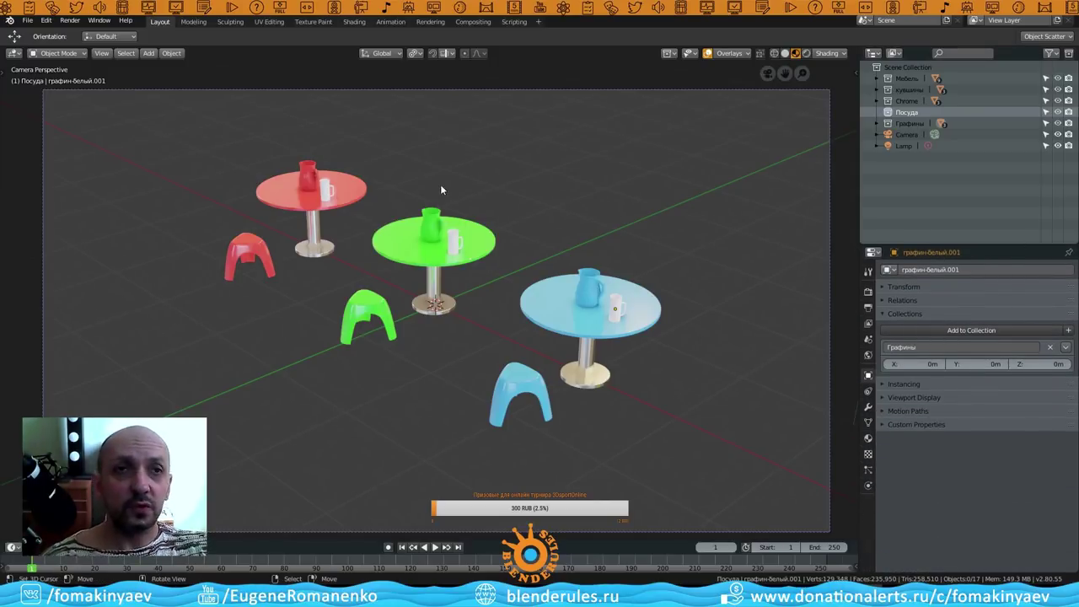
Link the red jug Кувшин-красный into the Посуда collection as well.
{"action": "left_click", "coordinate": [307, 175]}
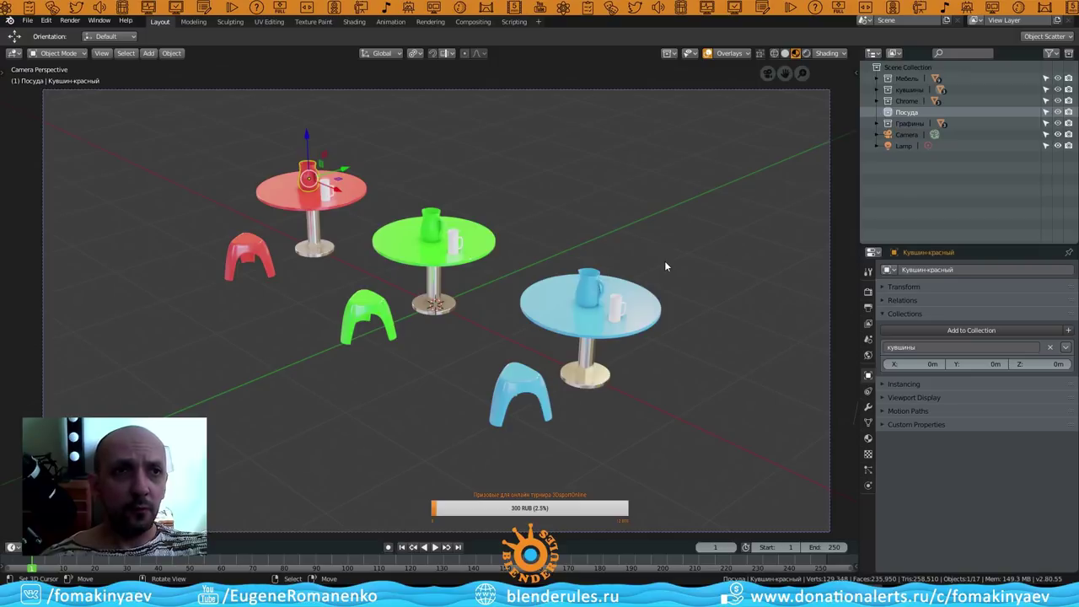
{"action": "left_click", "coordinate": [960, 329]}
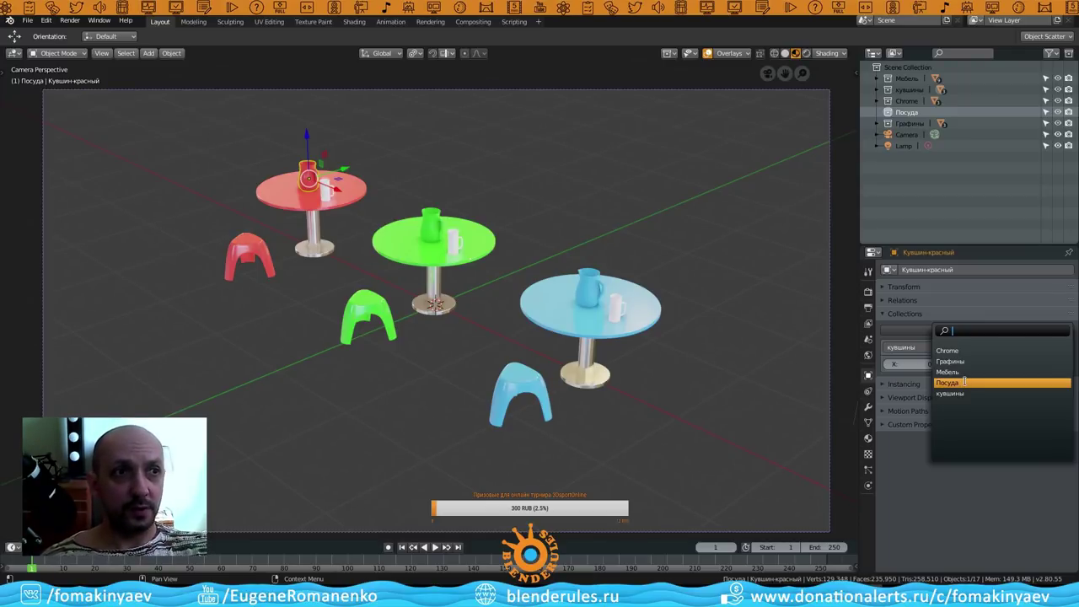
{"action": "left_click", "coordinate": [906, 469]}
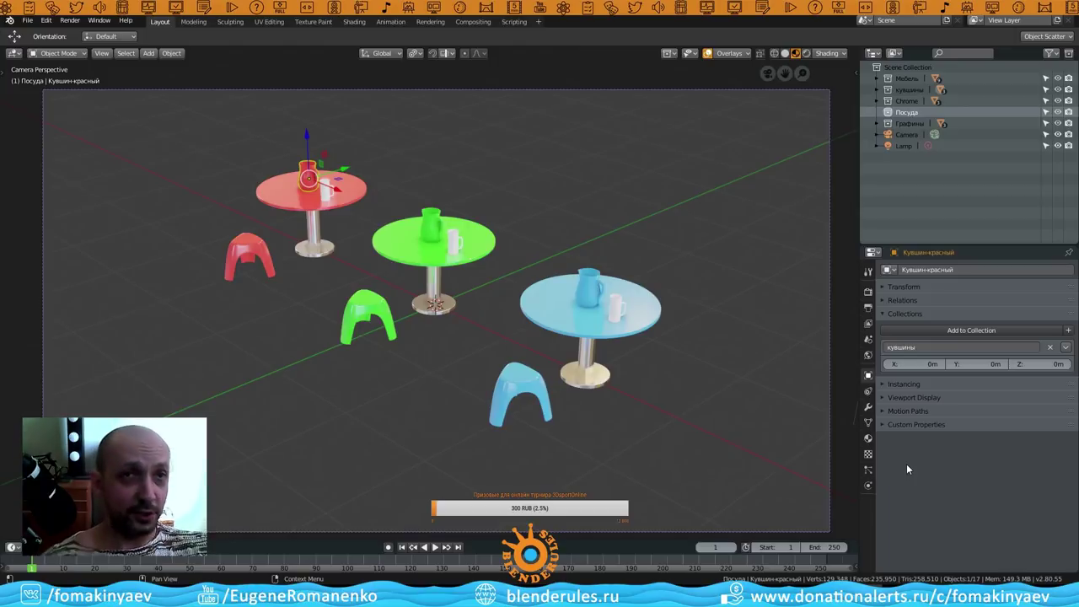
{"action": "left_click", "coordinate": [960, 330]}
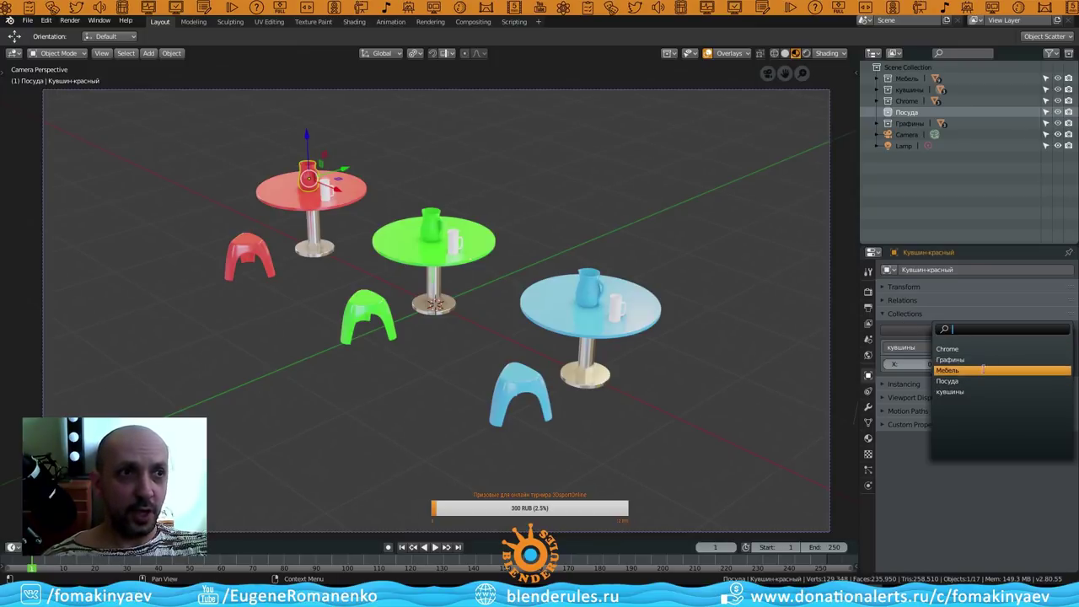
{"action": "left_click", "coordinate": [980, 381]}
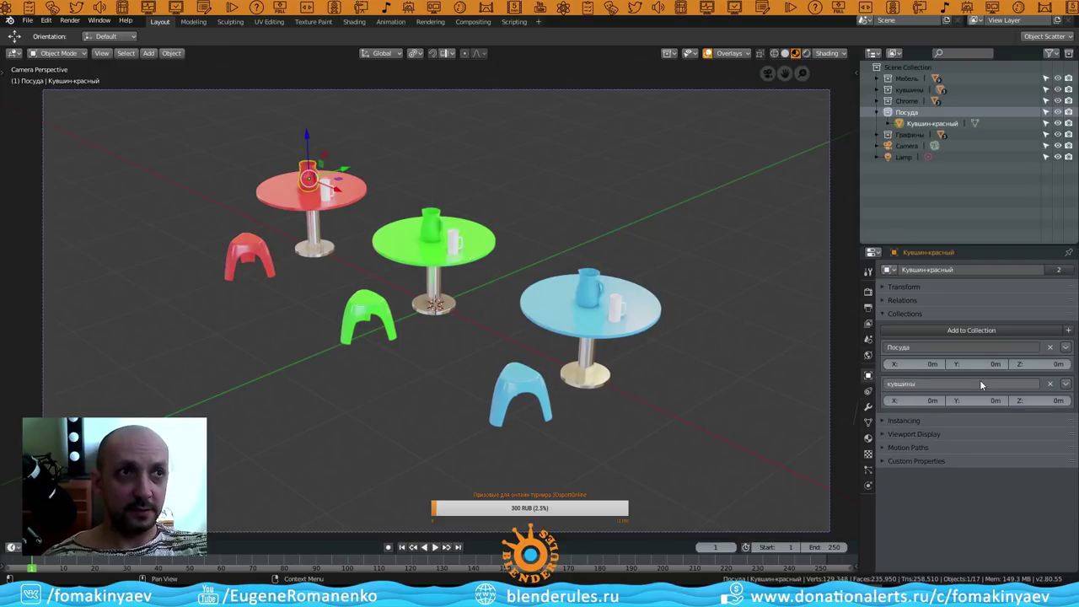
Expand кувшины and add the green and blue jugs and mugs to the selection.
{"action": "left_click", "coordinate": [877, 90]}
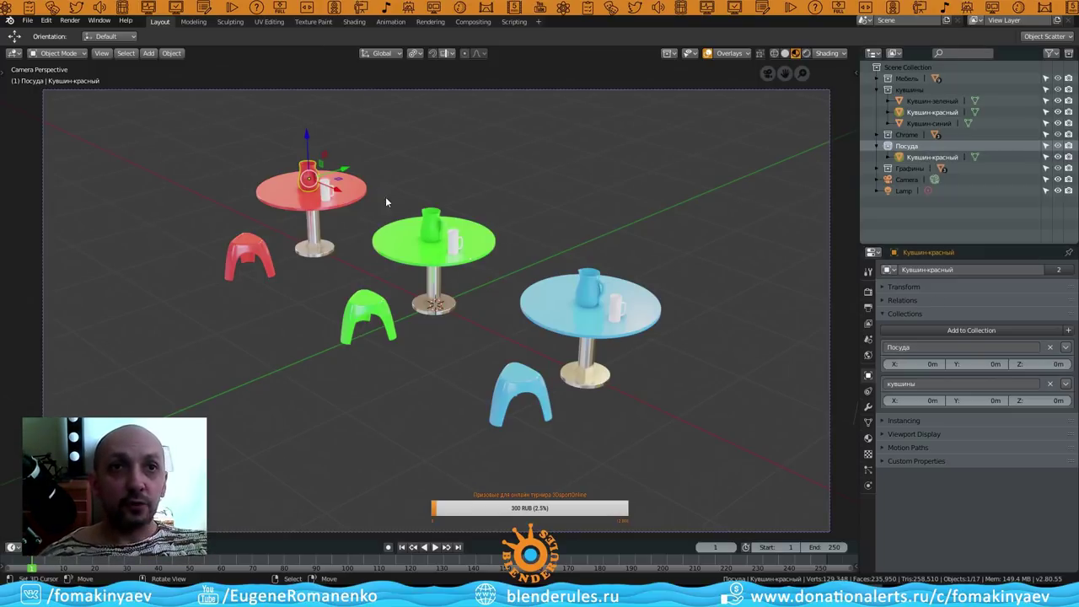
{"action": "left_click", "coordinate": [428, 220], "text": "shift"}
{"action": "left_click", "coordinate": [459, 244], "text": "shift"}
{"action": "left_click", "coordinate": [588, 288], "text": "shift"}
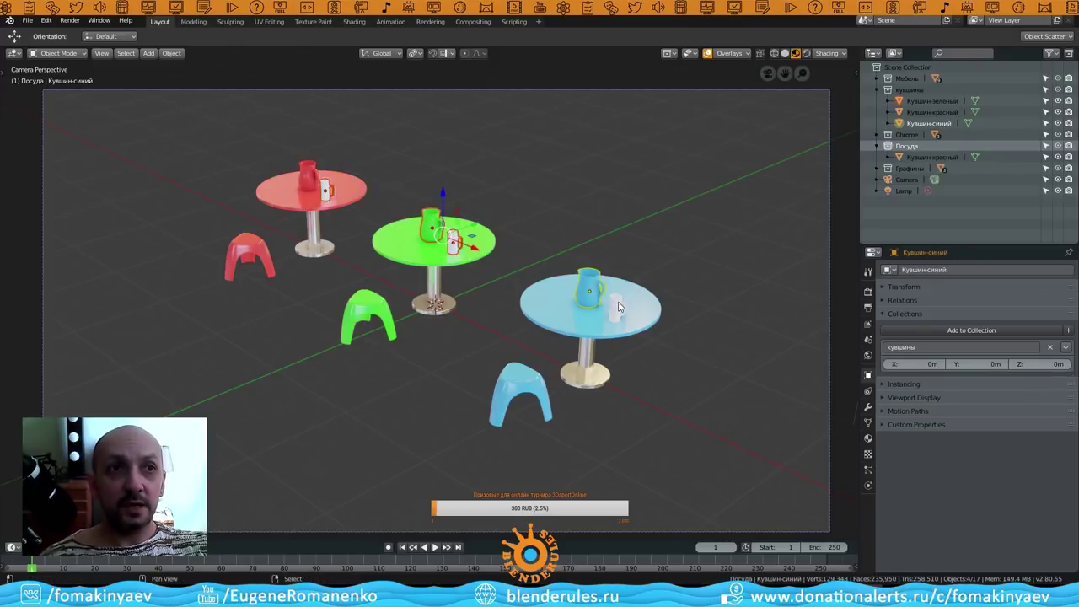
{"action": "left_click", "coordinate": [615, 306], "text": "shift"}
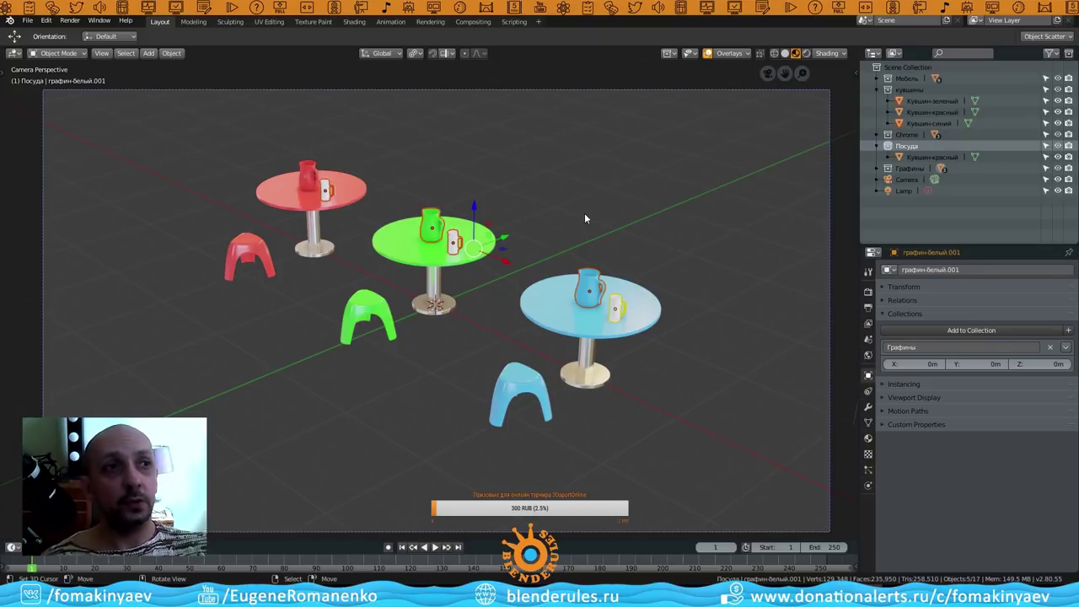
Shrink the properties area, collapse кувшины and Посуда, and clear the selection.
{"action": "mouse_move", "coordinate": [1013, 246]}
{"action": "left_mouse_down"}
{"action": "mouse_move", "coordinate": [1014, 297]}
{"action": "mouse_move", "coordinate": [1014, 226]}
{"action": "left_mouse_up"}
{"action": "left_click", "coordinate": [876, 89]}
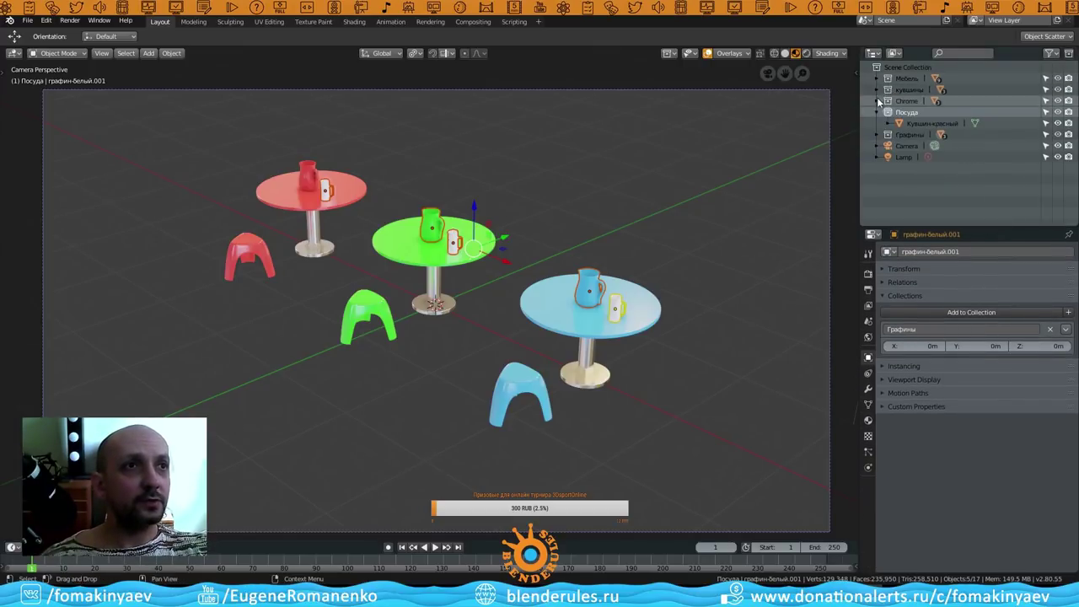
{"action": "left_click", "coordinate": [877, 111]}
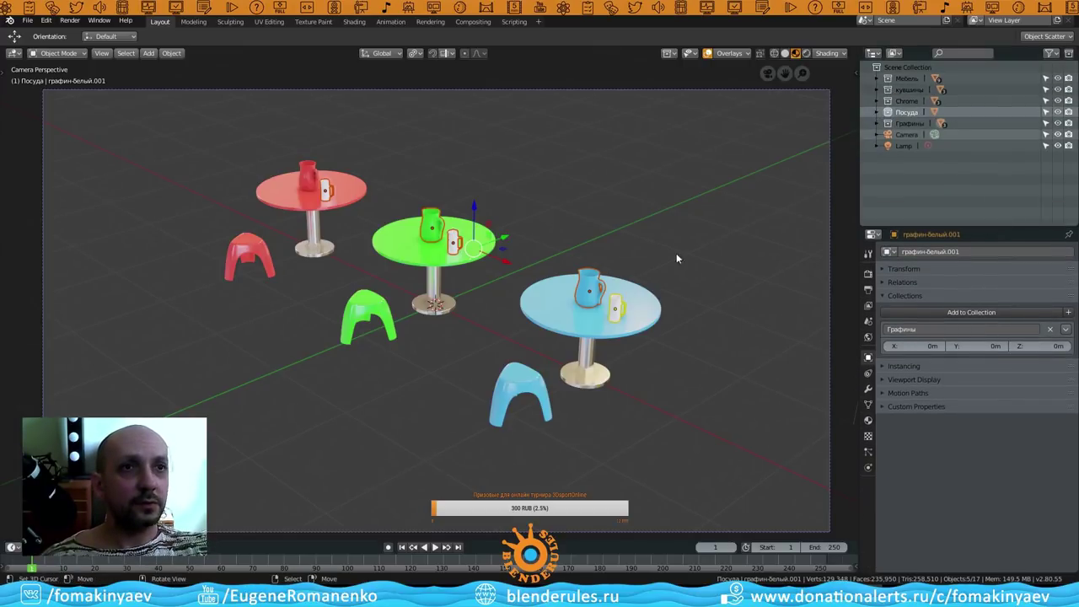
{"action": "left_click", "coordinate": [529, 230]}
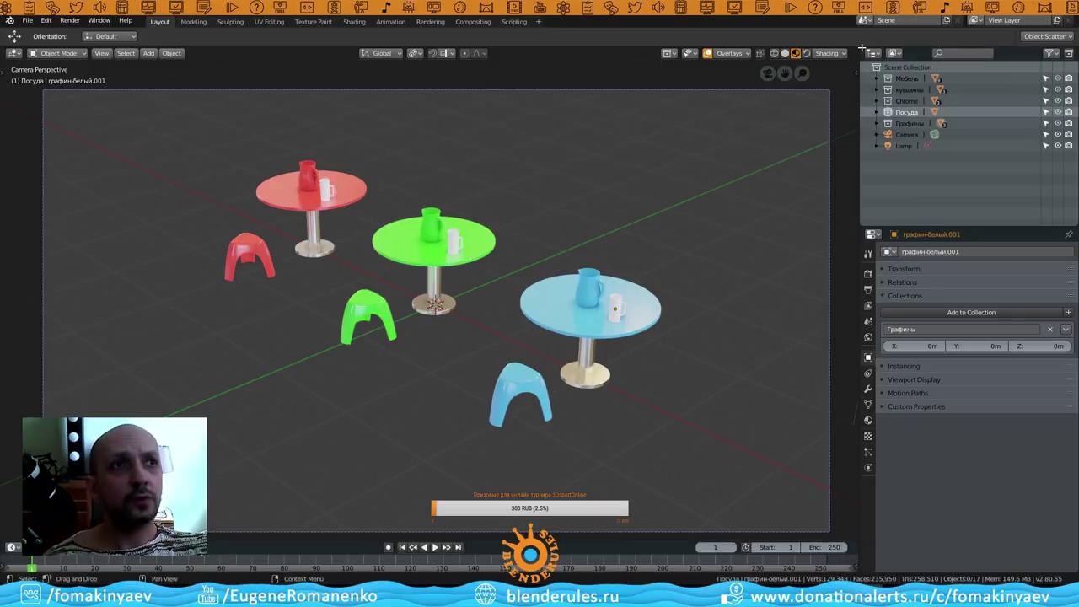
Split the Outliner into upper and lower views, enlarge both, and open the display-mode options.
{"action": "left_click_drag", "start_coordinate": [862, 48], "coordinate": [999, 148]}
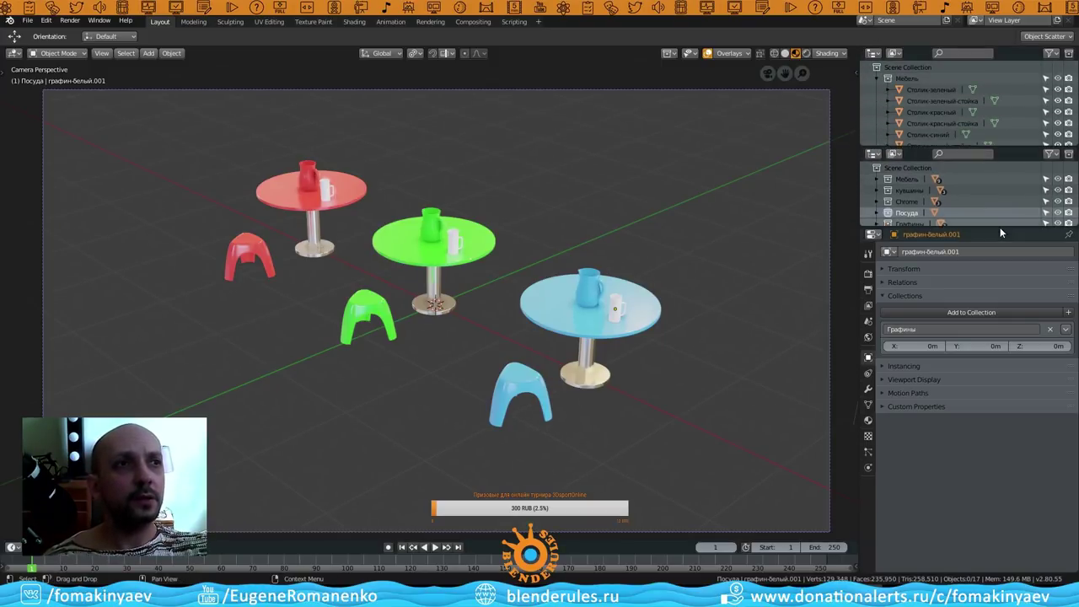
{"action": "left_click_drag", "start_coordinate": [1000, 229], "coordinate": [999, 425]}
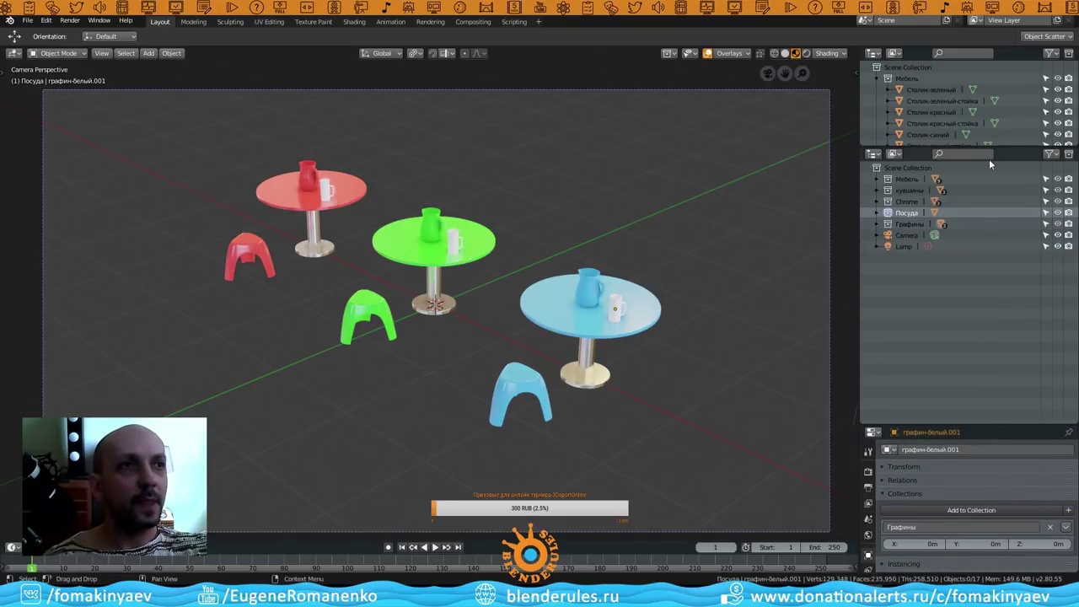
{"action": "left_click_drag", "start_coordinate": [1009, 148], "coordinate": [1009, 228]}
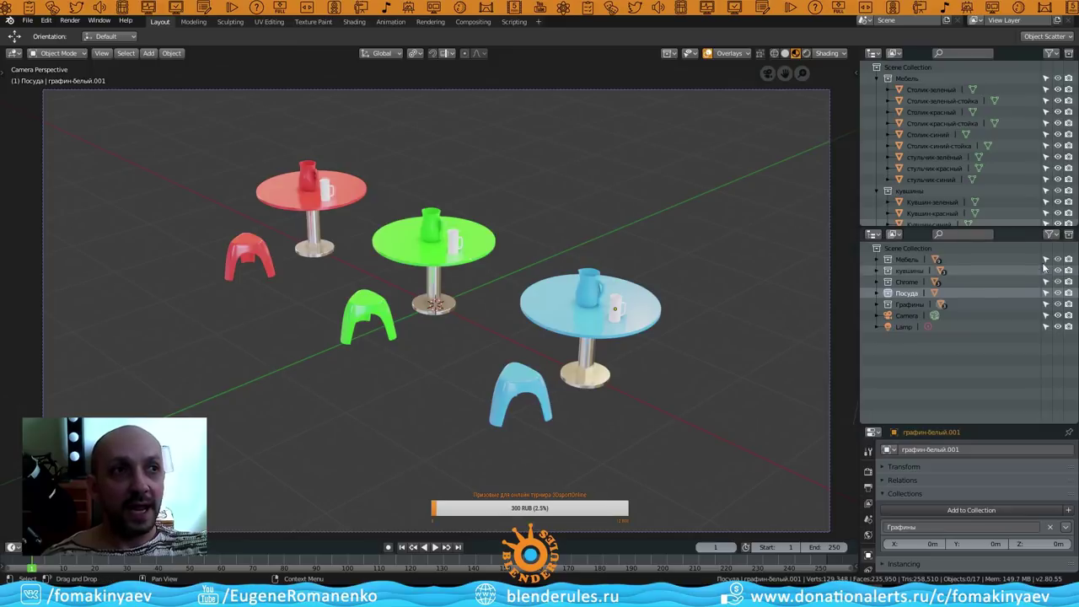
{"action": "left_click", "coordinate": [1050, 234]}
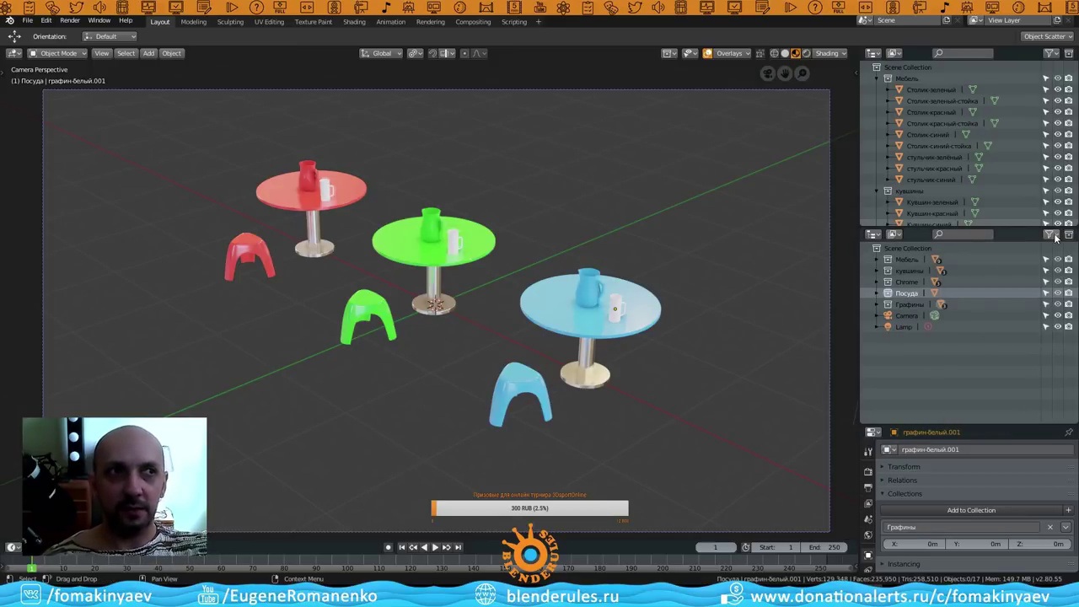
{"action": "left_click", "coordinate": [895, 236]}
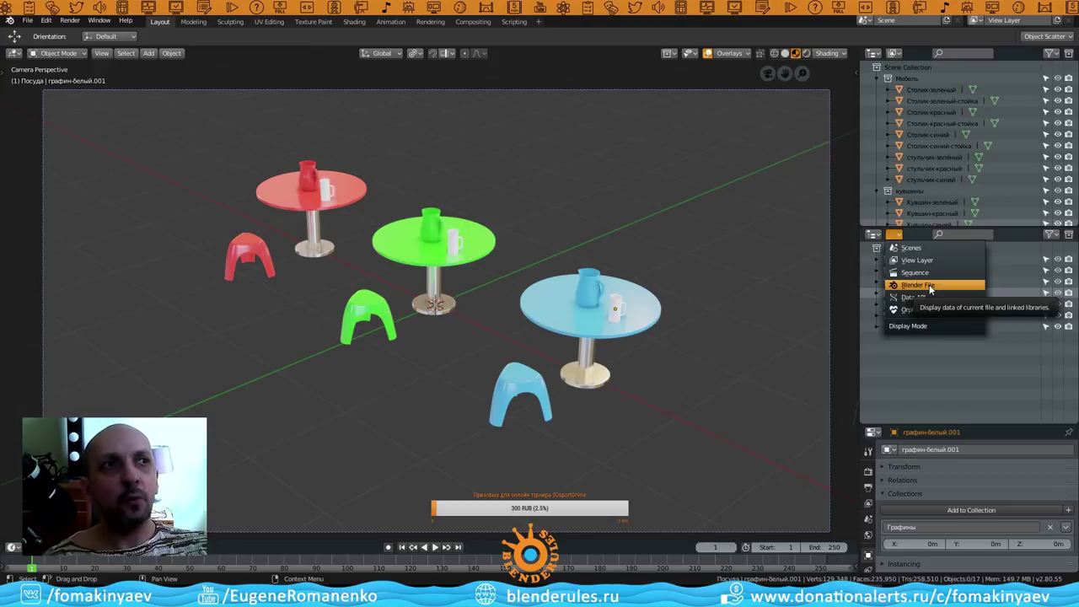
Uncheck Collections in the lower outliner's filter and drag its border down to enlarge the list.
{"action": "left_click", "coordinate": [1052, 235]}
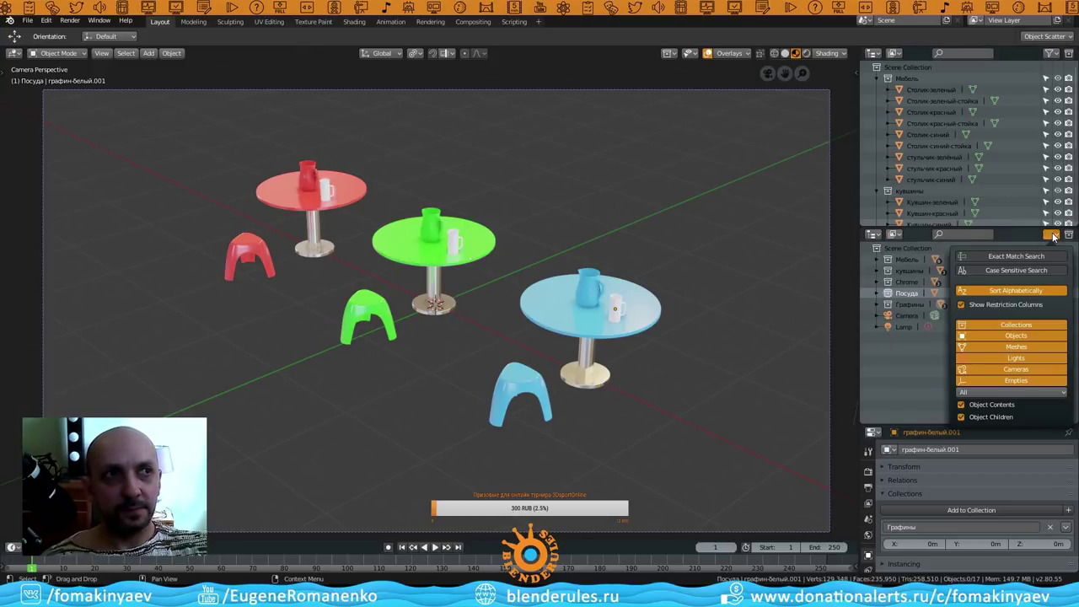
{"action": "left_click", "coordinate": [1052, 235]}
{"action": "left_click", "coordinate": [1052, 235]}
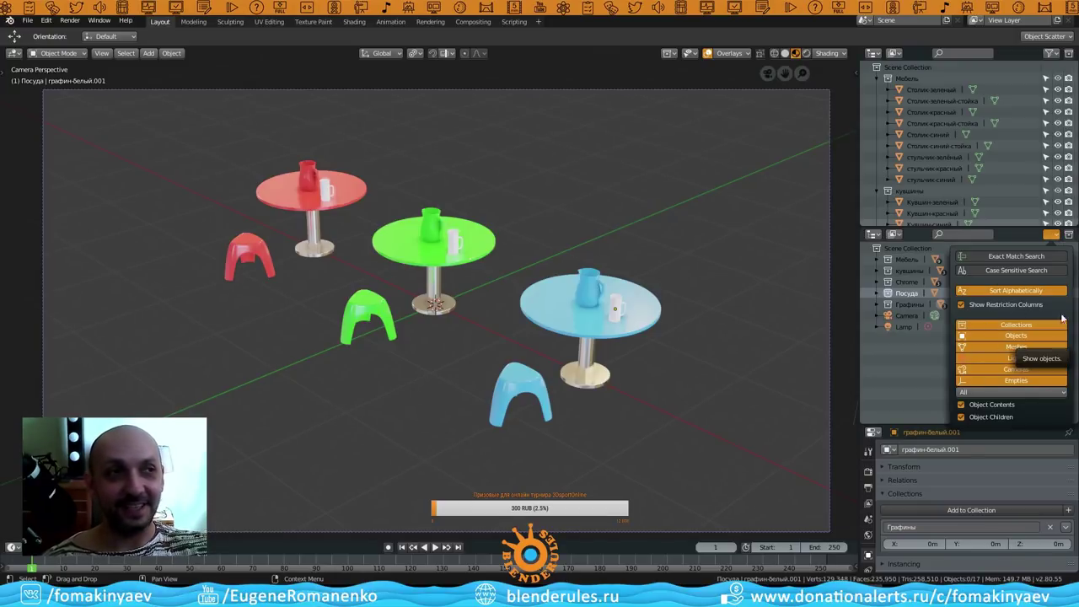
{"action": "left_click", "coordinate": [1054, 236]}
{"action": "left_click", "coordinate": [1054, 236]}
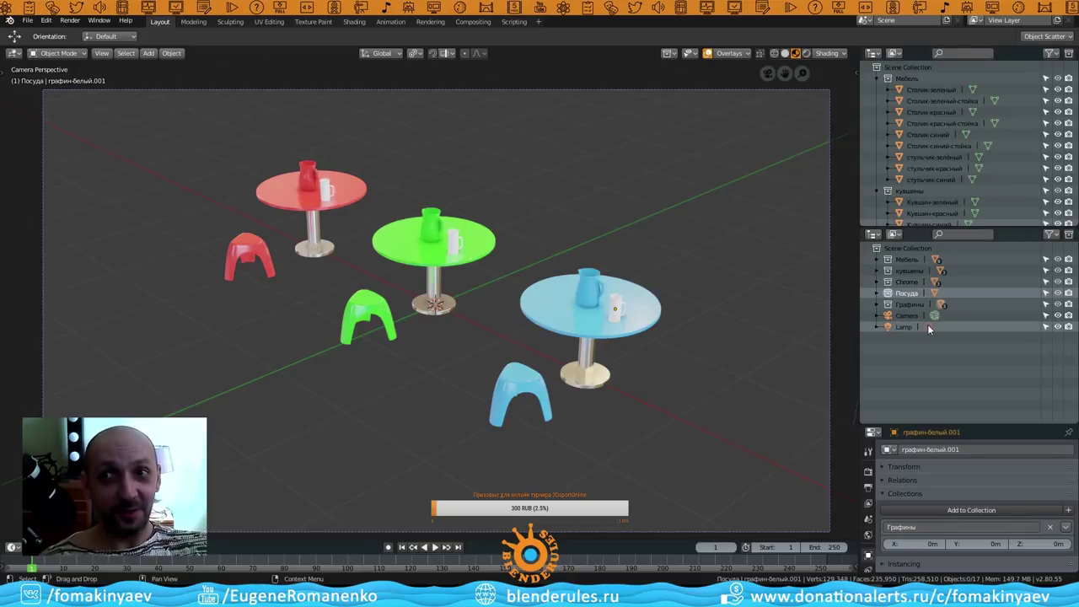
{"action": "left_click", "coordinate": [1053, 235]}
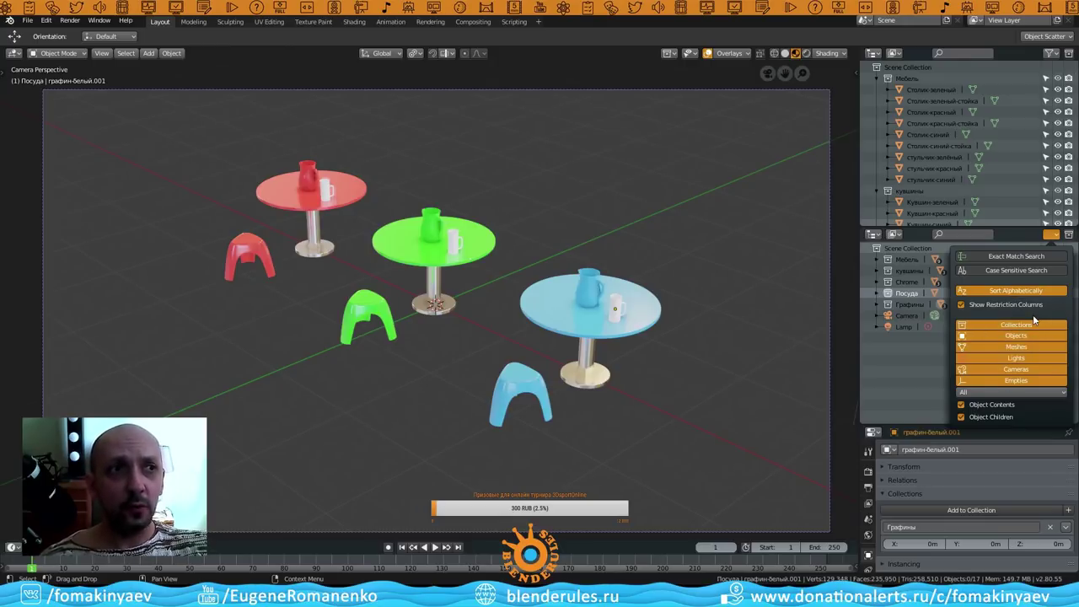
{"action": "left_click", "coordinate": [1005, 327]}
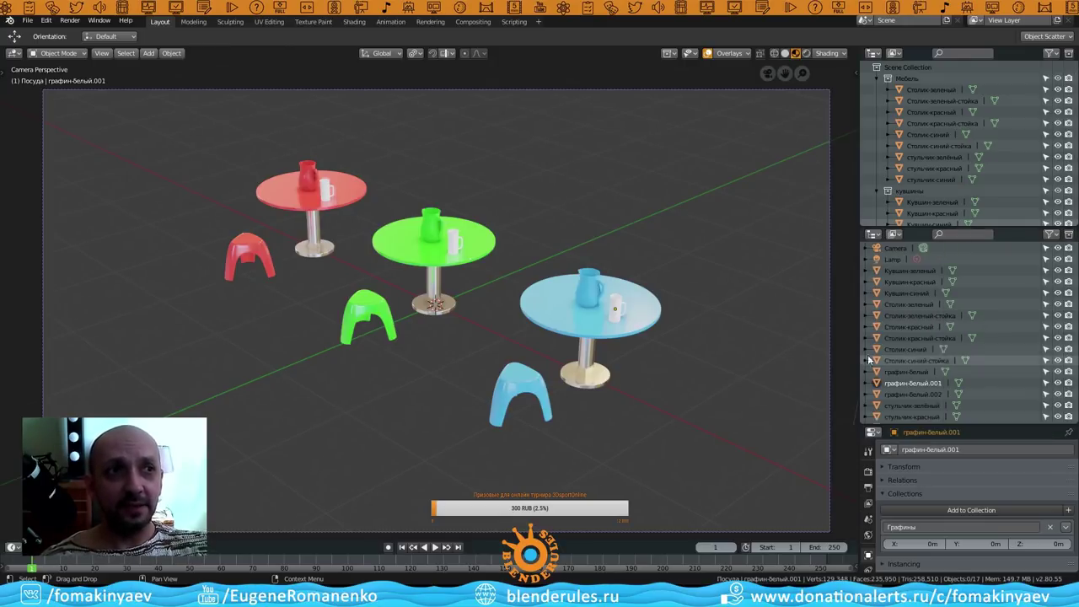
{"action": "left_click_drag", "start_coordinate": [990, 425], "coordinate": [990, 504]}
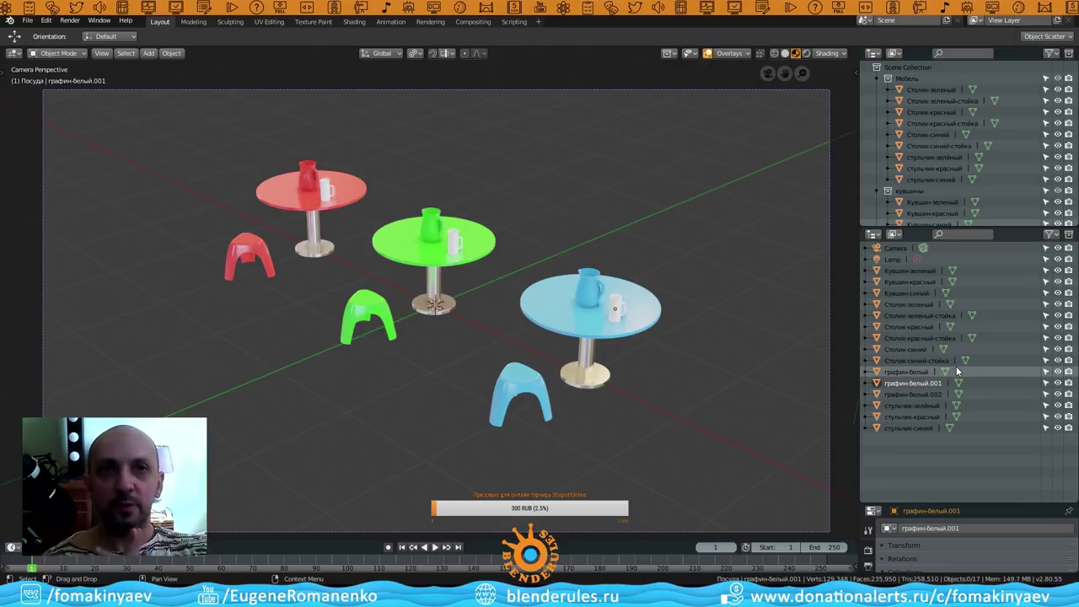
Turn Collections back on, then browse the display mode, collection visibility, overlay and object-type popovers.
{"action": "left_click", "coordinate": [1049, 234]}
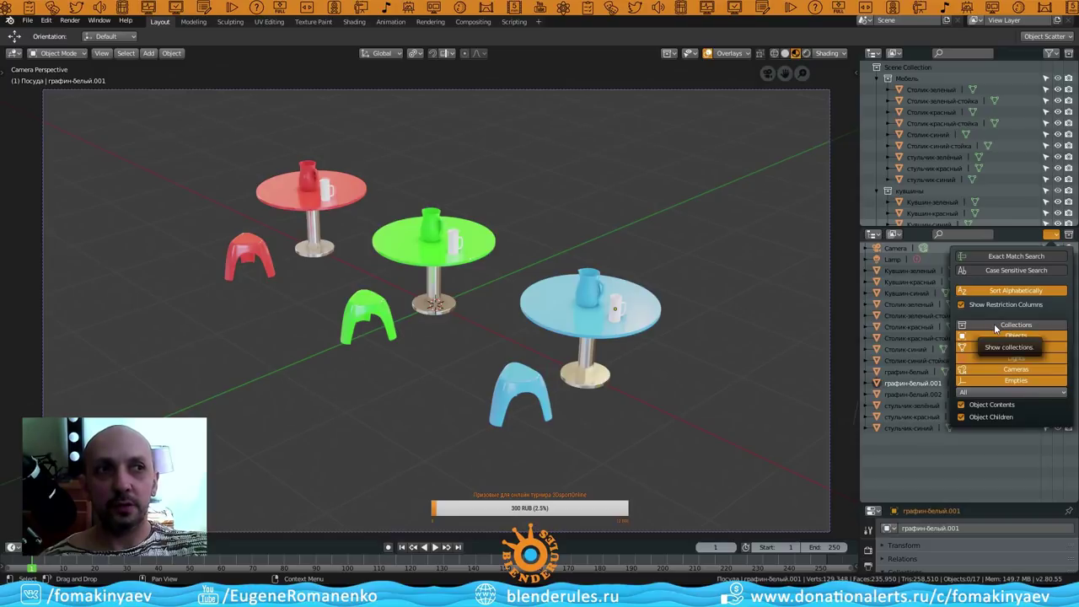
{"action": "left_click", "coordinate": [997, 326]}
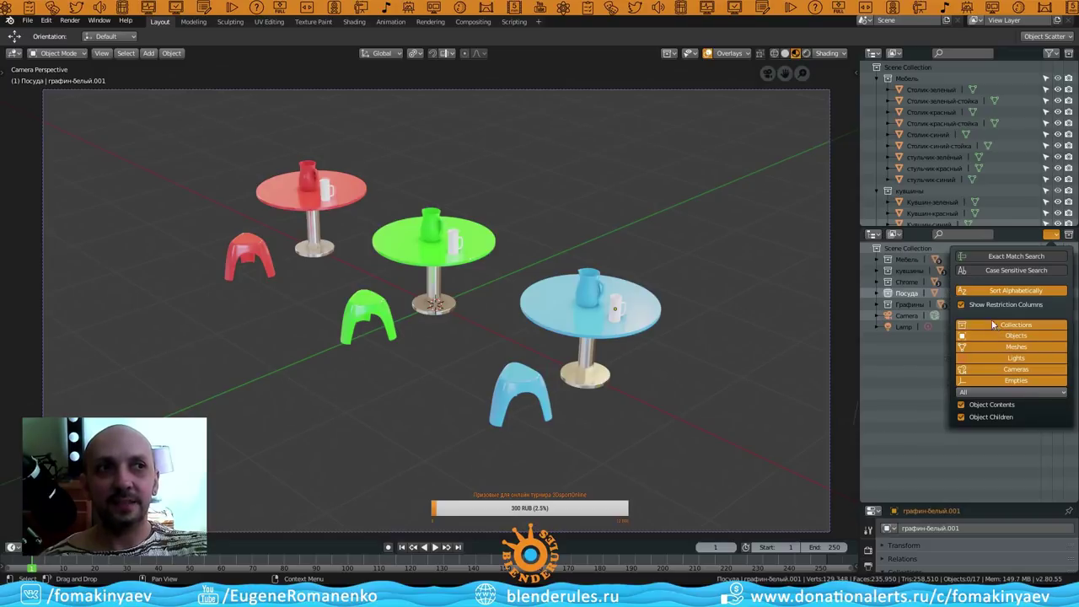
{"action": "left_click", "coordinate": [899, 236]}
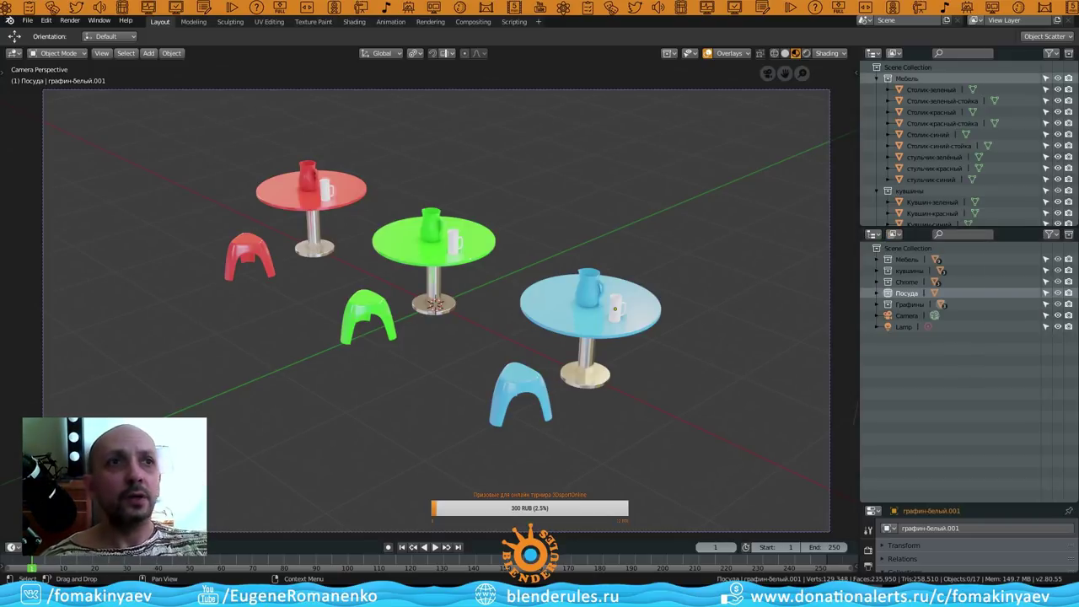
{"action": "left_click", "coordinate": [667, 54]}
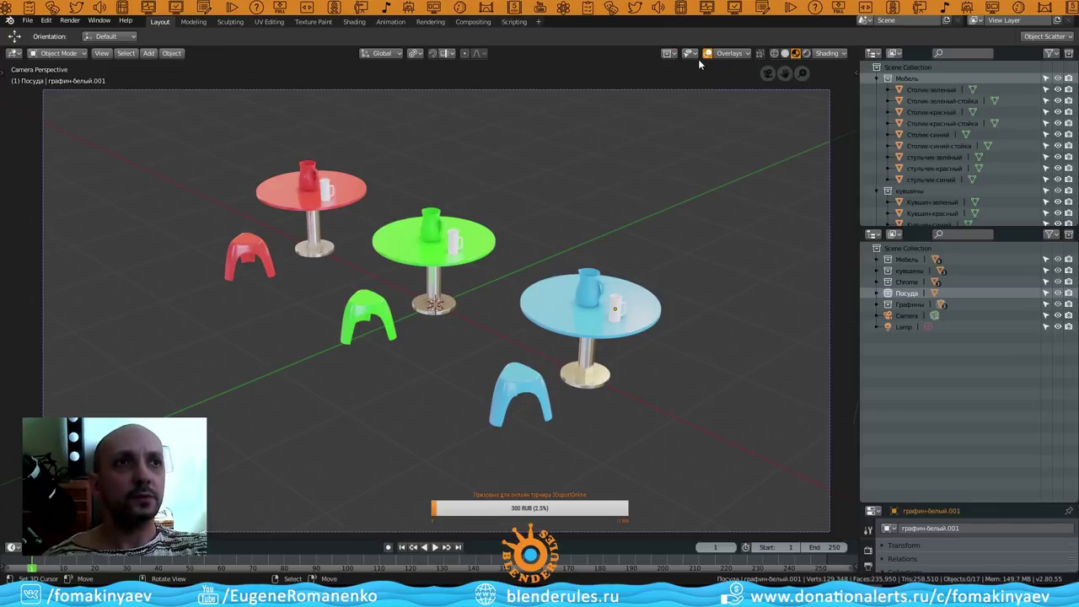
{"action": "left_click", "coordinate": [744, 55]}
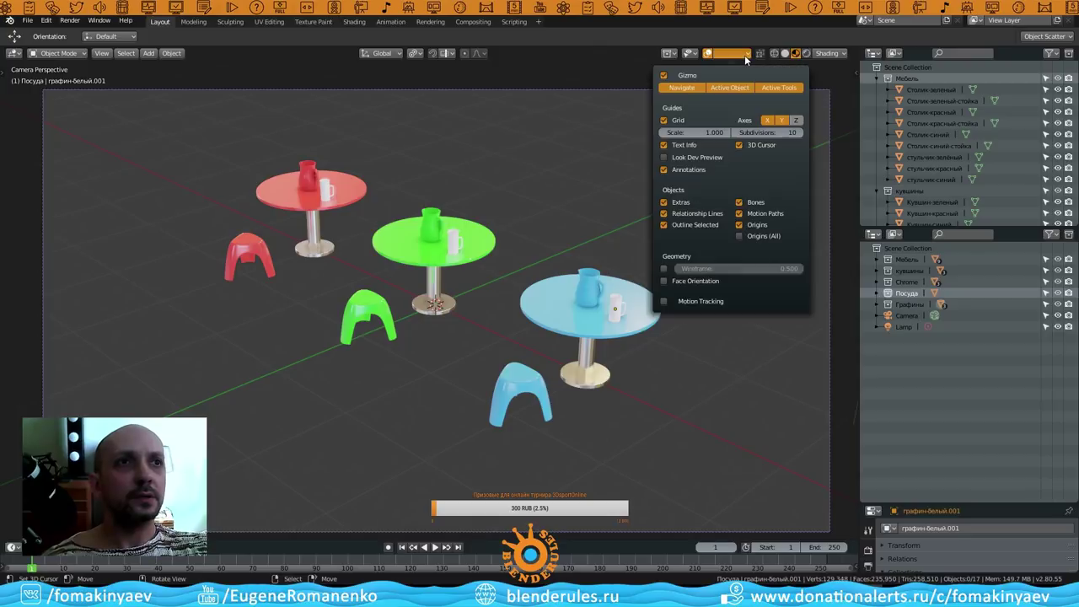
{"action": "left_click", "coordinate": [695, 55]}
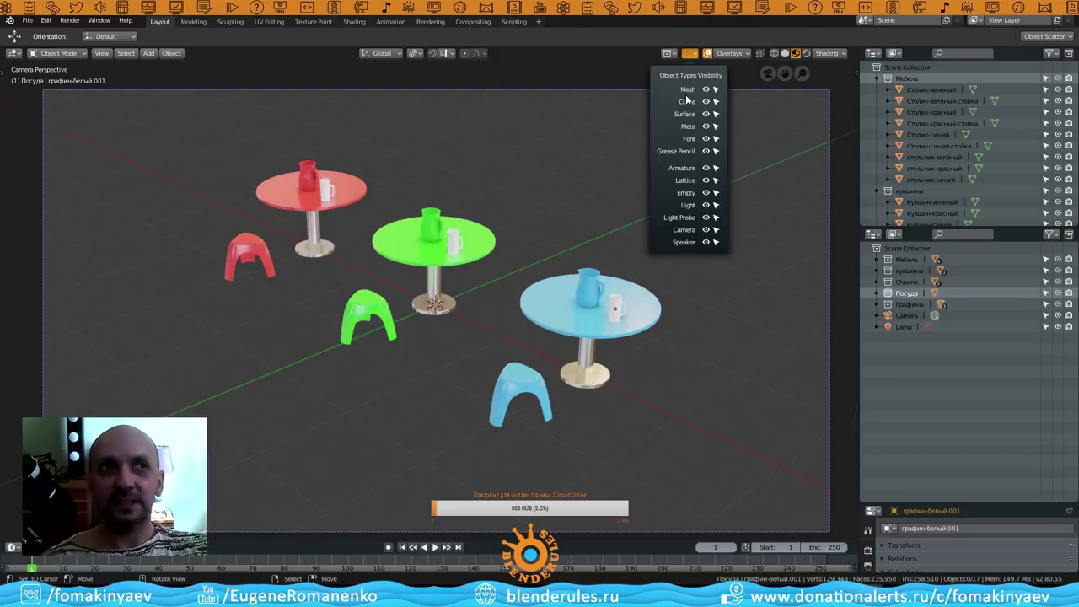
Review the lower outliner's display modes, then uncheck Collections again for a flat object list.
{"action": "left_click", "coordinate": [895, 234]}
{"action": "left_click", "coordinate": [897, 235]}
{"action": "left_click", "coordinate": [897, 235]}
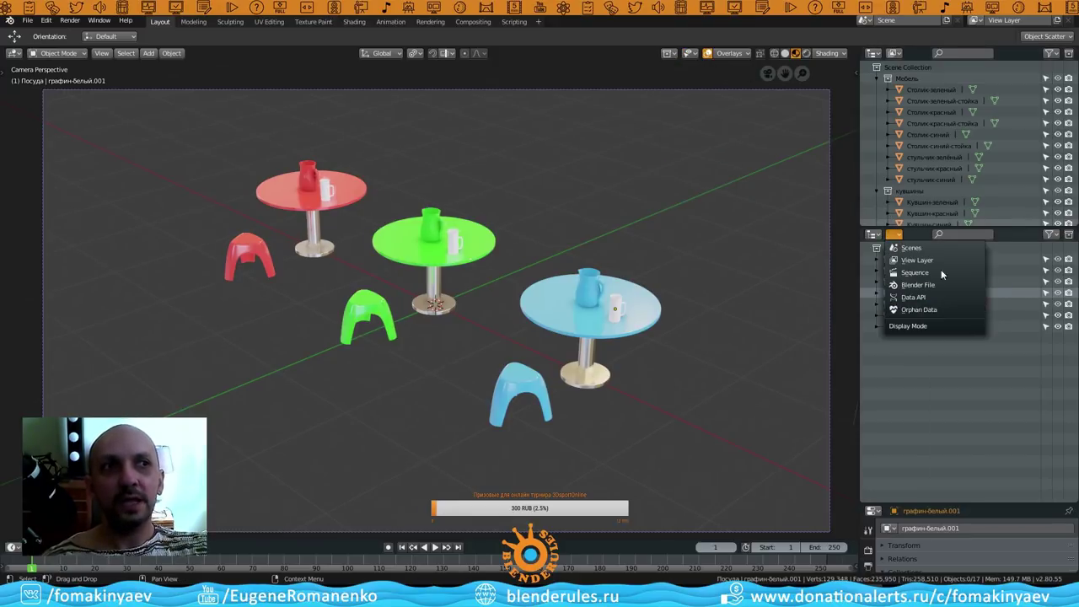
{"action": "left_click", "coordinate": [897, 235]}
{"action": "left_click", "coordinate": [898, 235]}
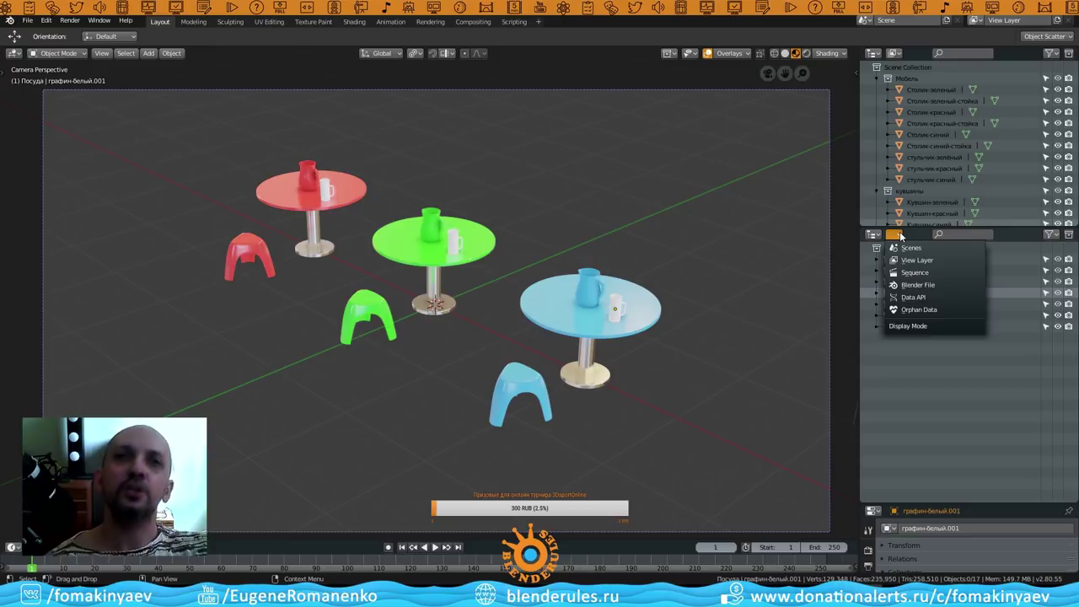
{"action": "left_click", "coordinate": [1054, 235]}
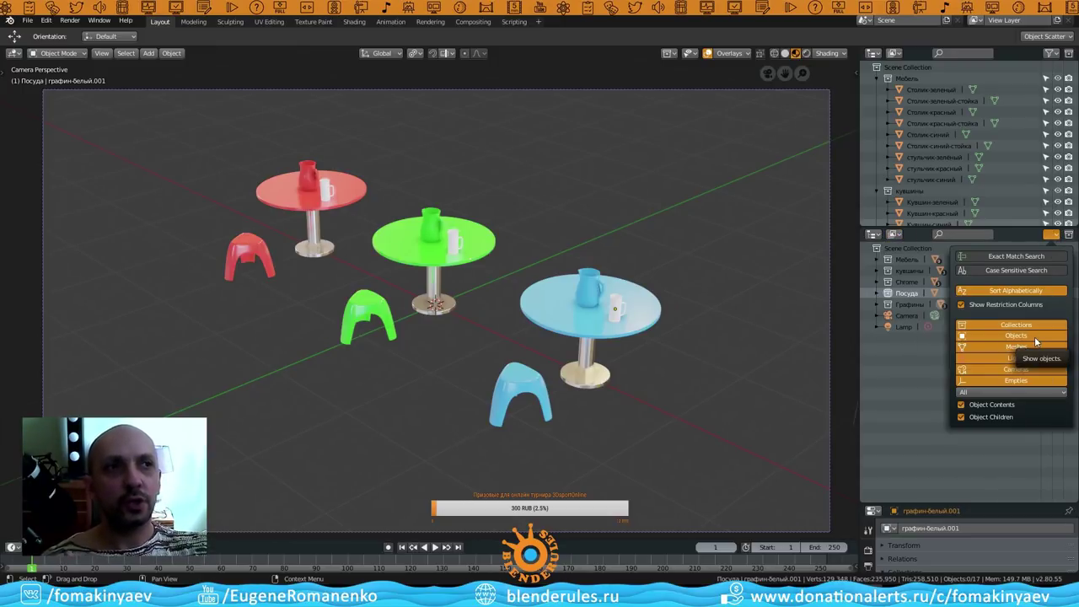
{"action": "left_click", "coordinate": [1052, 236]}
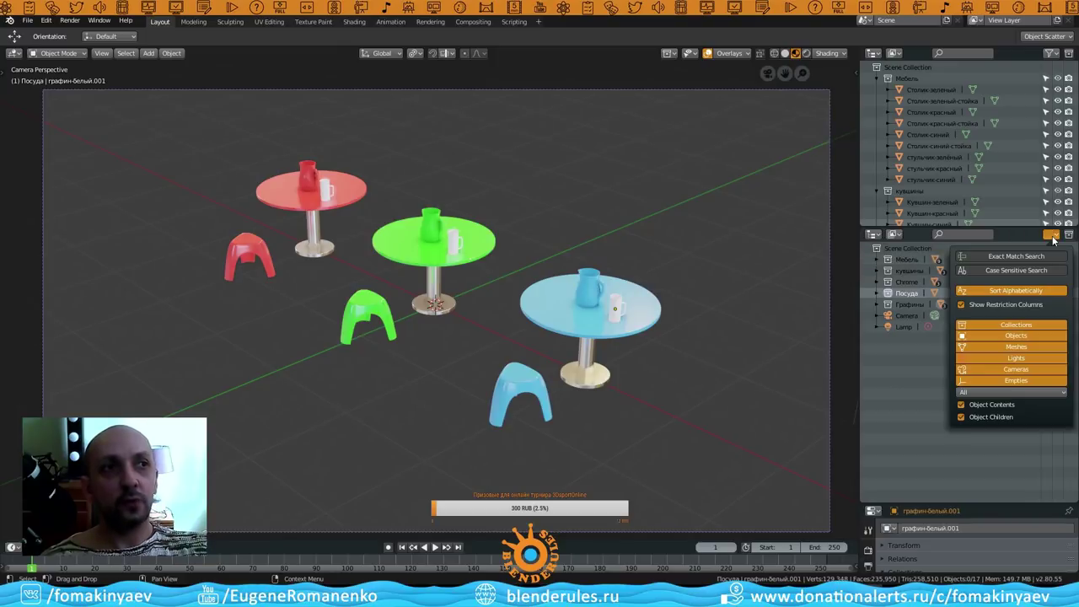
{"action": "left_click", "coordinate": [1008, 327]}
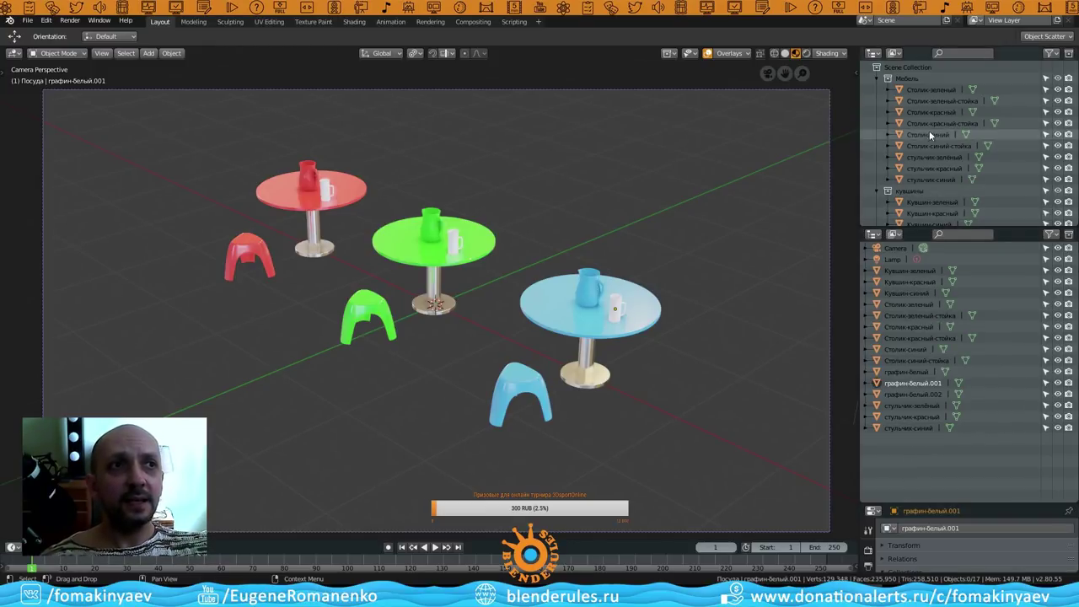
Collapse the Мебель, кувшины, Chrome, Посуда and Графины collections in the upper outliner.
{"action": "left_click", "coordinate": [877, 78]}
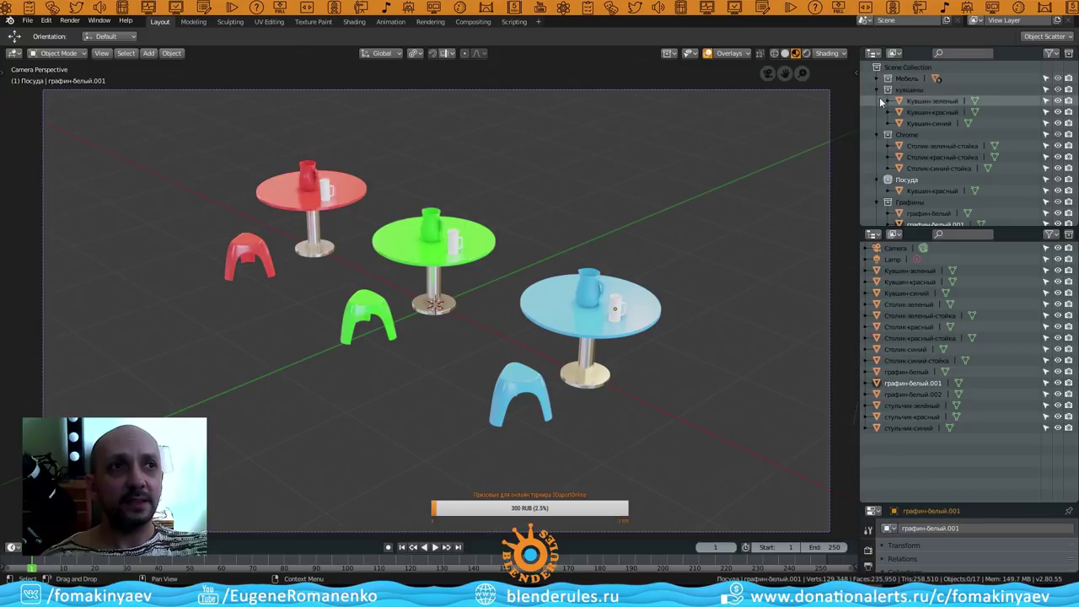
{"action": "left_click", "coordinate": [876, 90]}
{"action": "left_click", "coordinate": [877, 100]}
{"action": "left_click", "coordinate": [877, 111]}
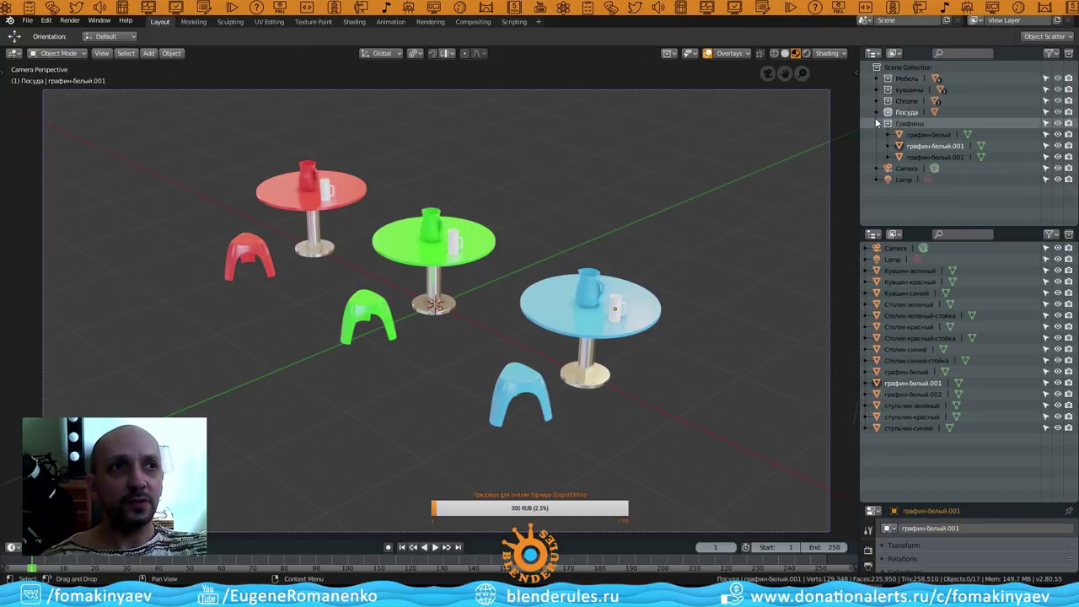
{"action": "left_click", "coordinate": [875, 123]}
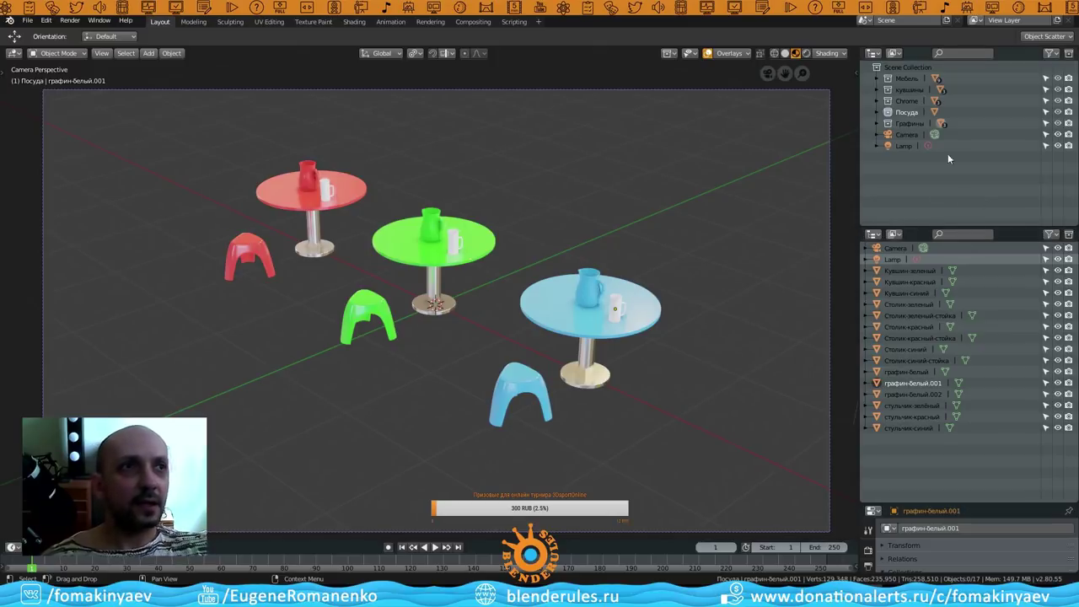
Briefly expand Посуда, Графины and кувшины to check their contents, then fold each back up.
{"action": "left_click", "coordinate": [877, 111]}
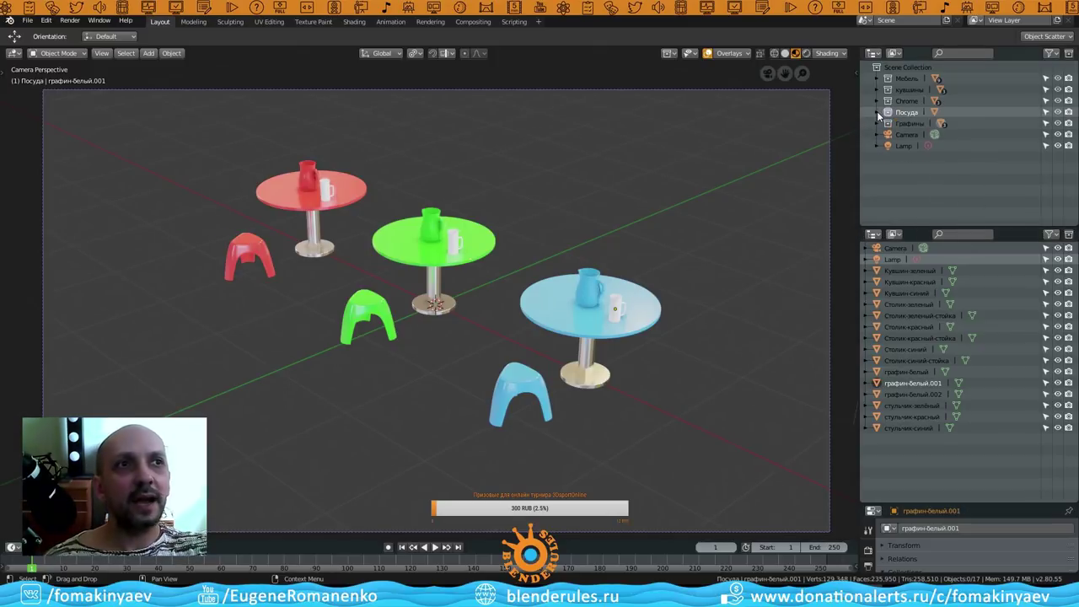
{"action": "left_click", "coordinate": [877, 111]}
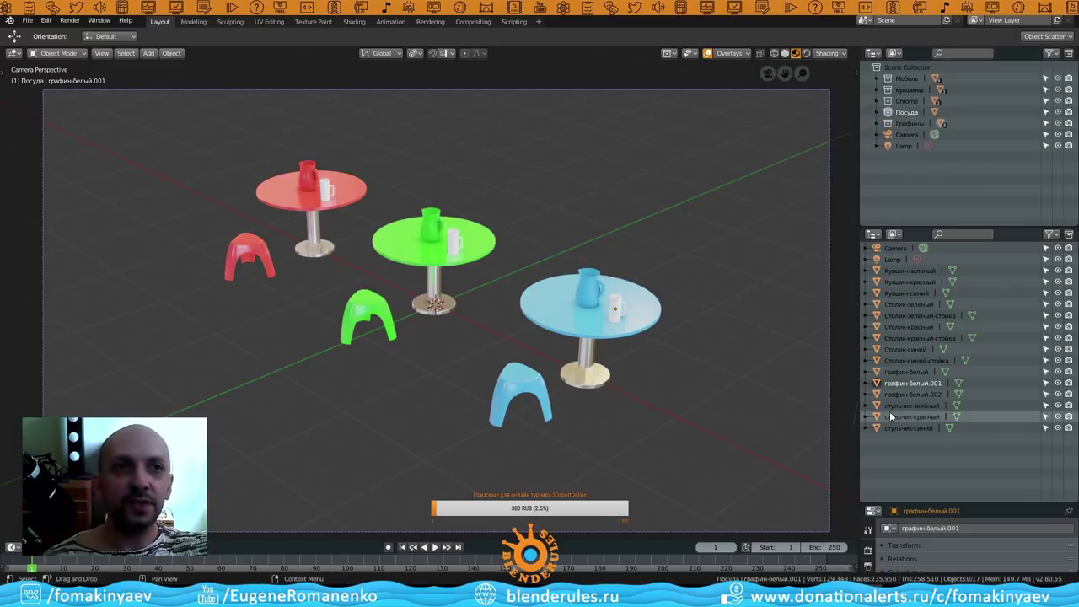
{"action": "left_click", "coordinate": [879, 123]}
{"action": "left_click", "coordinate": [877, 122]}
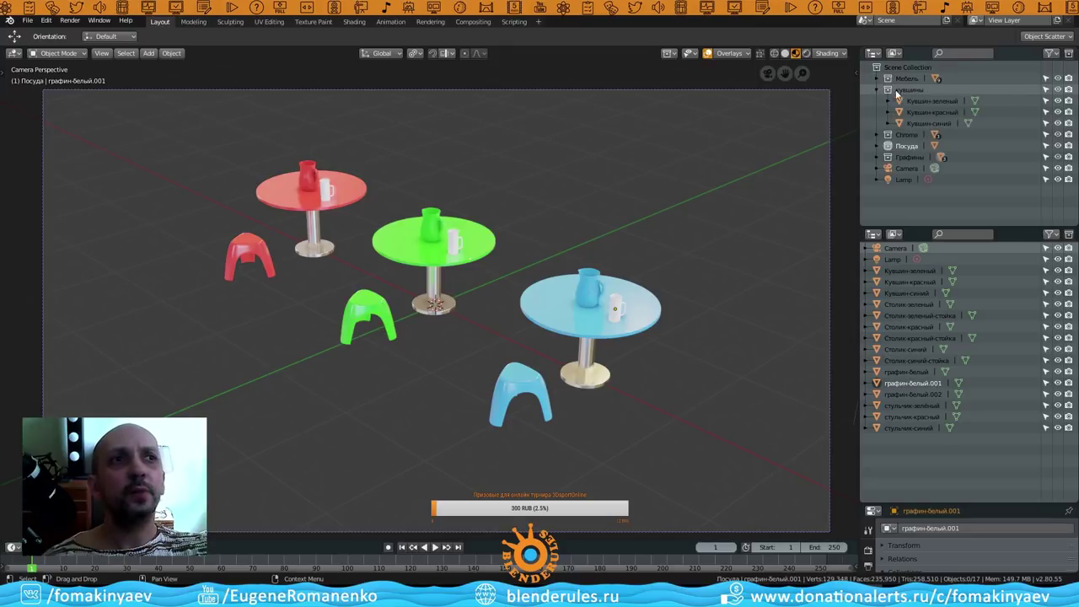
{"action": "left_click", "coordinate": [877, 89]}
{"action": "left_click", "coordinate": [877, 90]}
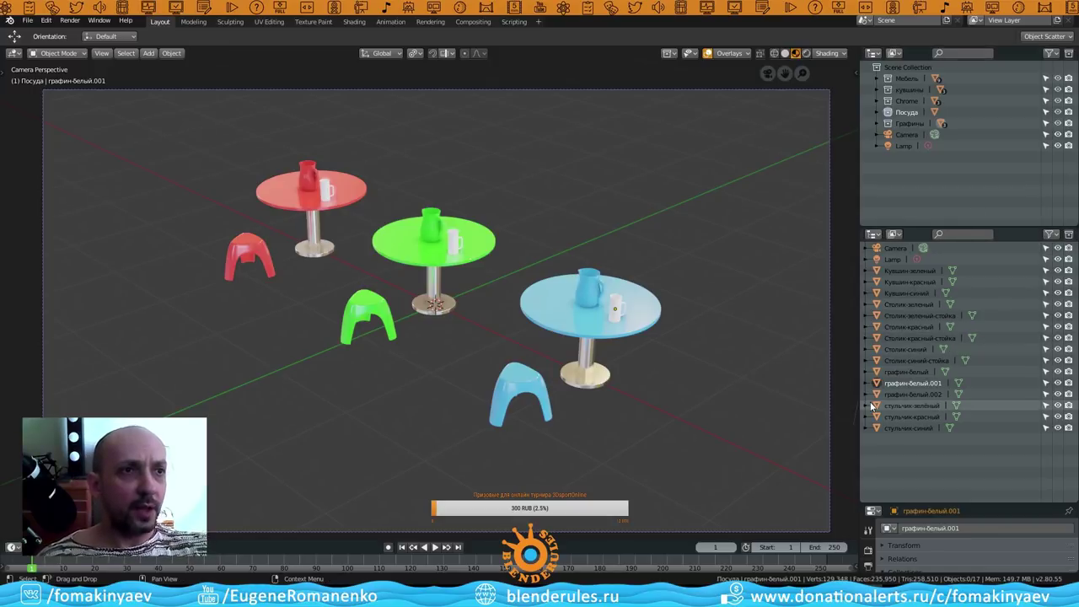
Select the green, red and blue Кувшин jugs plus the three графин-белый decanters in the lower outliner.
{"action": "left_click", "coordinate": [918, 271]}
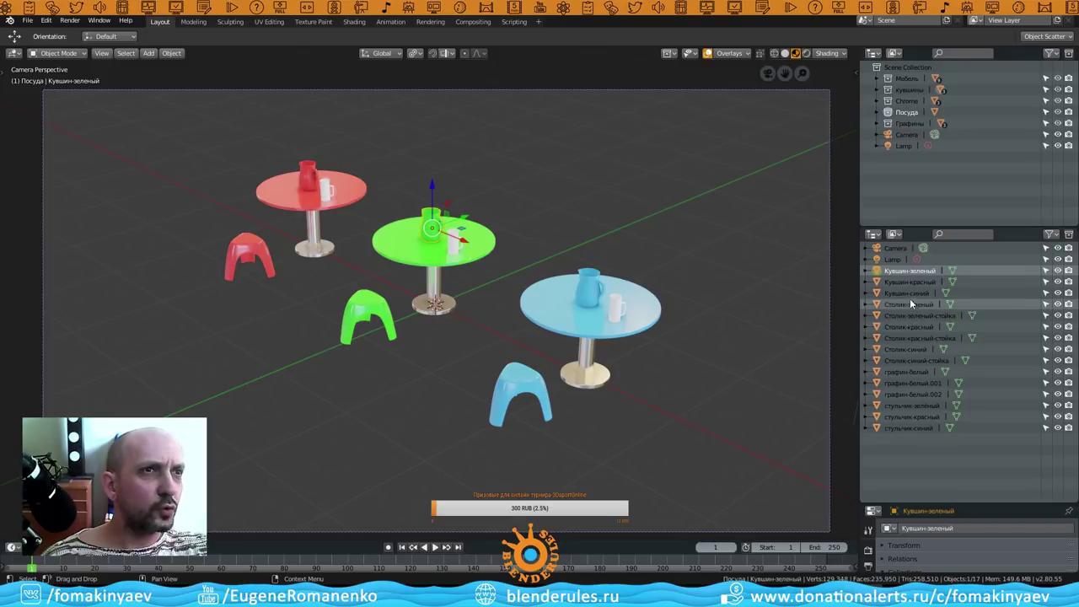
{"action": "left_click", "coordinate": [904, 282], "text": "ctrl"}
{"action": "left_click", "coordinate": [901, 293], "text": "ctrl"}
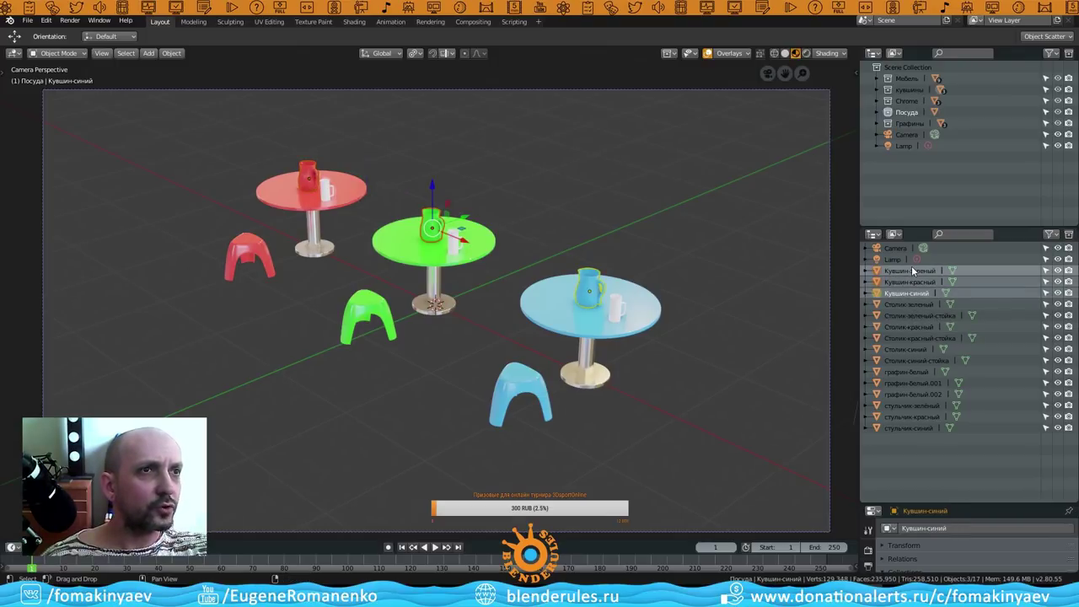
{"action": "left_click", "coordinate": [911, 443]}
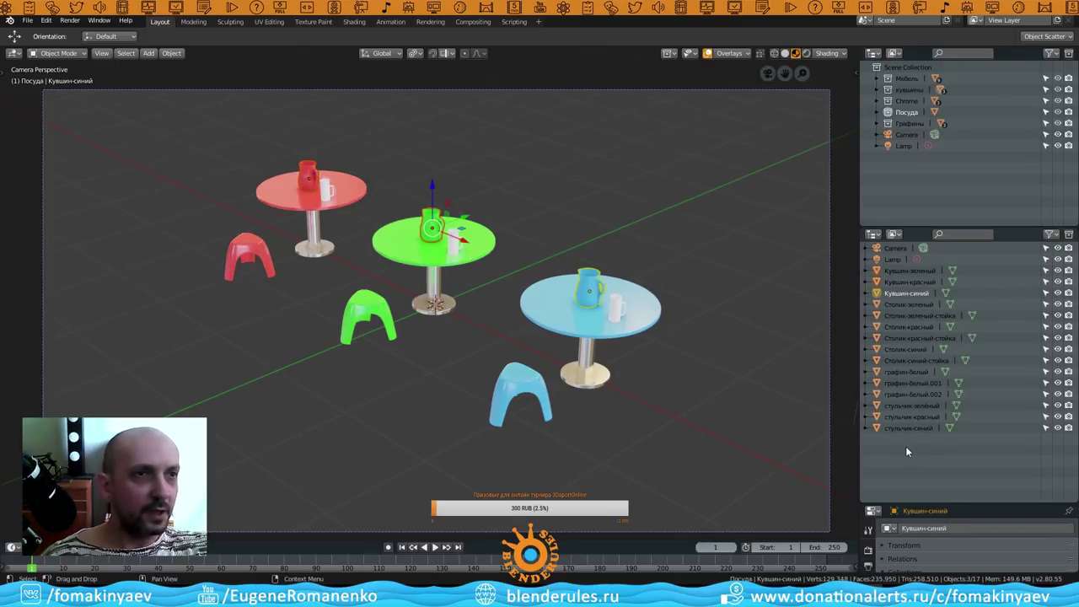
{"action": "left_click_drag", "start_coordinate": [904, 445], "coordinate": [902, 300]}
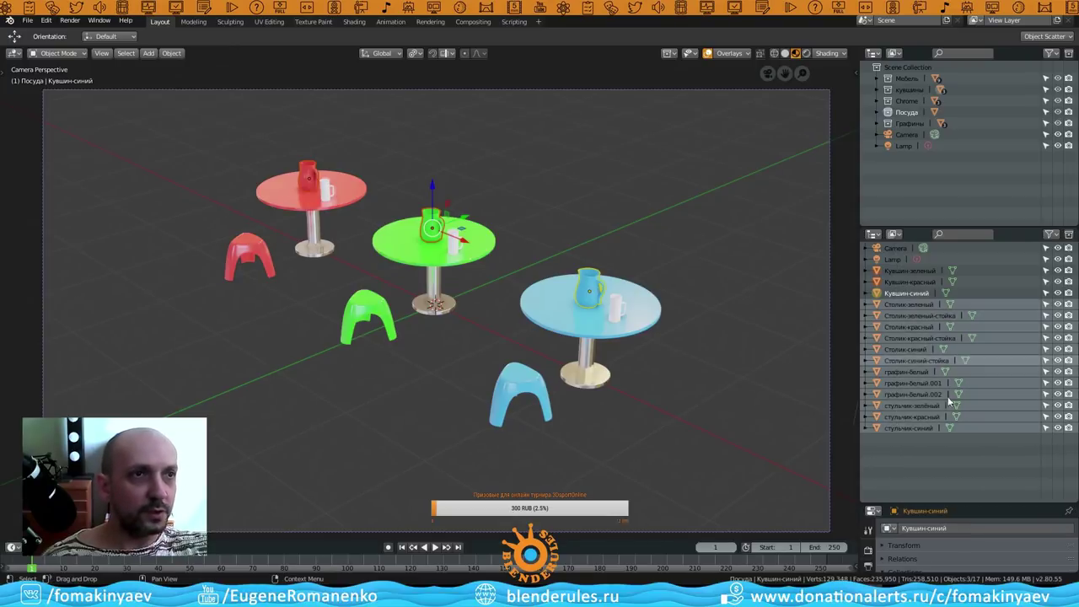
{"action": "left_click", "coordinate": [931, 401]}
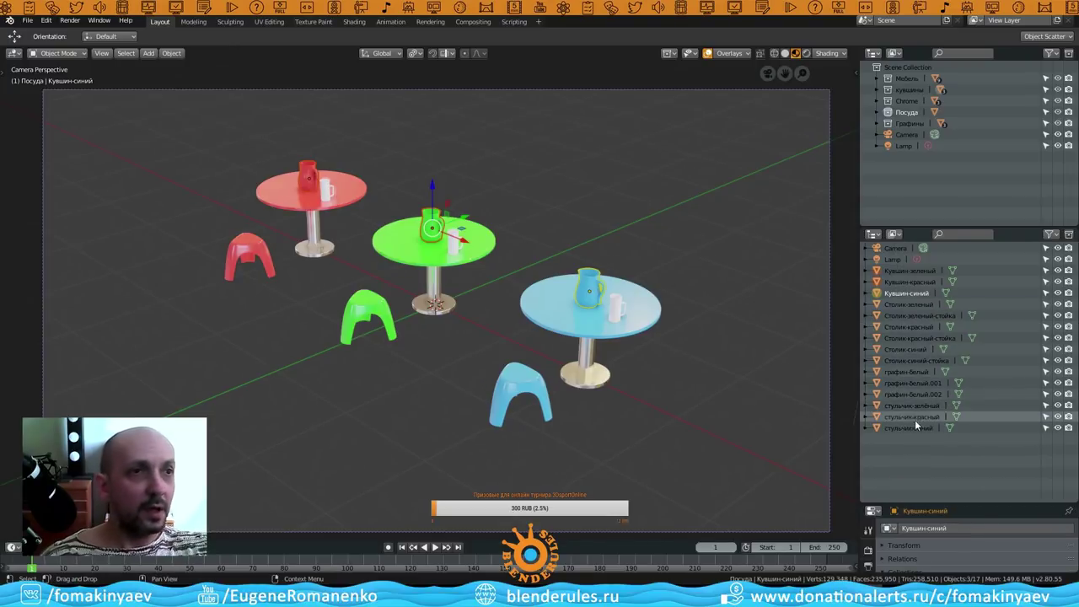
{"action": "left_click", "coordinate": [906, 272]}
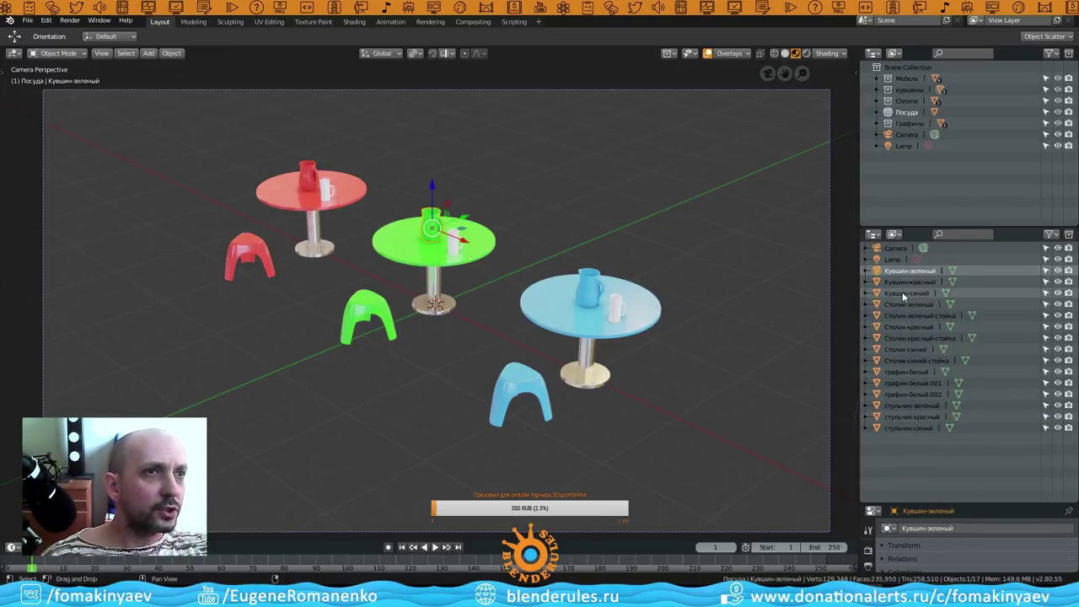
{"action": "left_click", "coordinate": [903, 284], "text": "ctrl"}
{"action": "left_click", "coordinate": [901, 293], "text": "ctrl"}
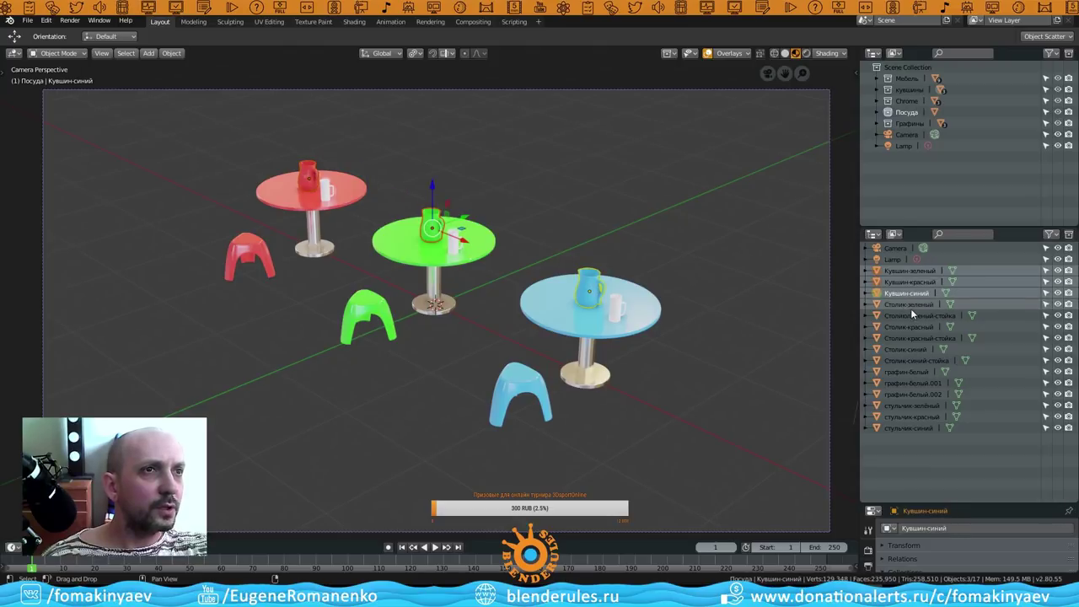
{"action": "left_click", "coordinate": [910, 371], "text": "ctrl"}
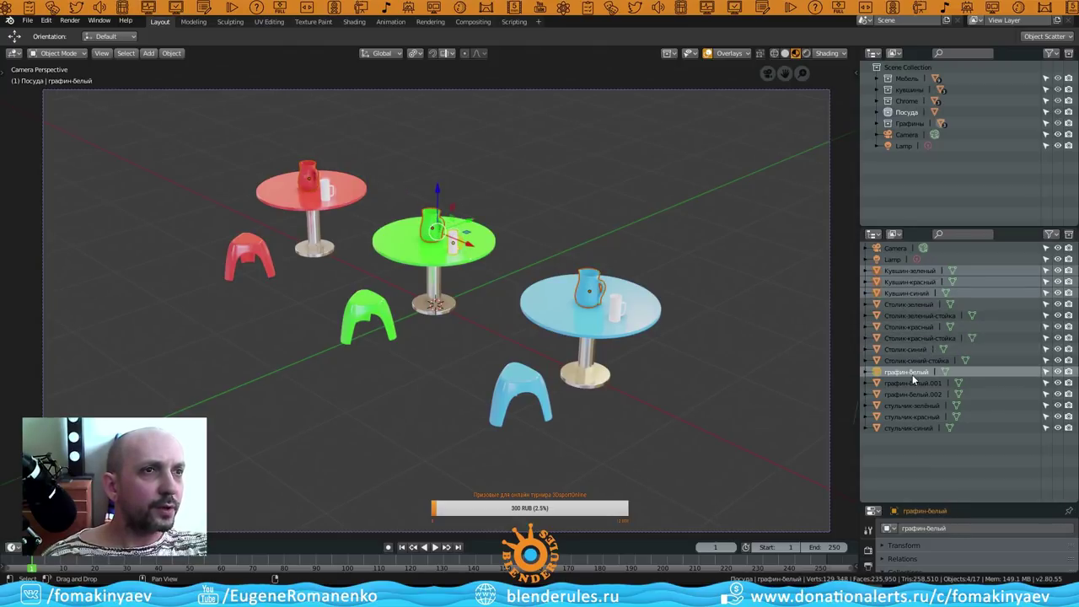
{"action": "left_click", "coordinate": [910, 383], "text": "ctrl"}
{"action": "left_click", "coordinate": [908, 394], "text": "ctrl"}
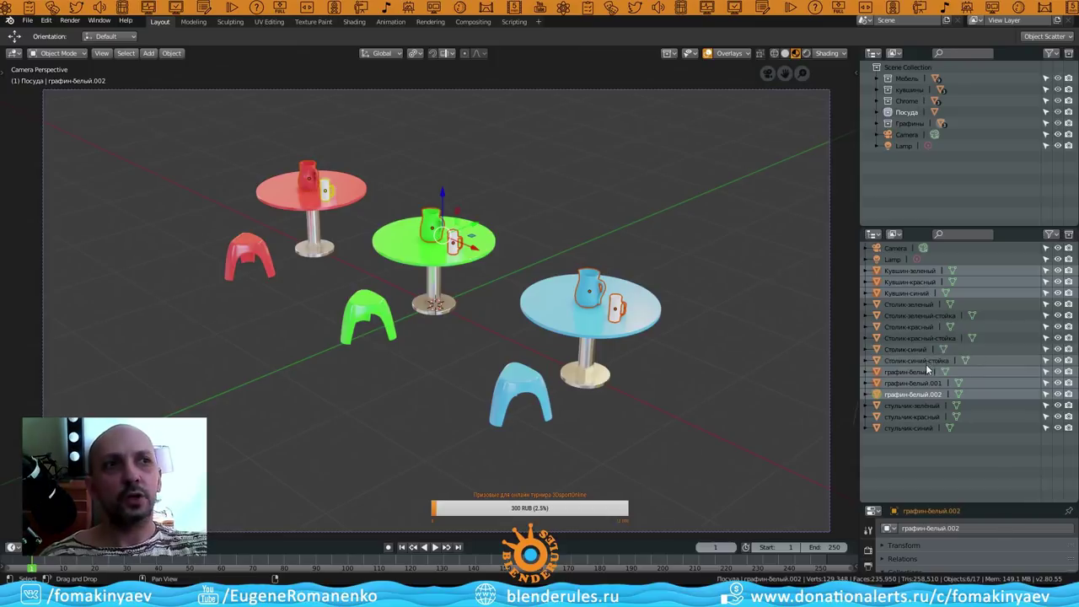
Check the Посуда collection, then drag the selected jugs and decanters onto Посуда to link them.
{"action": "left_click", "coordinate": [877, 112]}
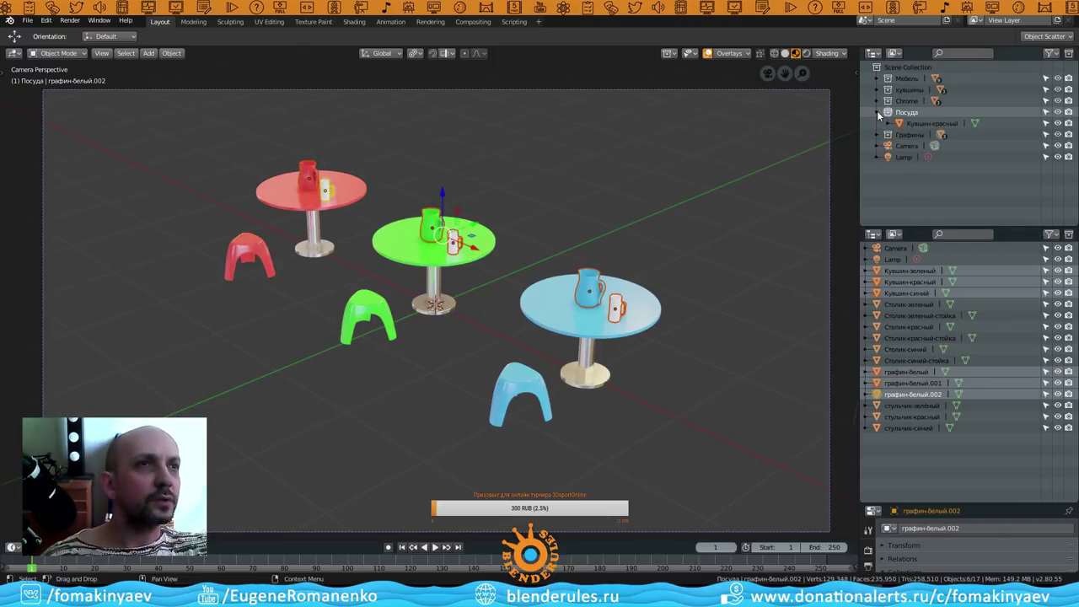
{"action": "left_click", "coordinate": [877, 112]}
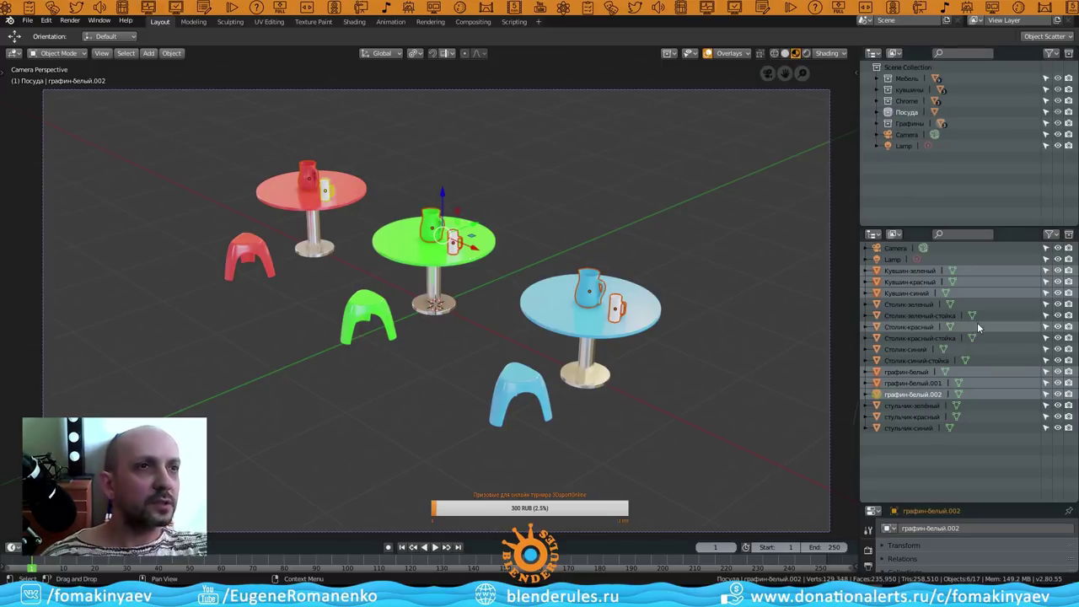
{"action": "left_click", "coordinate": [916, 282]}
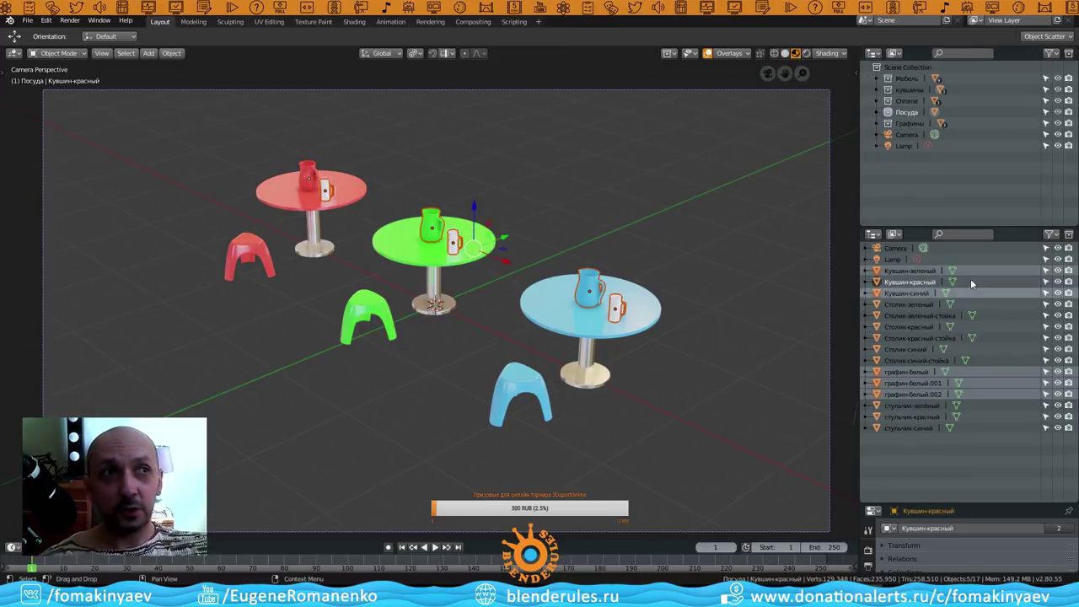
{"action": "left_click", "coordinate": [1051, 234]}
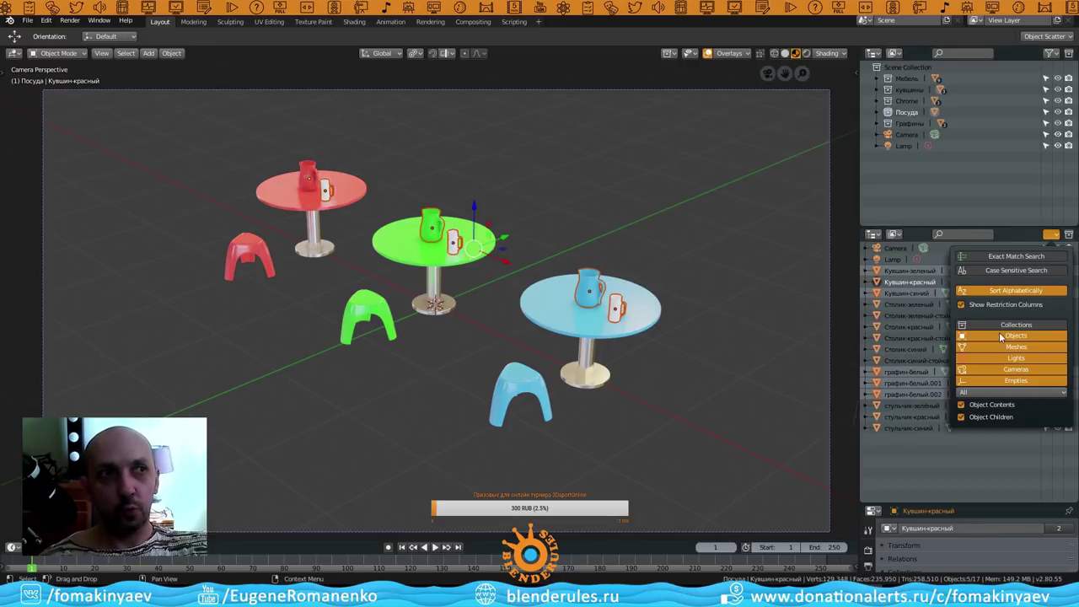
{"action": "mouse_move", "coordinate": [896, 371]}
{"action": "left_mouse_down"}
{"action": "mouse_move", "coordinate": [925, 206]}
{"action": "mouse_move", "coordinate": [906, 120]}
{"action": "left_mouse_up"}
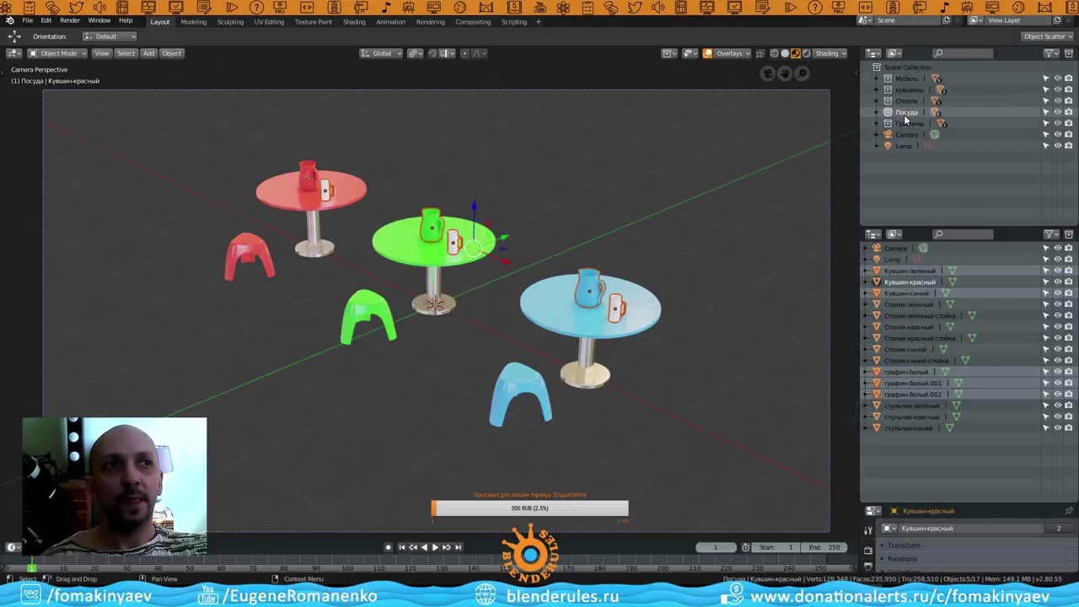
{"action": "left_click", "coordinate": [877, 113]}
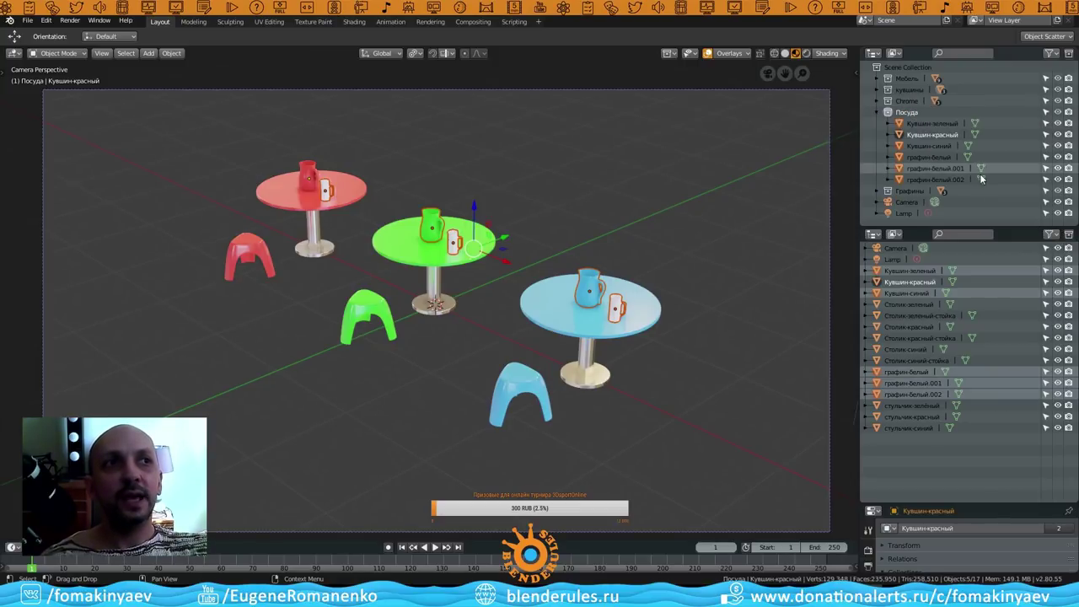
{"action": "left_click", "coordinate": [878, 112]}
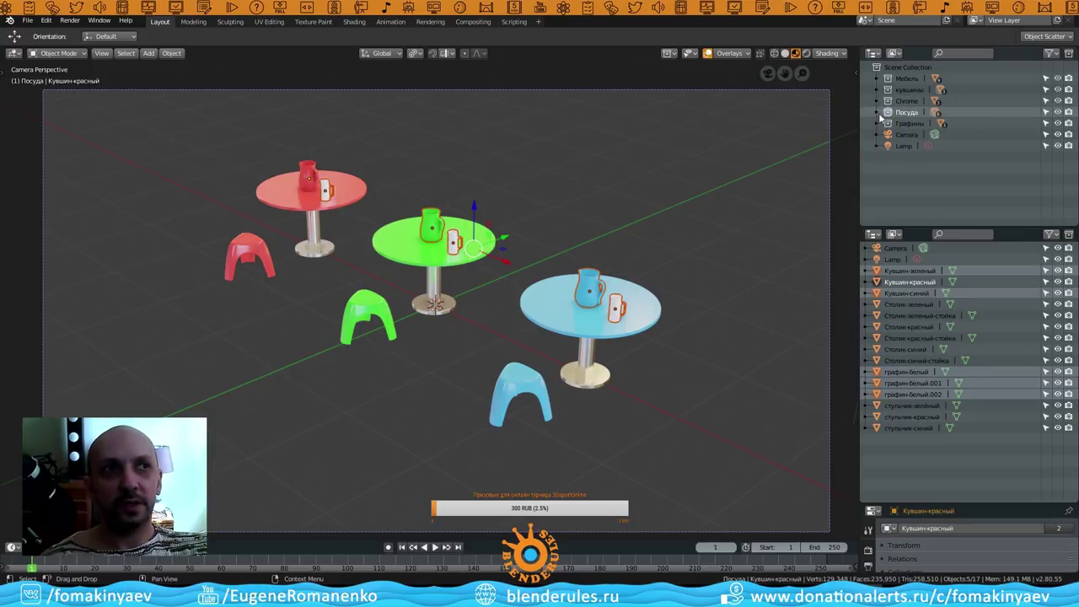
{"action": "left_click", "coordinate": [877, 89]}
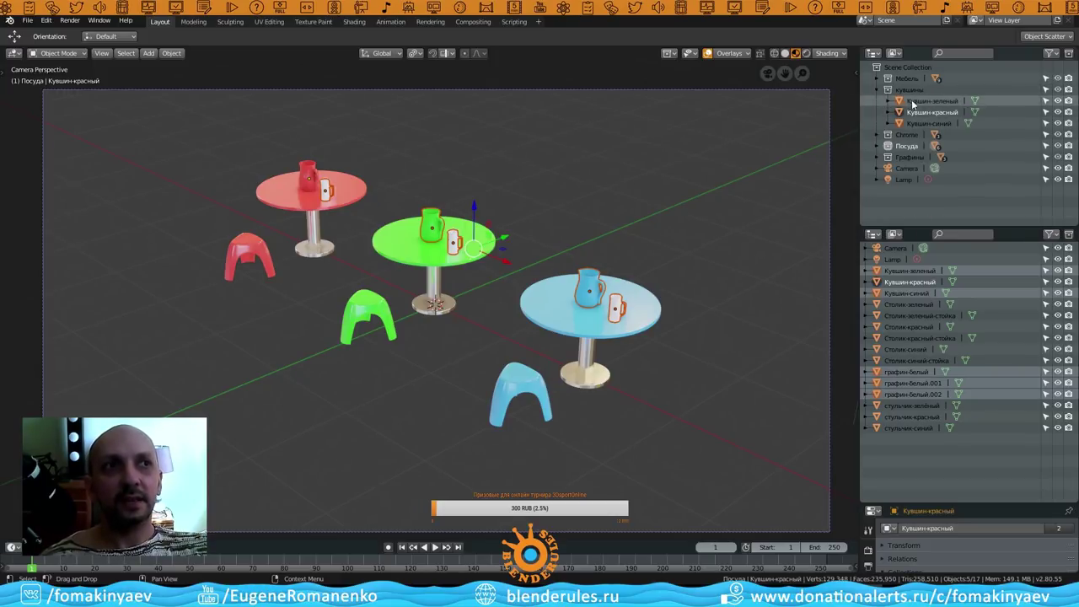
{"action": "left_click", "coordinate": [878, 90]}
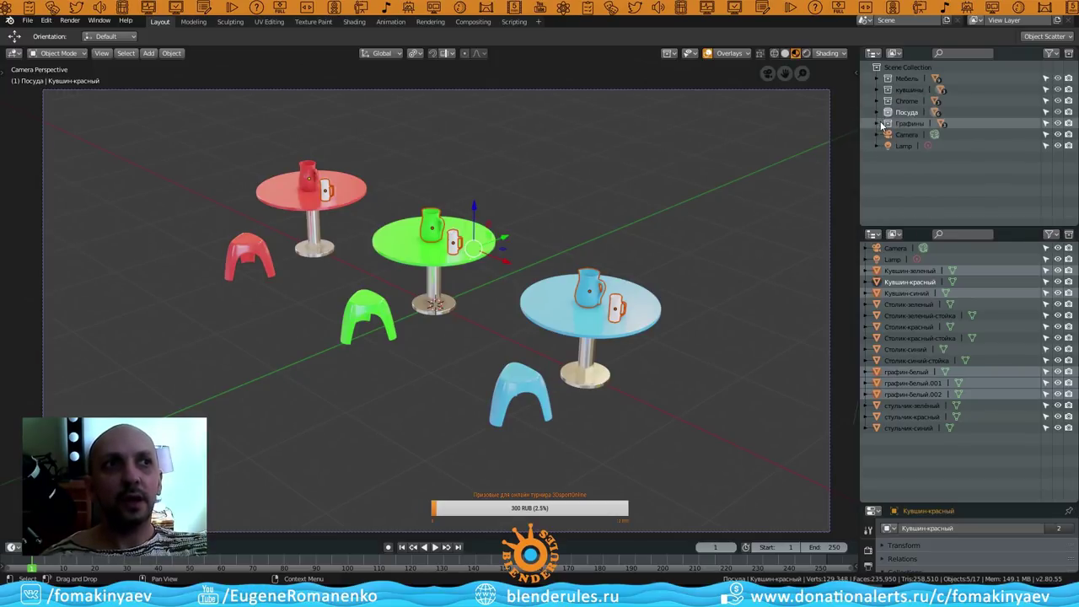
{"action": "left_click", "coordinate": [877, 123]}
{"action": "left_click", "coordinate": [877, 123]}
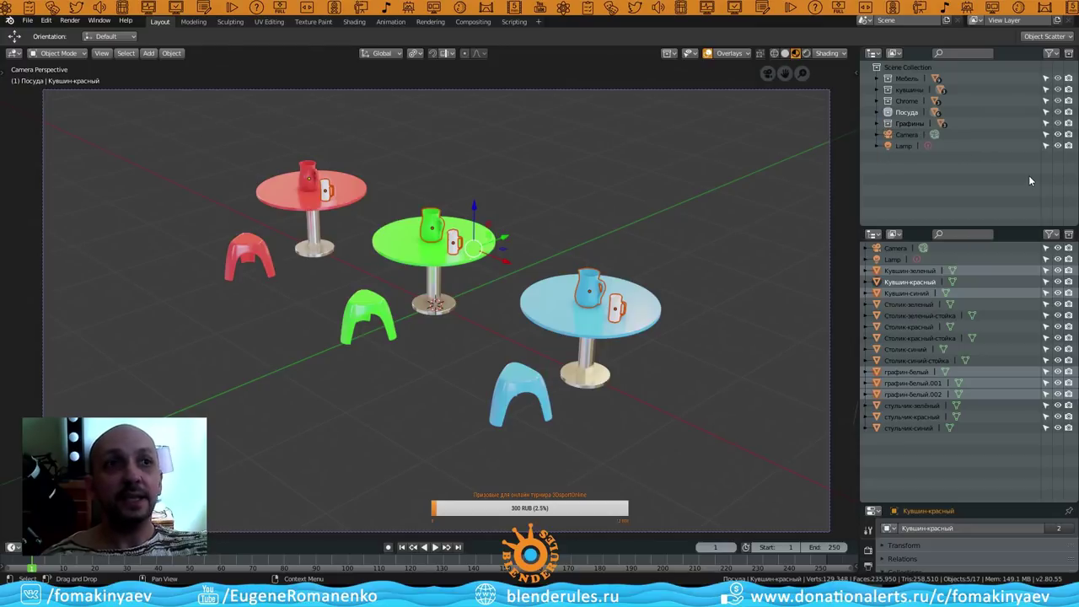
{"action": "left_click", "coordinate": [532, 248]}
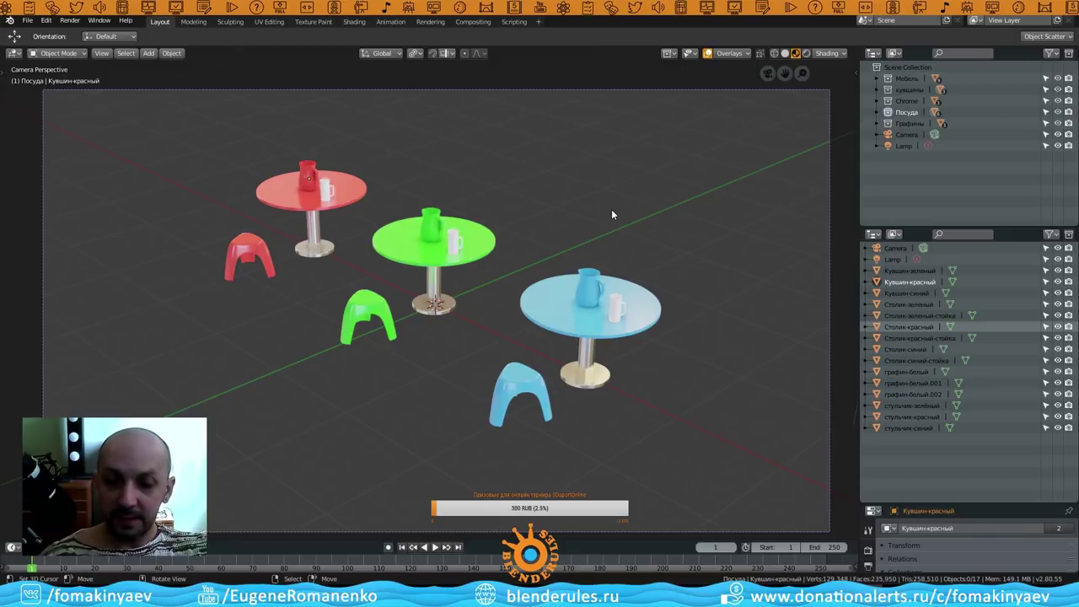
{"action": "left_click", "coordinate": [1057, 112]}
{"action": "left_click", "coordinate": [1058, 112]}
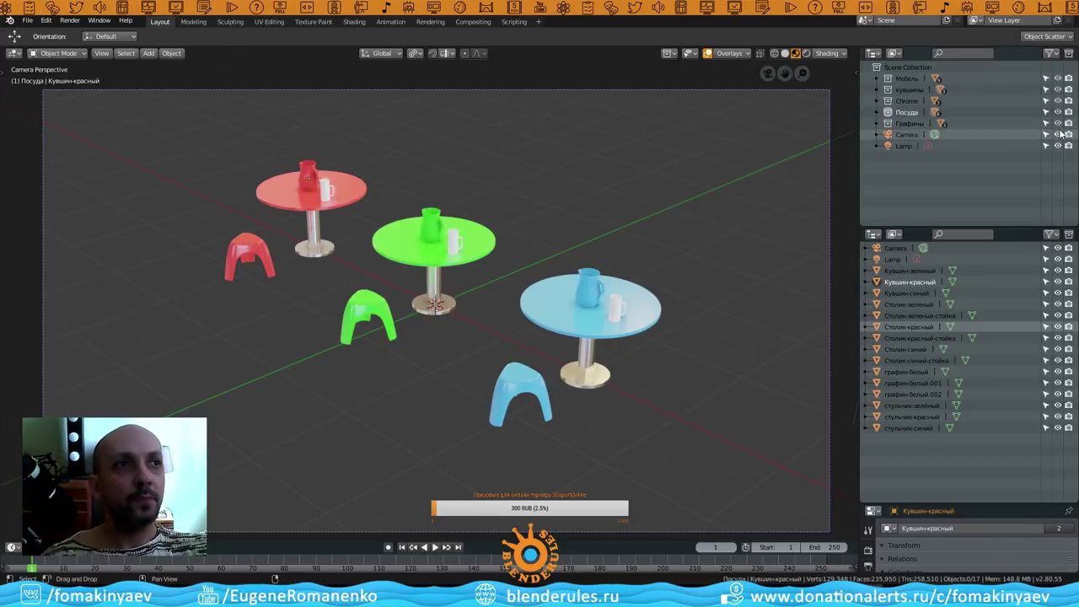
{"action": "left_click", "coordinate": [1058, 123]}
{"action": "left_click", "coordinate": [1058, 123]}
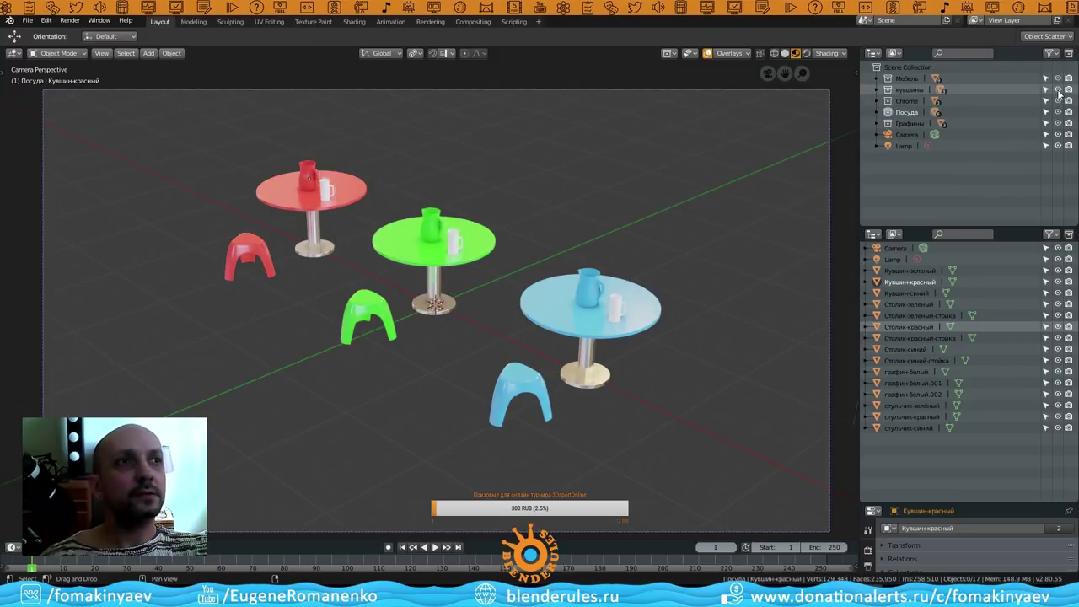
{"action": "left_click", "coordinate": [1058, 90]}
{"action": "left_click", "coordinate": [1058, 90]}
{"action": "left_click", "coordinate": [1058, 90]}
{"action": "left_click", "coordinate": [1058, 90]}
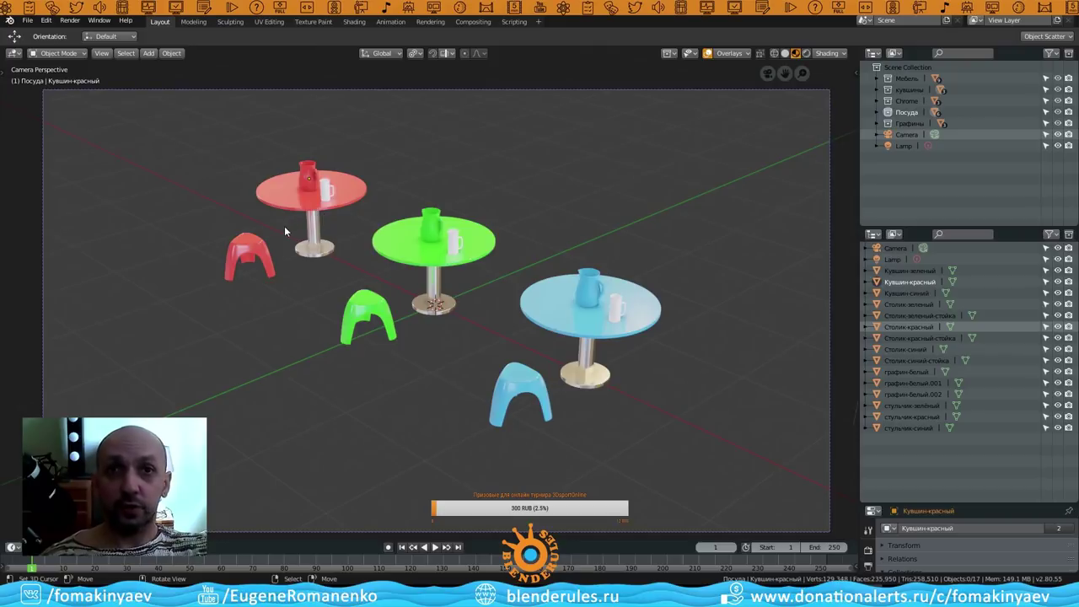
{"action": "left_click", "coordinate": [282, 196]}
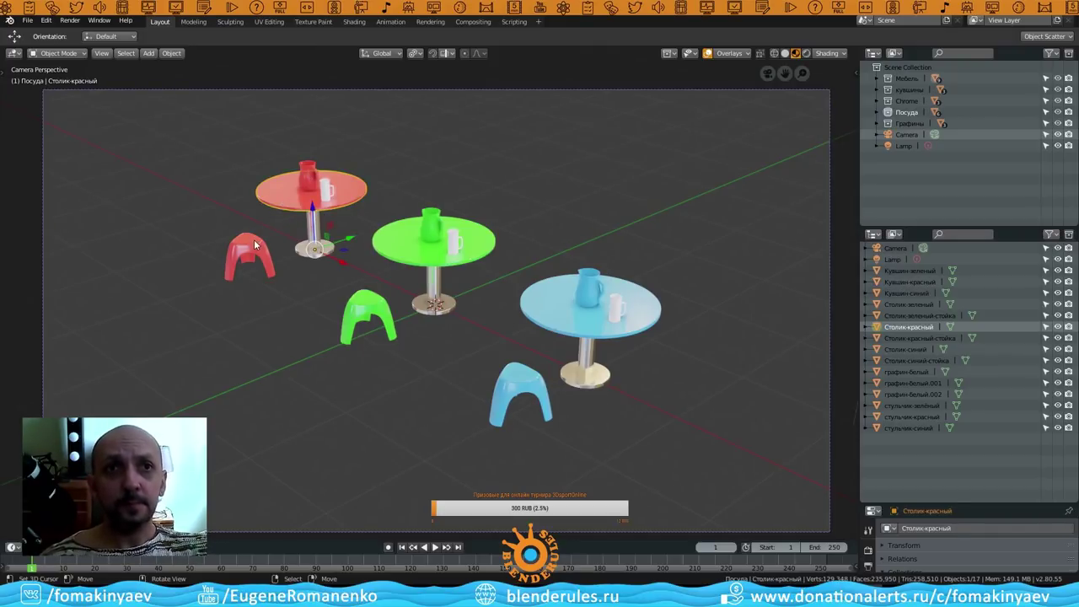
{"action": "left_click", "coordinate": [255, 245]}
{"action": "left_click", "coordinate": [301, 179]}
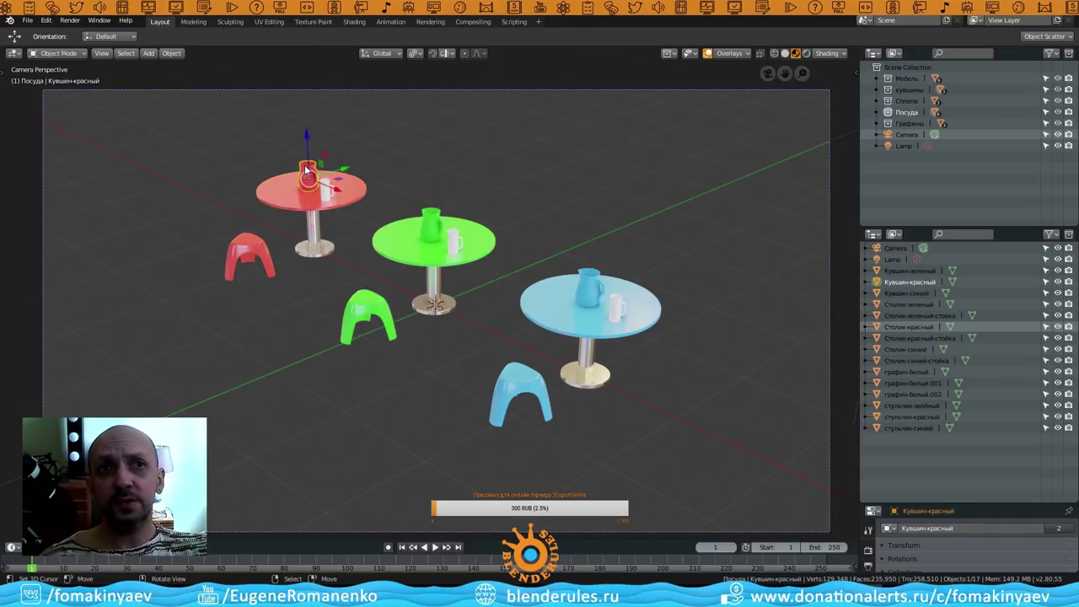
{"action": "left_click", "coordinate": [427, 231]}
{"action": "left_click", "coordinate": [401, 244]}
{"action": "left_click", "coordinate": [365, 312]}
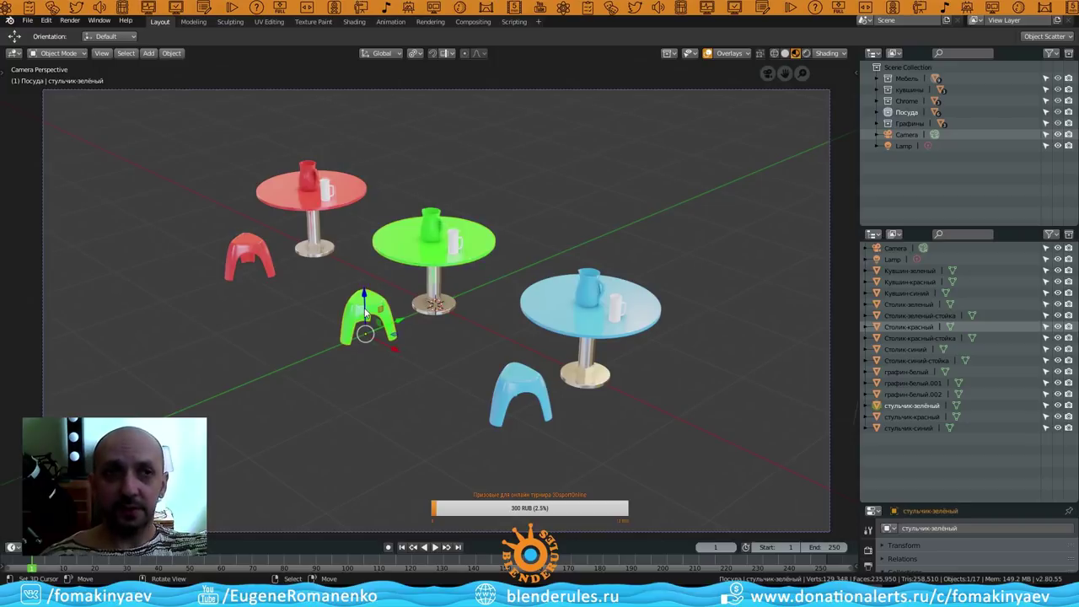
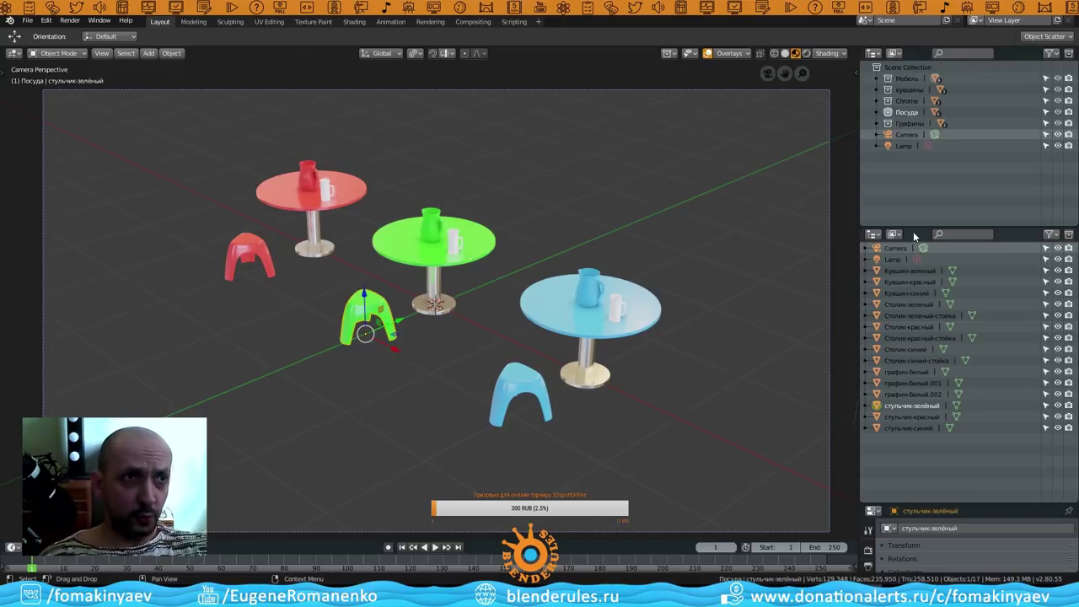
Turn on the Collections filter in the lower outliner.
{"action": "scroll", "coordinate": [597, 324], "scroll_direction": "down", "scroll_amount": 4}
{"action": "scroll", "coordinate": [591, 346], "scroll_direction": "up", "scroll_amount": 3}
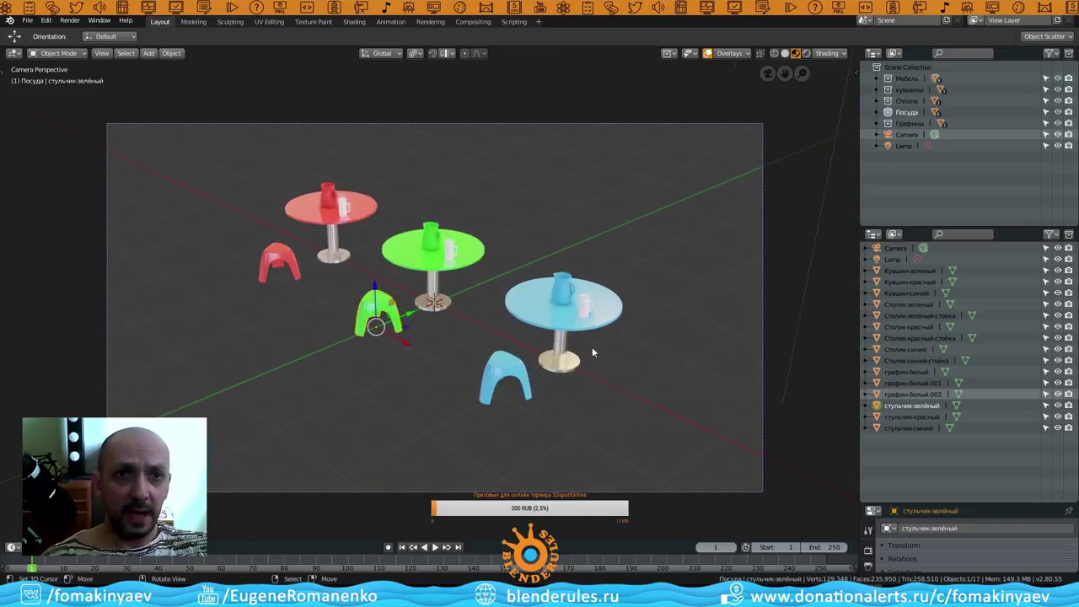
{"action": "key", "text": "a"}
{"action": "key", "text": "alt+a"}
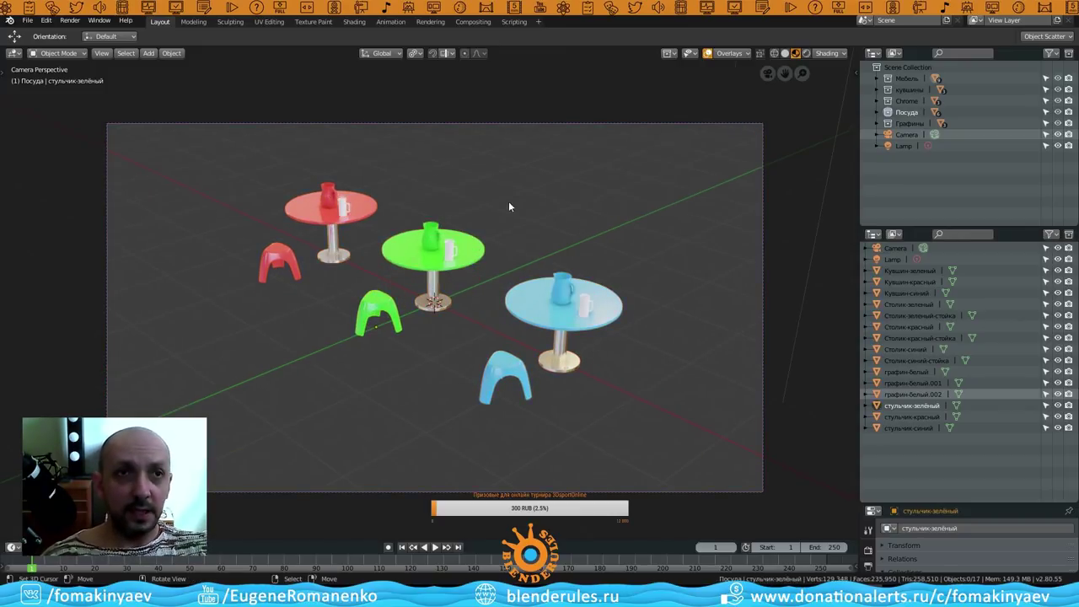
{"action": "scroll", "coordinate": [498, 218], "scroll_direction": "down", "scroll_amount": 1}
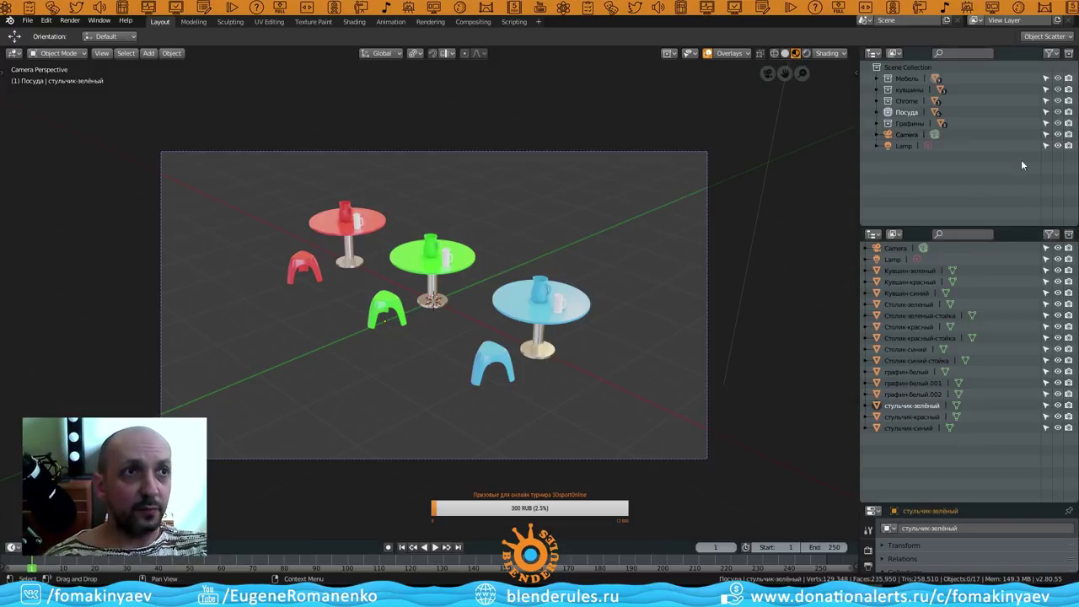
{"action": "left_click", "coordinate": [1050, 234]}
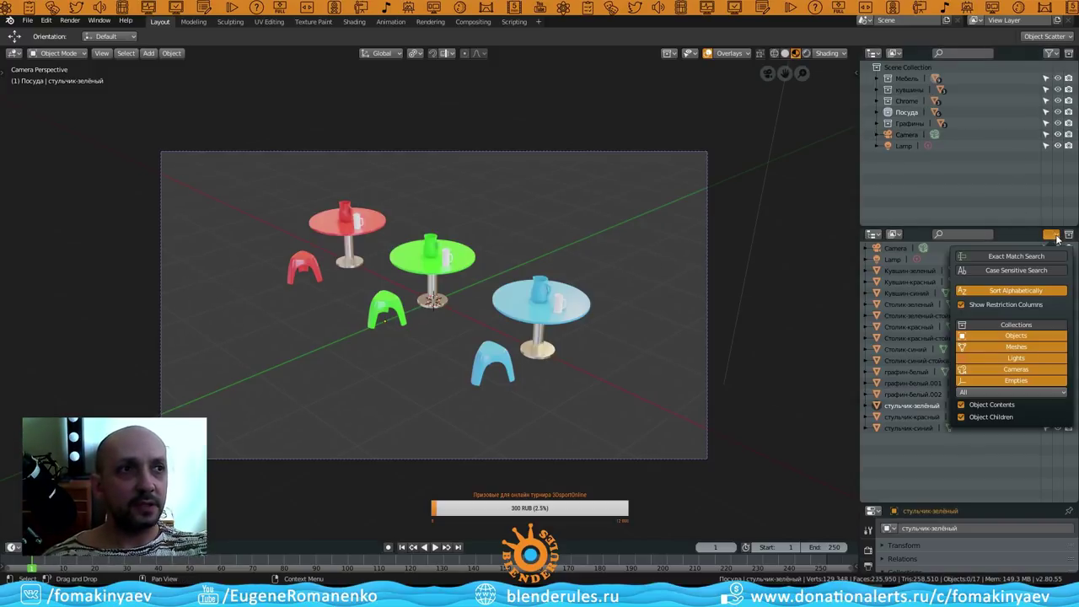
{"action": "left_click", "coordinate": [1013, 324]}
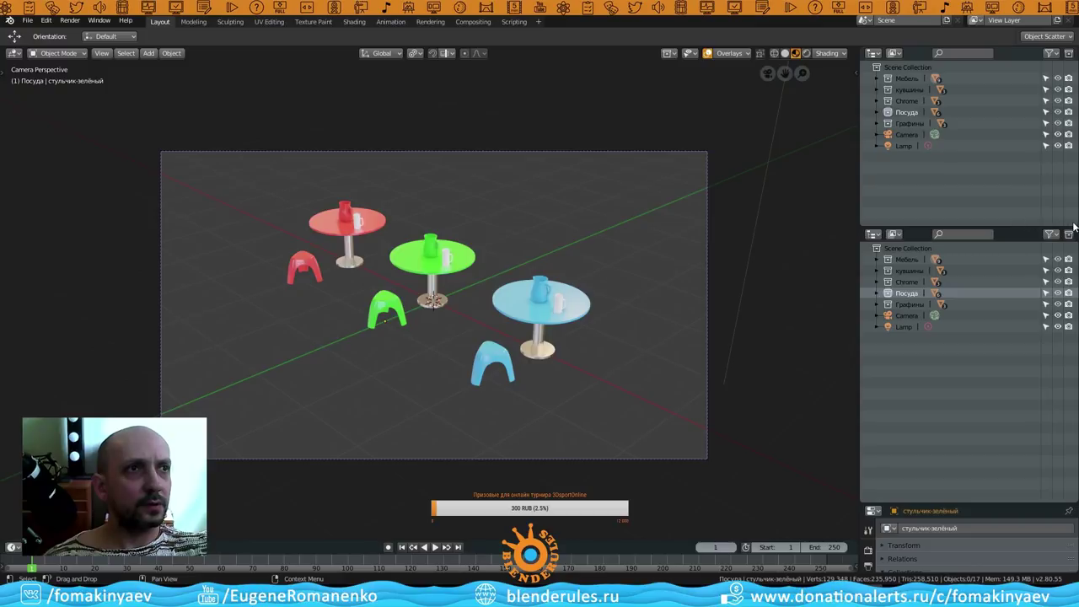
Merge the lower outliner into a full-height Properties editor and make Scene Collection active.
{"action": "left_click_drag", "start_coordinate": [1076, 228], "coordinate": [898, 283]}
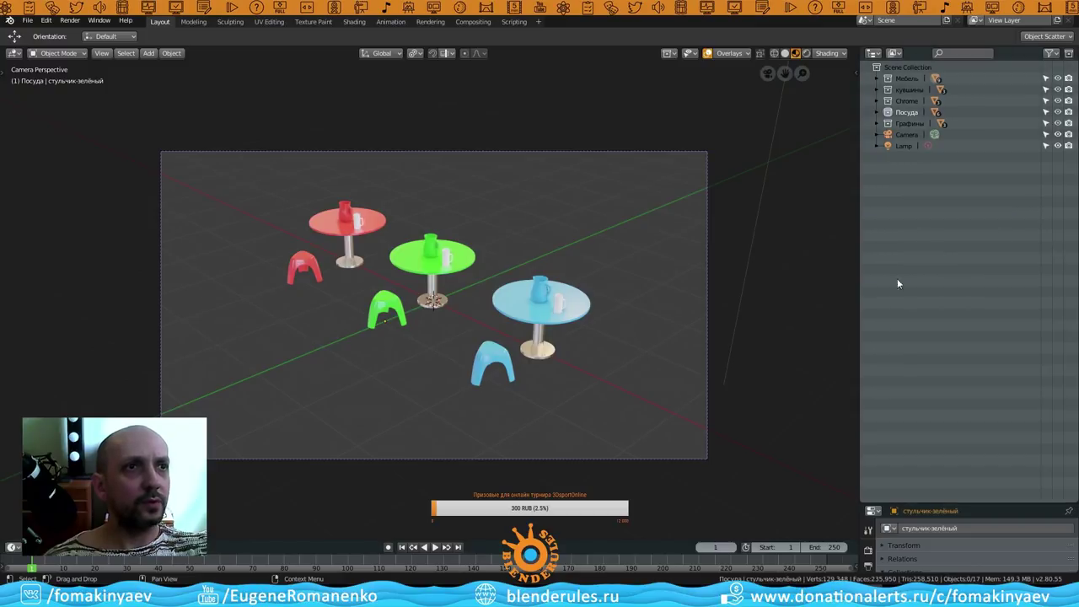
{"action": "left_click_drag", "start_coordinate": [952, 503], "coordinate": [952, 187]}
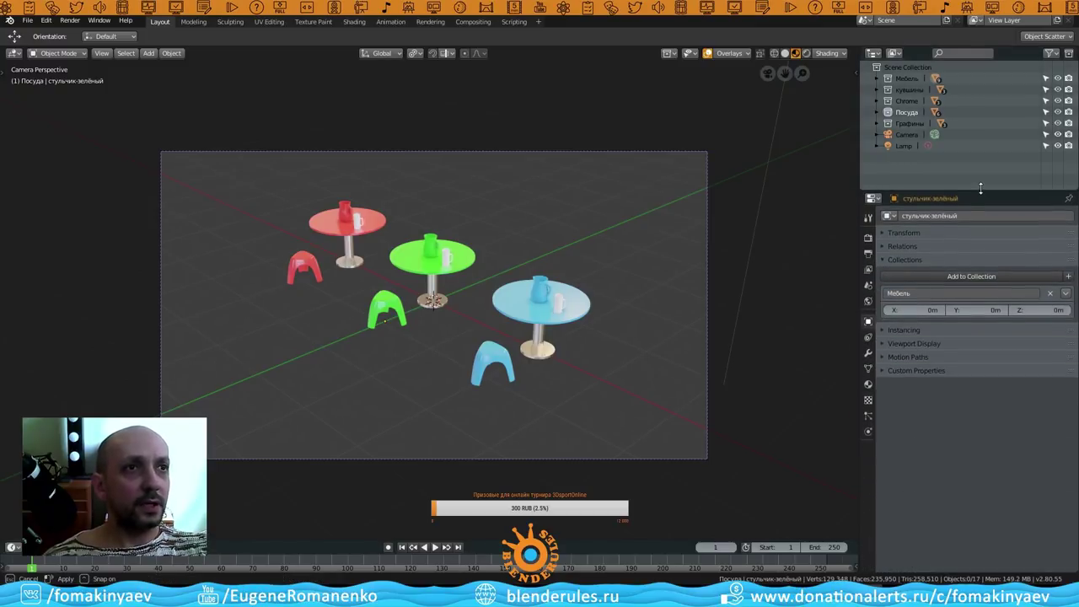
{"action": "scroll", "coordinate": [492, 316], "scroll_direction": "down", "scroll_amount": 2}
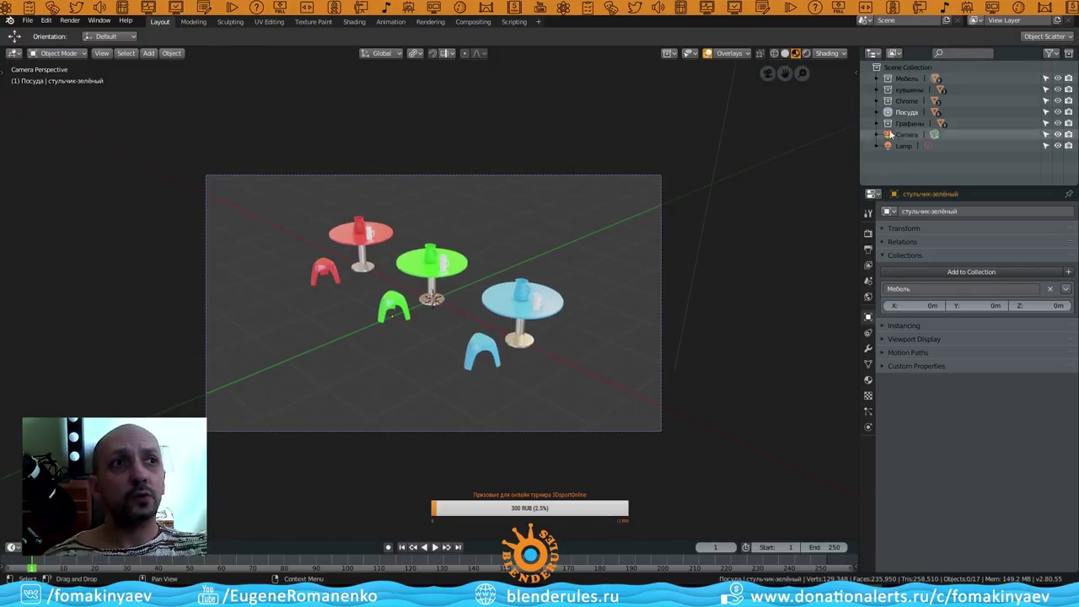
{"action": "left_click", "coordinate": [902, 68]}
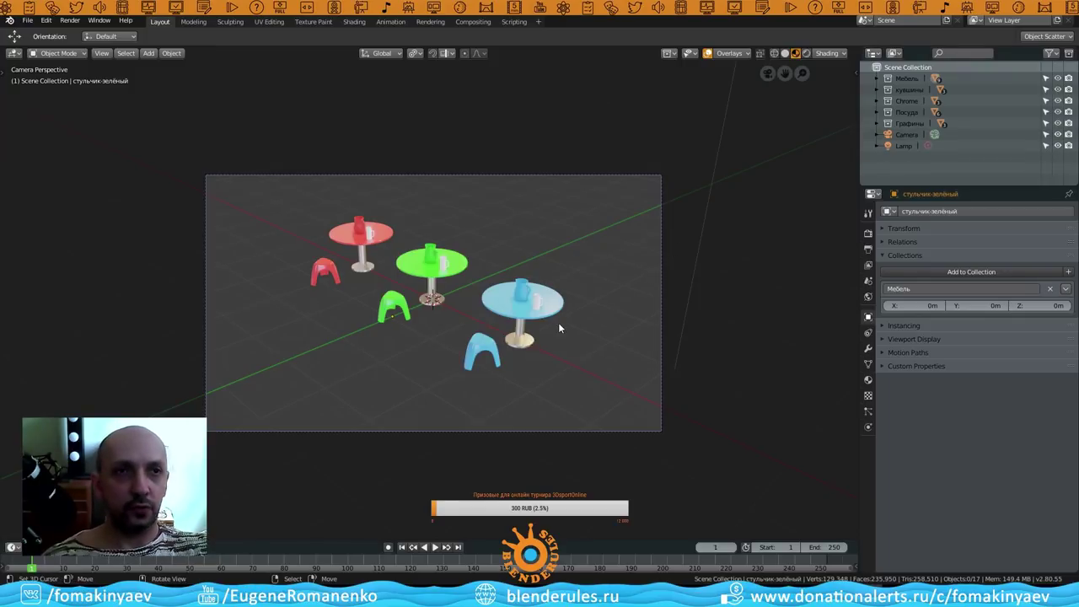
{"action": "scroll", "coordinate": [558, 322], "scroll_direction": "up", "scroll_amount": 1}
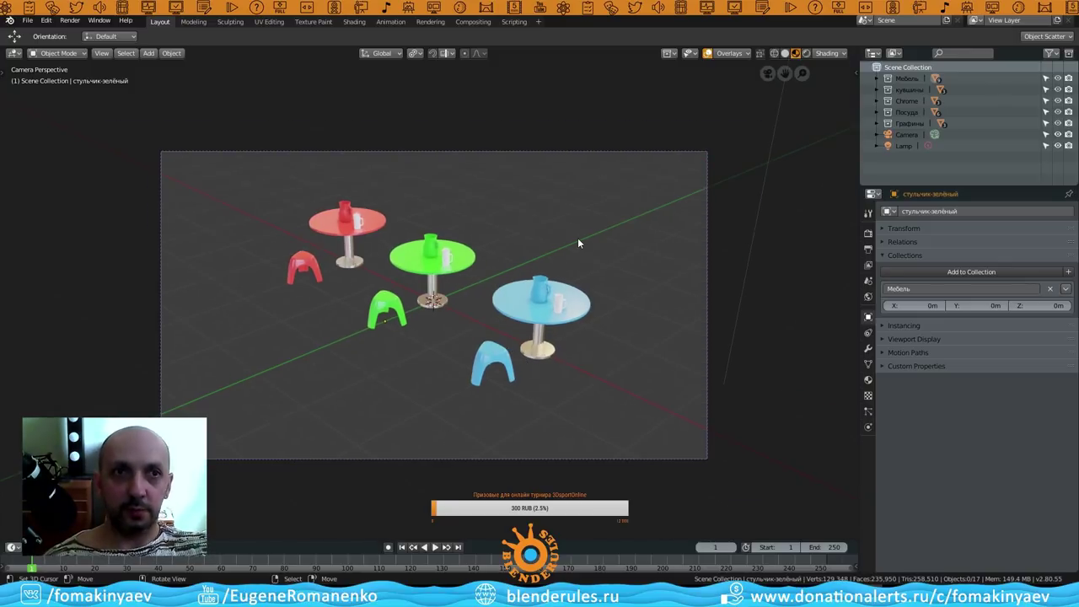
{"action": "left_click", "coordinate": [672, 54]}
{"action": "left_click", "coordinate": [674, 56]}
{"action": "left_click", "coordinate": [673, 56]}
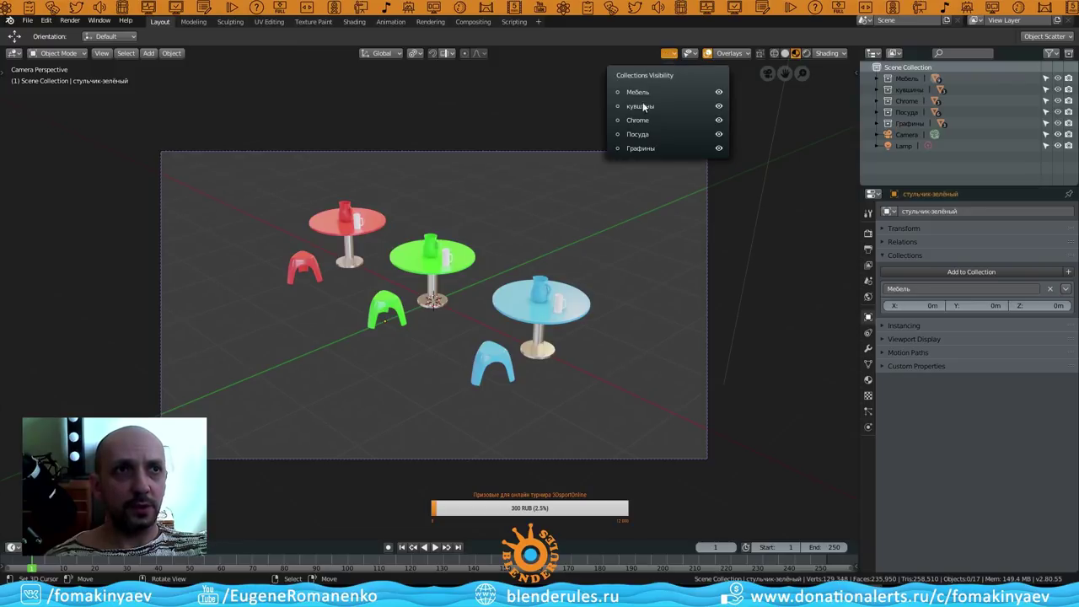
{"action": "left_click", "coordinate": [617, 107]}
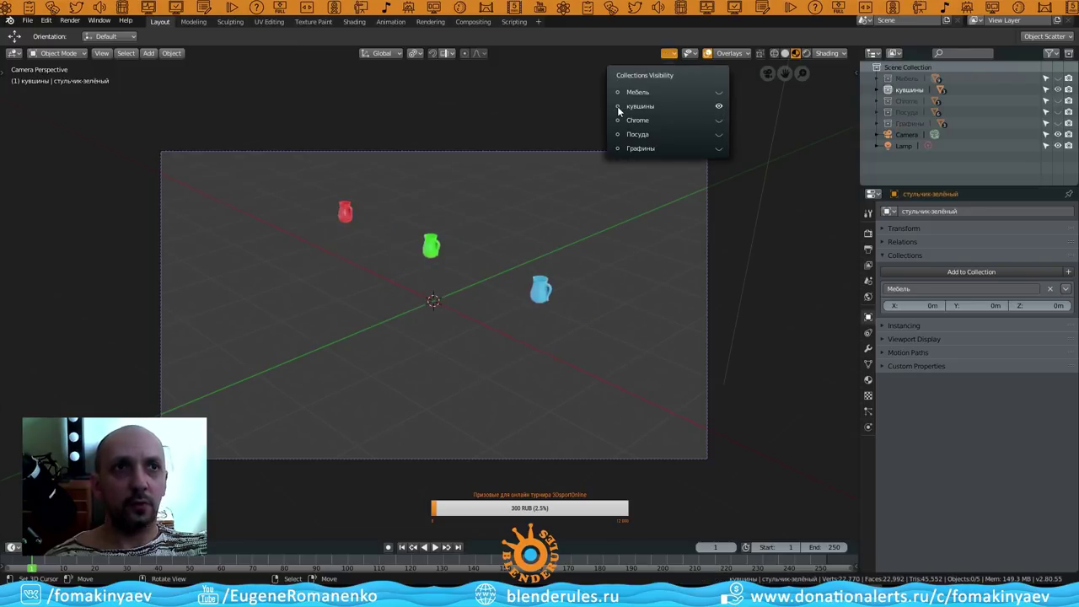
{"action": "left_click", "coordinate": [617, 120]}
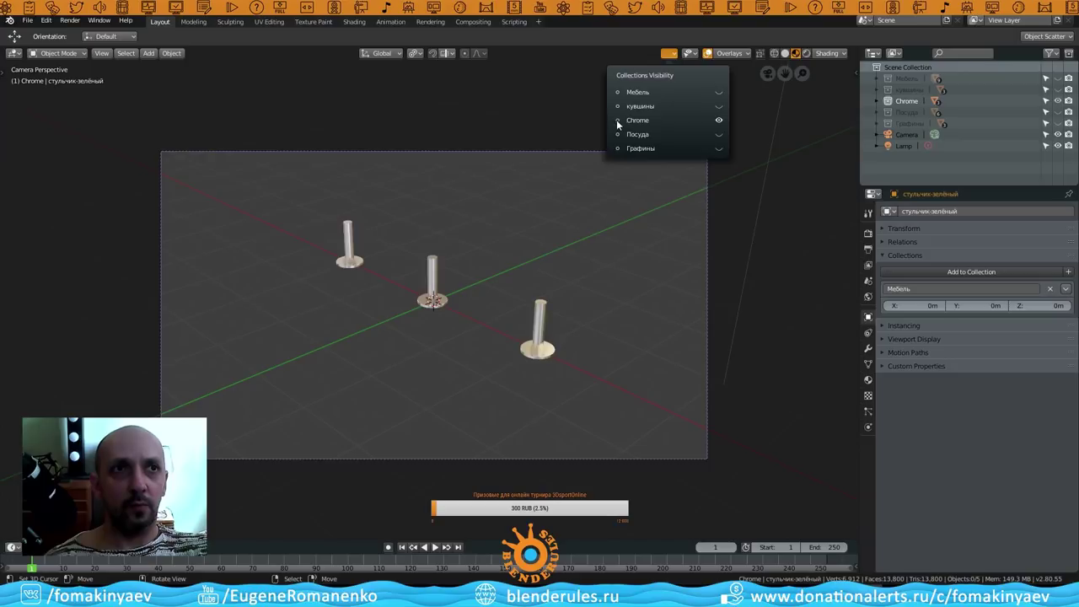
{"action": "left_click", "coordinate": [617, 134]}
{"action": "left_click", "coordinate": [617, 148]}
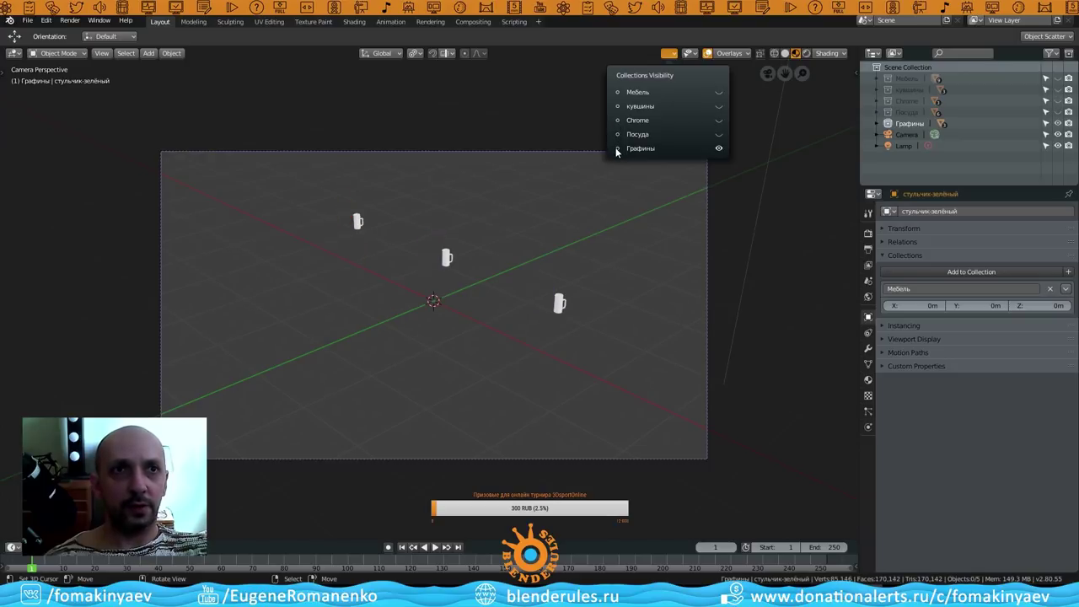
{"action": "left_click", "coordinate": [617, 91]}
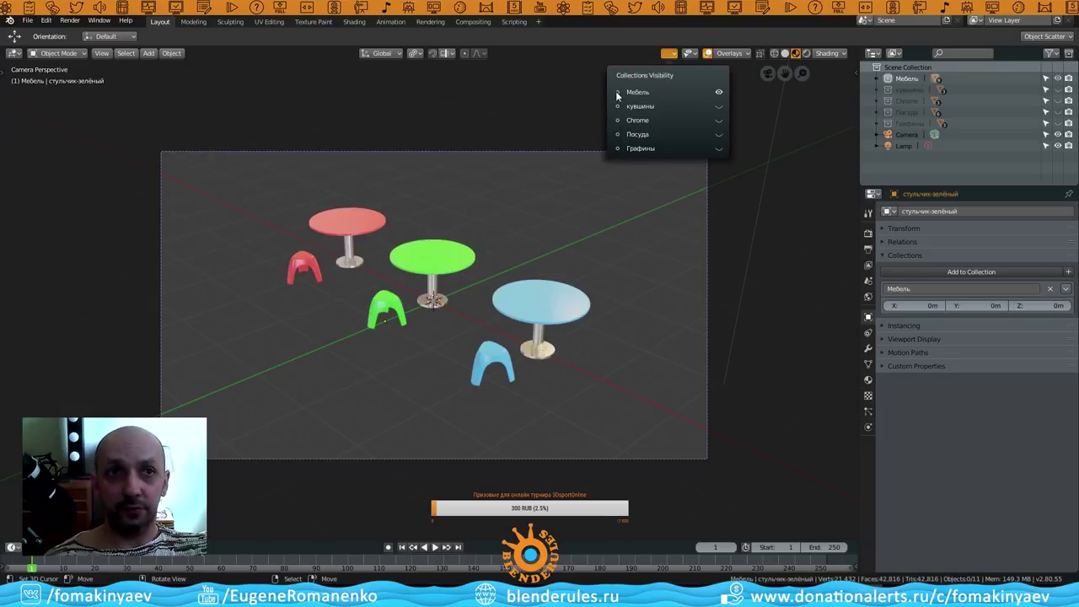
{"action": "left_click", "coordinate": [718, 105]}
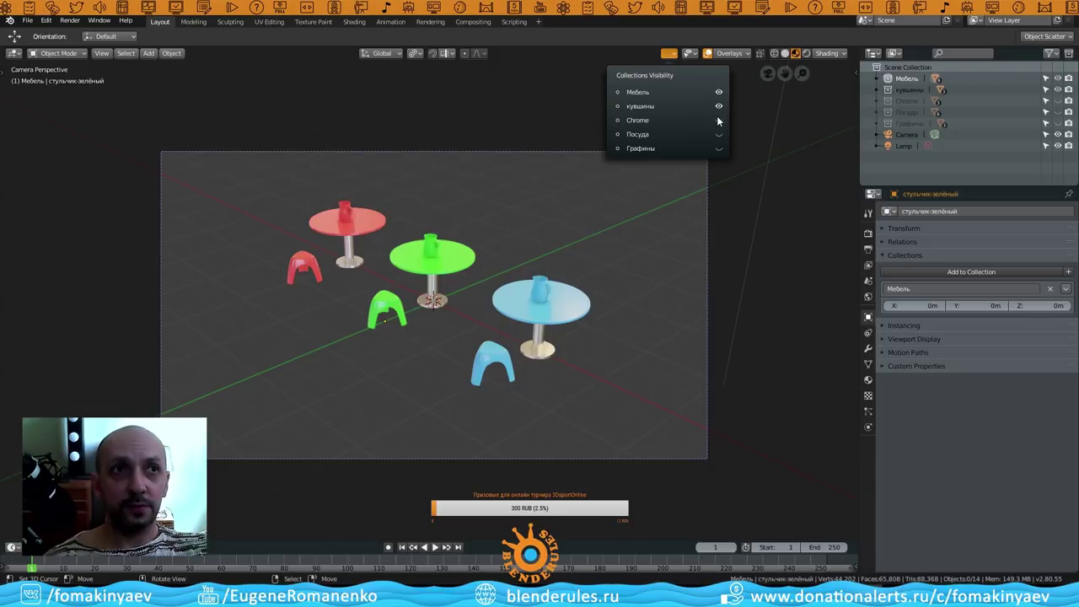
{"action": "left_click", "coordinate": [718, 120]}
{"action": "left_click", "coordinate": [719, 134]}
{"action": "left_click", "coordinate": [719, 148]}
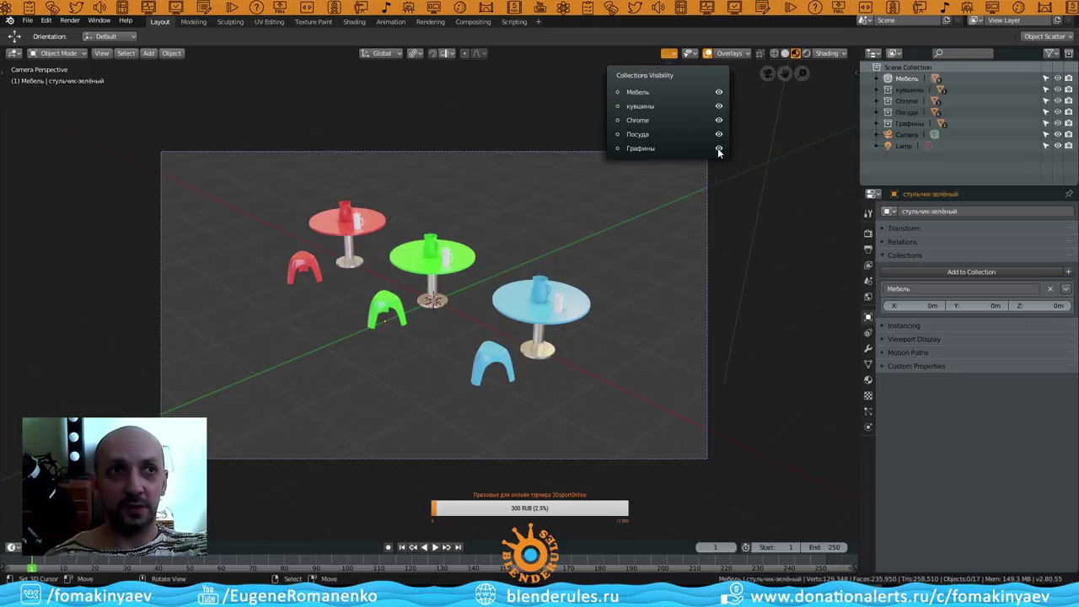
{"action": "left_click_drag", "start_coordinate": [719, 150], "coordinate": [721, 108]}
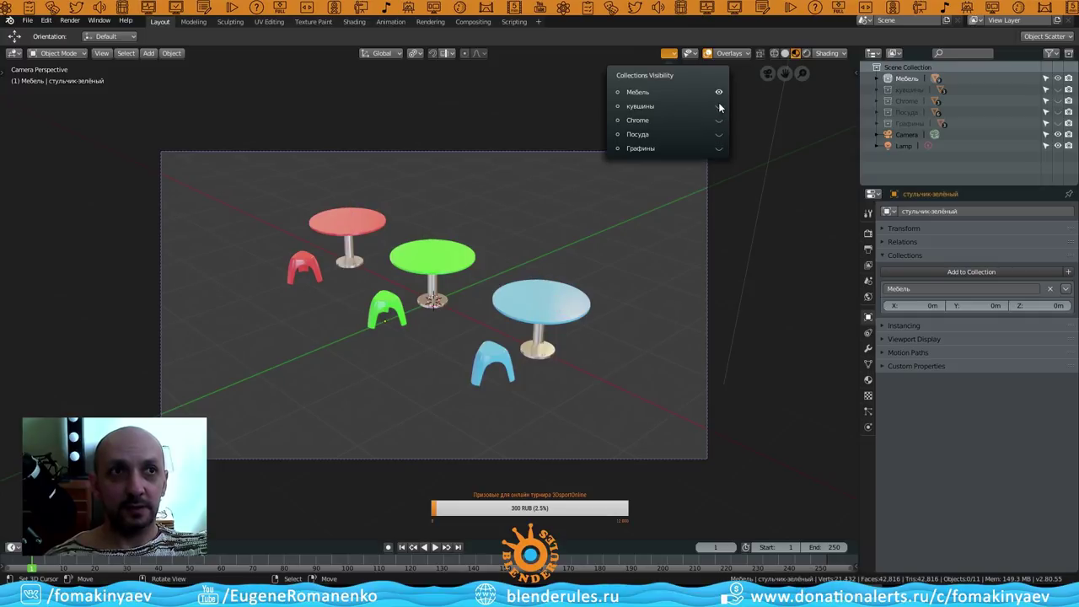
{"action": "left_click", "coordinate": [718, 92]}
{"action": "left_click", "coordinate": [719, 92]}
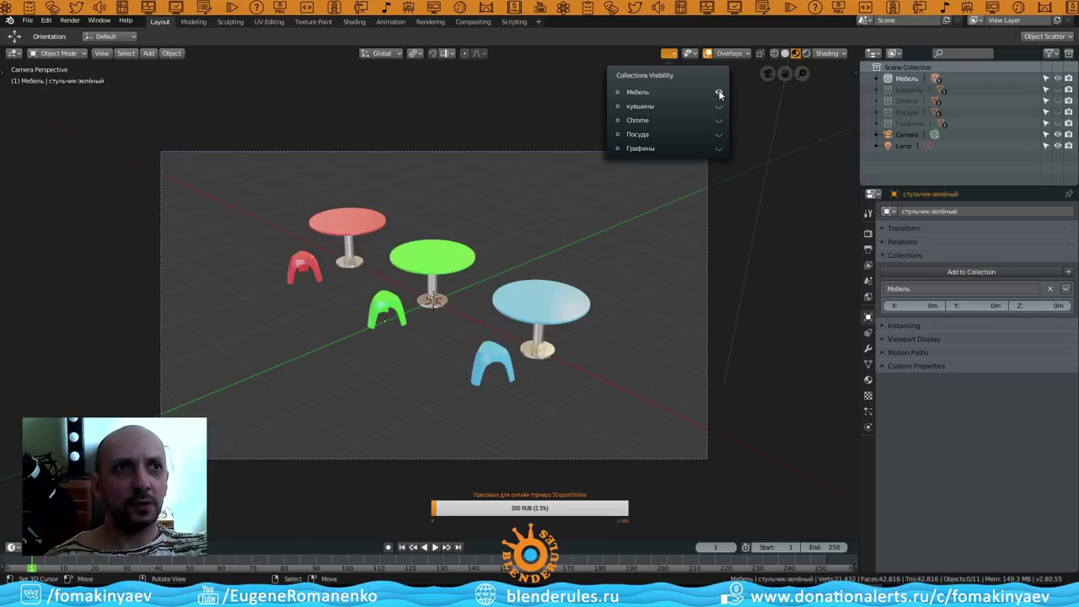
{"action": "left_click", "coordinate": [719, 92]}
{"action": "left_click", "coordinate": [719, 92]}
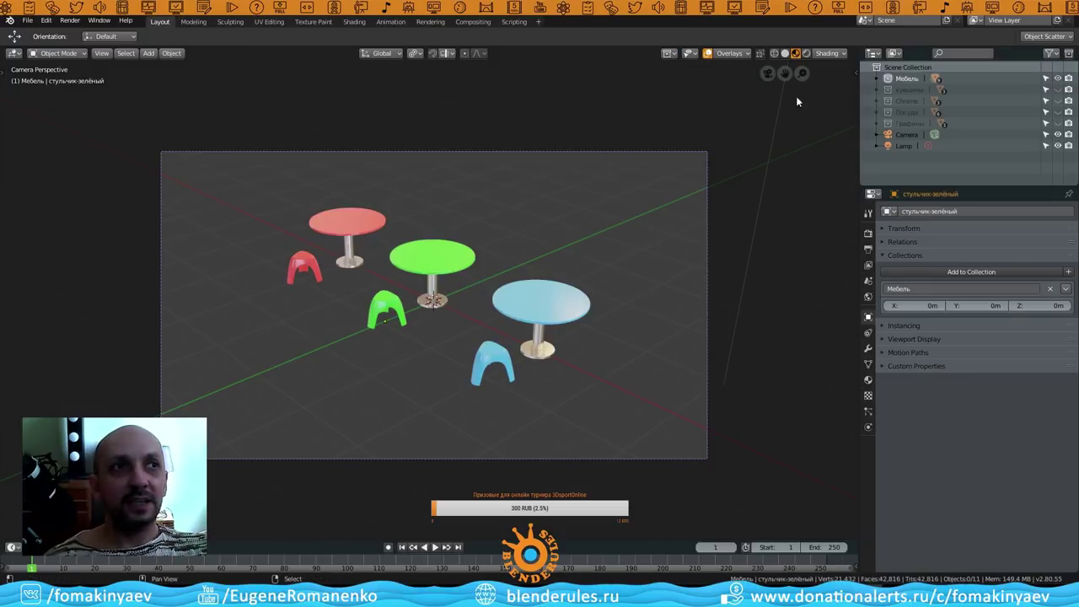
{"action": "left_click", "coordinate": [1058, 89]}
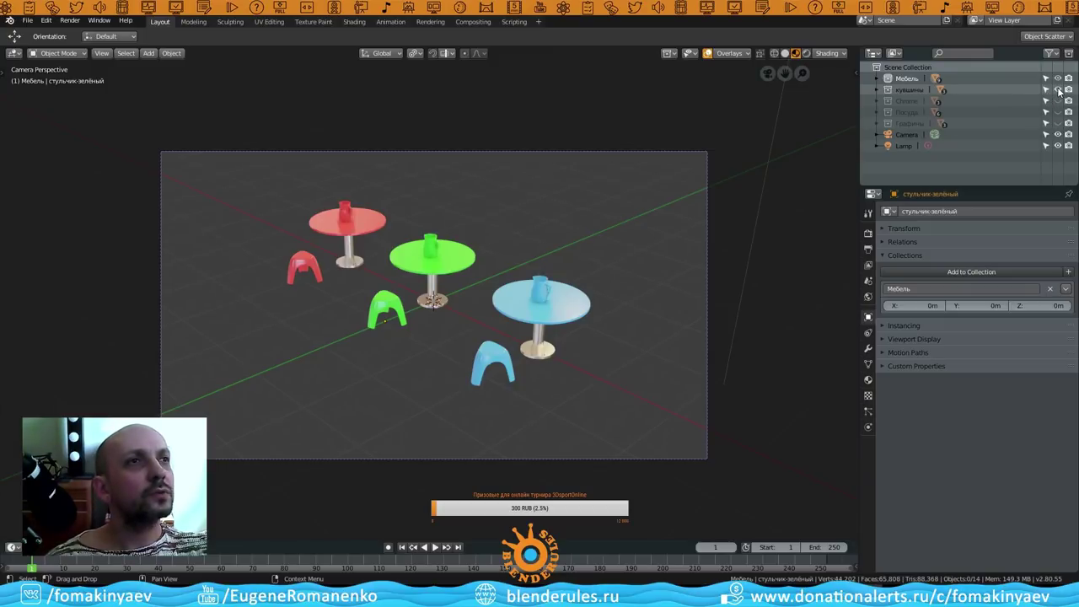
{"action": "left_click", "coordinate": [1058, 100]}
{"action": "left_click", "coordinate": [1058, 111]}
{"action": "left_click", "coordinate": [1057, 123]}
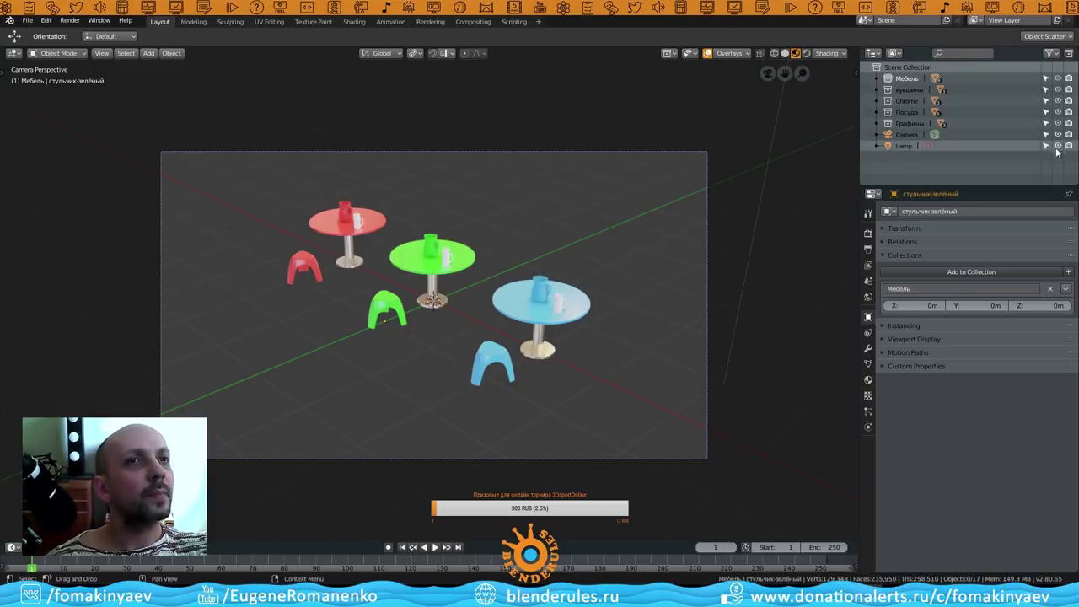
Make кувшины the active collection and select its three jugs.
{"action": "left_click", "coordinate": [672, 54]}
{"action": "left_click", "coordinate": [673, 54]}
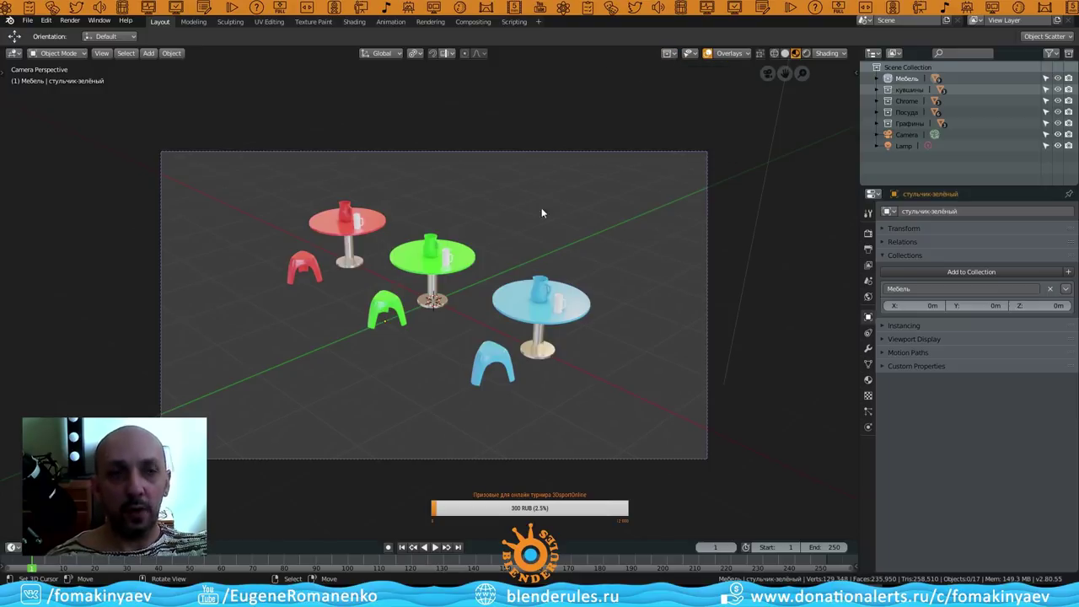
{"action": "scroll", "coordinate": [584, 270], "scroll_direction": "down", "scroll_amount": 1}
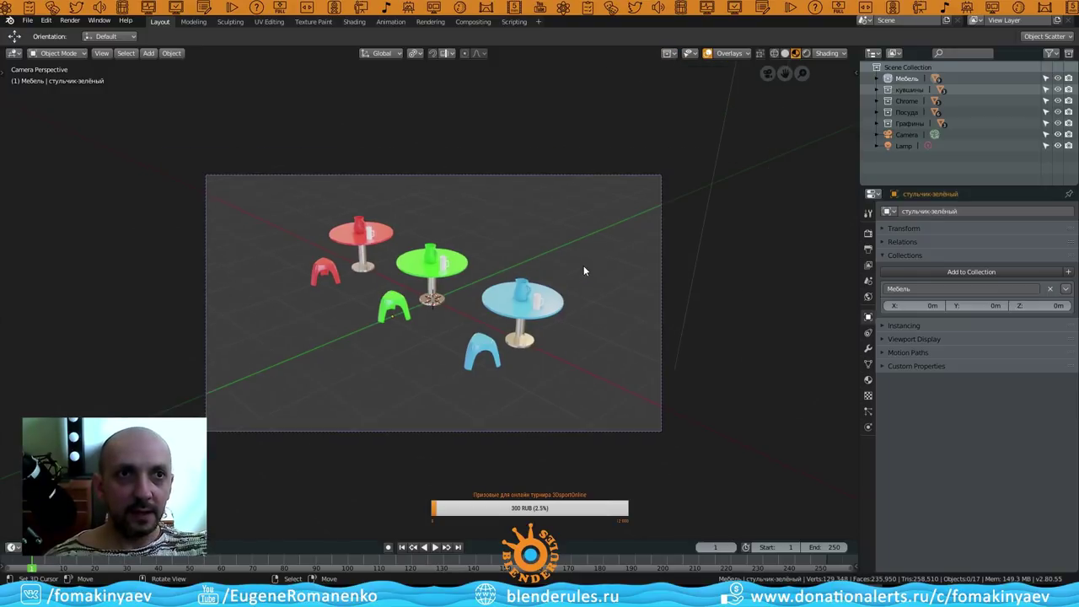
{"action": "scroll", "coordinate": [584, 271], "scroll_direction": "up", "scroll_amount": 2}
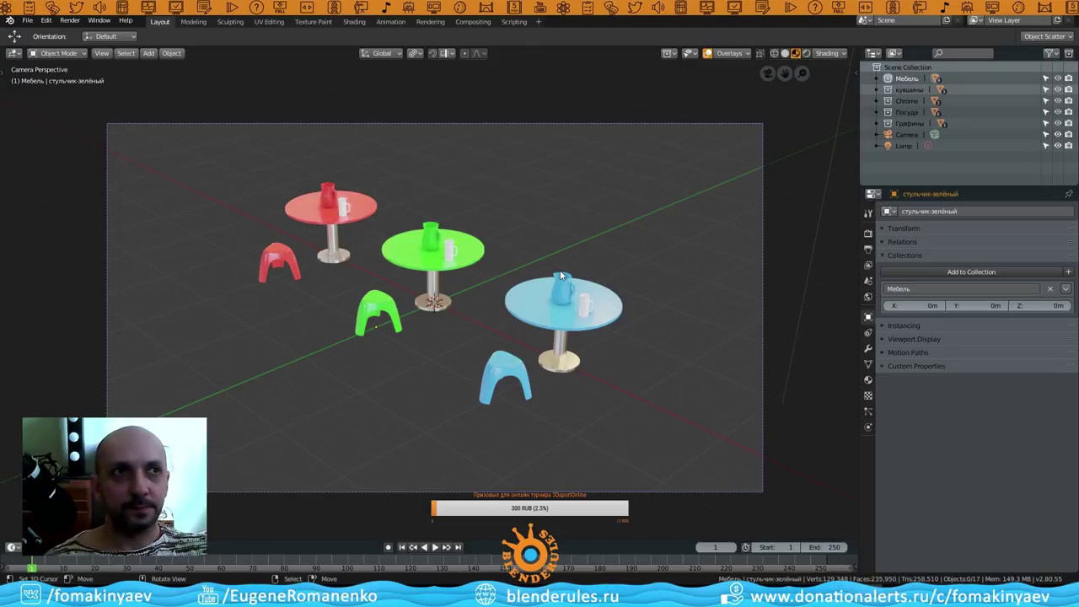
{"action": "scroll", "coordinate": [560, 271], "scroll_direction": "down", "scroll_amount": 1}
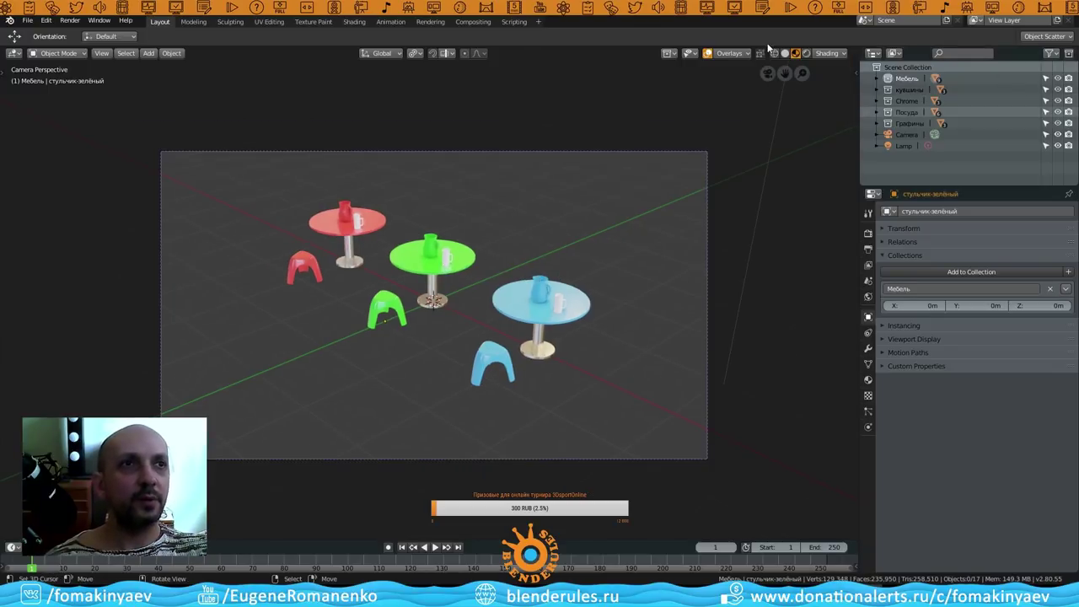
{"action": "left_click", "coordinate": [916, 88]}
{"action": "left_click", "coordinate": [876, 89]}
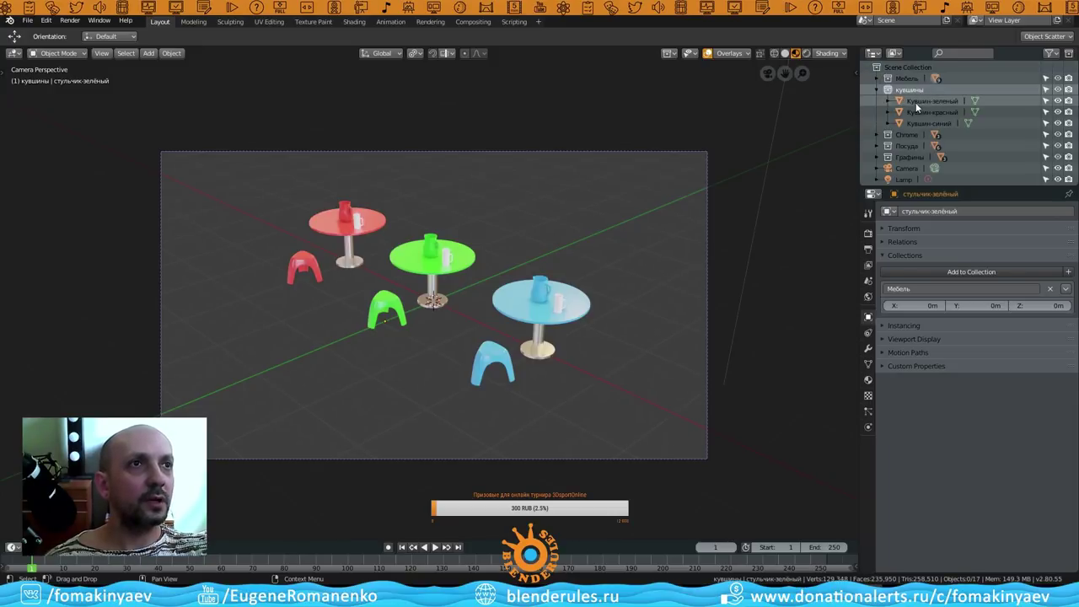
{"action": "left_click", "coordinate": [927, 101]}
{"action": "left_click", "coordinate": [927, 111], "text": "ctrl"}
{"action": "left_click", "coordinate": [927, 123], "text": "ctrl"}
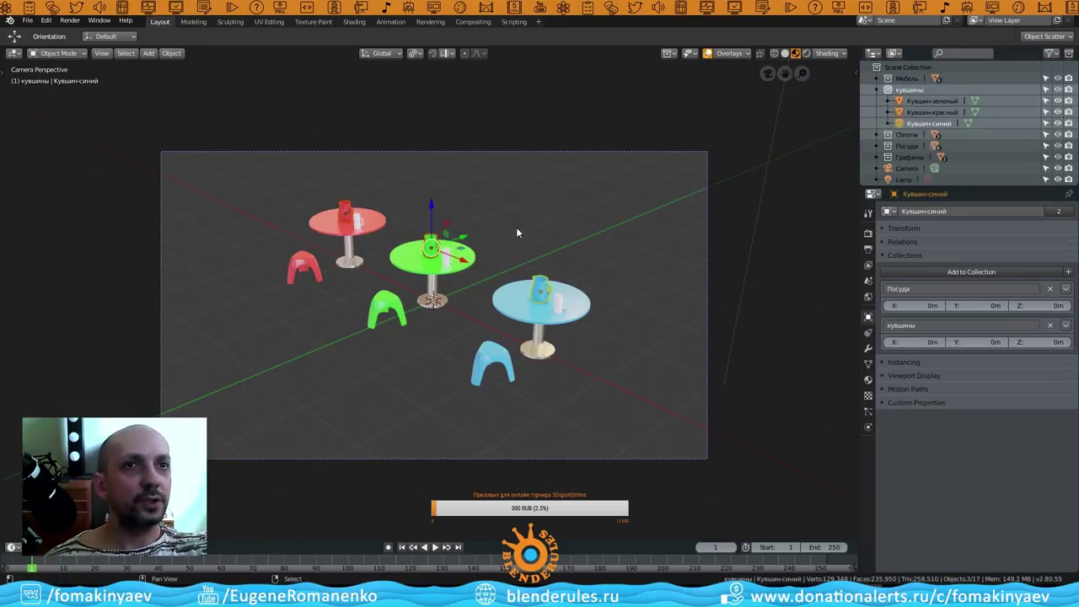
Duplicate the three jugs along Y and place the copies beside the originals.
{"action": "key", "text": "shift+d"}
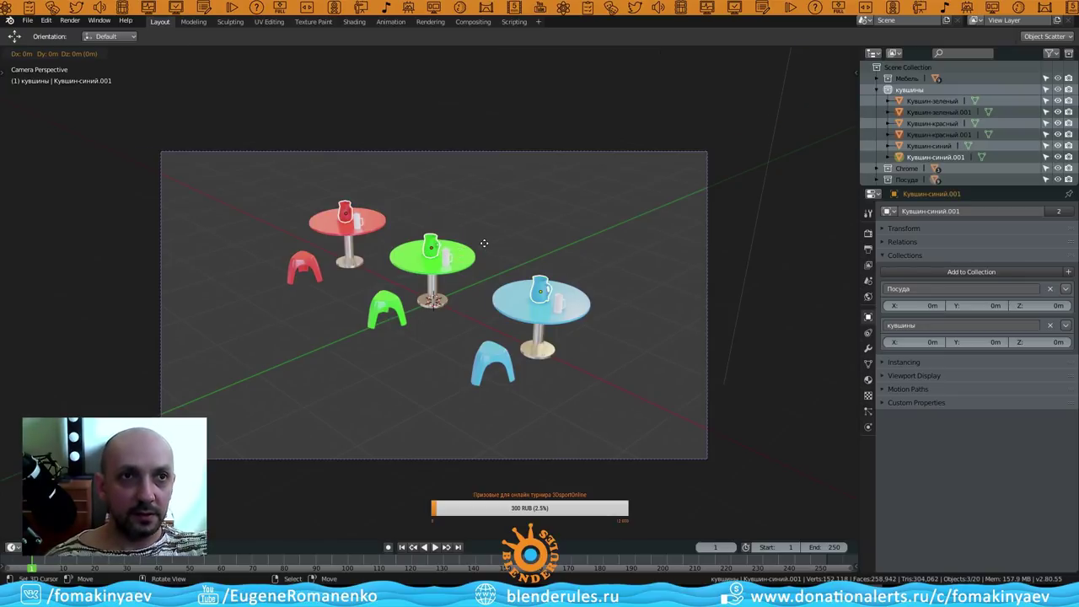
{"action": "key", "text": "y"}
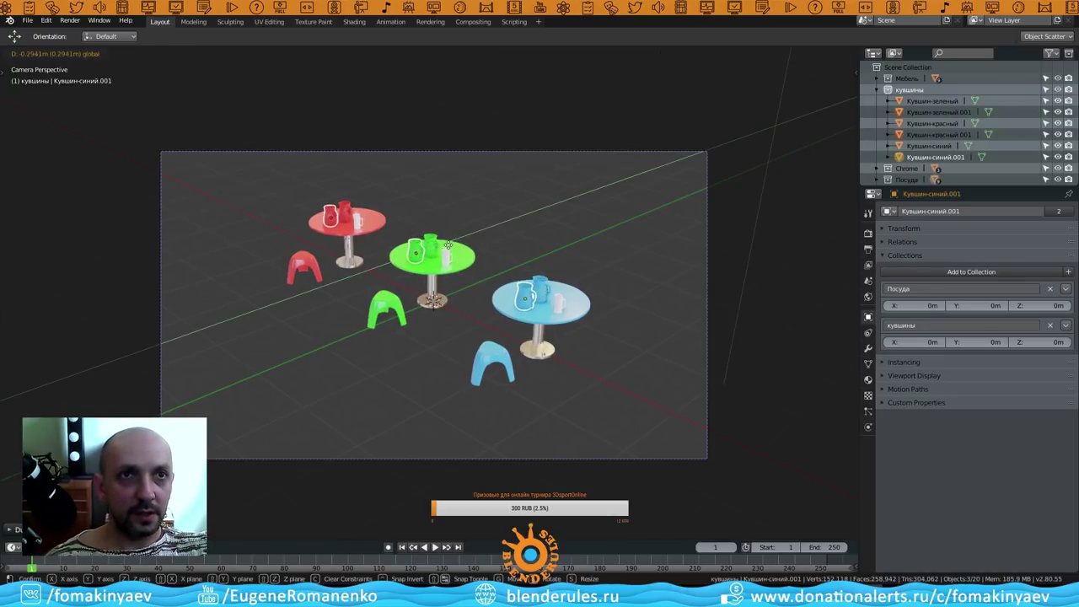
{"action": "left_click", "coordinate": [447, 244]}
{"action": "left_click", "coordinate": [877, 89]}
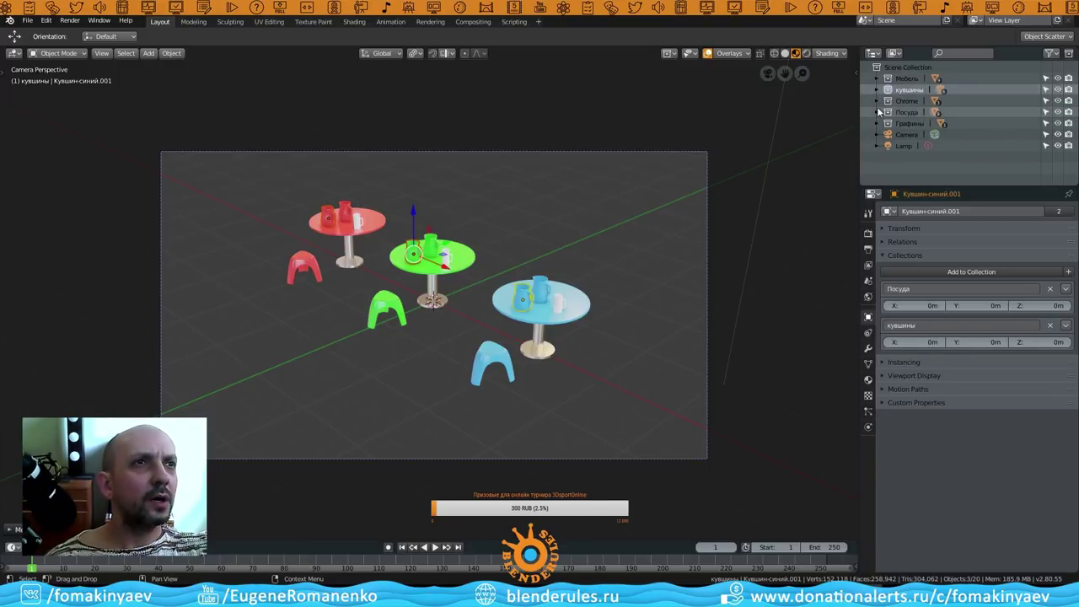
{"action": "left_click", "coordinate": [876, 111]}
{"action": "scroll", "coordinate": [972, 141], "scroll_direction": "down", "scroll_amount": 3}
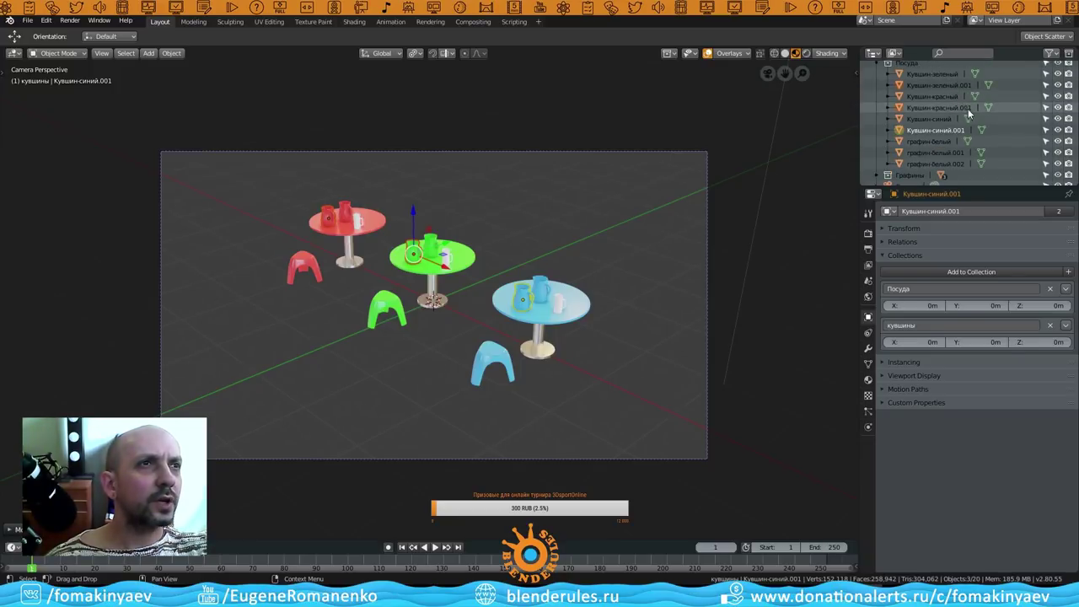
{"action": "scroll", "coordinate": [969, 112], "scroll_direction": "up", "scroll_amount": 3}
{"action": "left_click", "coordinate": [878, 111]}
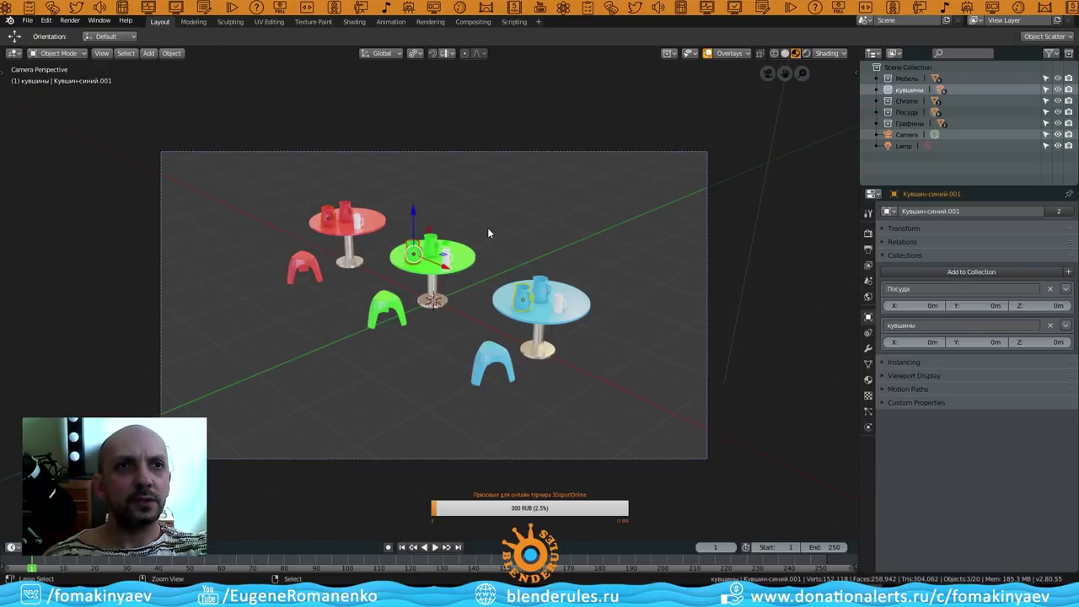
Undo the jug duplication, leaving the originals in place, and deselect everything.
{"action": "key", "text": "ctrl+z"}
{"action": "key", "text": "ctrl+z"}
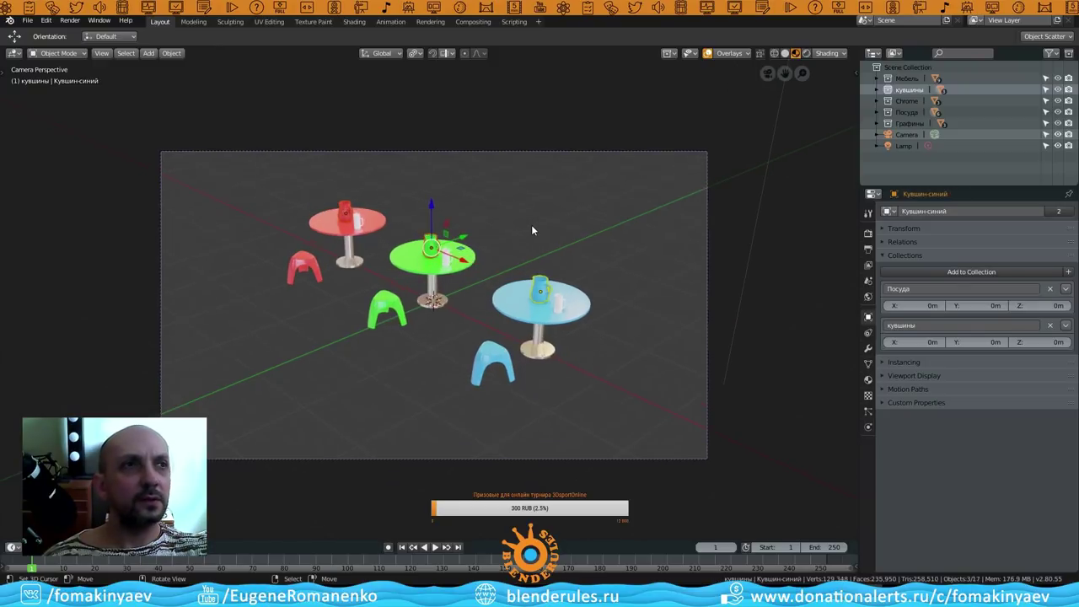
{"action": "key", "text": "ctrl+shift+z"}
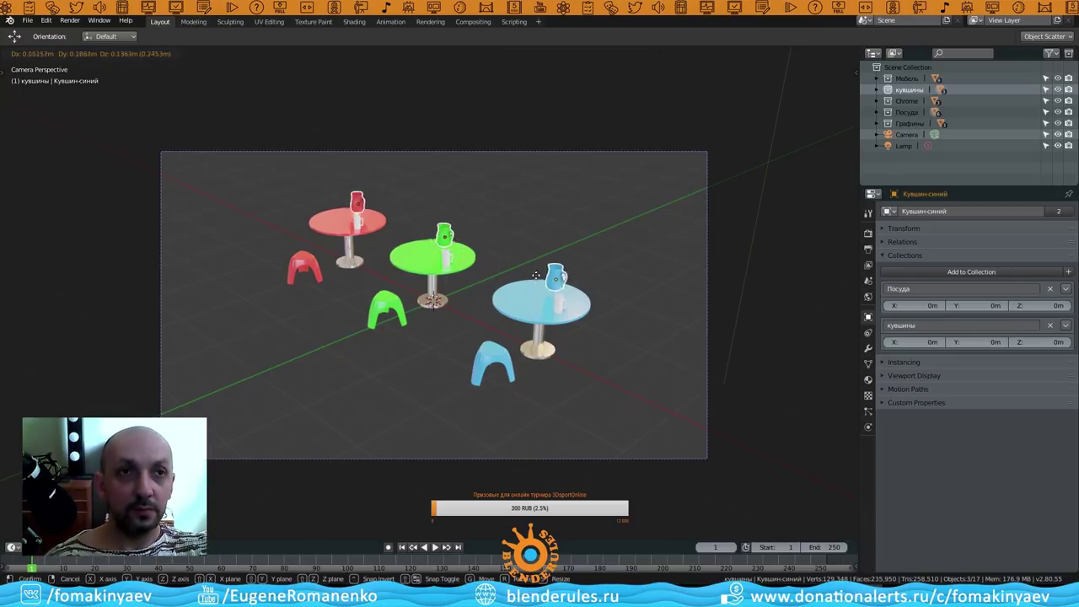
{"action": "key", "text": "ctrl+shift+z"}
{"action": "key", "text": "ctrl+z"}
{"action": "key", "text": "ctrl+z"}
{"action": "key", "text": "alt+a"}
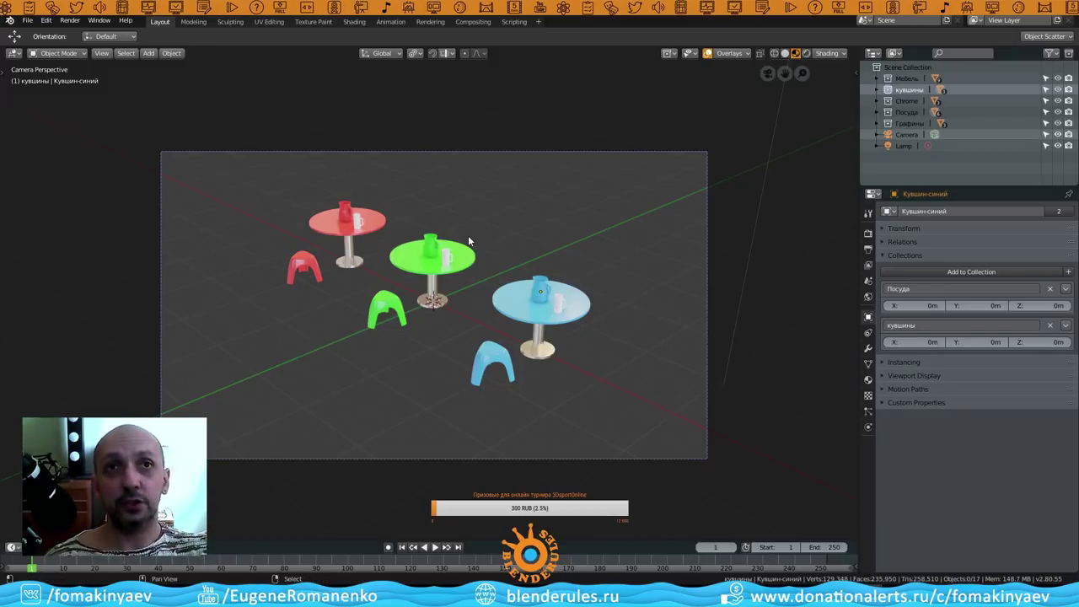
Add a Мебель collection instance and slide it along Y toward the front-left.
{"action": "left_click", "coordinate": [148, 55]}
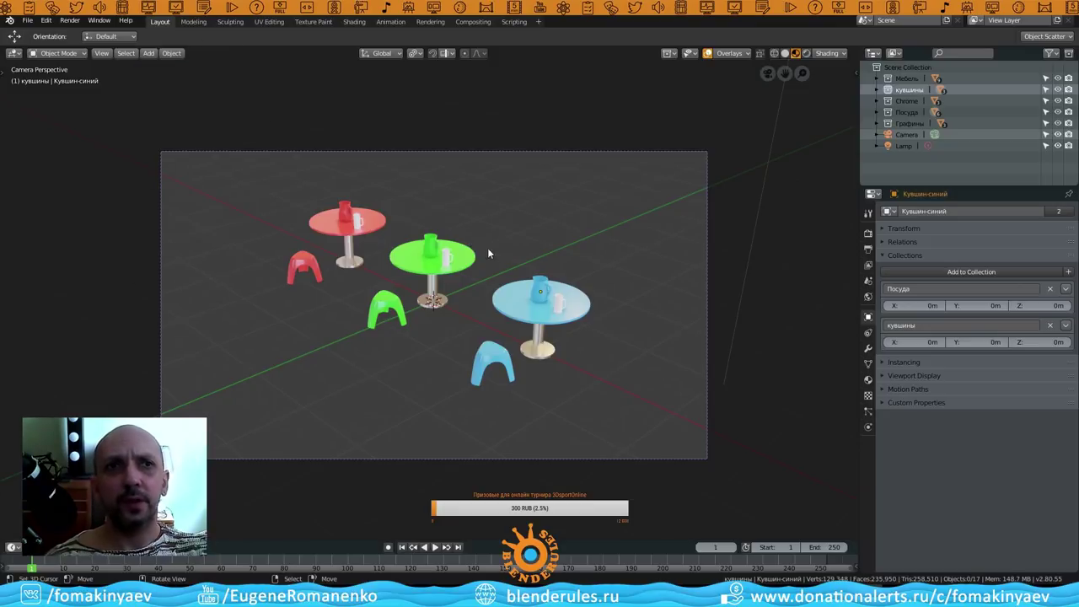
{"action": "key", "text": "shift+a"}
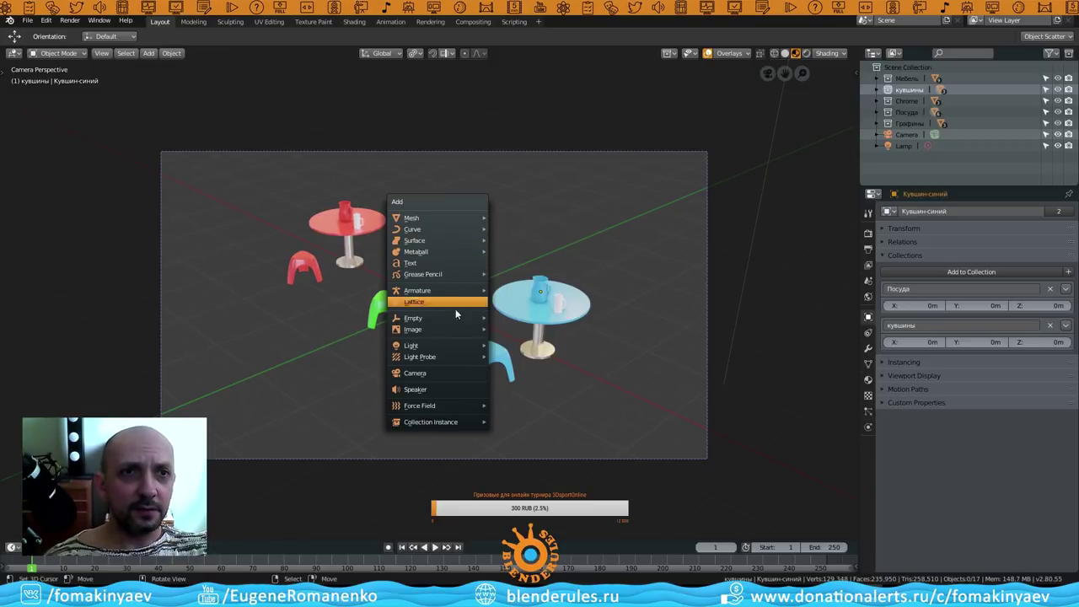
{"action": "mouse_move", "coordinate": [431, 422]}
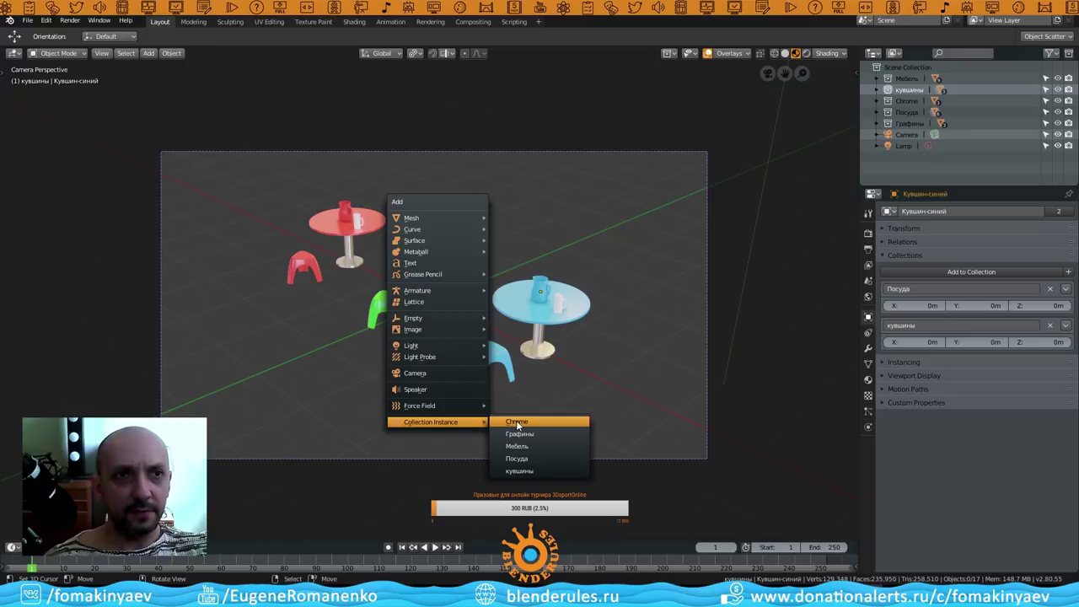
{"action": "left_click", "coordinate": [533, 445]}
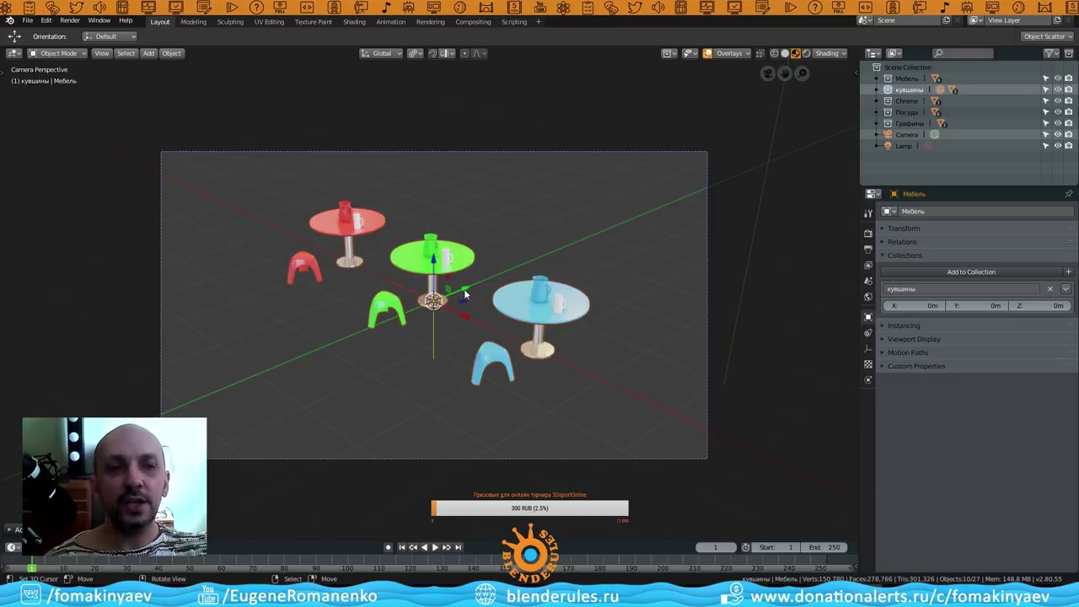
{"action": "left_click_drag", "start_coordinate": [465, 294], "coordinate": [376, 343]}
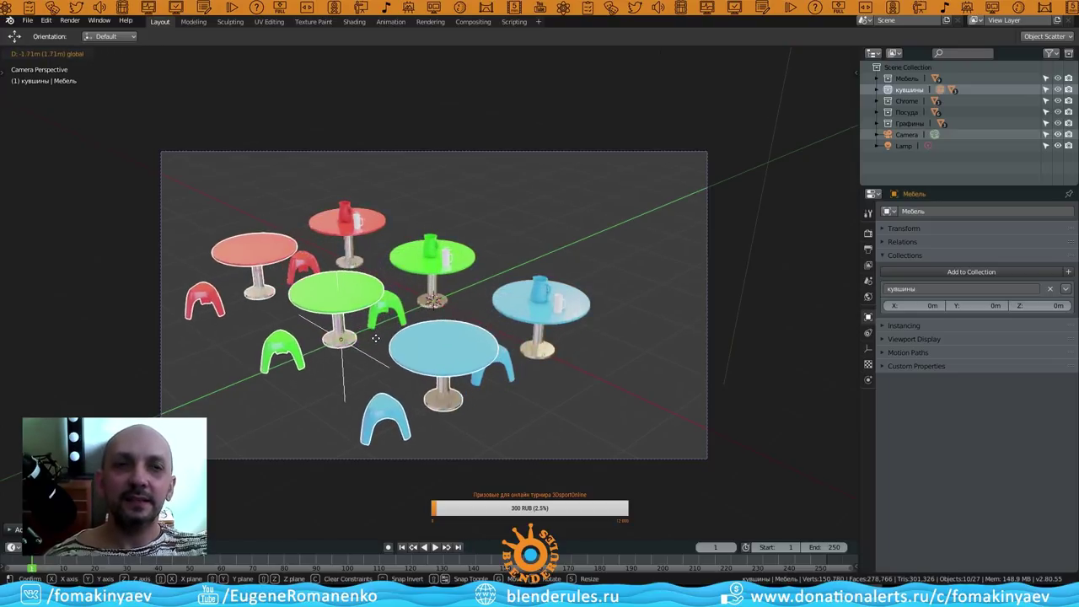
{"action": "scroll", "coordinate": [376, 343], "scroll_direction": "down", "scroll_amount": 2}
{"action": "left_click_drag", "start_coordinate": [411, 312], "coordinate": [352, 338]}
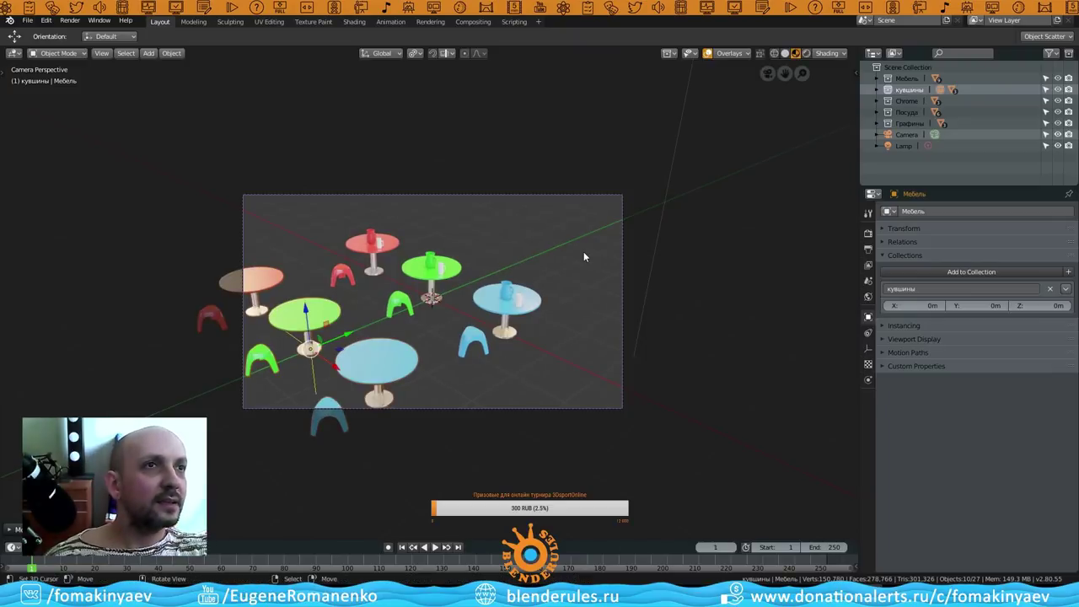
Inspect the Мебель collection contents and nudge the green chair slightly.
{"action": "left_click", "coordinate": [876, 77]}
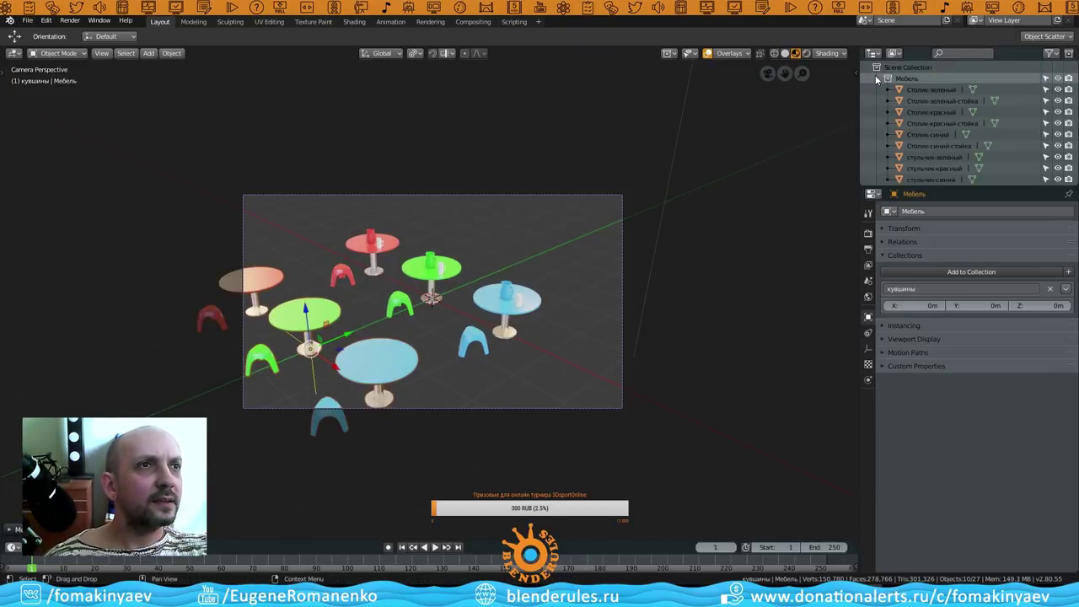
{"action": "scroll", "coordinate": [982, 145], "scroll_direction": "down", "scroll_amount": 3}
{"action": "scroll", "coordinate": [971, 156], "scroll_direction": "up", "scroll_amount": 3}
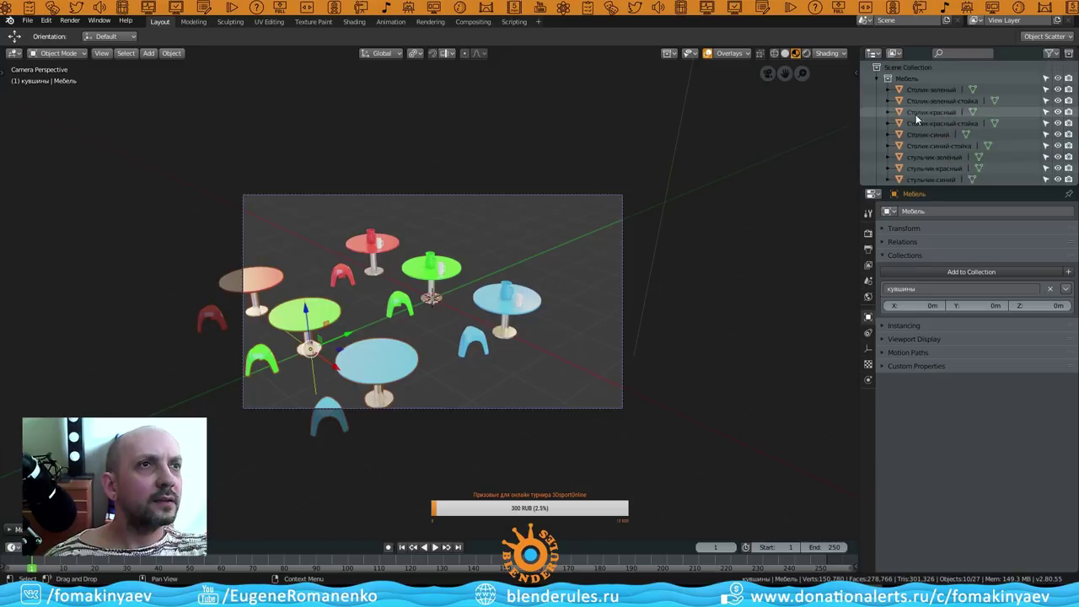
{"action": "left_click", "coordinate": [876, 77]}
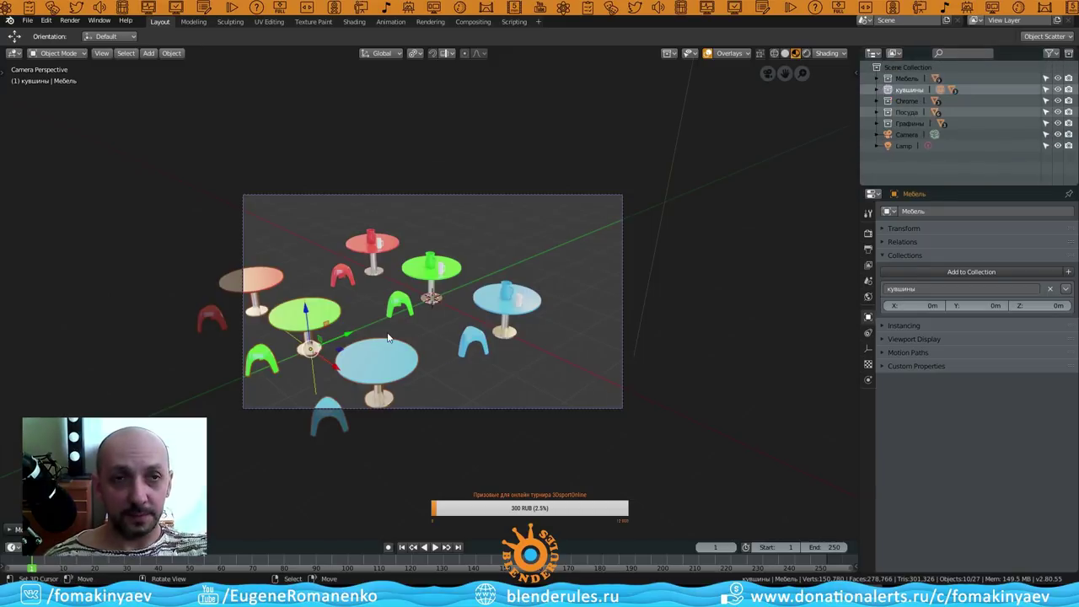
{"action": "left_click", "coordinate": [457, 271]}
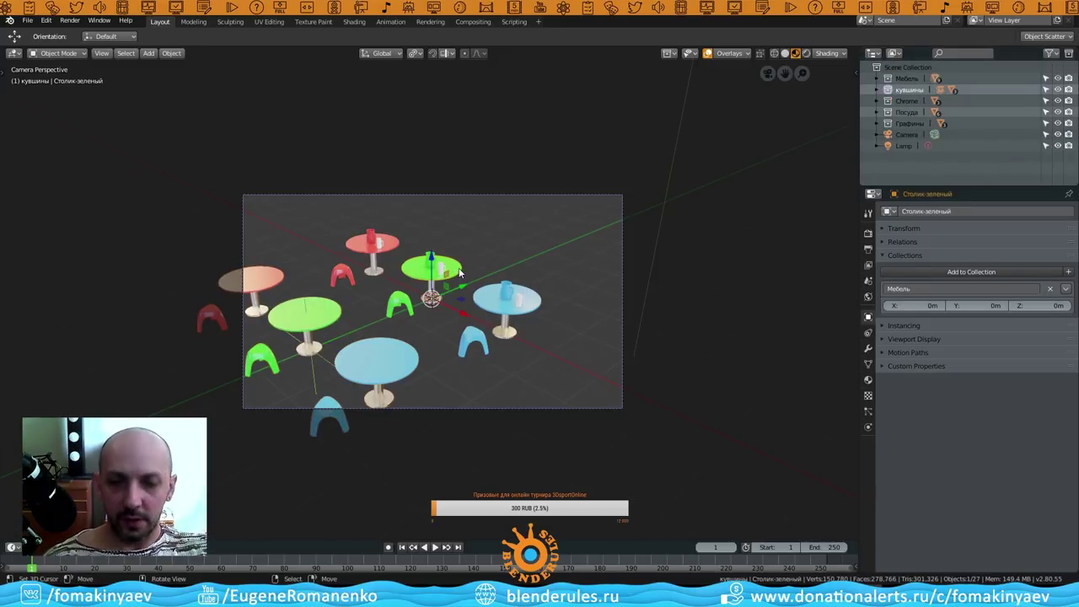
{"action": "key", "text": "g"}
{"action": "key", "text": "Escape"}
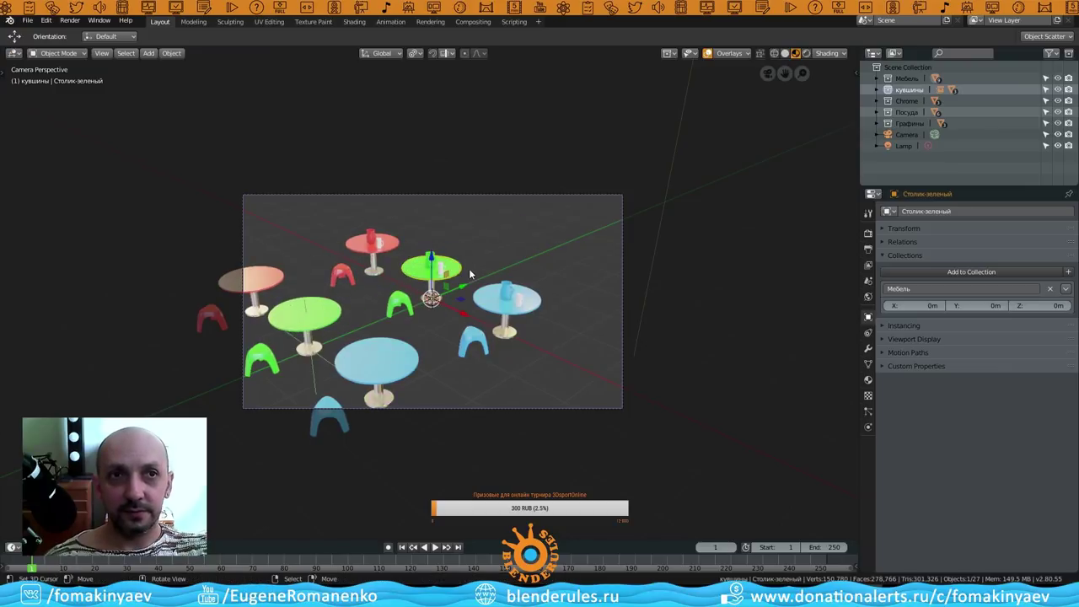
{"action": "scroll", "coordinate": [468, 268], "scroll_direction": "up", "scroll_amount": 1}
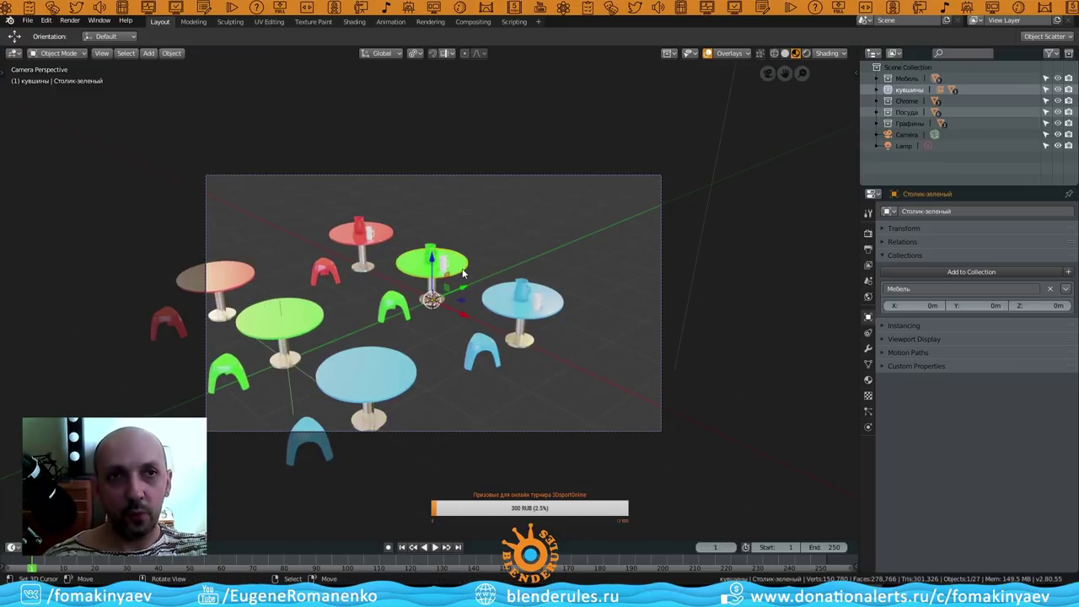
{"action": "left_click", "coordinate": [405, 310]}
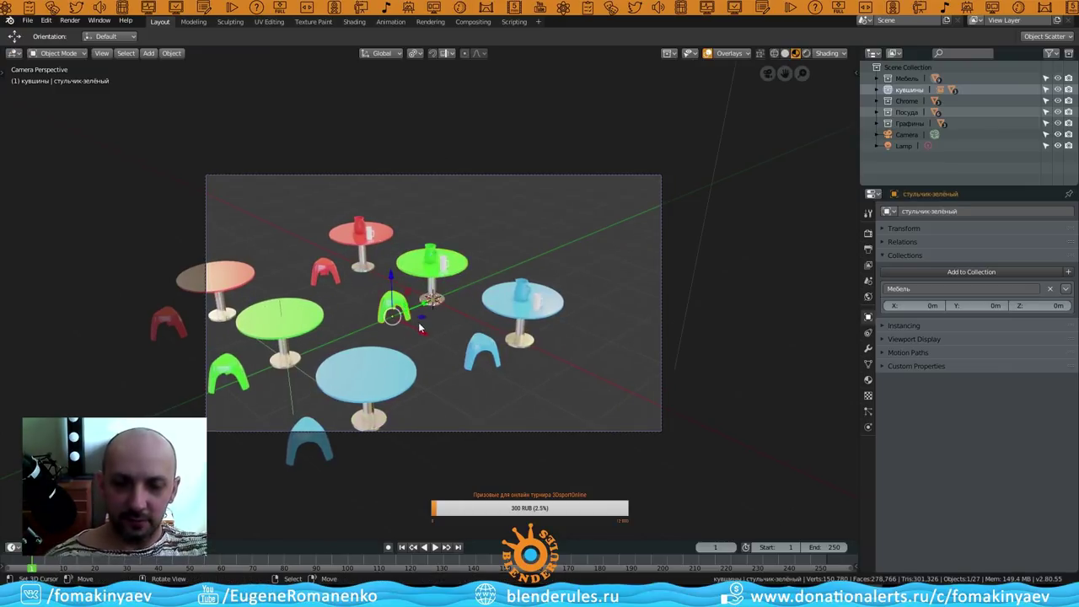
{"action": "key", "text": "g"}
{"action": "left_click", "coordinate": [407, 304]}
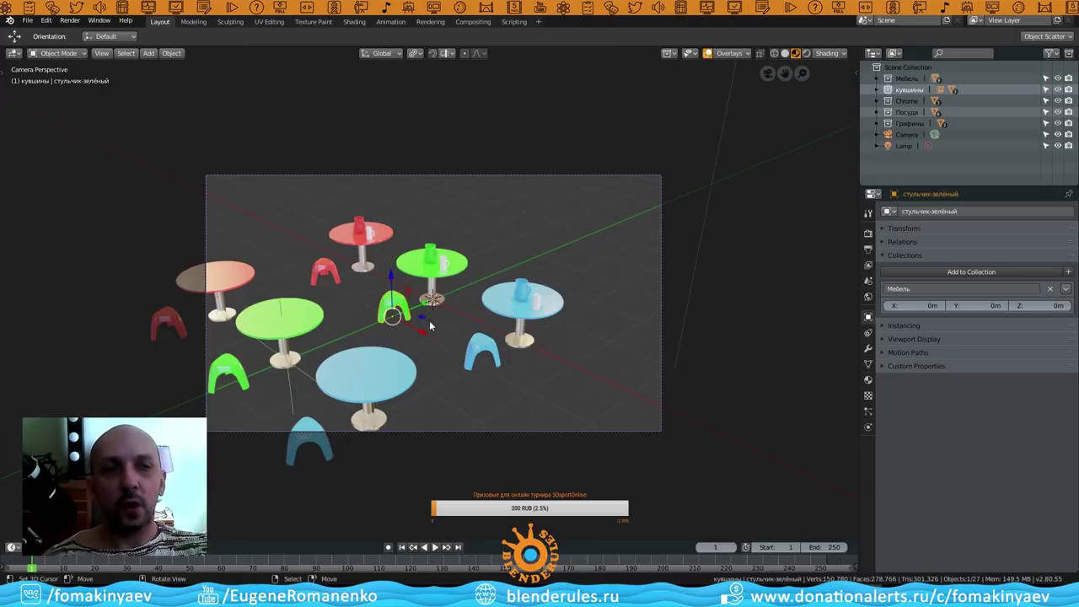
{"action": "scroll", "coordinate": [430, 326], "scroll_direction": "up", "scroll_amount": 2}
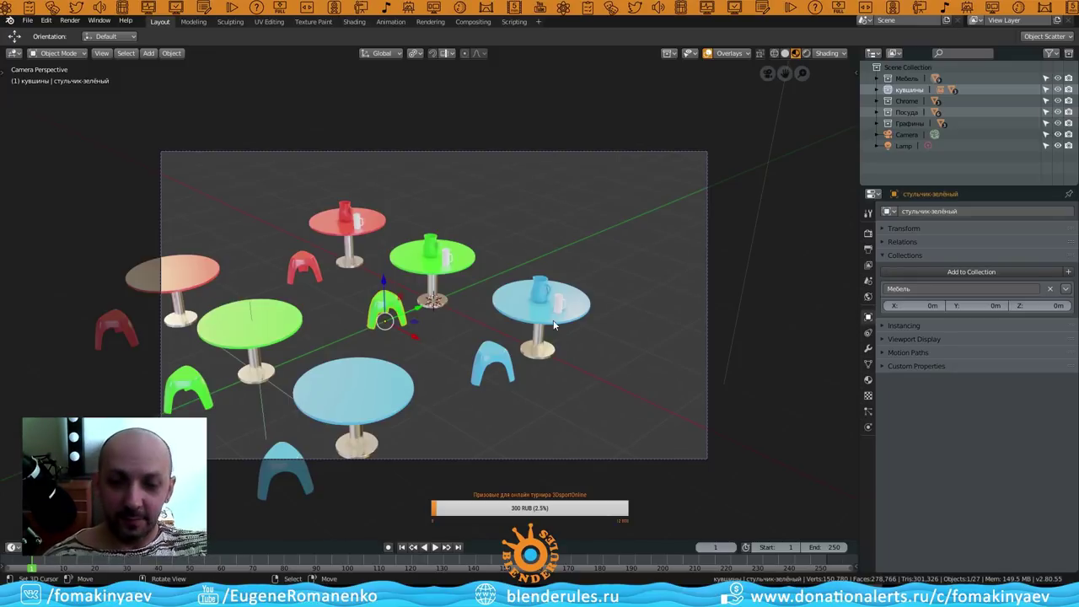
Reset the Мебель instance to the world origin and start deleting it.
{"action": "left_click", "coordinate": [413, 337]}
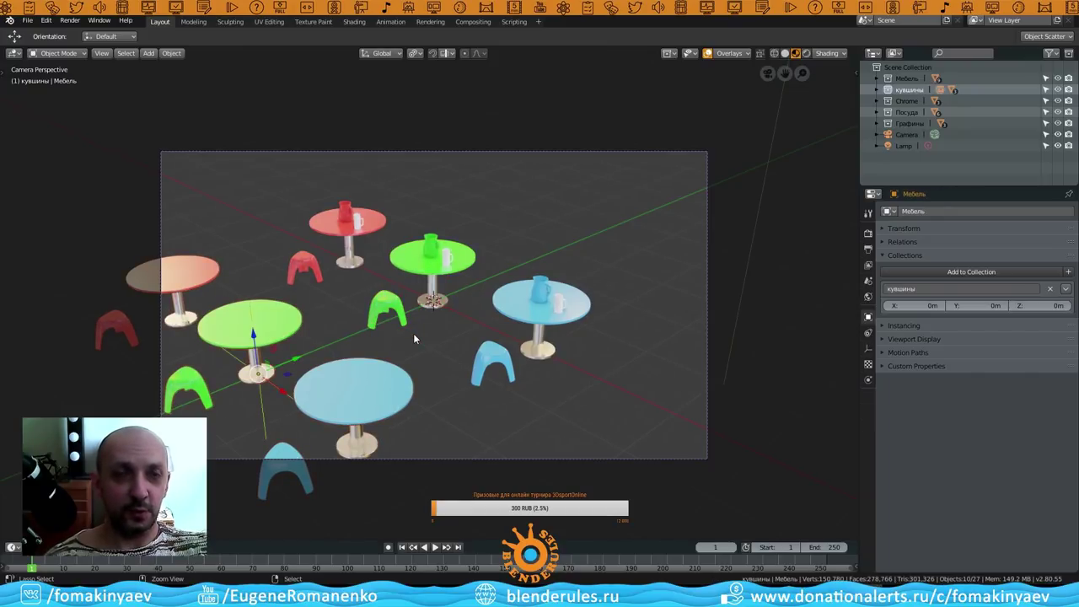
{"action": "key", "text": "alt+g"}
{"action": "key", "text": "Delete"}
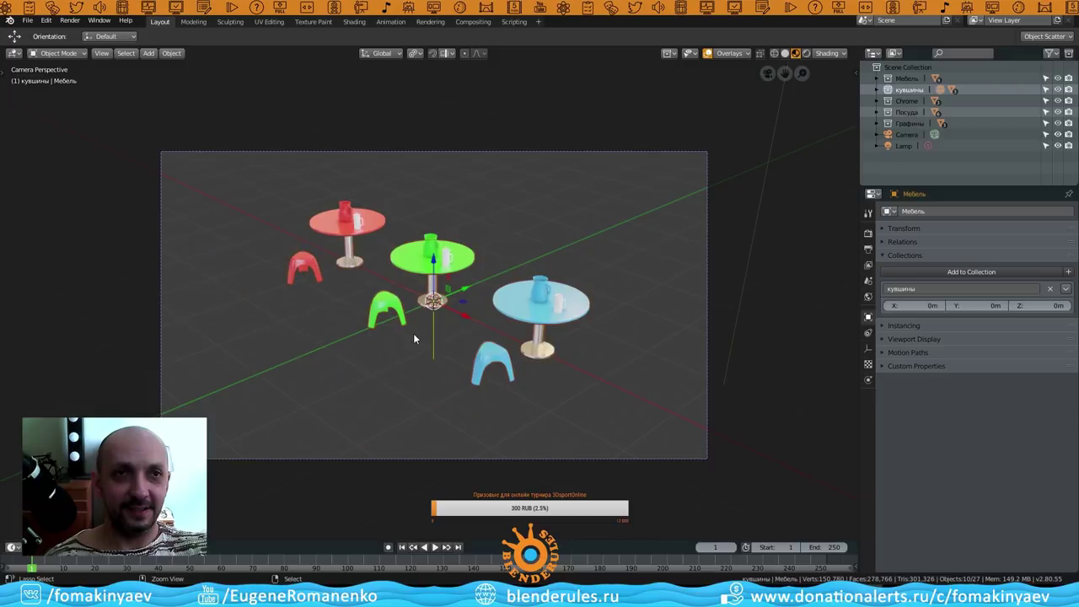
Delete the furniture instance, then move the green chair and undo that move.
{"action": "left_click", "coordinate": [413, 333]}
{"action": "scroll", "coordinate": [464, 313], "scroll_direction": "up", "scroll_amount": 1}
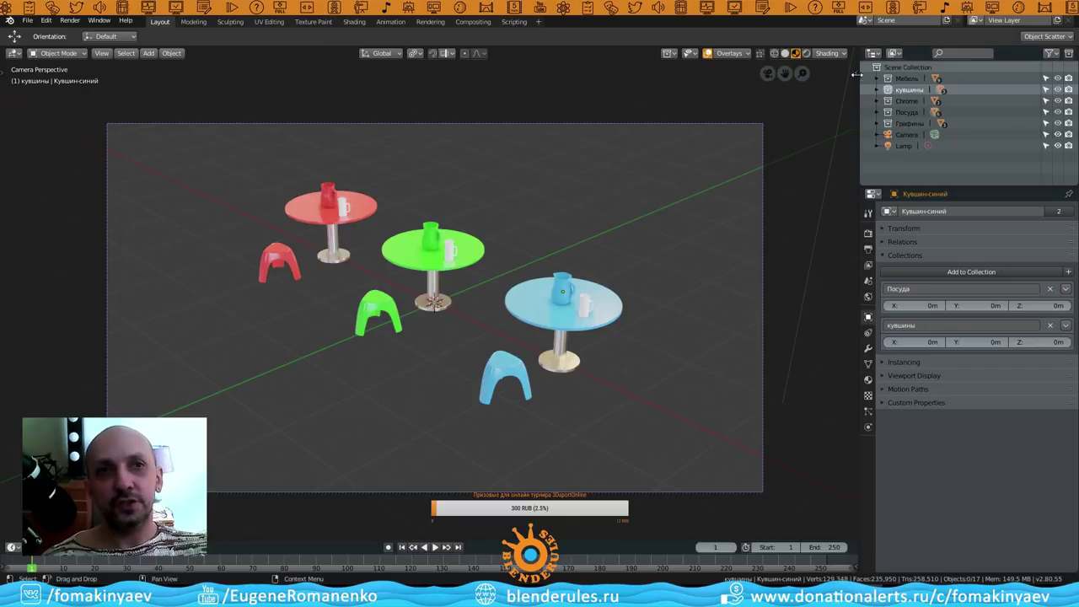
{"action": "left_click", "coordinate": [408, 319]}
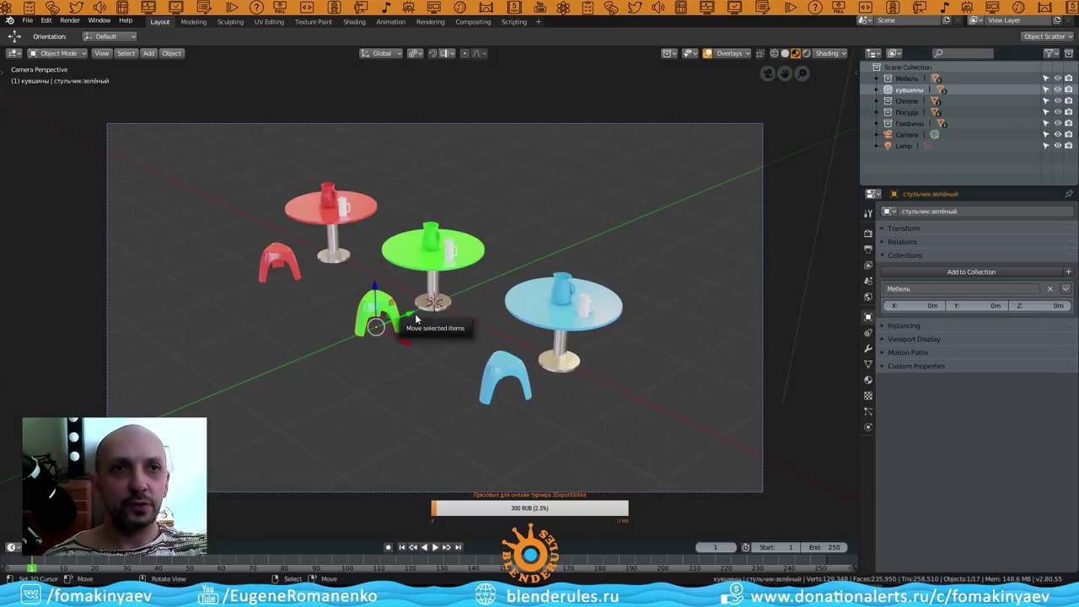
{"action": "left_click_drag", "start_coordinate": [411, 318], "coordinate": [318, 356]}
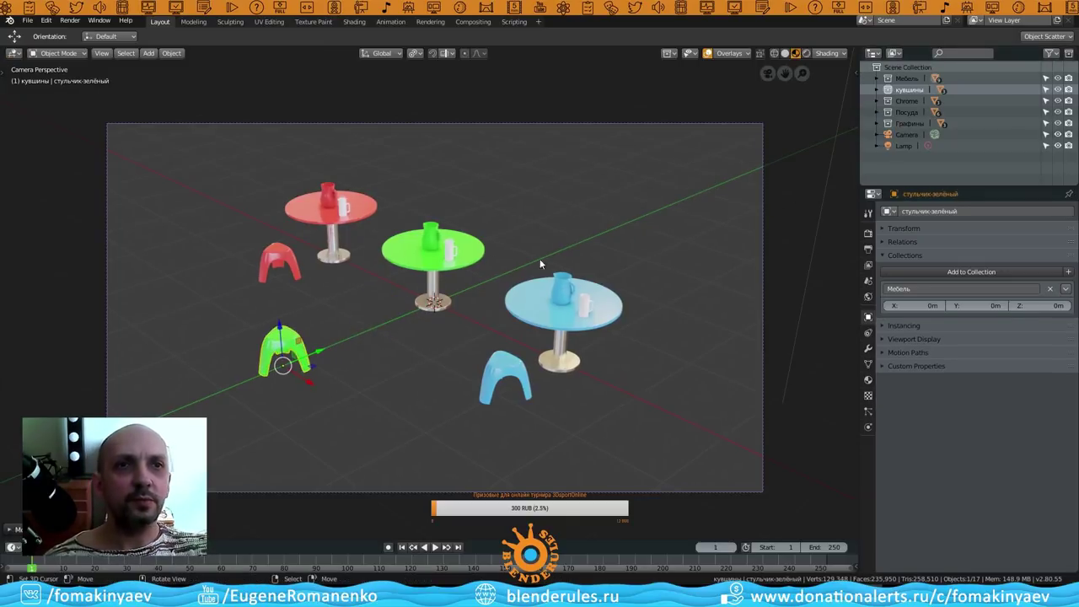
{"action": "key", "text": "ctrl+z"}
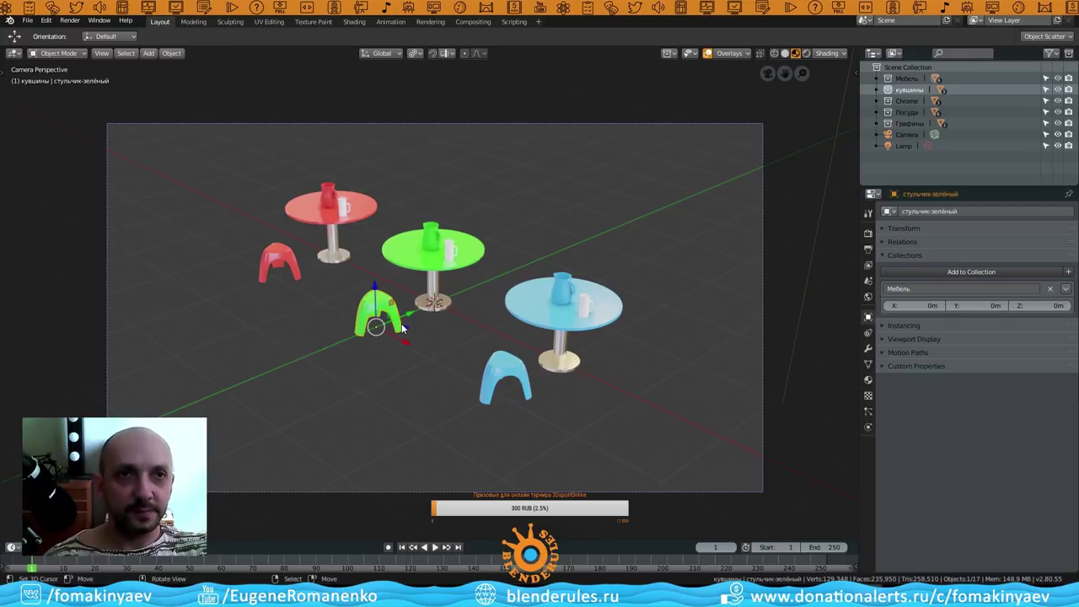
Add an ico sphere at the front-left and scale it to about half size.
{"action": "key", "text": "shift+a"}
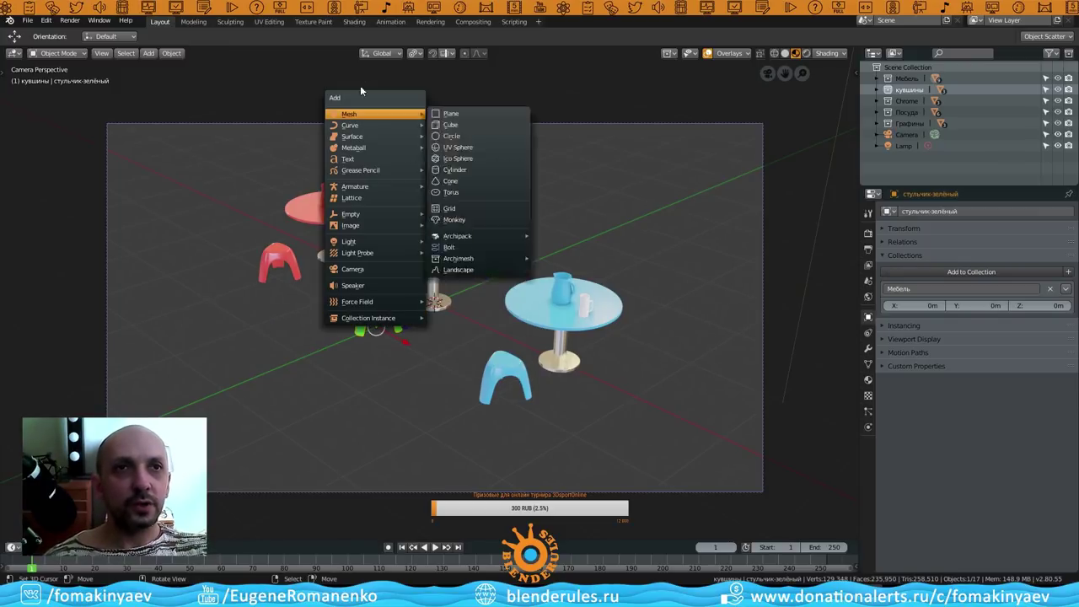
{"action": "left_click", "coordinate": [476, 158]}
{"action": "key", "text": "g"}
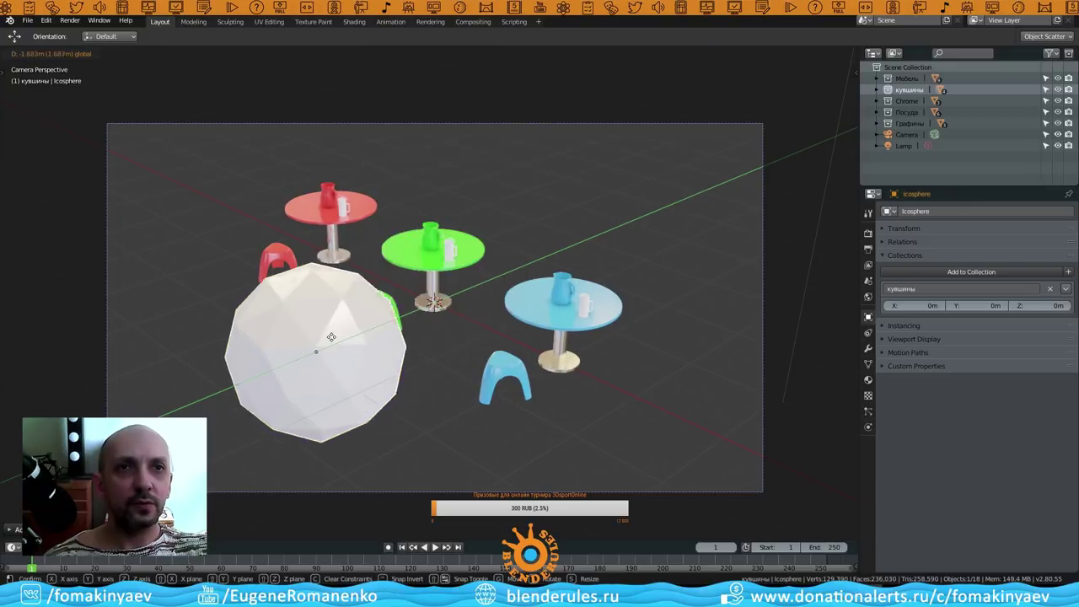
{"action": "left_click", "coordinate": [373, 415]}
{"action": "key", "text": "s"}
{"action": "left_click", "coordinate": [394, 423]}
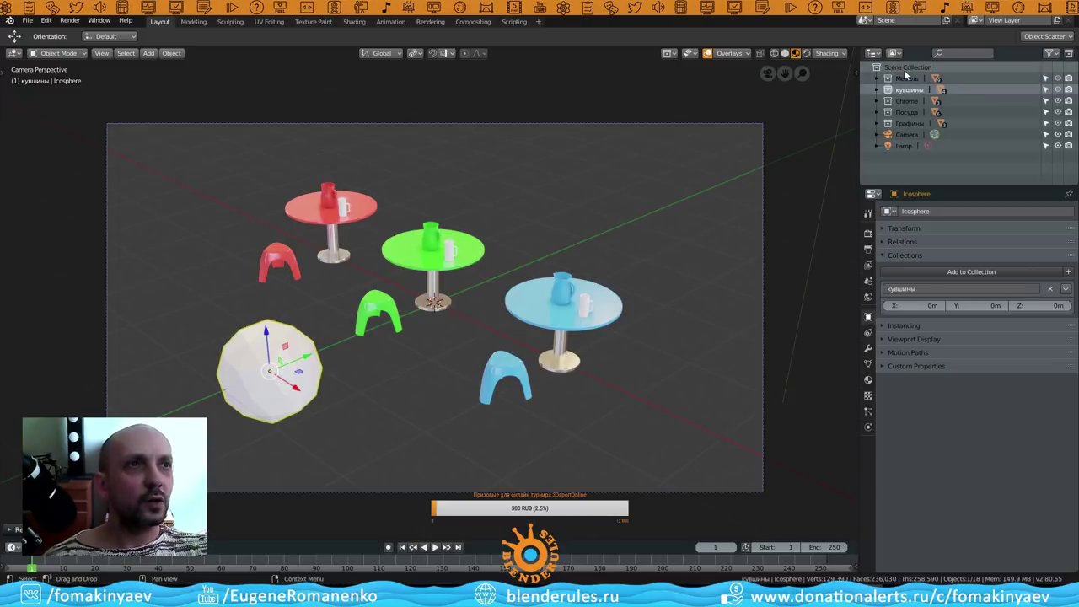
Move Icosphere out of кувшины directly into Scene Collection.
{"action": "left_click", "coordinate": [877, 90]}
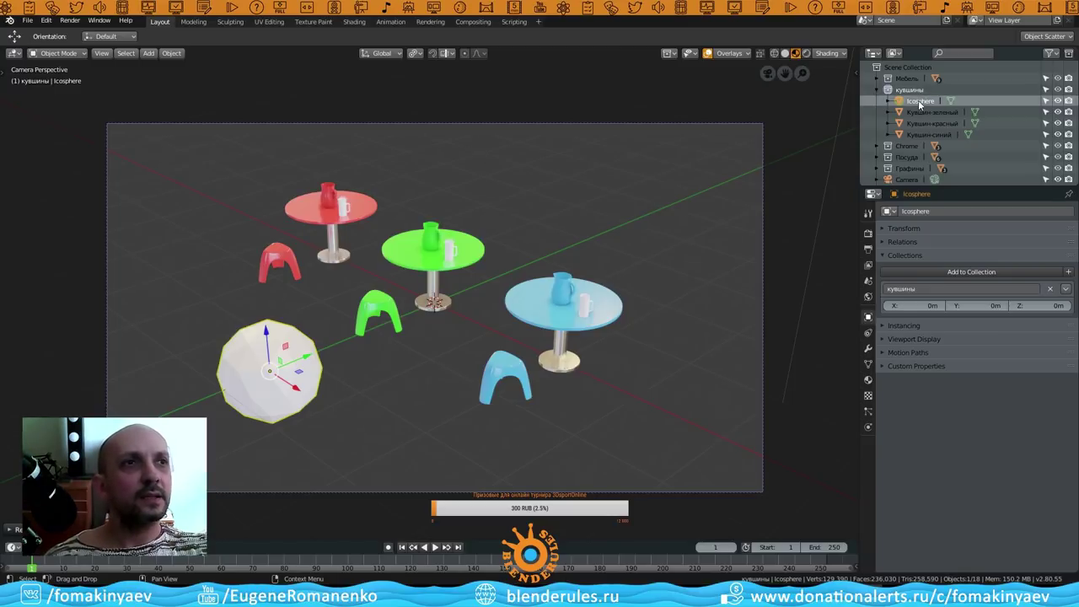
{"action": "left_click_drag", "start_coordinate": [918, 102], "coordinate": [908, 67]}
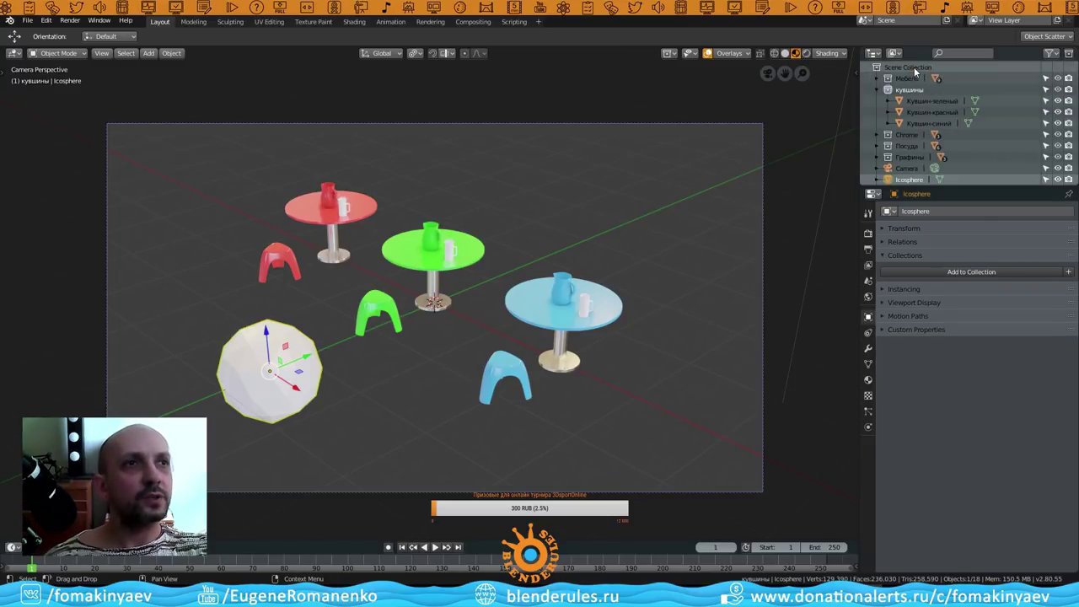
{"action": "left_click", "coordinate": [879, 89]}
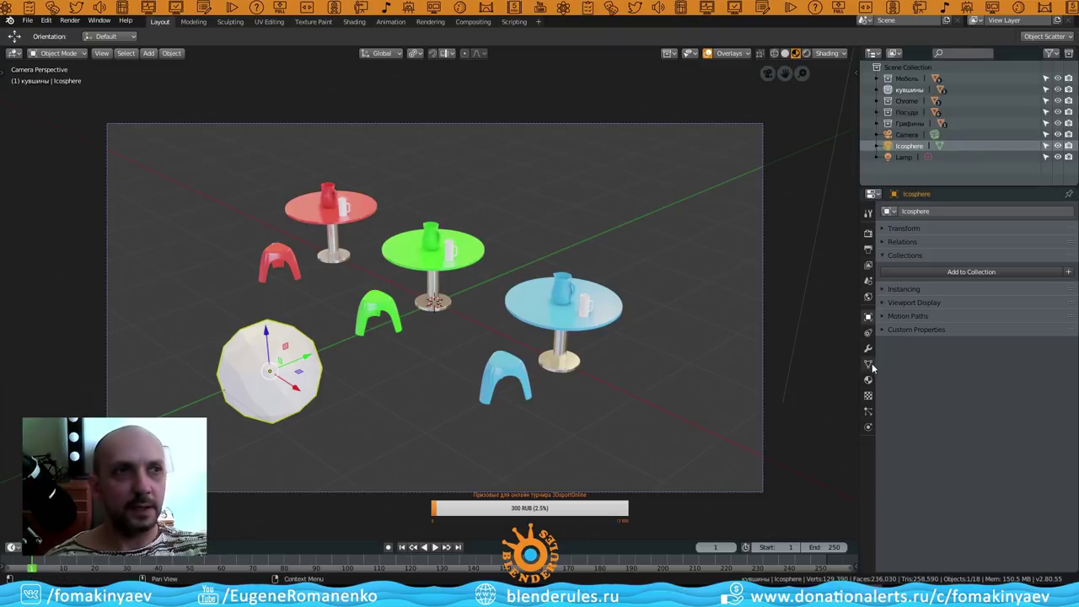
Add a new particle system to the Icosphere in the Particles tab.
{"action": "left_click", "coordinate": [868, 411]}
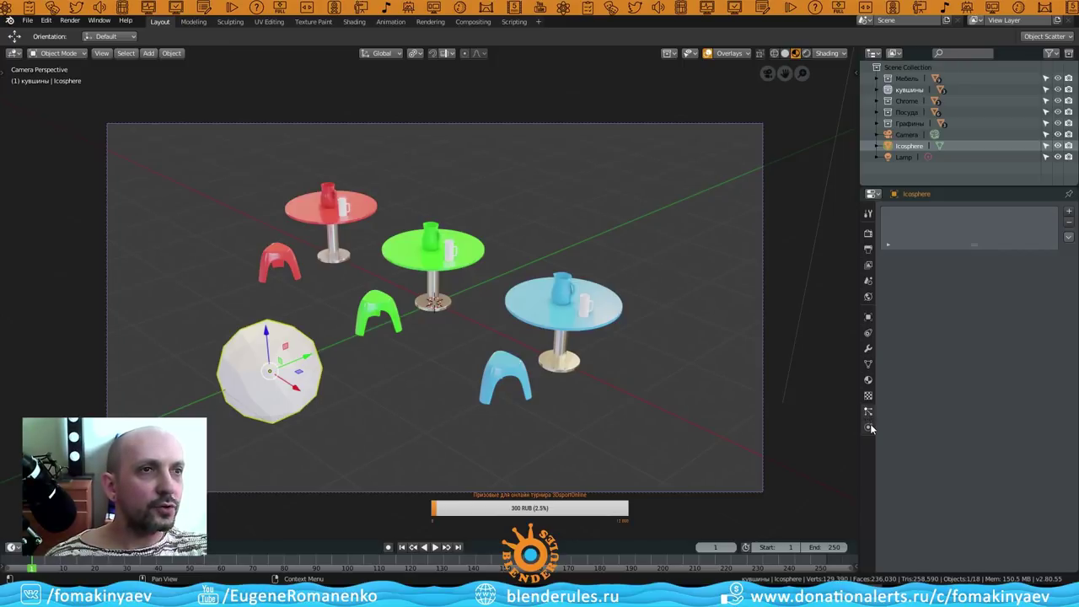
{"action": "left_click", "coordinate": [869, 427]}
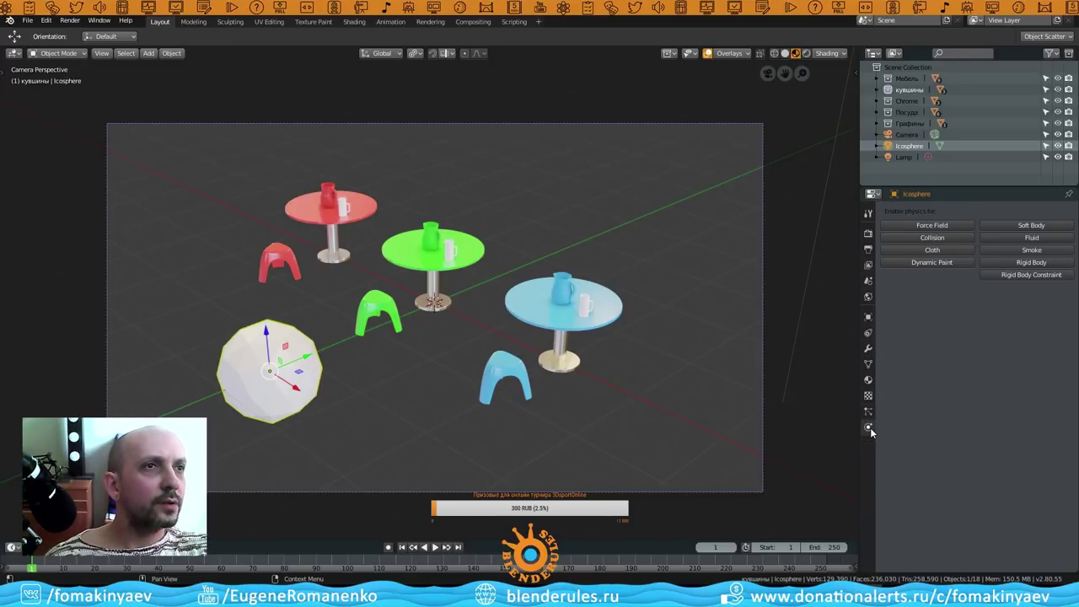
{"action": "left_click", "coordinate": [869, 411]}
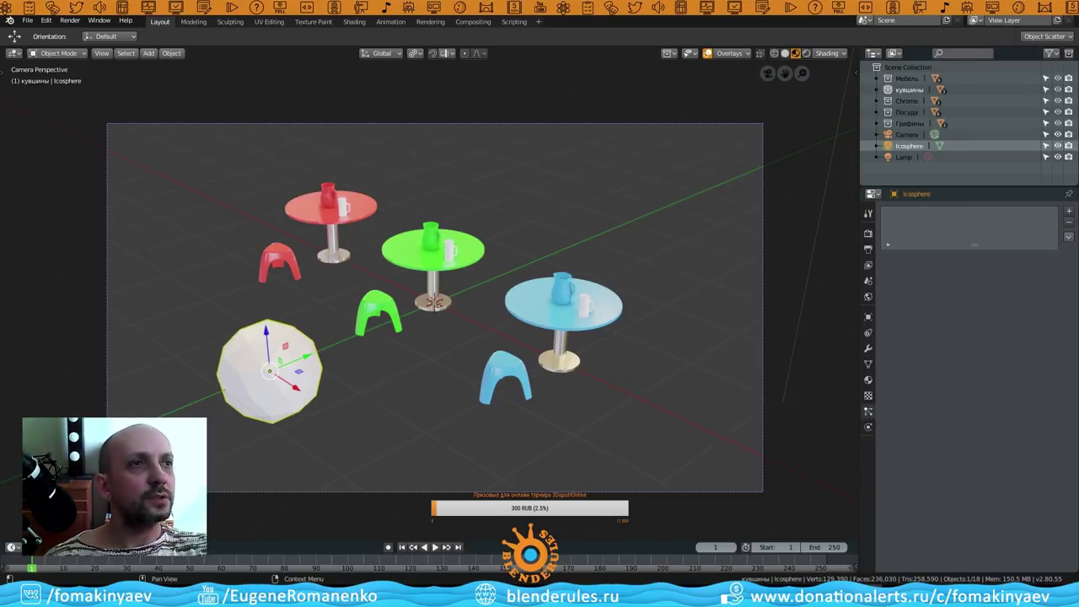
{"action": "left_click", "coordinate": [1068, 212]}
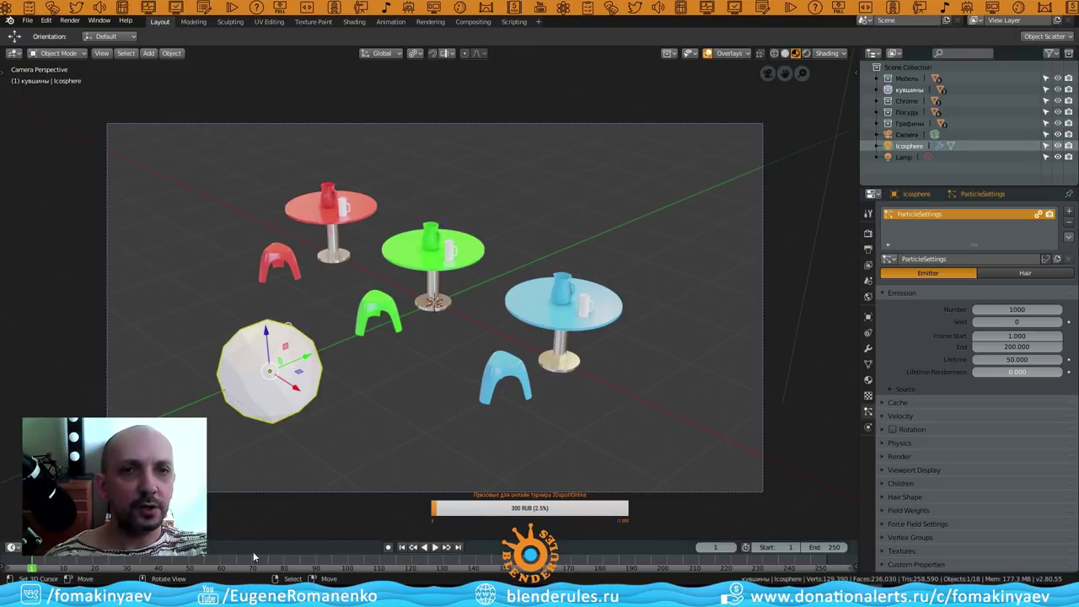
Play the animation and orbit in to watch the 1000 particles emit.
{"action": "left_click", "coordinate": [435, 547]}
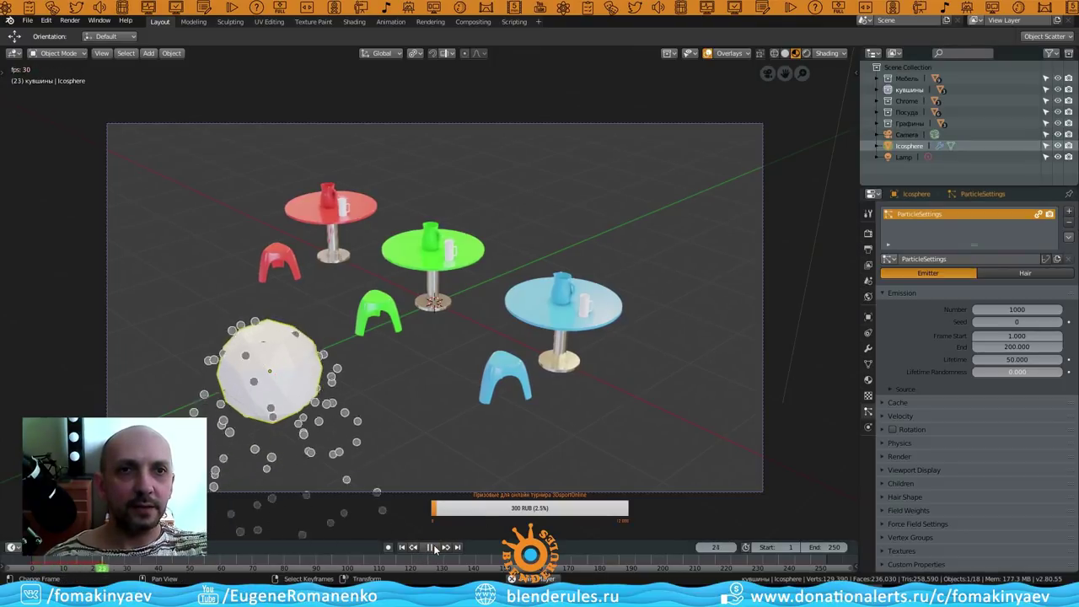
{"action": "middle_click_drag", "start_coordinate": [387, 507], "coordinate": [370, 477]}
{"action": "scroll", "coordinate": [369, 477], "scroll_direction": "down", "scroll_amount": 3}
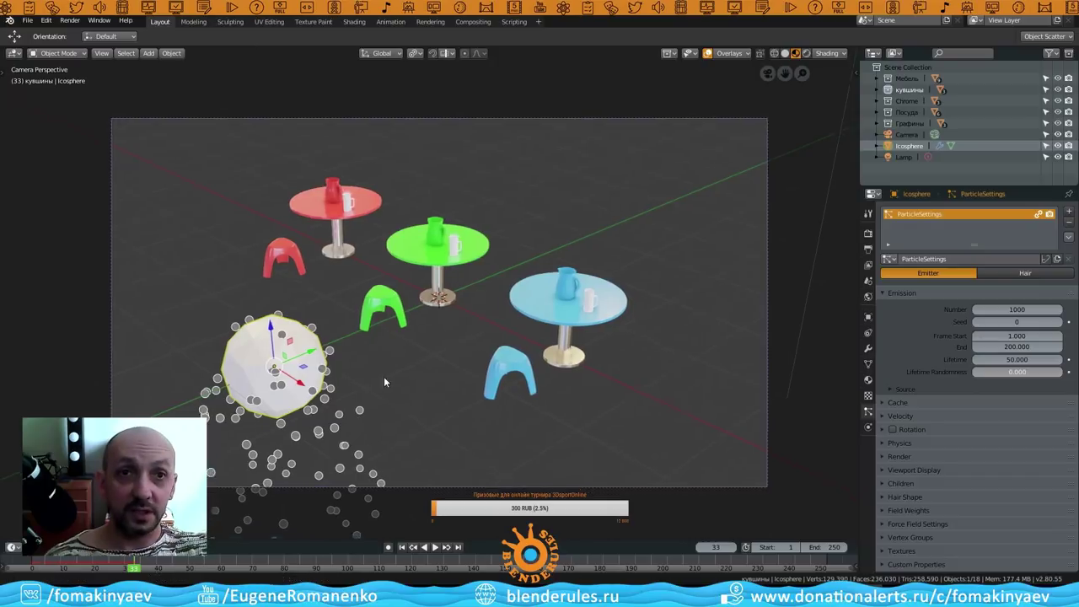
{"action": "middle_click_drag", "start_coordinate": [384, 376], "coordinate": [476, 303]}
{"action": "scroll", "coordinate": [473, 313], "scroll_direction": "up", "scroll_amount": 5}
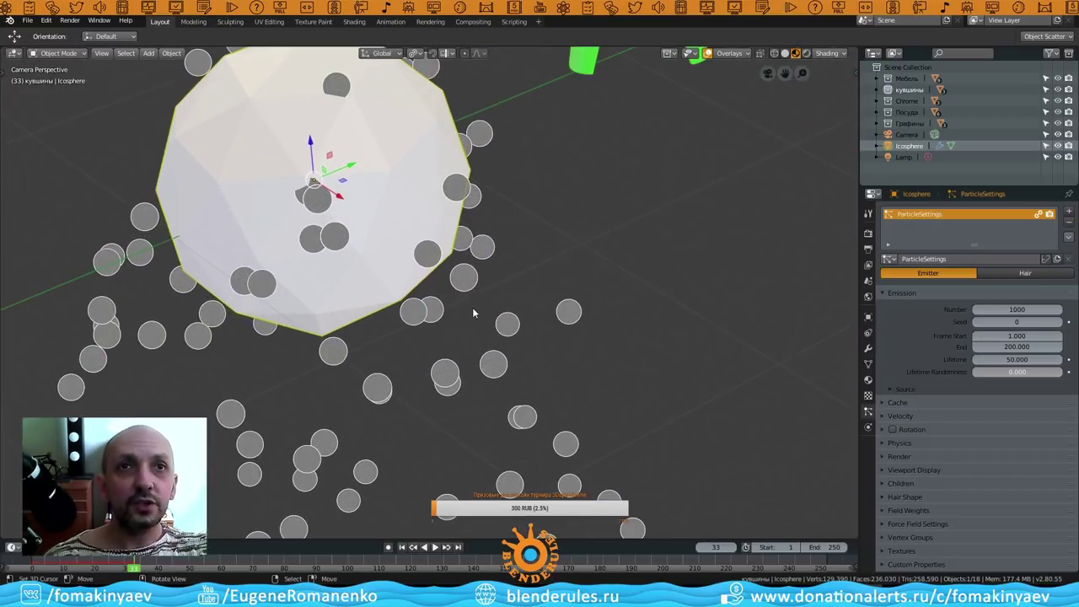
{"action": "scroll", "coordinate": [472, 312], "scroll_direction": "down", "scroll_amount": 5}
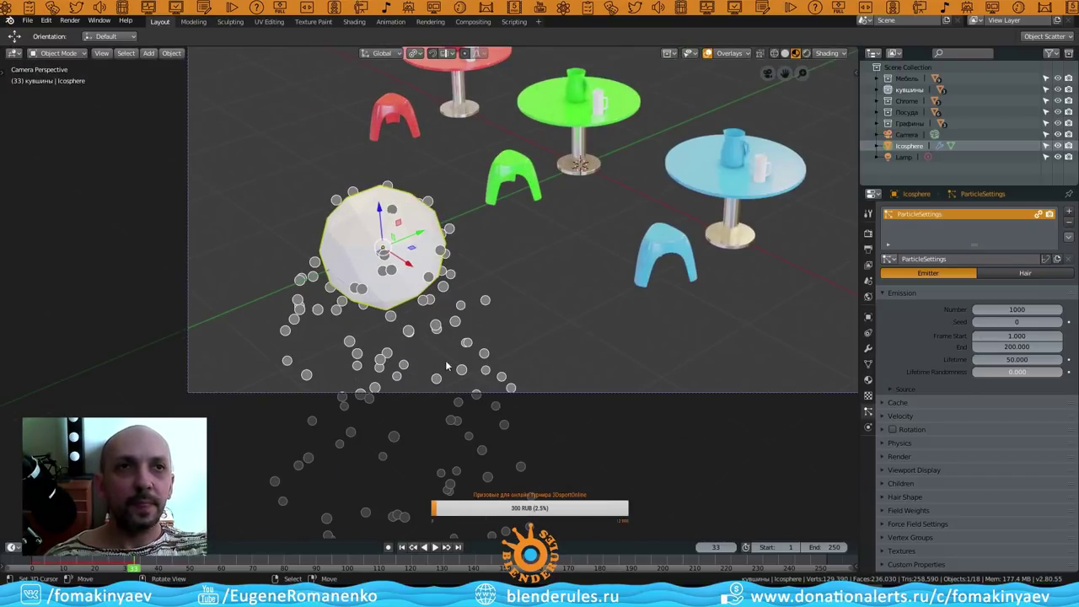
{"action": "middle_click_drag", "start_coordinate": [445, 360], "coordinate": [452, 477], "text": "shift"}
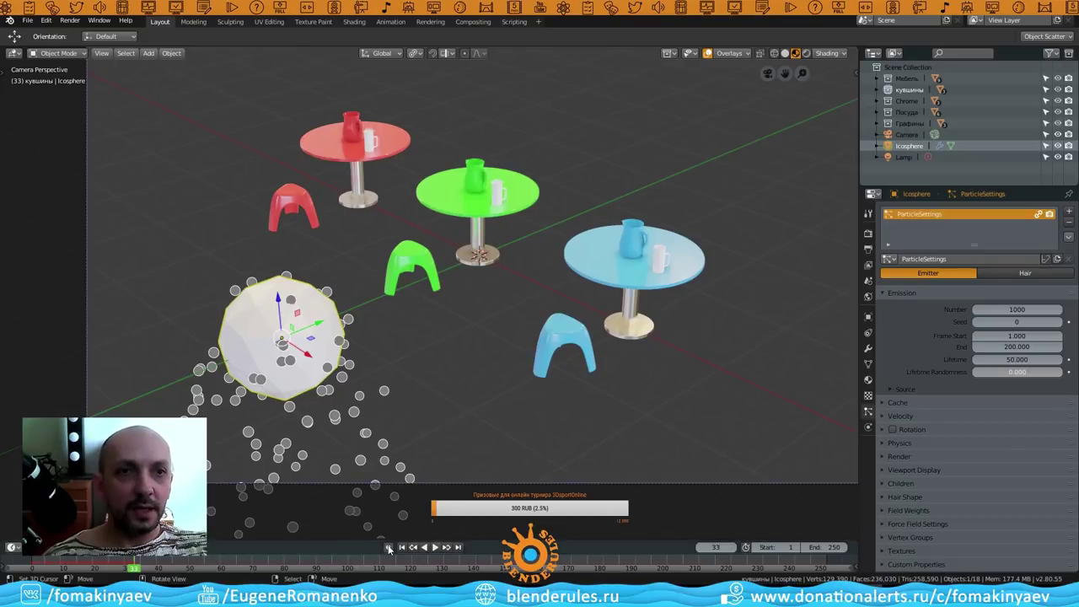
In Particles > Render, set Render As to Collection and open the Instance Collection list.
{"action": "left_click", "coordinate": [889, 460]}
{"action": "scroll", "coordinate": [1014, 438], "scroll_direction": "down", "scroll_amount": 1}
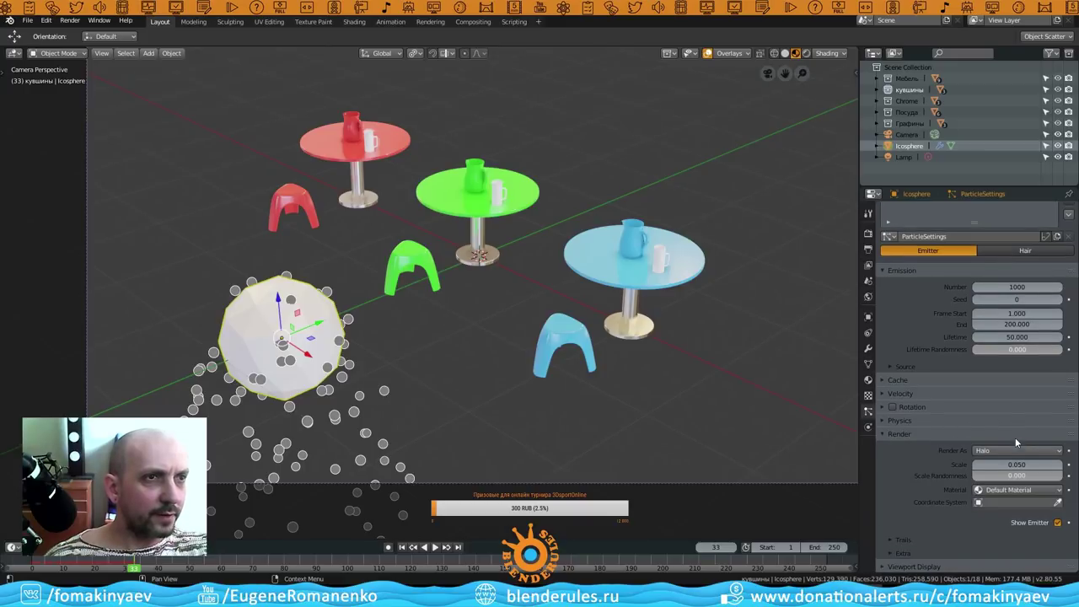
{"action": "left_click", "coordinate": [1006, 502]}
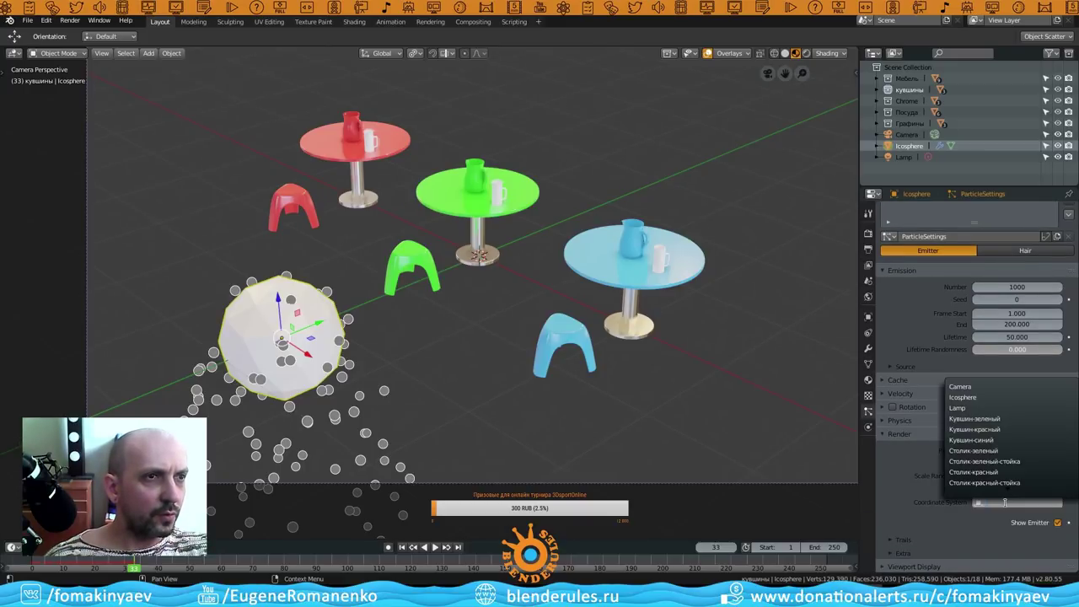
{"action": "left_click", "coordinate": [914, 493]}
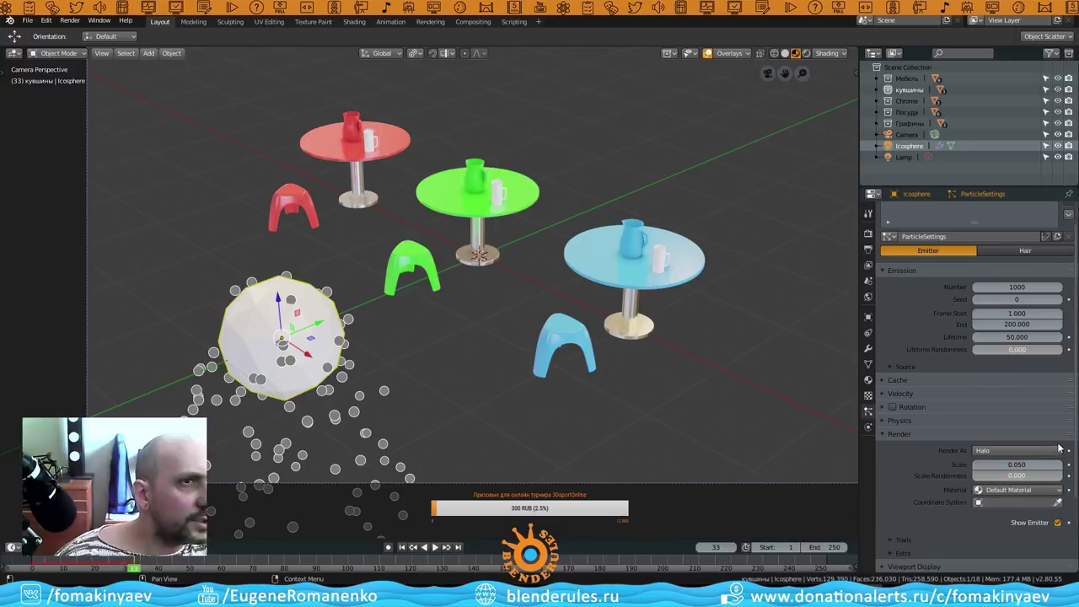
{"action": "left_click", "coordinate": [884, 434]}
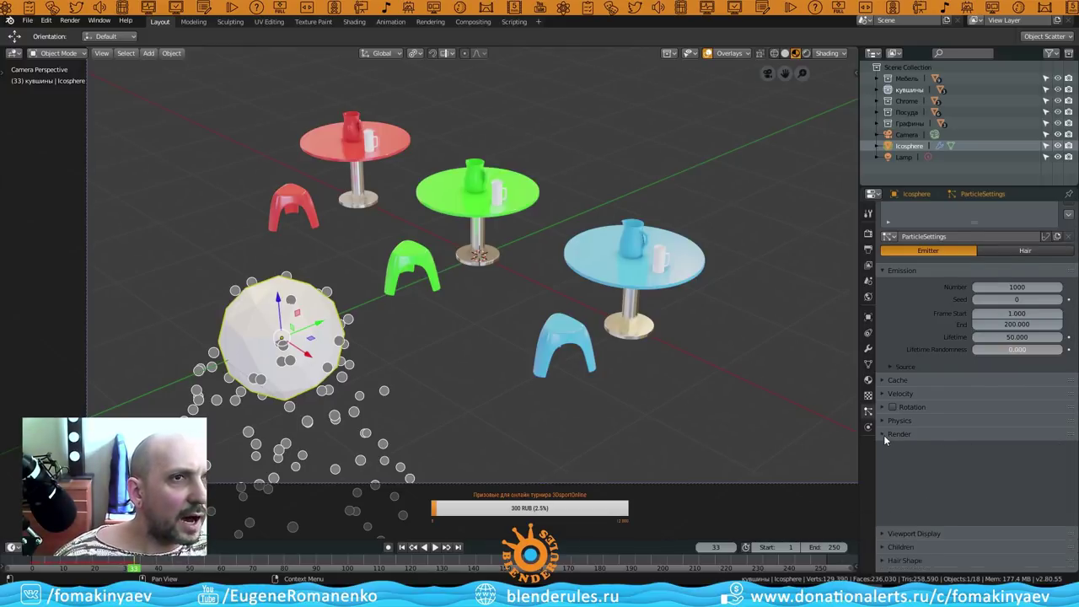
{"action": "left_click", "coordinate": [885, 456]}
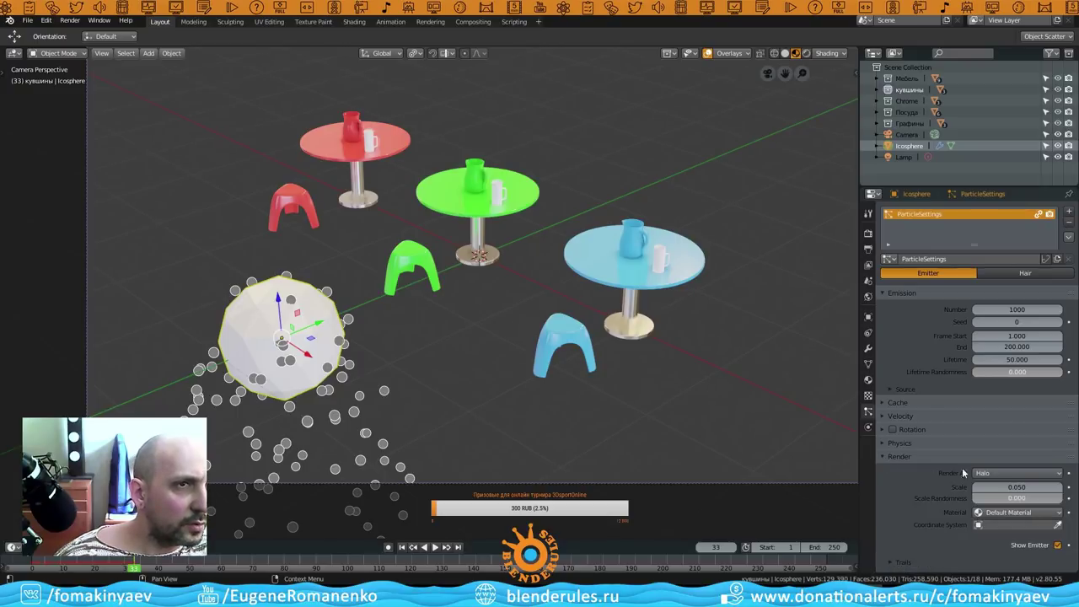
{"action": "left_click", "coordinate": [1013, 475]}
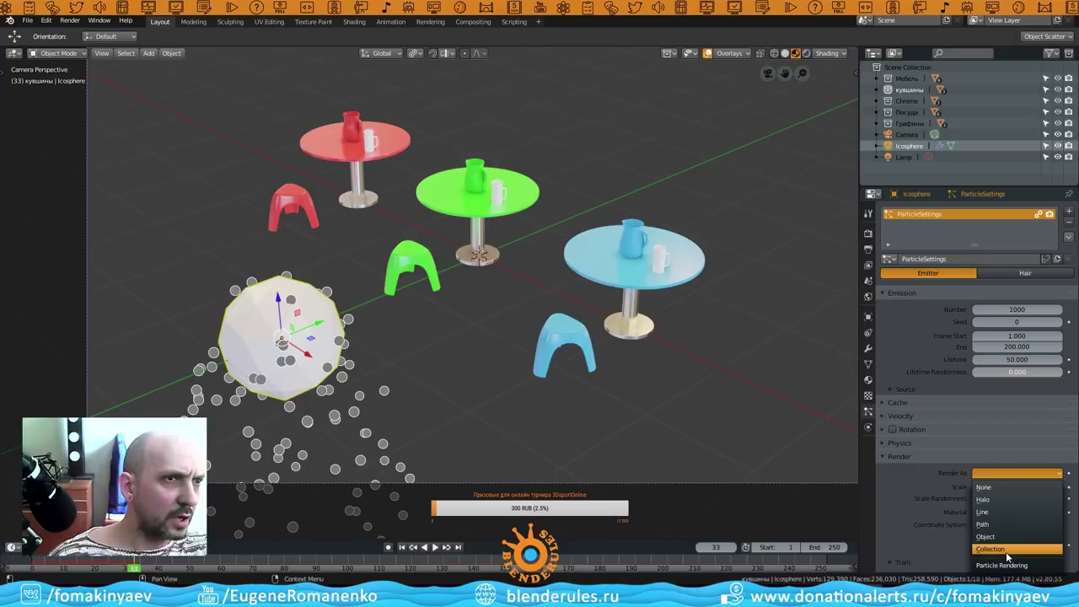
{"action": "left_click", "coordinate": [1005, 551]}
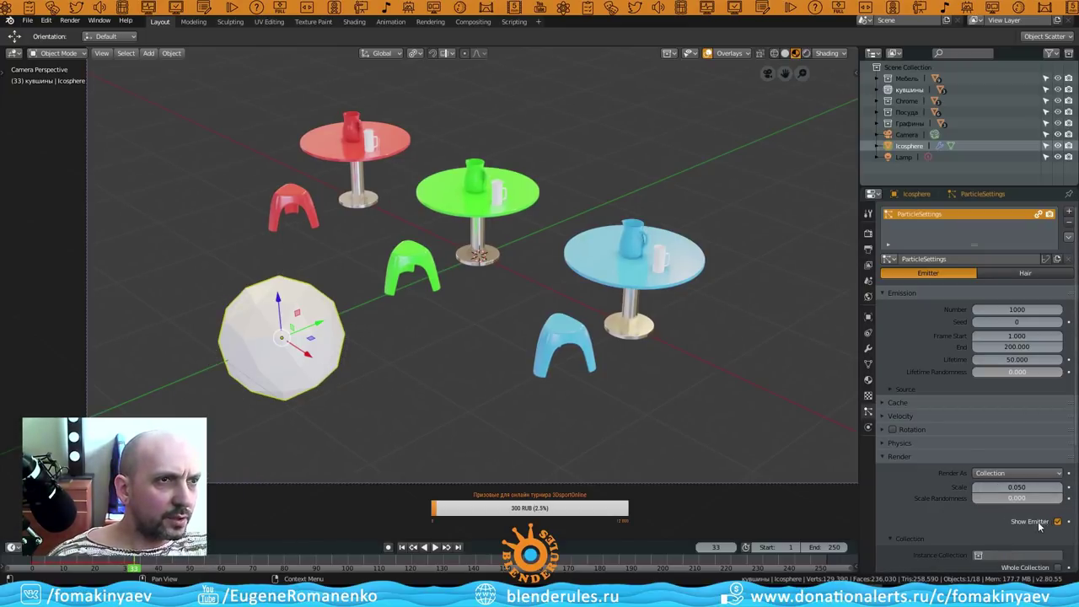
{"action": "scroll", "coordinate": [1016, 529], "scroll_direction": "down", "scroll_amount": 3}
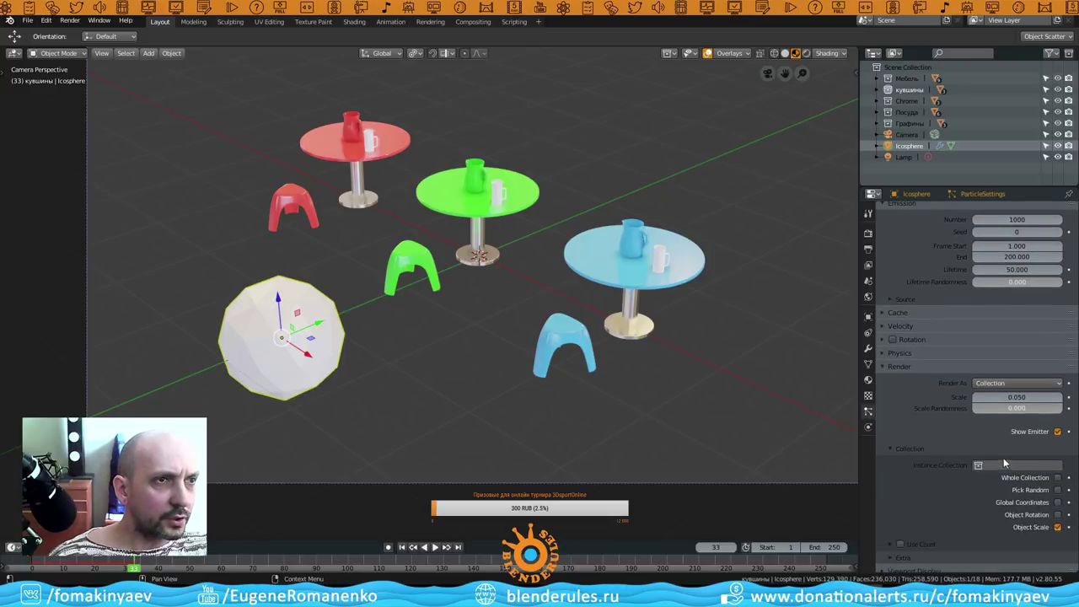
{"action": "left_click", "coordinate": [996, 466]}
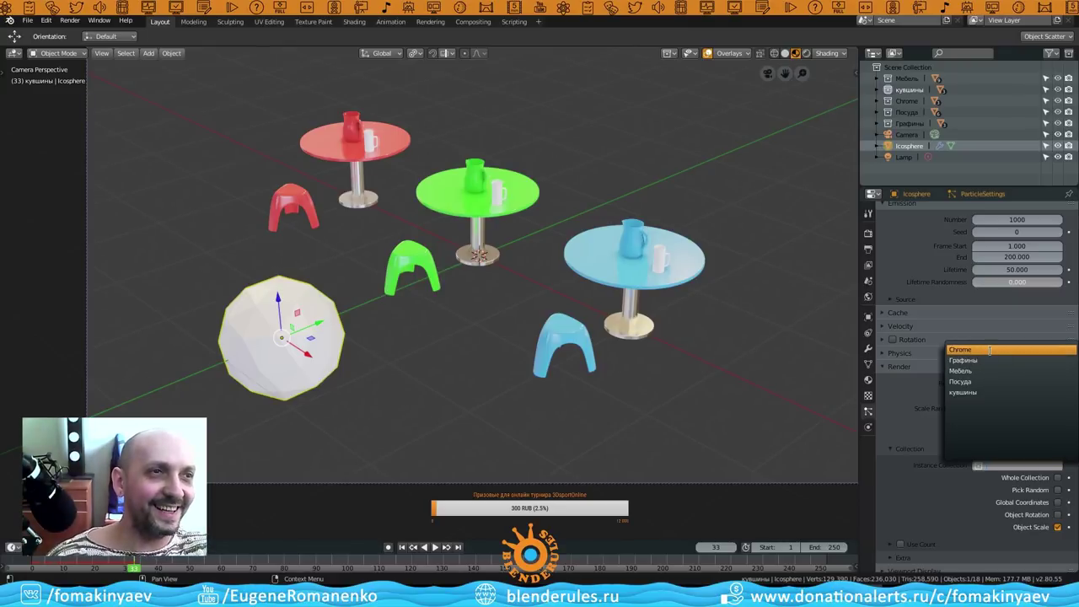
Instance the кувшины collection as particles and raise particle scale from 0.050 to 0.560.
{"action": "left_click", "coordinate": [982, 393]}
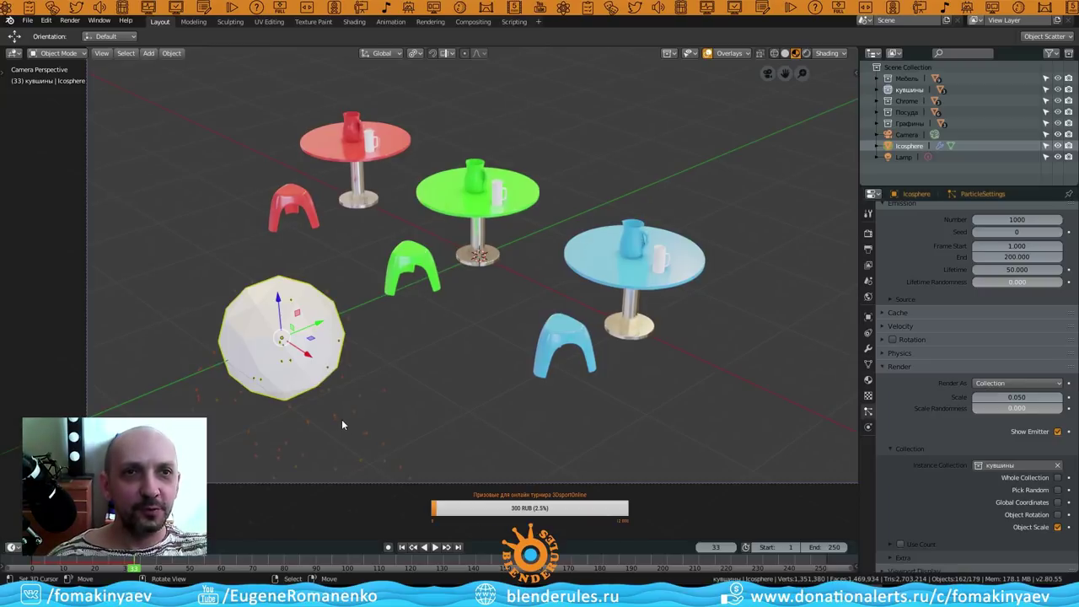
{"action": "scroll", "coordinate": [342, 418], "scroll_direction": "up", "scroll_amount": 4}
{"action": "middle_click_drag", "start_coordinate": [342, 419], "coordinate": [603, 263], "text": "shift"}
{"action": "scroll", "coordinate": [595, 279], "scroll_direction": "up", "scroll_amount": 5}
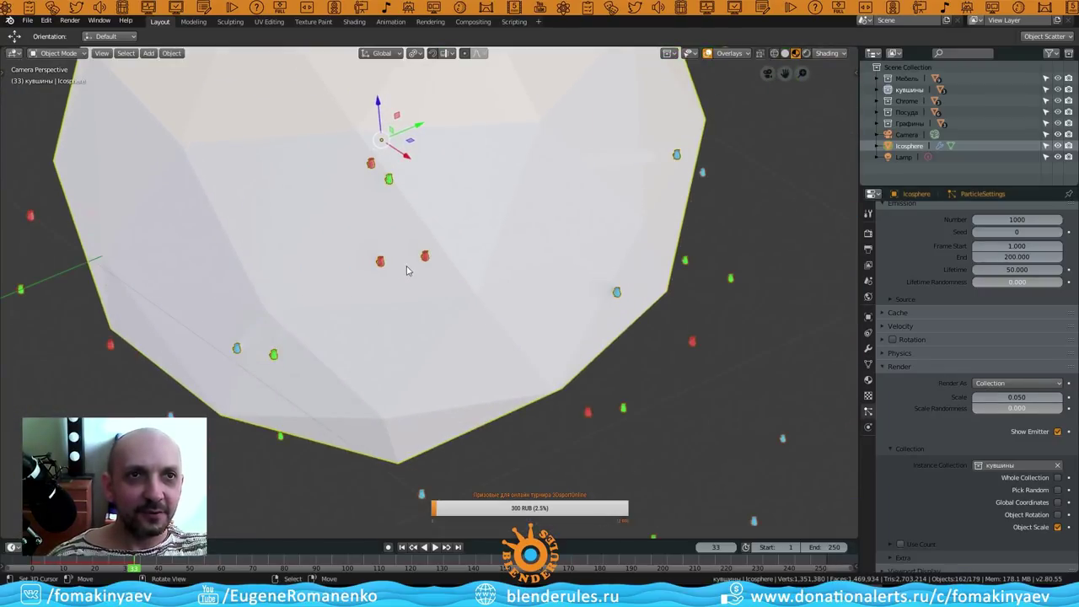
{"action": "scroll", "coordinate": [425, 307], "scroll_direction": "down", "scroll_amount": 6}
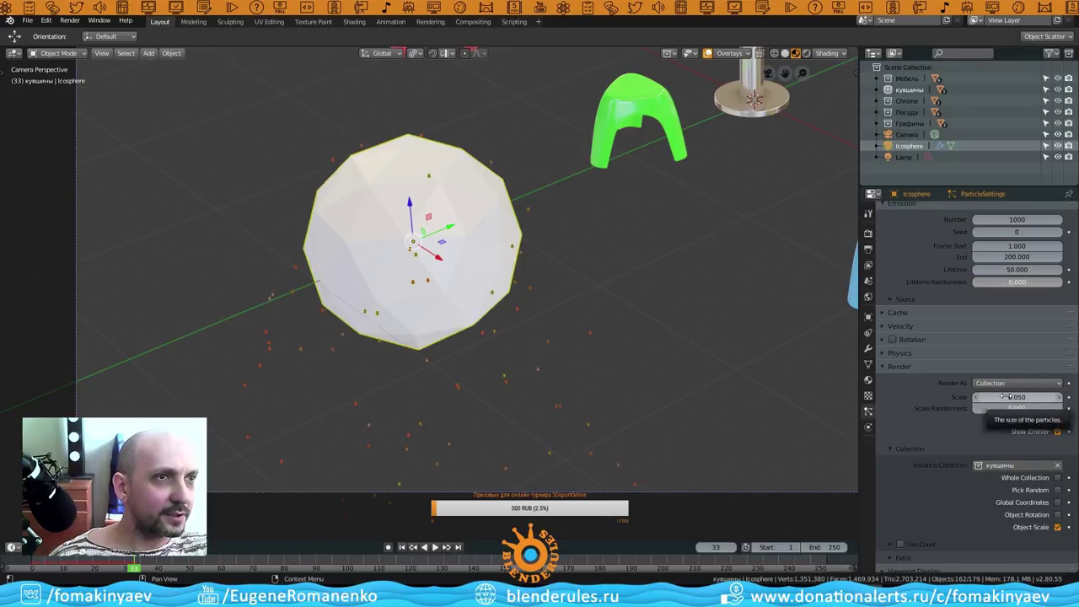
{"action": "left_click_drag", "start_coordinate": [1003, 396], "coordinate": [920, 378]}
{"action": "scroll", "coordinate": [630, 336], "scroll_direction": "down", "scroll_amount": 2}
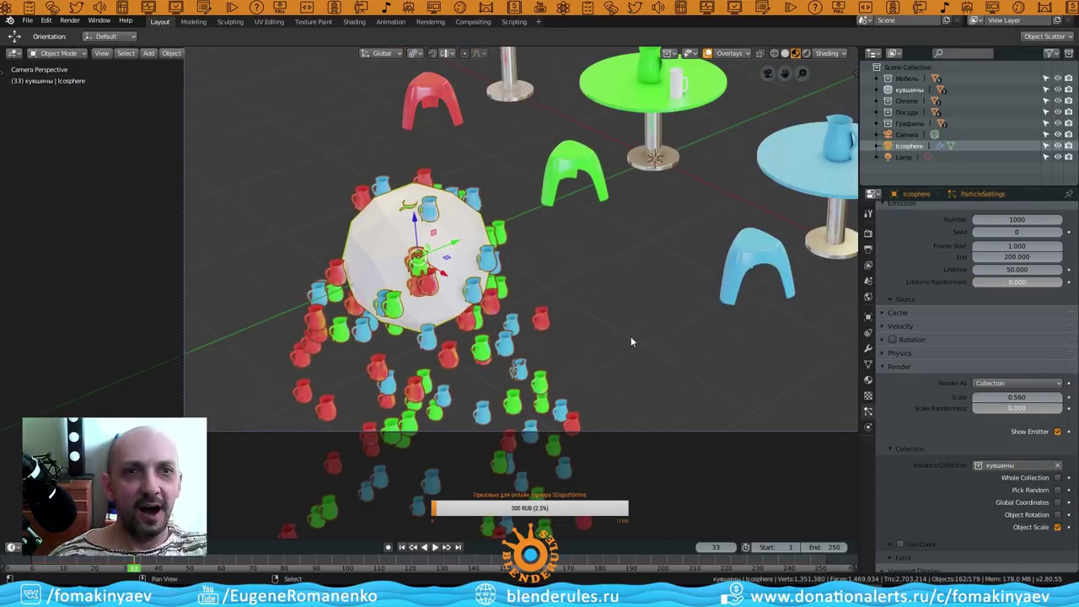
Play the jug emission from frame 1, stop it, and rewind to frame 1.
{"action": "left_click", "coordinate": [402, 546]}
{"action": "mouse_move", "coordinate": [396, 455]}
{"action": "middle_mouse_down"}
{"action": "mouse_move", "coordinate": [419, 428]}
{"action": "mouse_move", "coordinate": [483, 406]}
{"action": "mouse_move", "coordinate": [358, 433]}
{"action": "middle_mouse_up"}
{"action": "scroll", "coordinate": [506, 371], "scroll_direction": "down", "scroll_amount": 2}
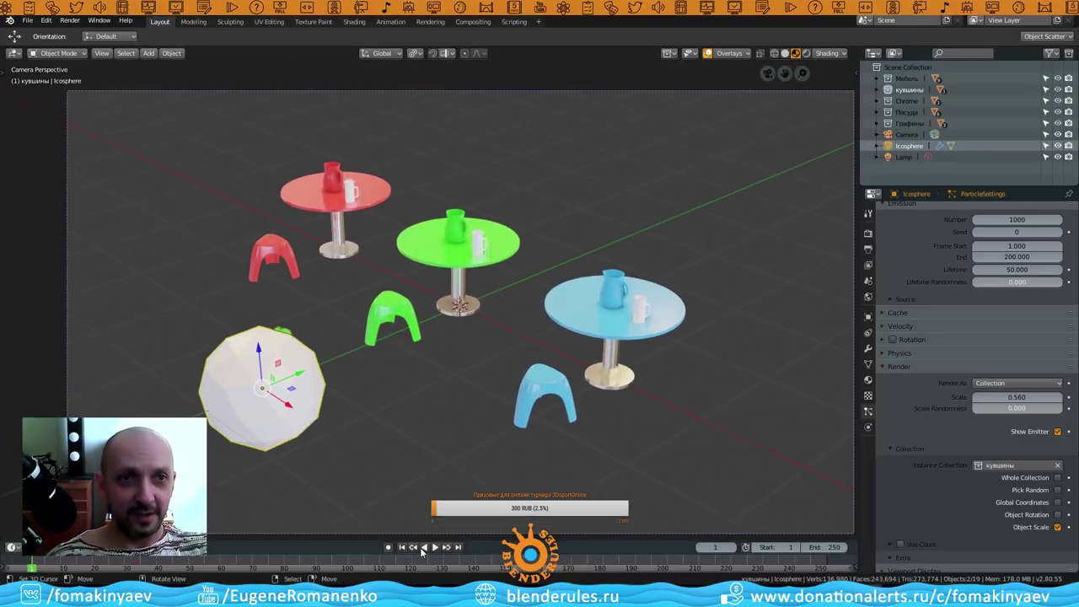
{"action": "left_click", "coordinate": [434, 546]}
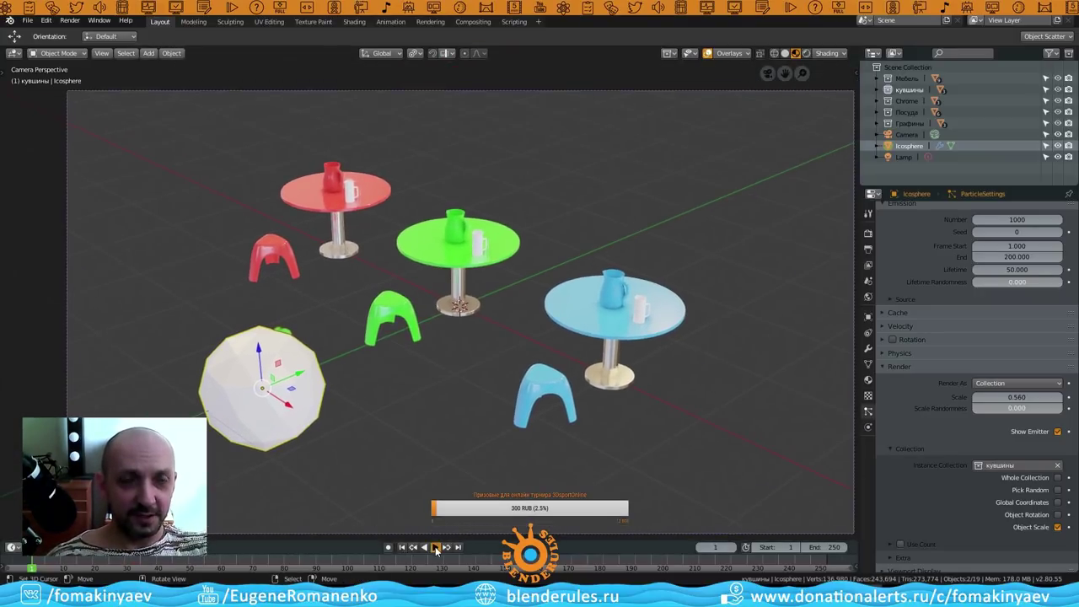
{"action": "scroll", "coordinate": [489, 434], "scroll_direction": "down", "scroll_amount": 2}
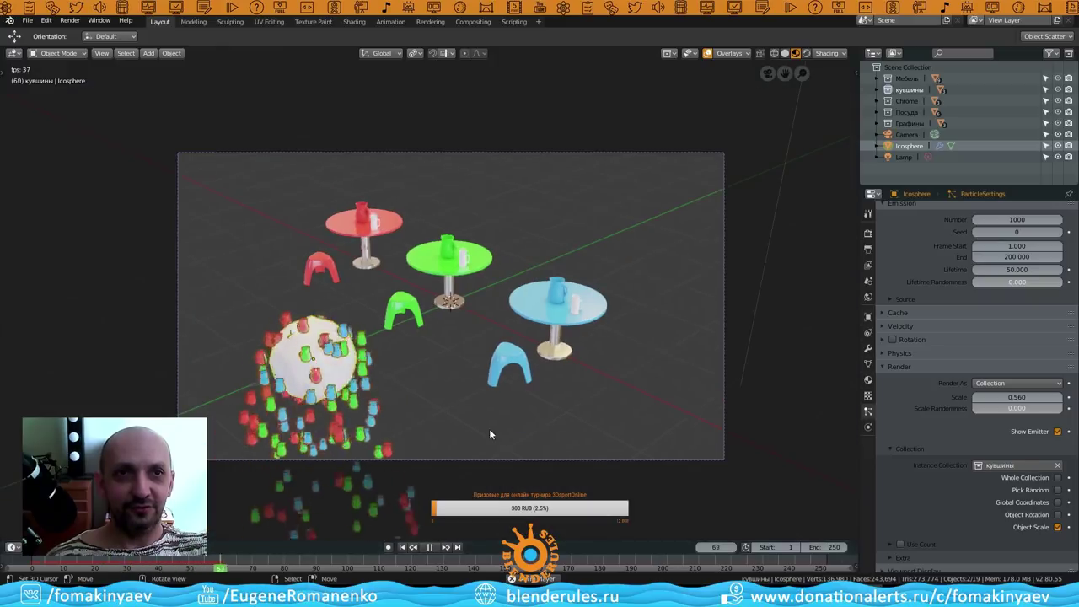
{"action": "left_click", "coordinate": [429, 546]}
{"action": "left_click", "coordinate": [402, 547]}
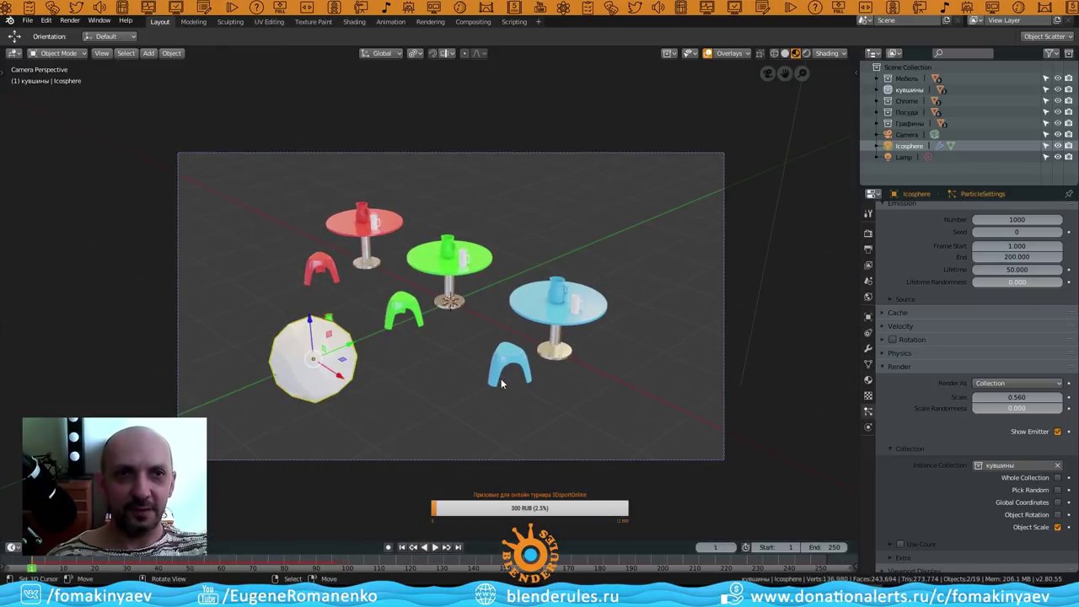
{"action": "scroll", "coordinate": [501, 379], "scroll_direction": "up", "scroll_amount": 2}
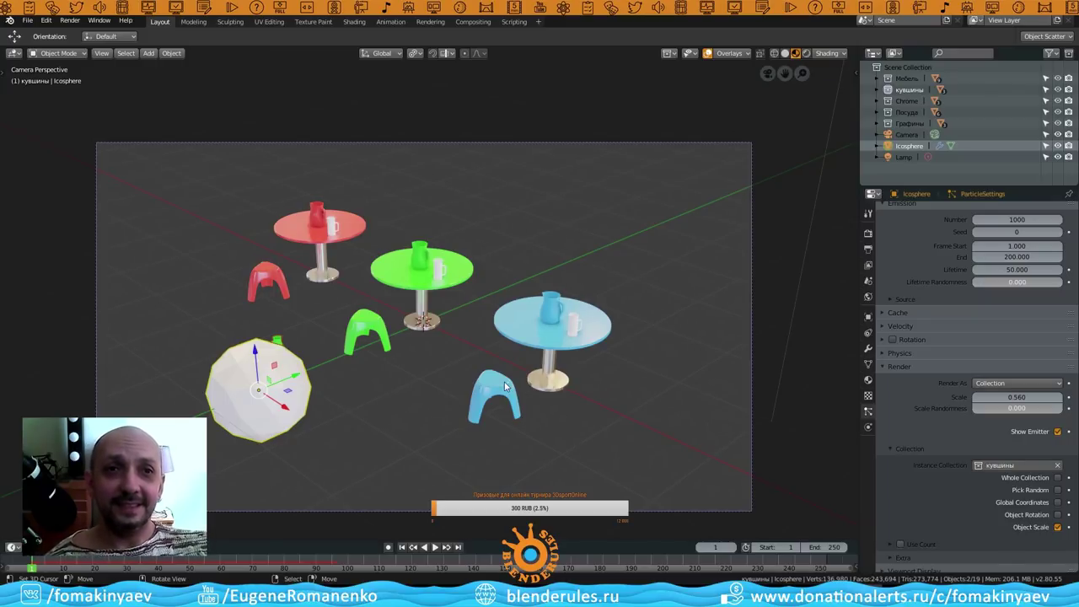
Delete the Icosphere and its jug particles with X > Delete.
{"action": "key", "text": "x"}
{"action": "left_click", "coordinate": [338, 376]}
{"action": "scroll", "coordinate": [391, 405], "scroll_direction": "up", "scroll_amount": 2}
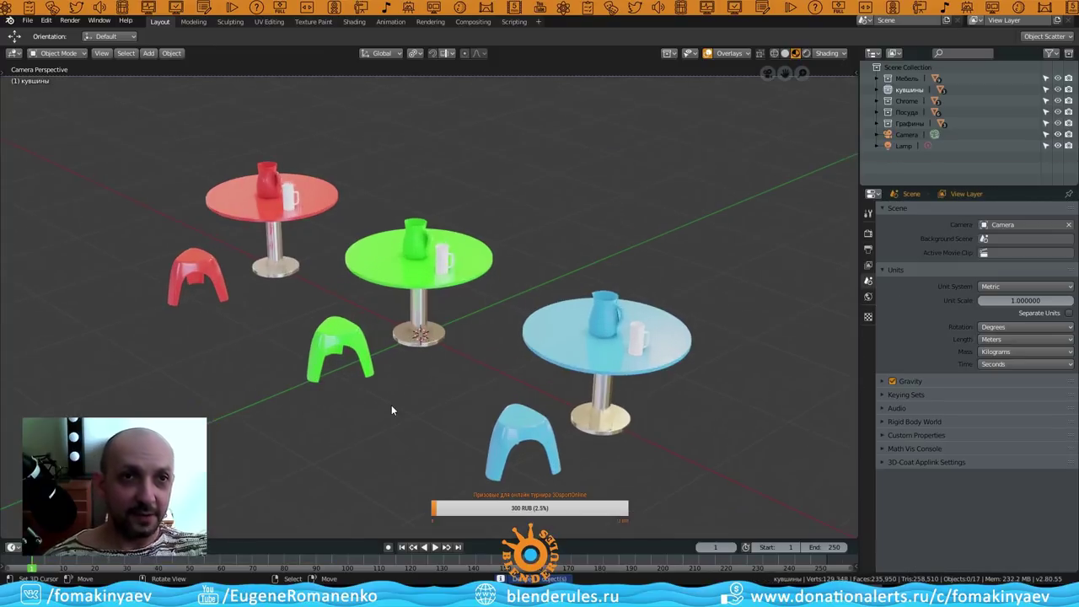
{"action": "scroll", "coordinate": [452, 384], "scroll_direction": "down", "scroll_amount": 3}
{"action": "scroll", "coordinate": [505, 379], "scroll_direction": "up", "scroll_amount": 1}
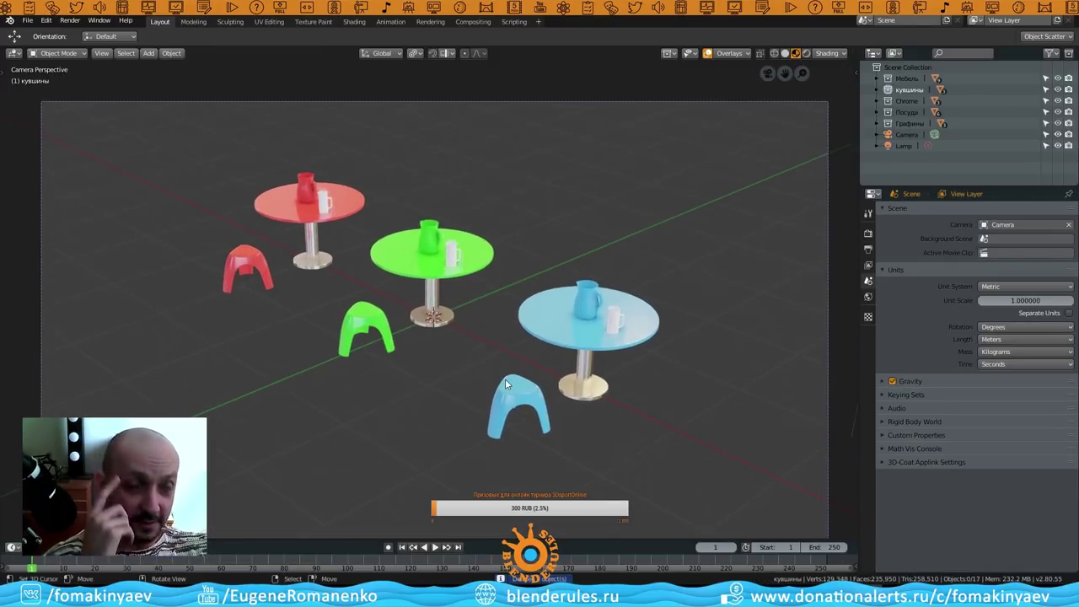
{"action": "scroll", "coordinate": [505, 378], "scroll_direction": "down", "scroll_amount": 1}
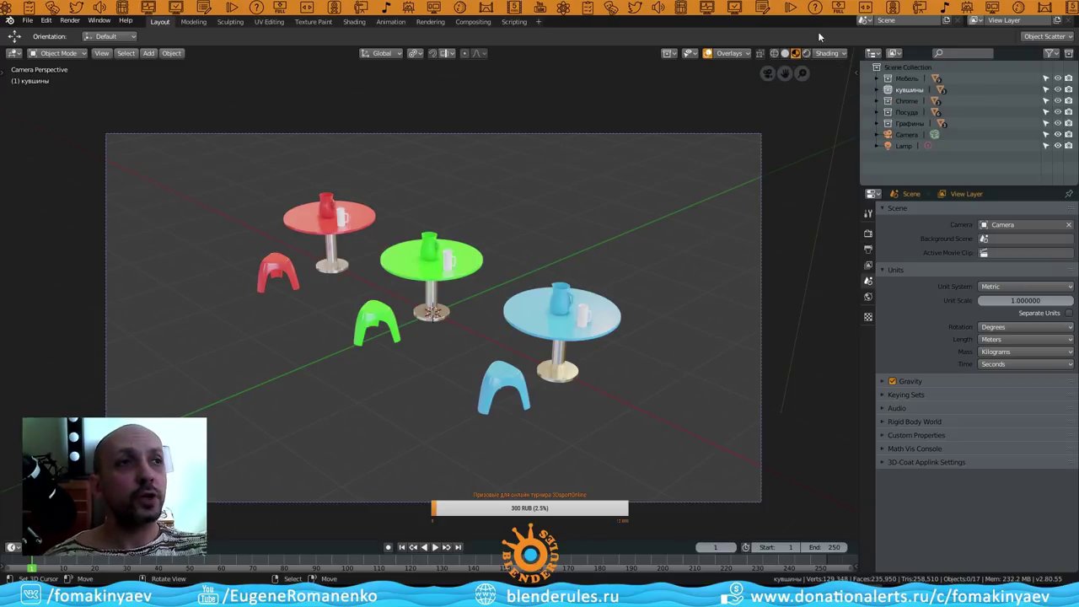
Create a new view layer and rename View Layer.001 to Мебель.
{"action": "left_click", "coordinate": [974, 20]}
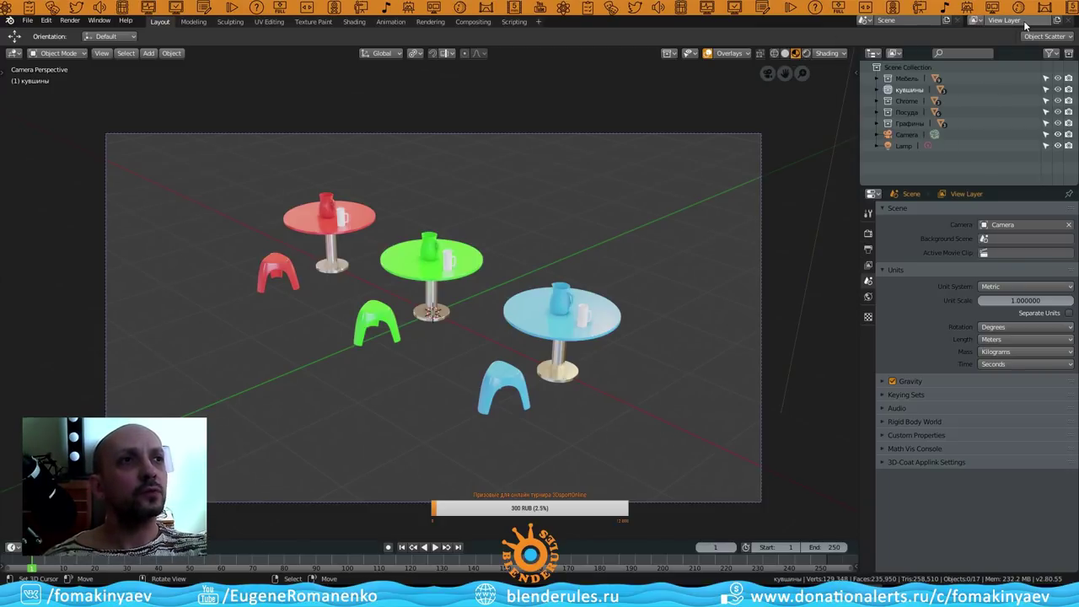
{"action": "left_click", "coordinate": [1056, 22]}
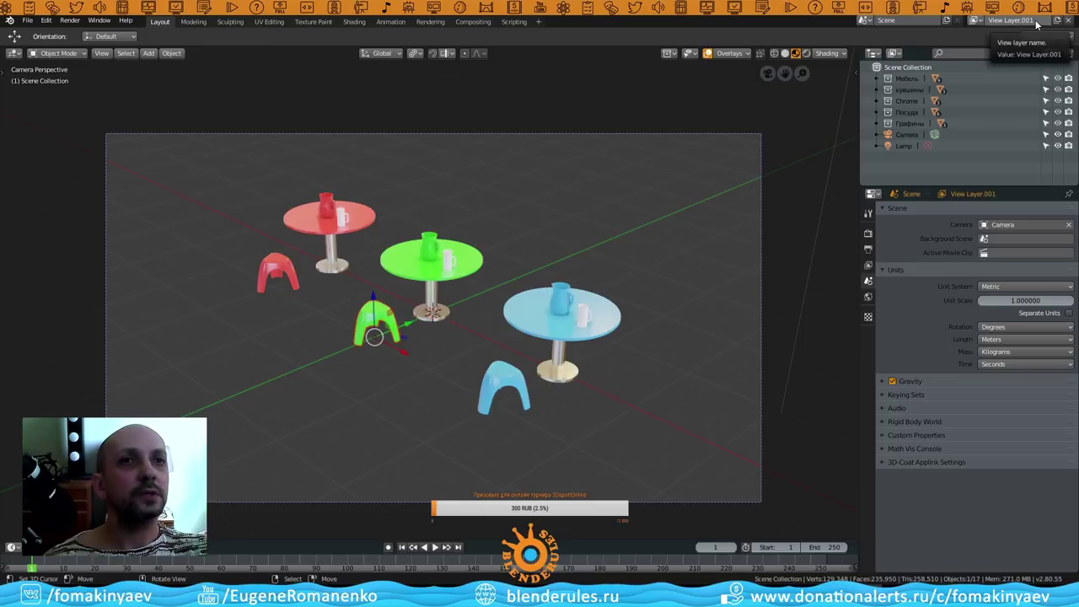
{"action": "double_click", "coordinate": [1035, 21]}
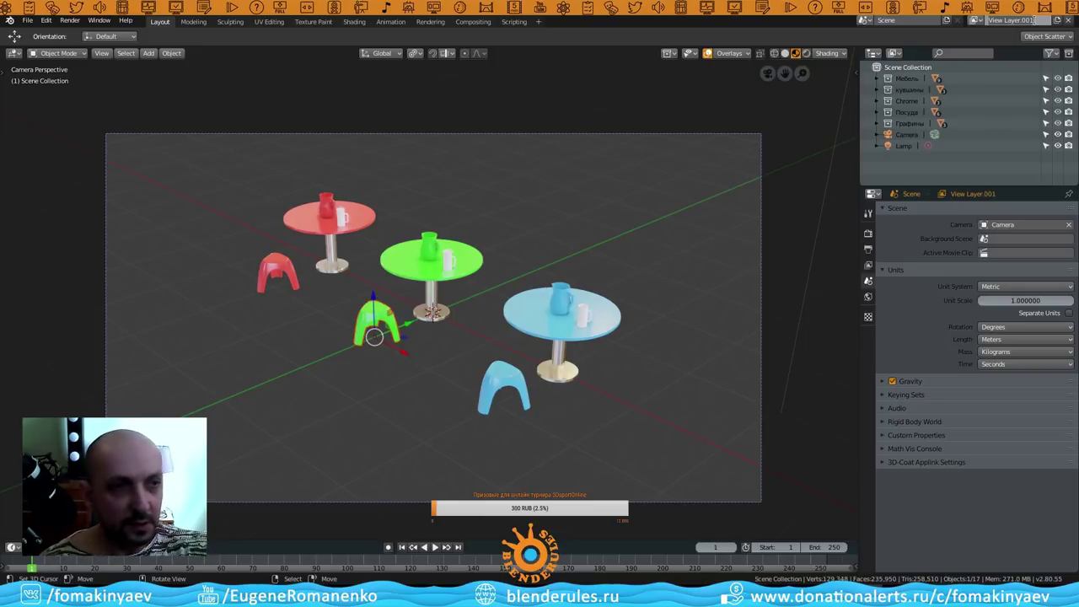
{"action": "type", "text": "Мебель"}
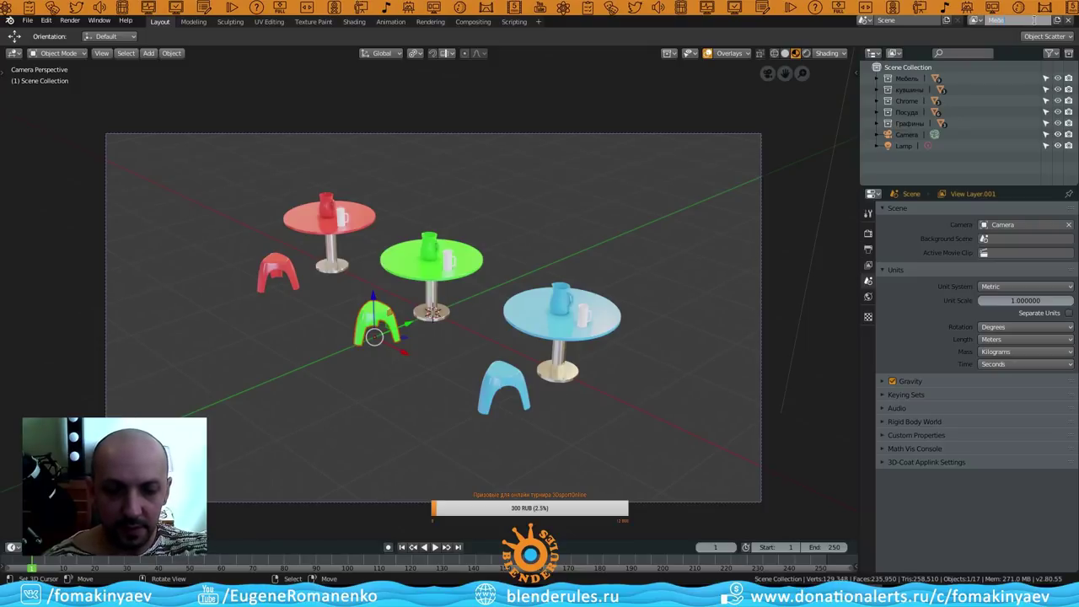
{"action": "key", "text": "Return"}
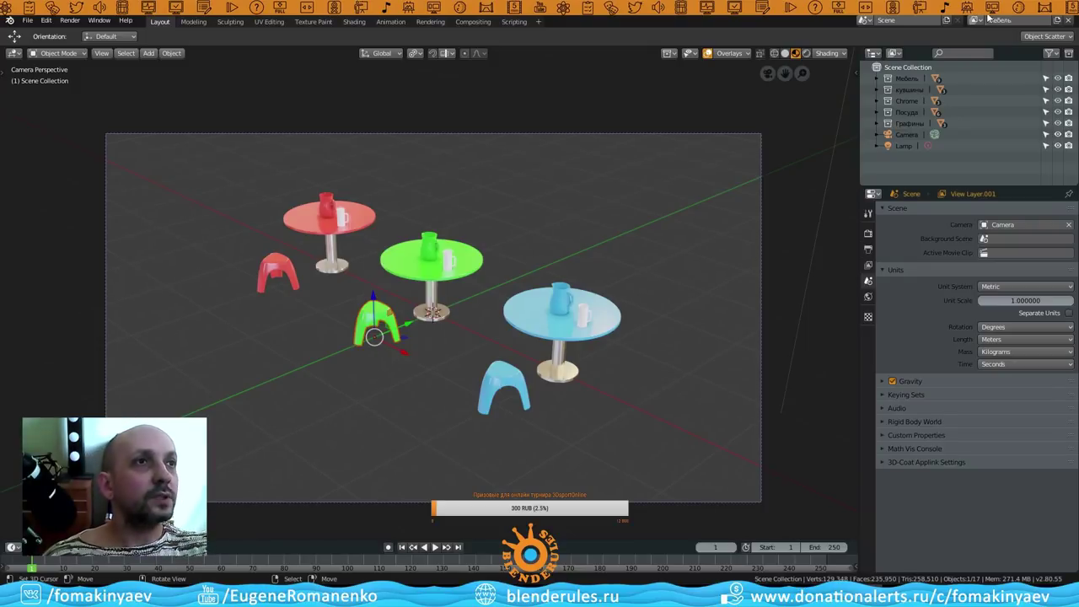
{"action": "left_click", "coordinate": [976, 19]}
{"action": "left_click", "coordinate": [976, 20]}
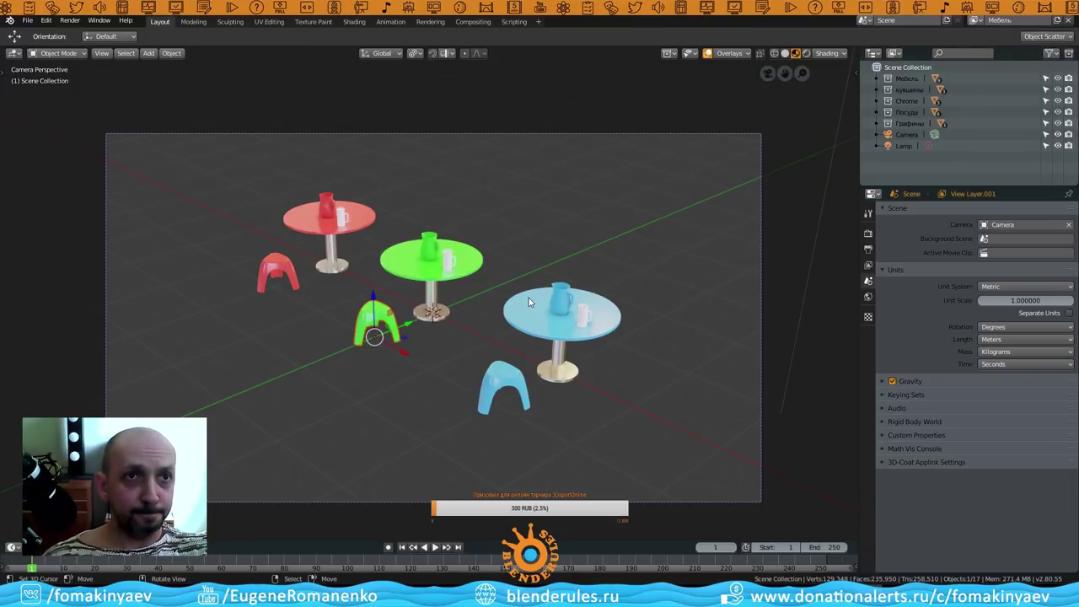
Select the кувшины, Chrome, Посуда and Графины collections and exclude them from the Мебель view layer.
{"action": "right_click", "coordinate": [904, 80]}
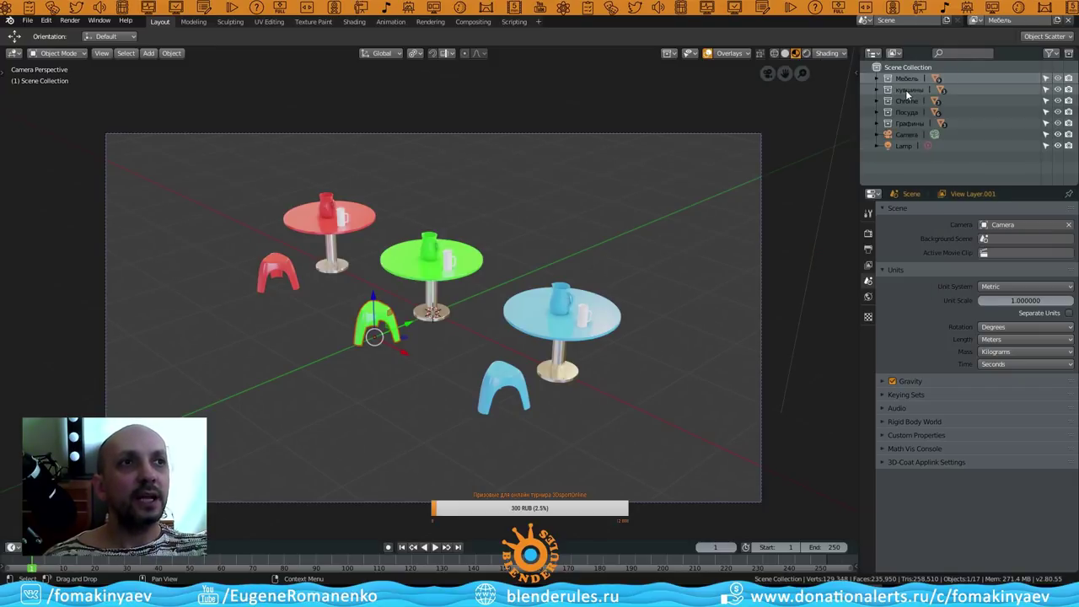
{"action": "left_click", "coordinate": [909, 90]}
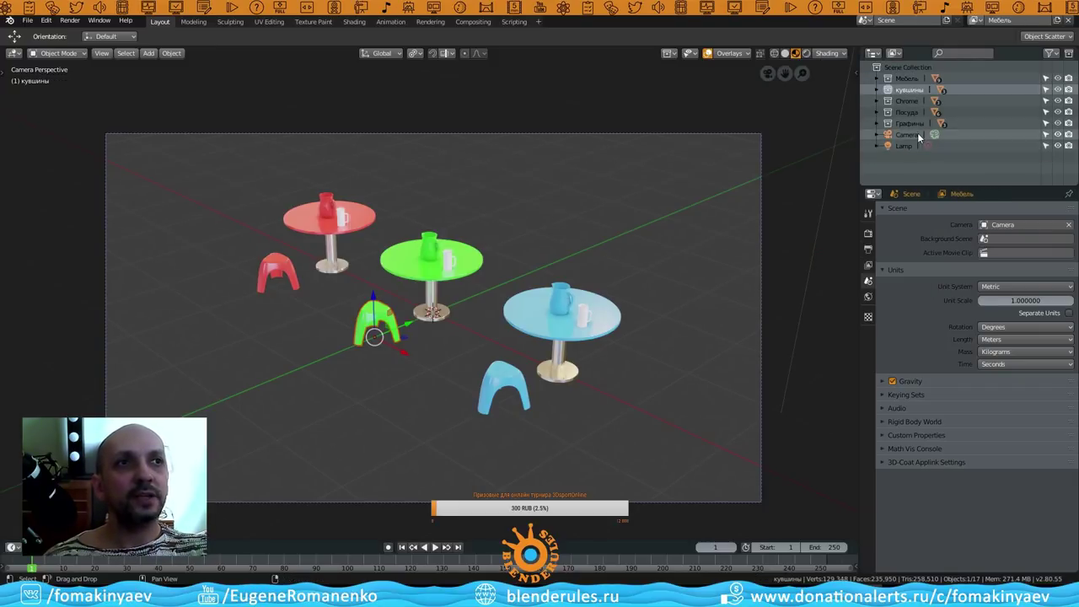
{"action": "left_click", "coordinate": [908, 123]}
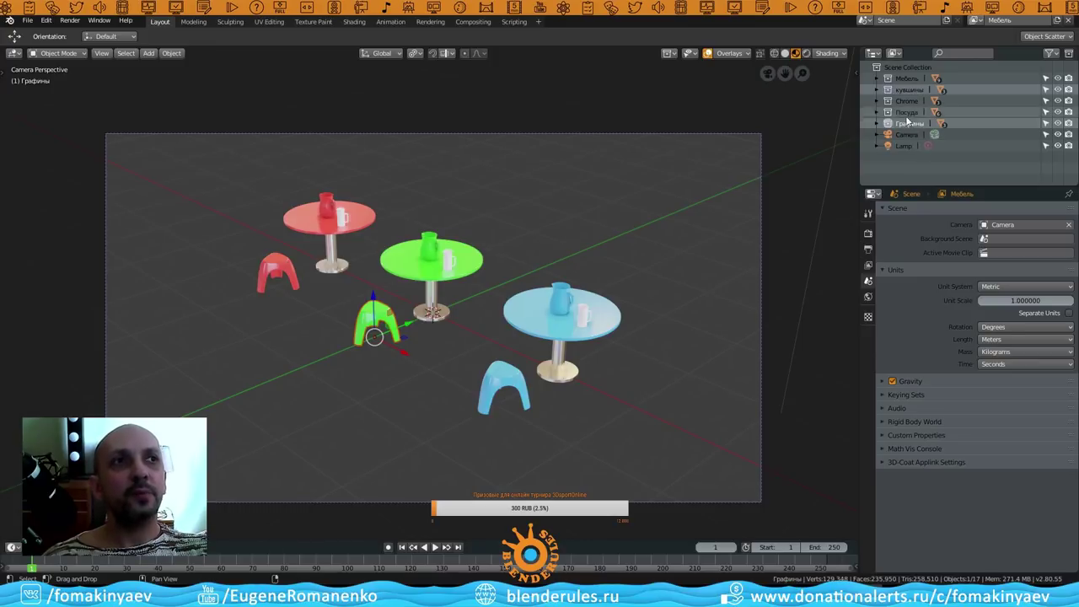
{"action": "left_click", "coordinate": [915, 112]}
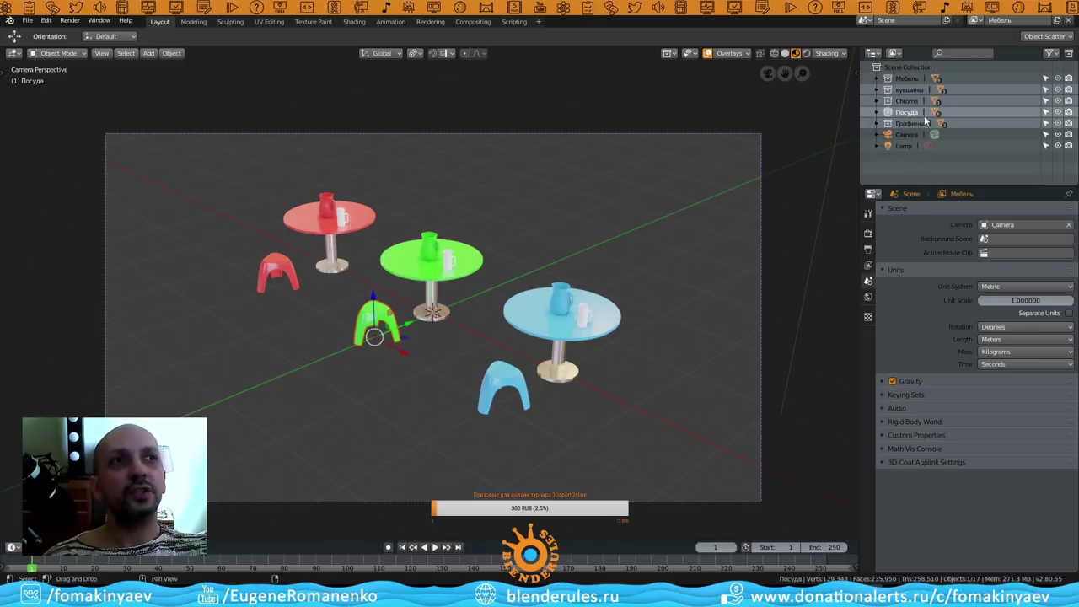
{"action": "right_click", "coordinate": [904, 91]}
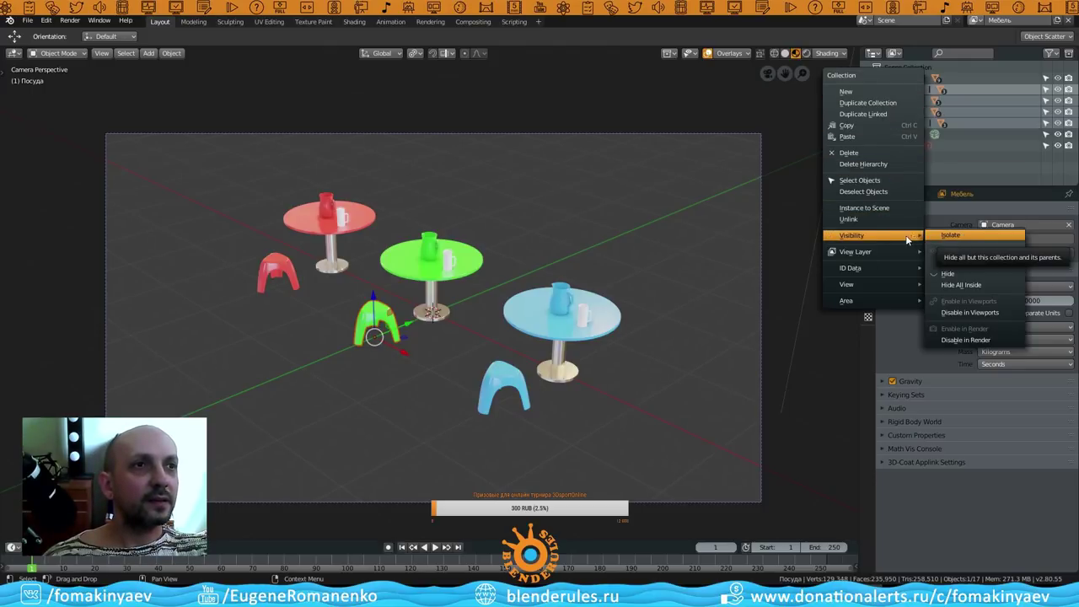
{"action": "mouse_move", "coordinate": [856, 251]}
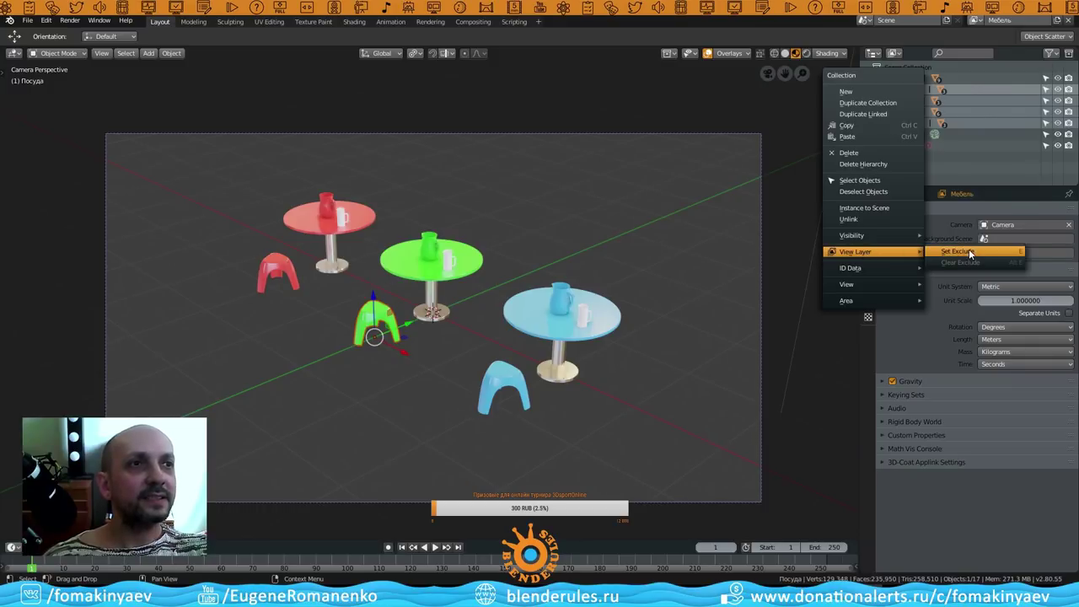
{"action": "left_click", "coordinate": [968, 251]}
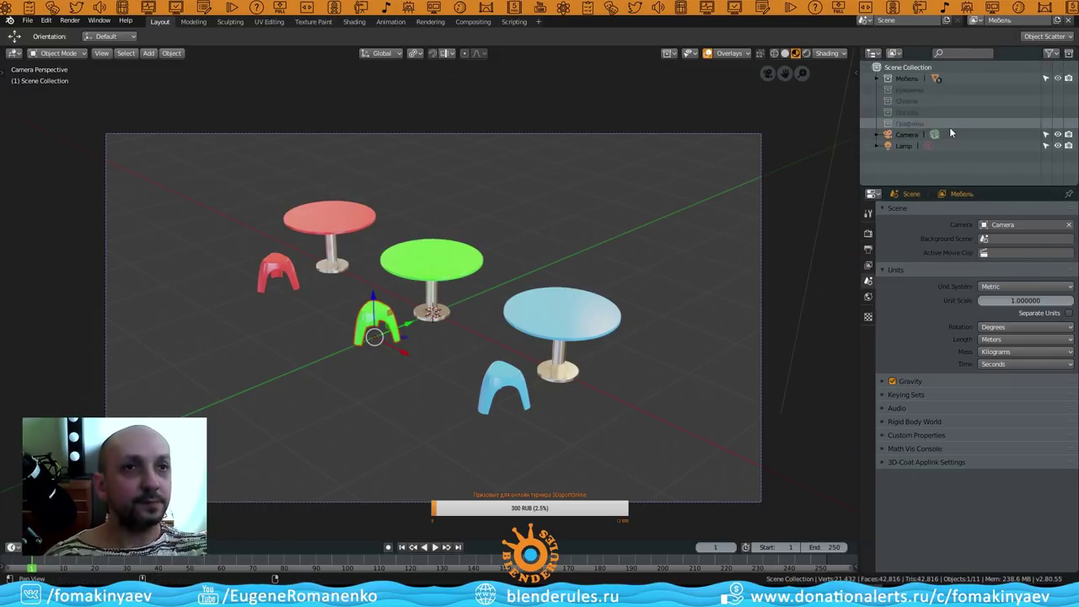
Rename the original View Layer to Всё, then make Мебель the active view layer again.
{"action": "left_click", "coordinate": [969, 21]}
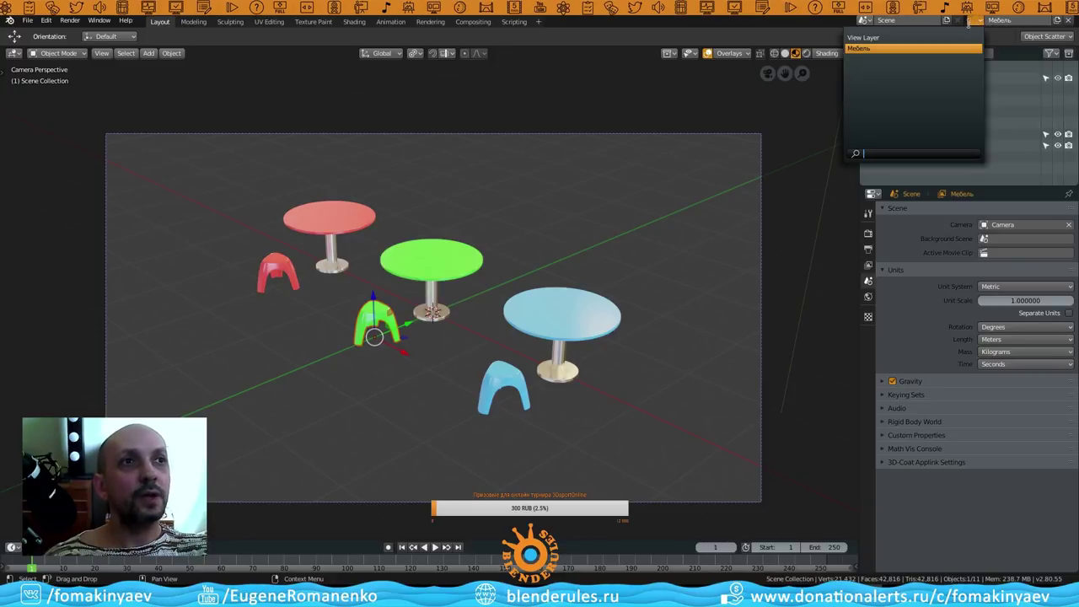
{"action": "left_click", "coordinate": [945, 38]}
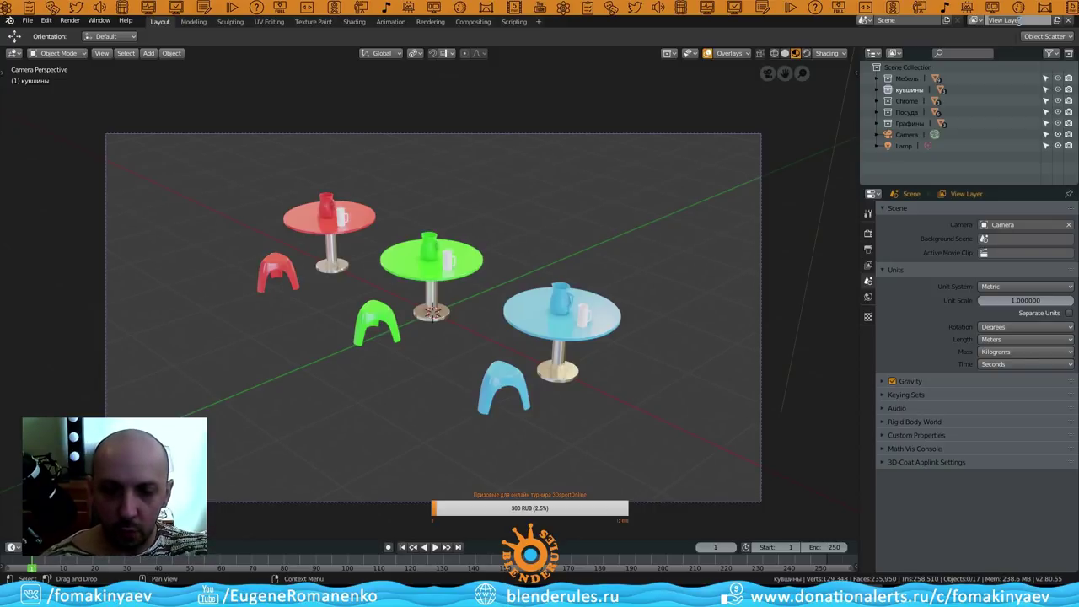
{"action": "double_click", "coordinate": [1020, 21]}
{"action": "type", "text": "Всё"}
{"action": "key", "text": "Return"}
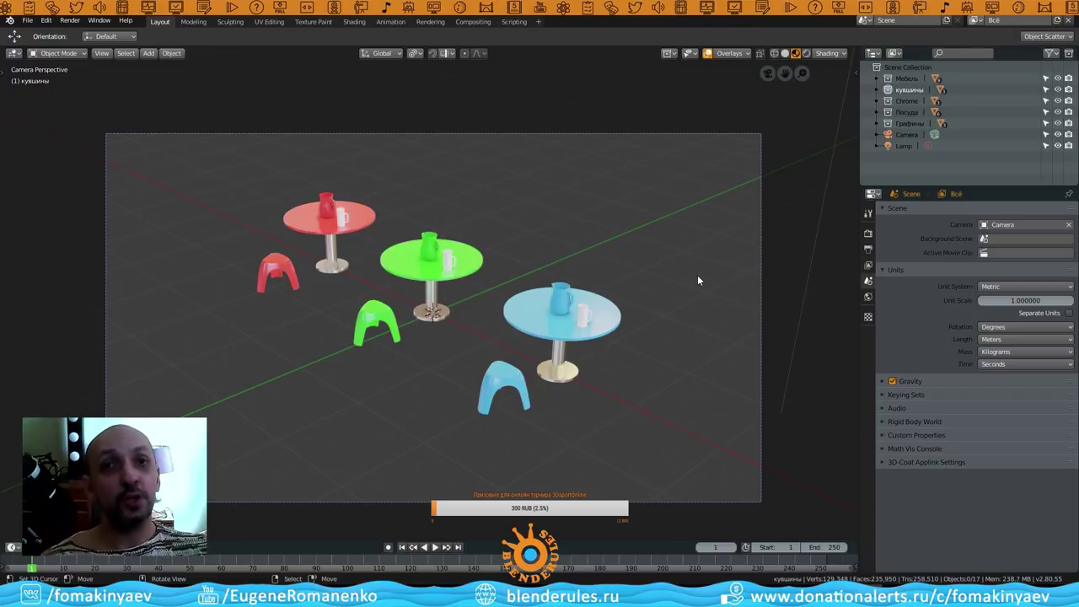
{"action": "left_click", "coordinate": [976, 19]}
{"action": "left_click", "coordinate": [927, 48]}
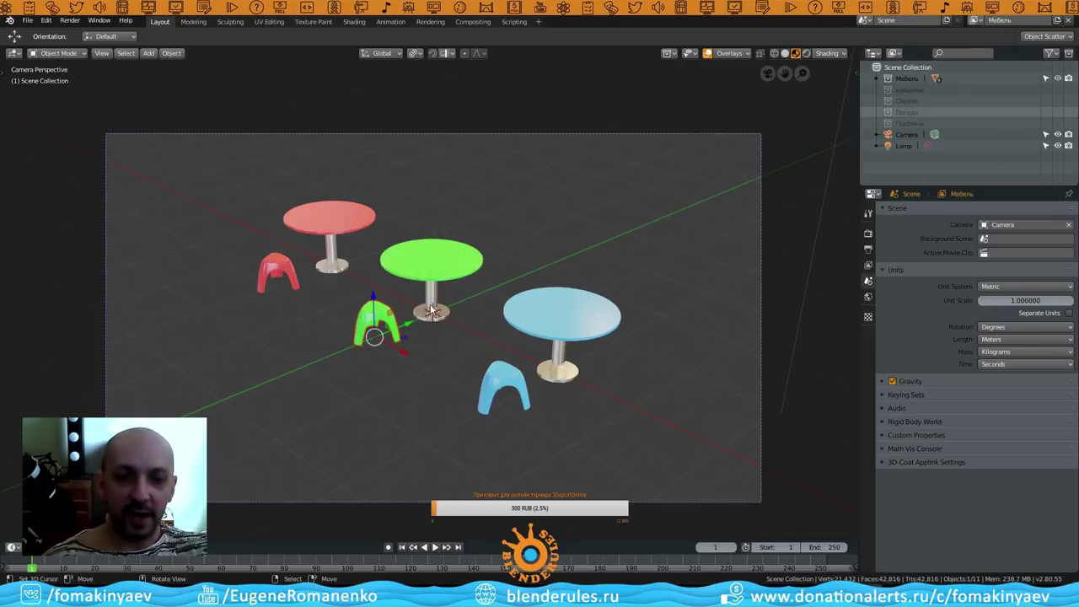
{"action": "key", "text": "F12"}
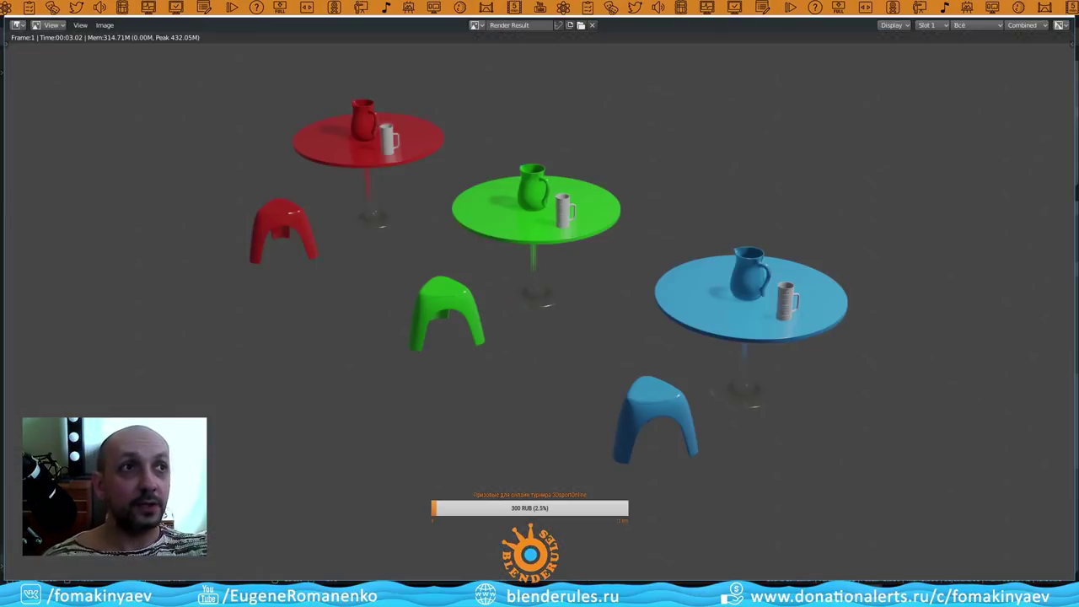
{"action": "key", "text": "Escape"}
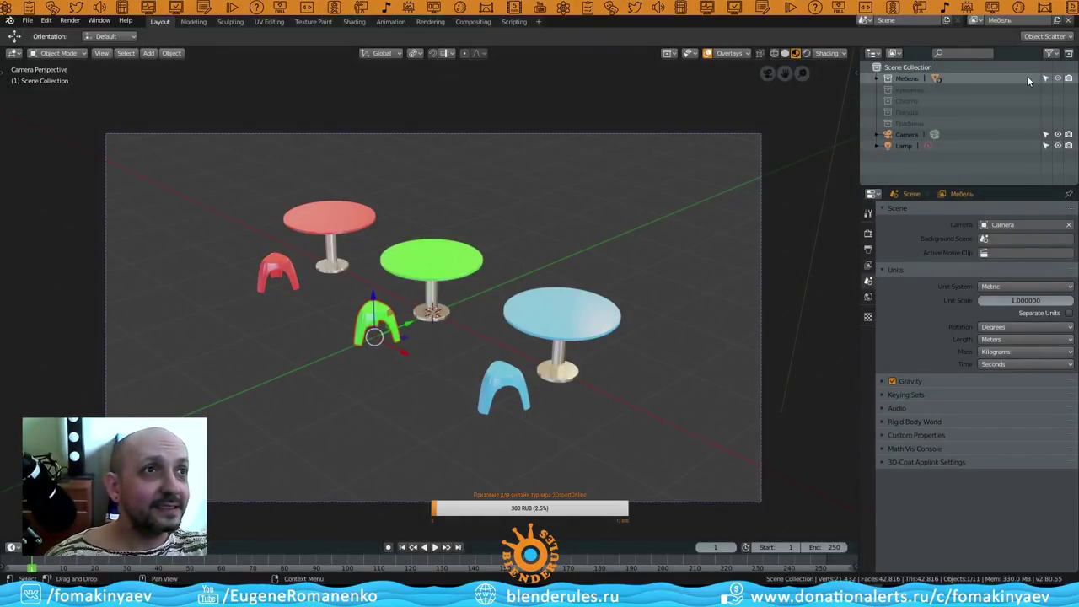
Show the View Layer properties for Мебель, with Use for Rendering on and Render Single Layer off.
{"action": "left_click", "coordinate": [868, 214]}
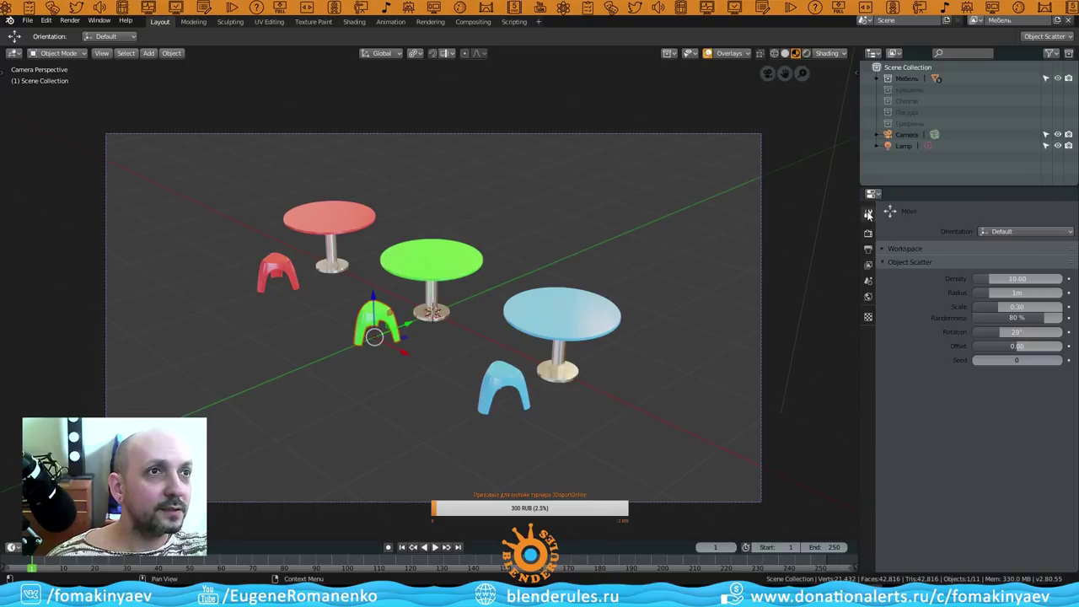
{"action": "left_click", "coordinate": [869, 233]}
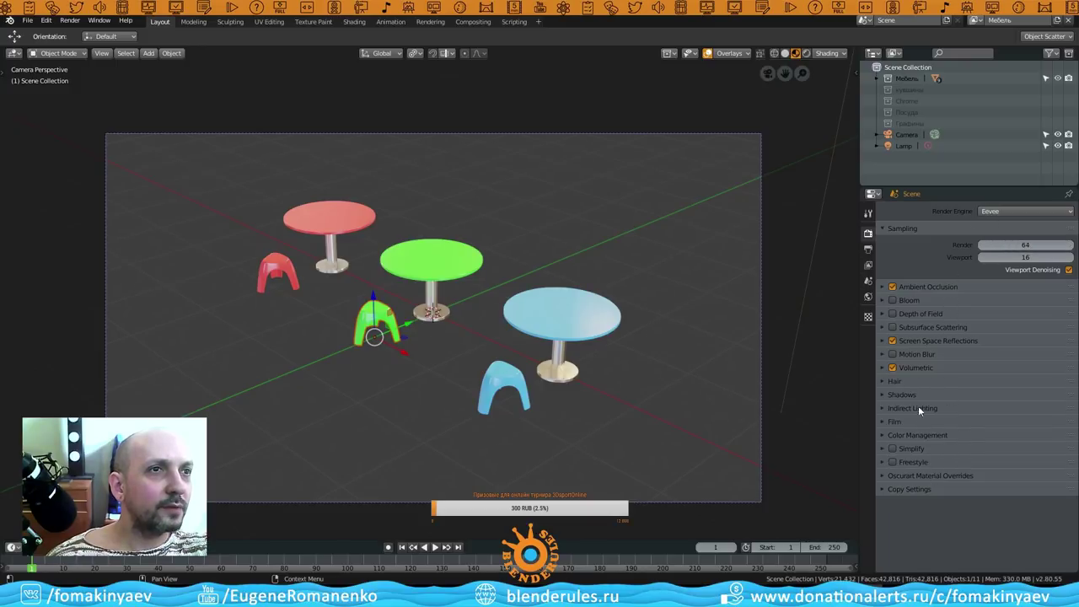
{"action": "left_click", "coordinate": [869, 297]}
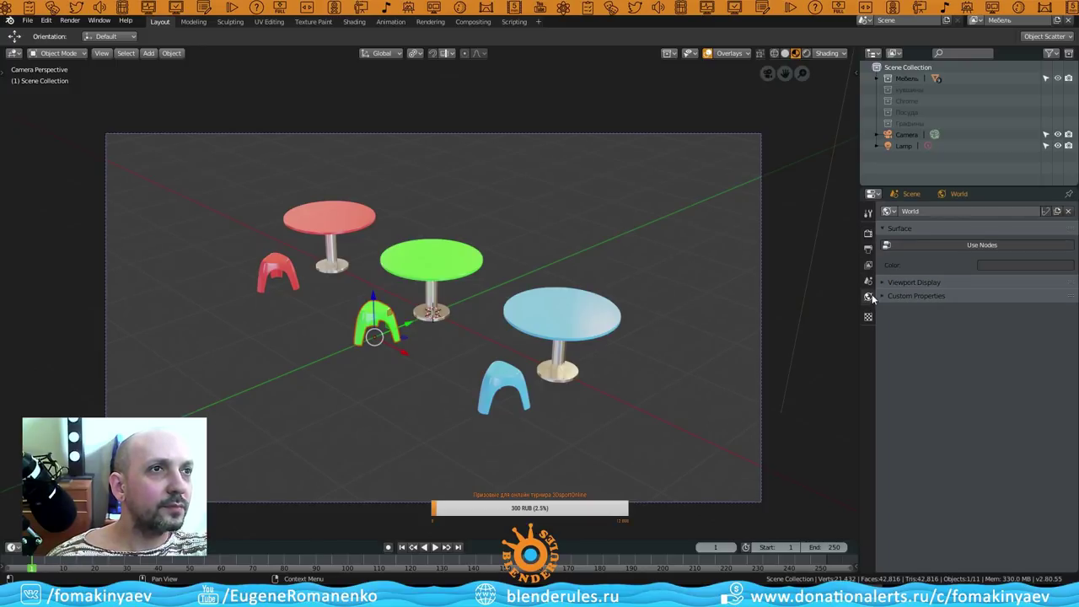
{"action": "left_click", "coordinate": [869, 281]}
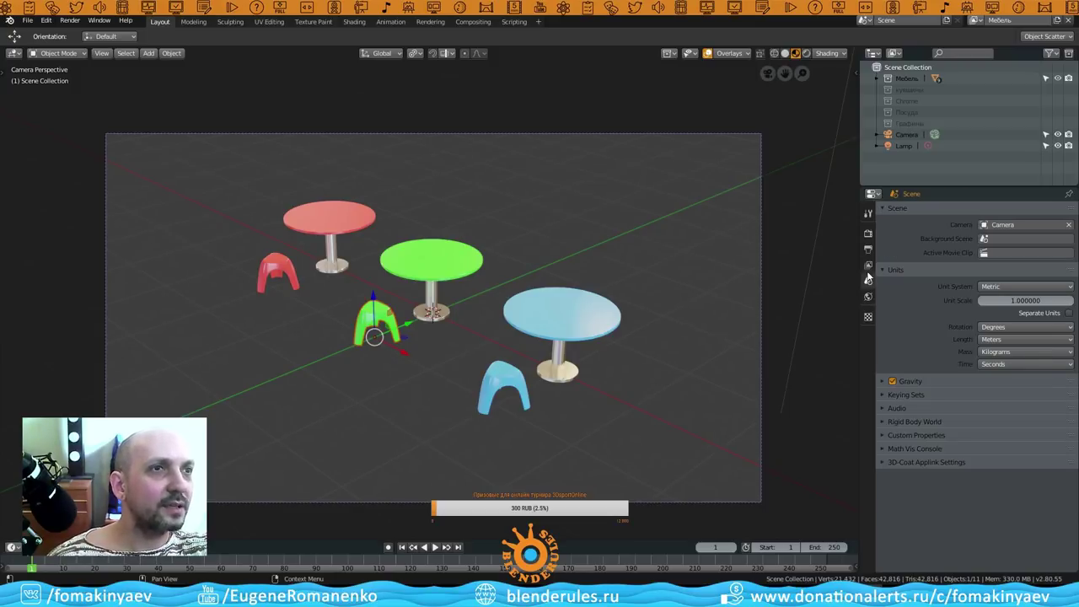
{"action": "left_click", "coordinate": [868, 265]}
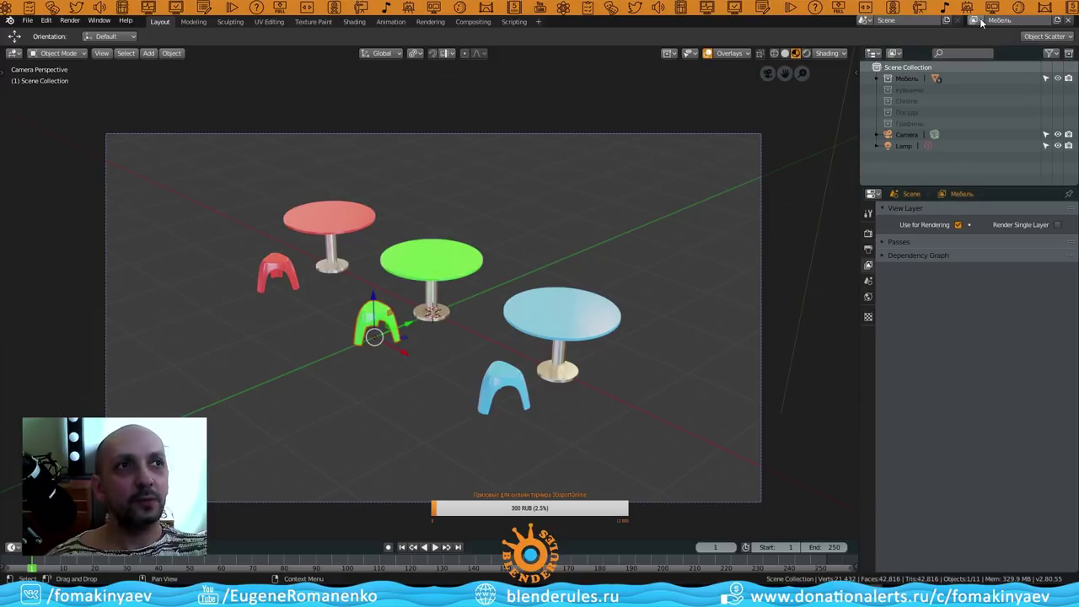
Turn on Render Single Layer for Мебель, preview the furniture-only render, and close it.
{"action": "left_click", "coordinate": [1058, 226]}
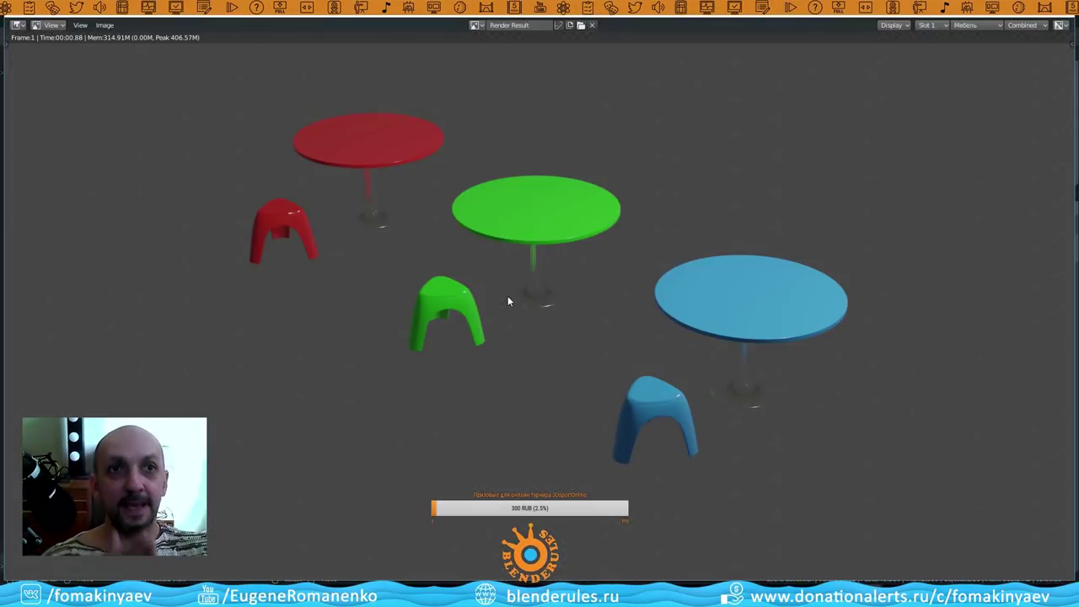
{"action": "key", "text": "Escape"}
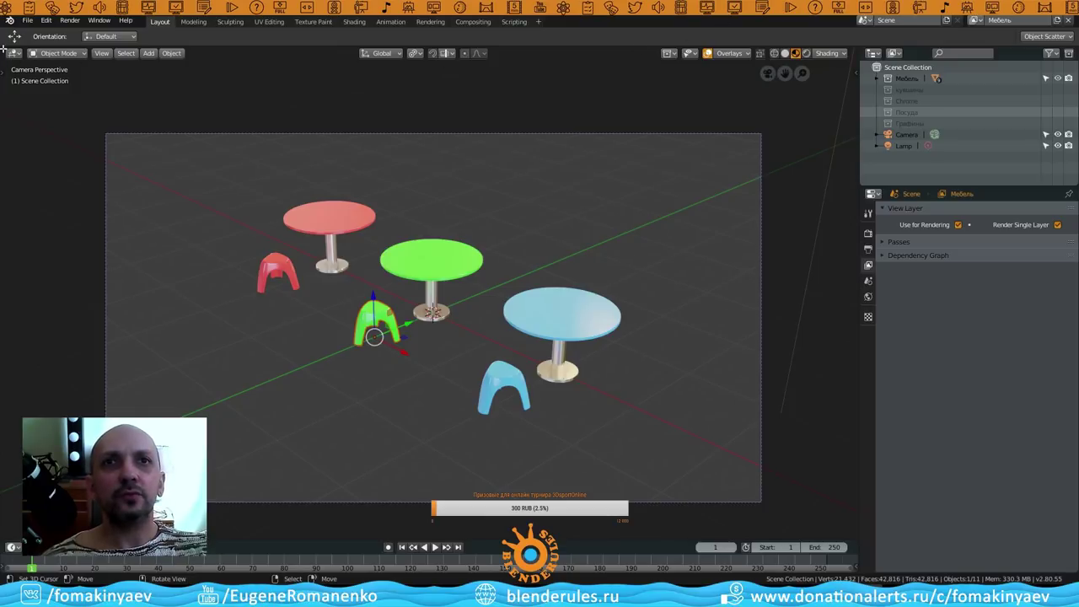
Split the 3D view and make the upper area a Compositor with Backdrop and Use Nodes enabled.
{"action": "mouse_move", "coordinate": [3, 49]}
{"action": "left_mouse_down"}
{"action": "mouse_move", "coordinate": [41, 228]}
{"action": "mouse_move", "coordinate": [20, 233]}
{"action": "left_mouse_up"}
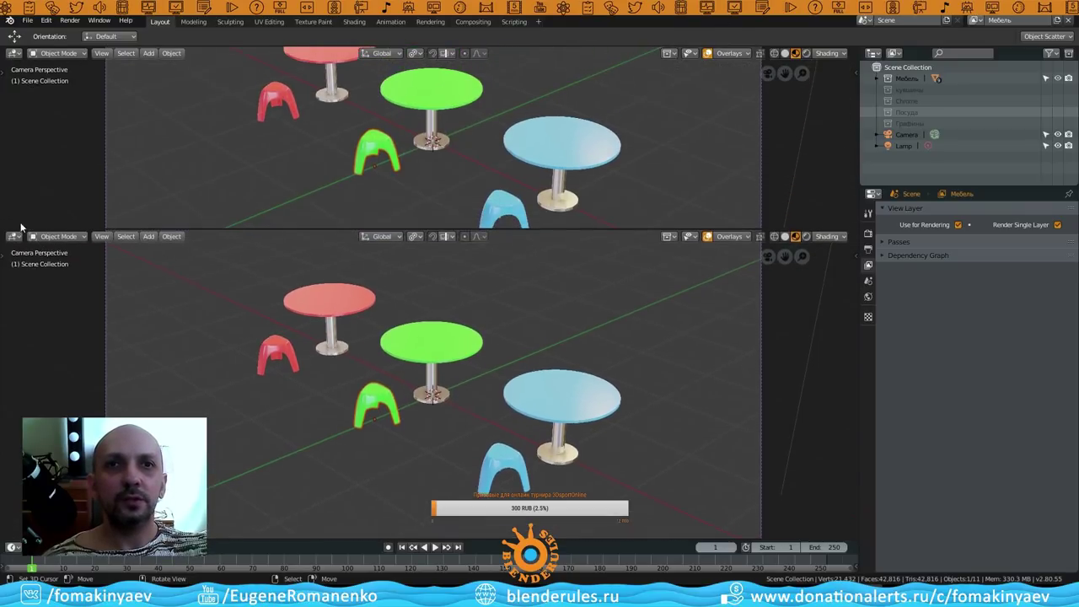
{"action": "left_click", "coordinate": [17, 56]}
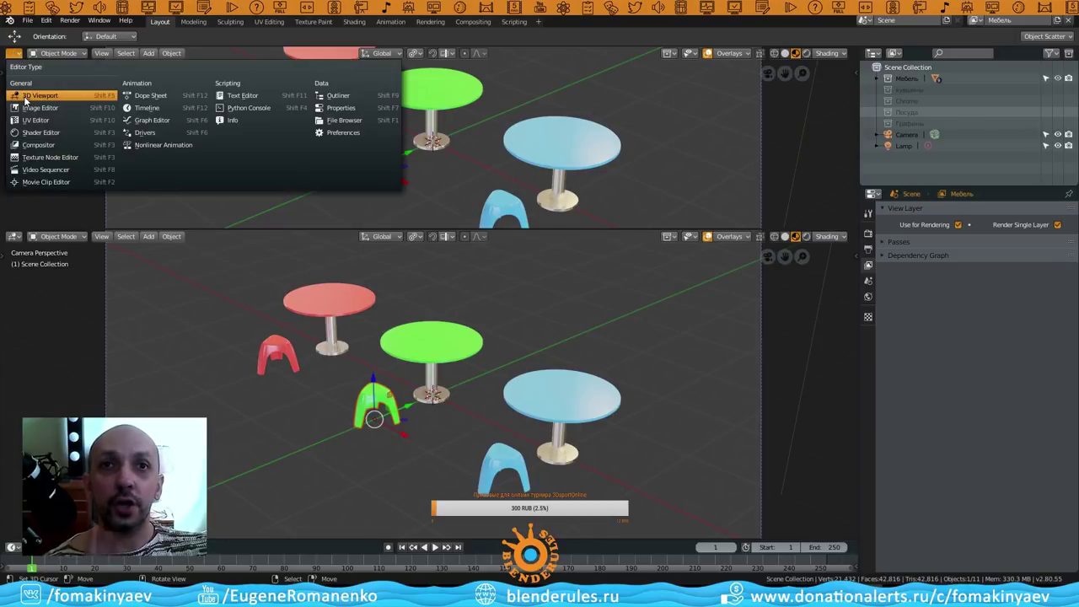
{"action": "left_click", "coordinate": [46, 145]}
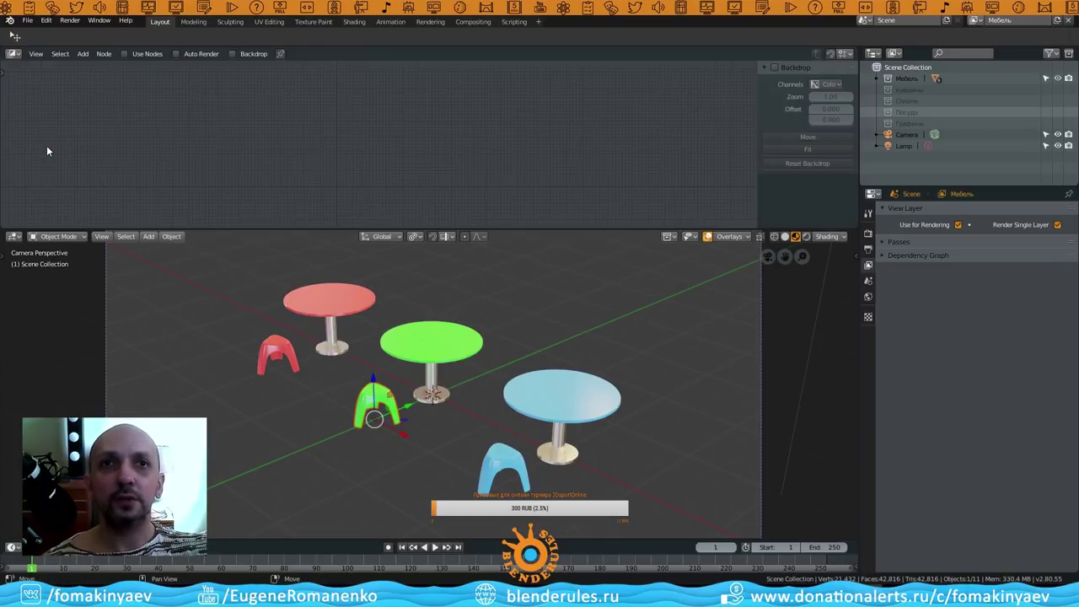
{"action": "left_click", "coordinate": [231, 54]}
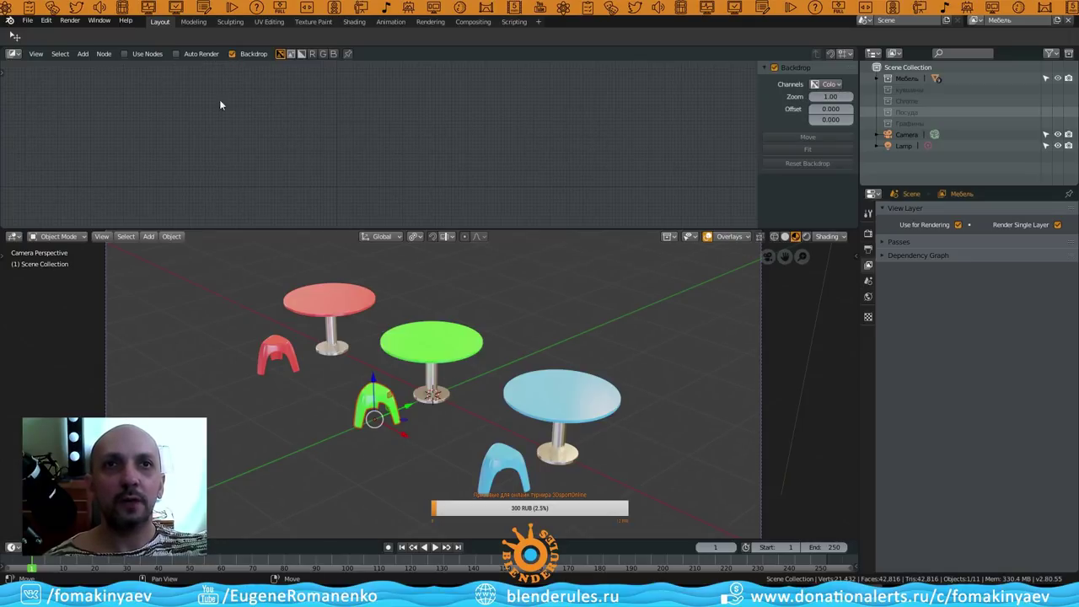
{"action": "left_click", "coordinate": [124, 54]}
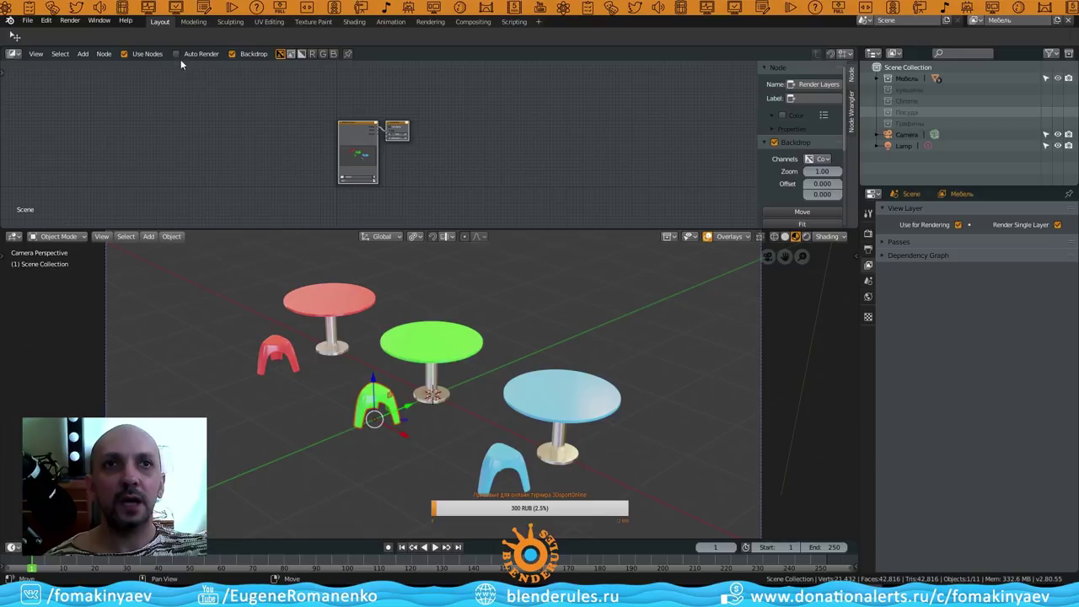
Move the Render Layers node up-left and make the compositor area taller.
{"action": "scroll", "coordinate": [312, 118], "scroll_direction": "up", "scroll_amount": 3}
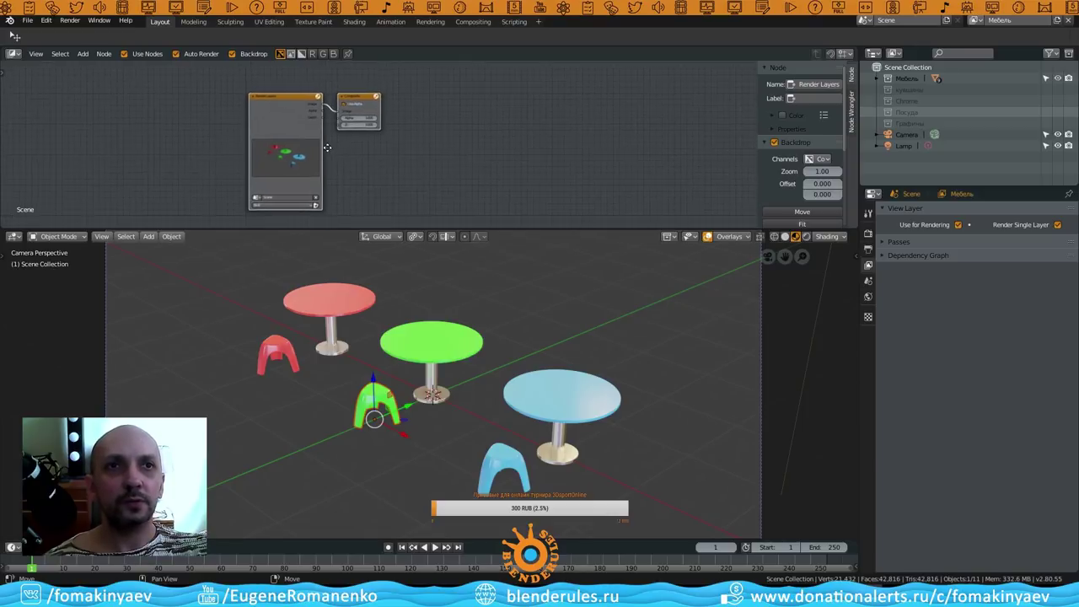
{"action": "left_click_drag", "start_coordinate": [325, 117], "coordinate": [185, 89]}
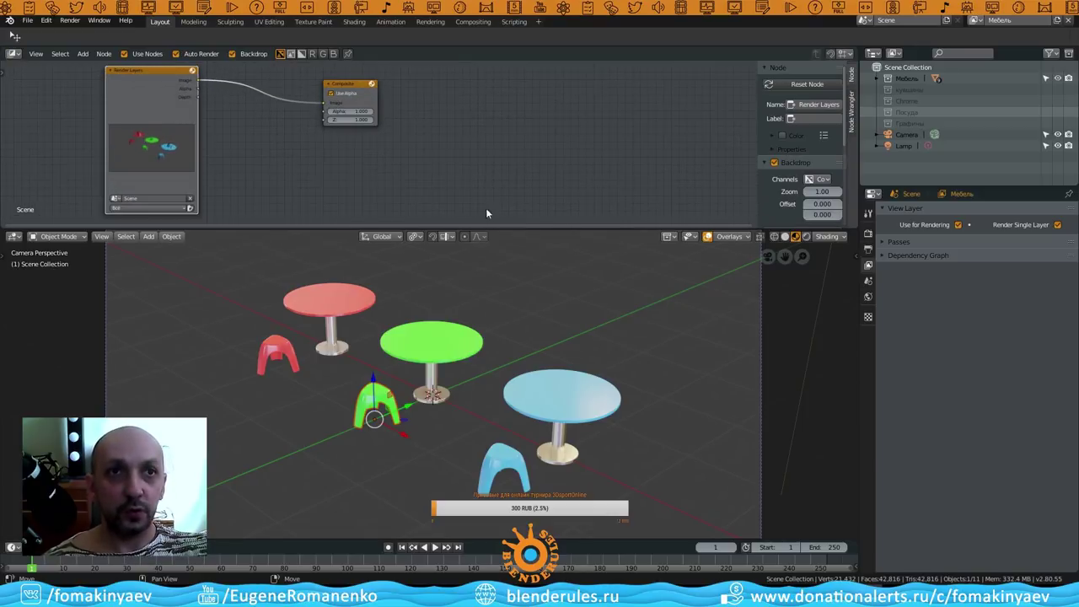
{"action": "left_click_drag", "start_coordinate": [578, 228], "coordinate": [540, 274]}
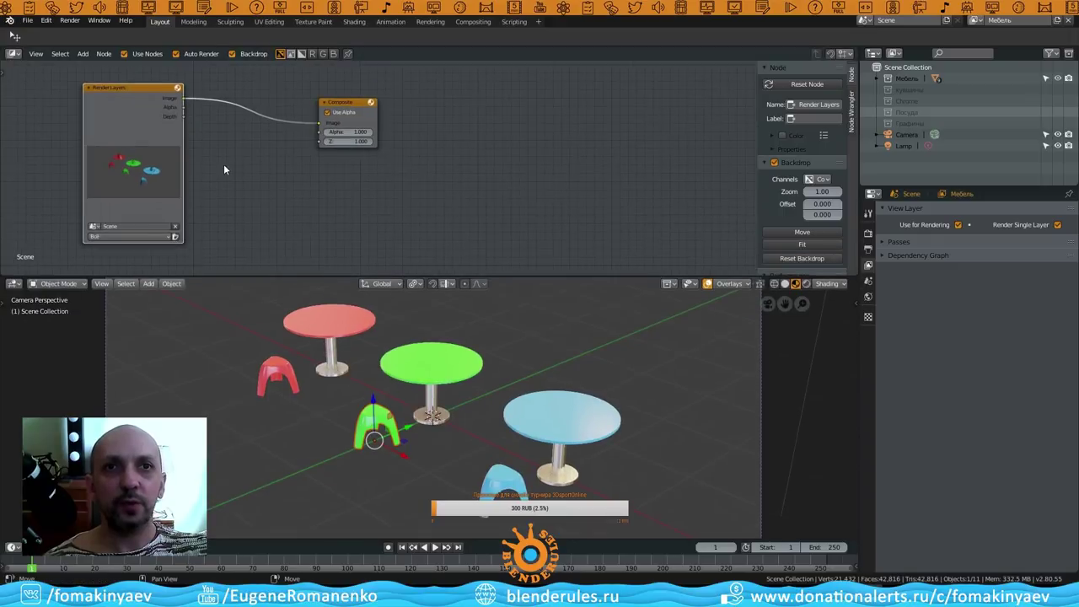
{"action": "middle_click_drag", "start_coordinate": [223, 164], "coordinate": [348, 158]}
{"action": "scroll", "coordinate": [288, 207], "scroll_direction": "up", "scroll_amount": 1}
Point the Render Layers node at the Мебель view layer, then back to Всё.
{"action": "left_click", "coordinate": [215, 225]}
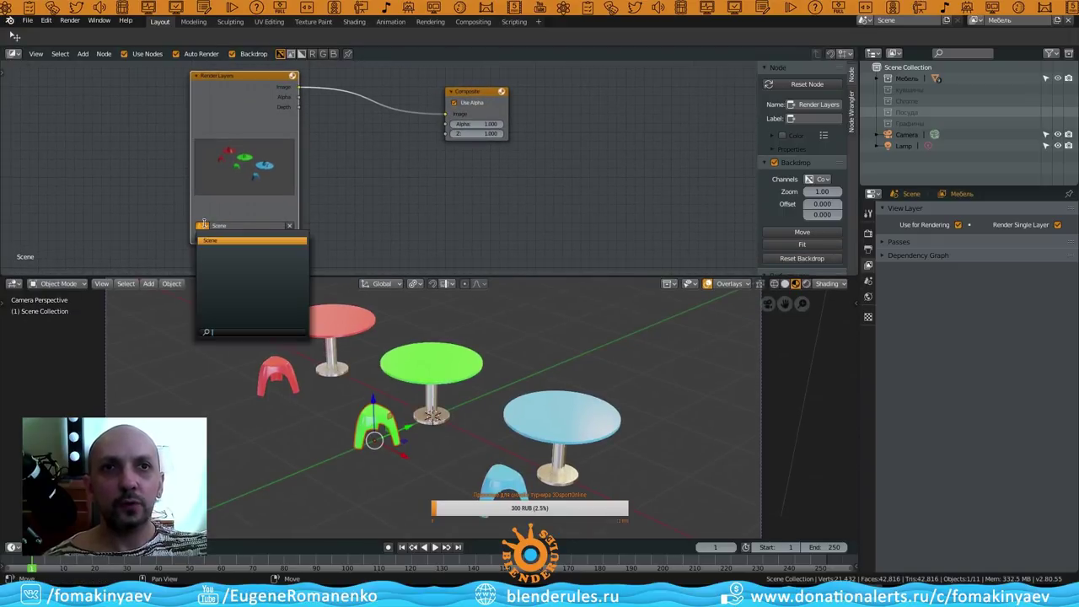
{"action": "left_click", "coordinate": [207, 240]}
{"action": "left_click", "coordinate": [220, 237]}
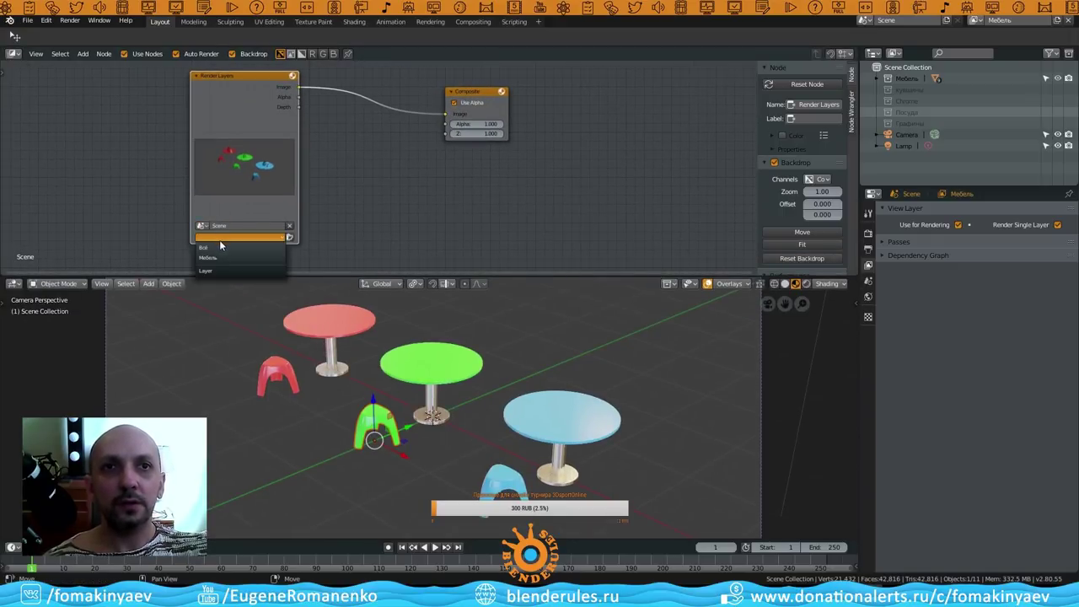
{"action": "left_click", "coordinate": [218, 255]}
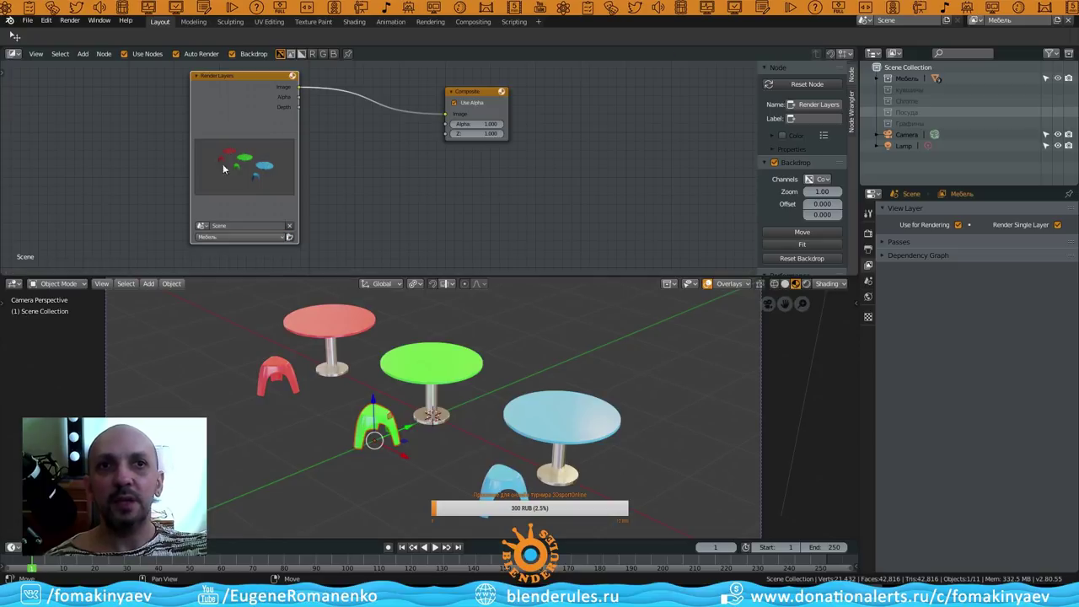
{"action": "left_click", "coordinate": [225, 236]}
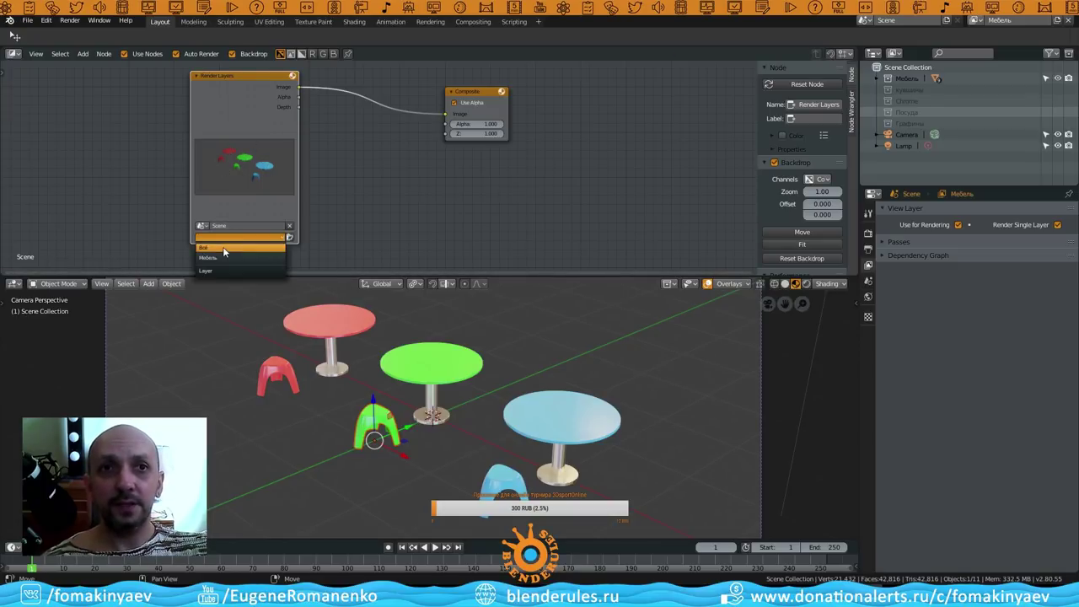
{"action": "left_click", "coordinate": [221, 249]}
{"action": "scroll", "coordinate": [504, 155], "scroll_direction": "down", "scroll_amount": 1}
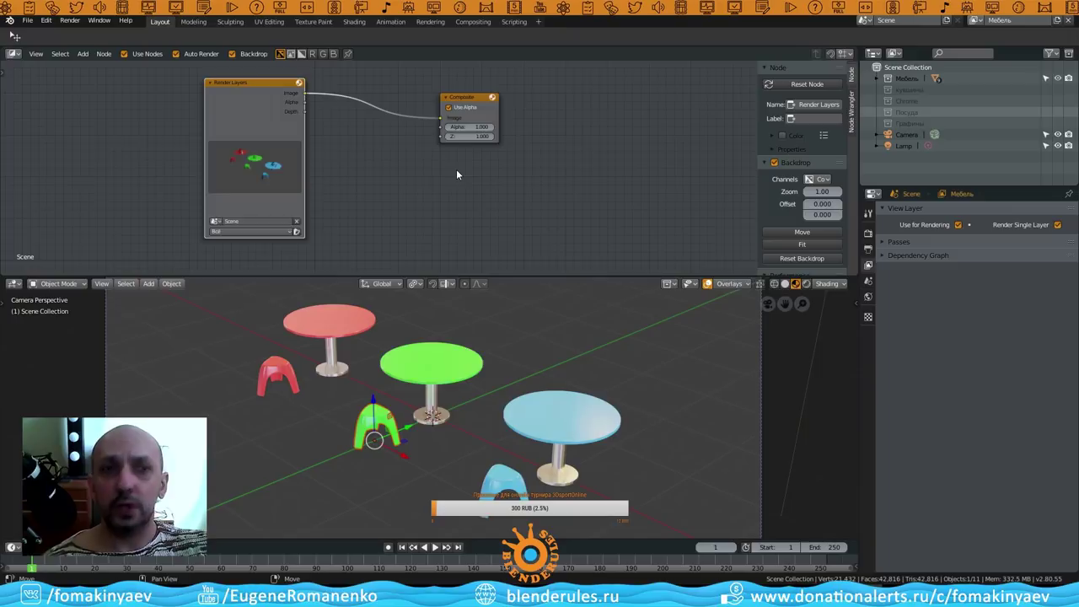
{"action": "scroll", "coordinate": [447, 169], "scroll_direction": "down", "scroll_amount": 2}
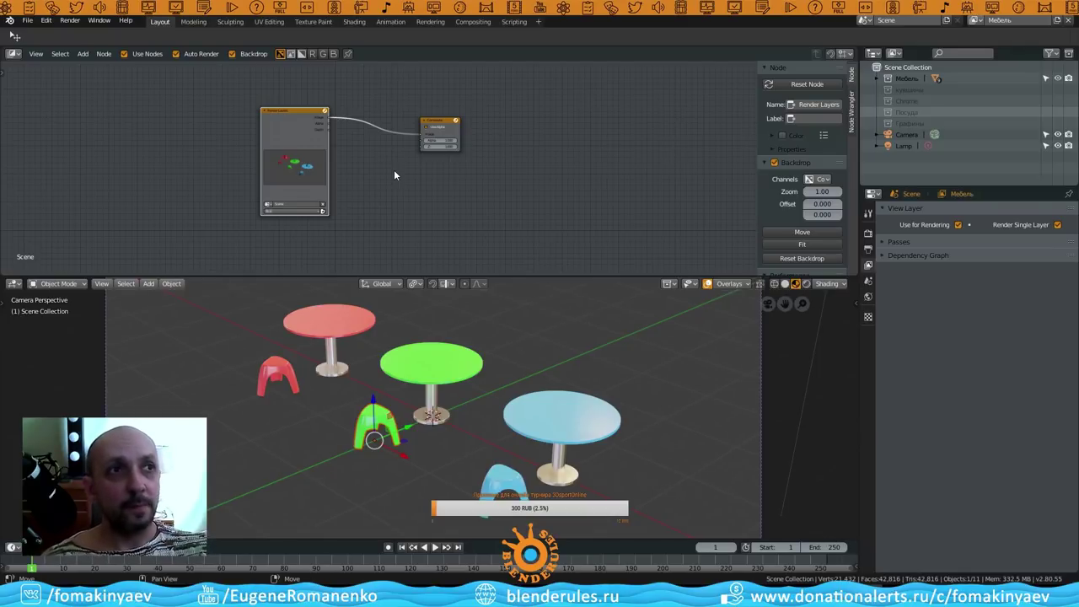
{"action": "left_click", "coordinate": [979, 20]}
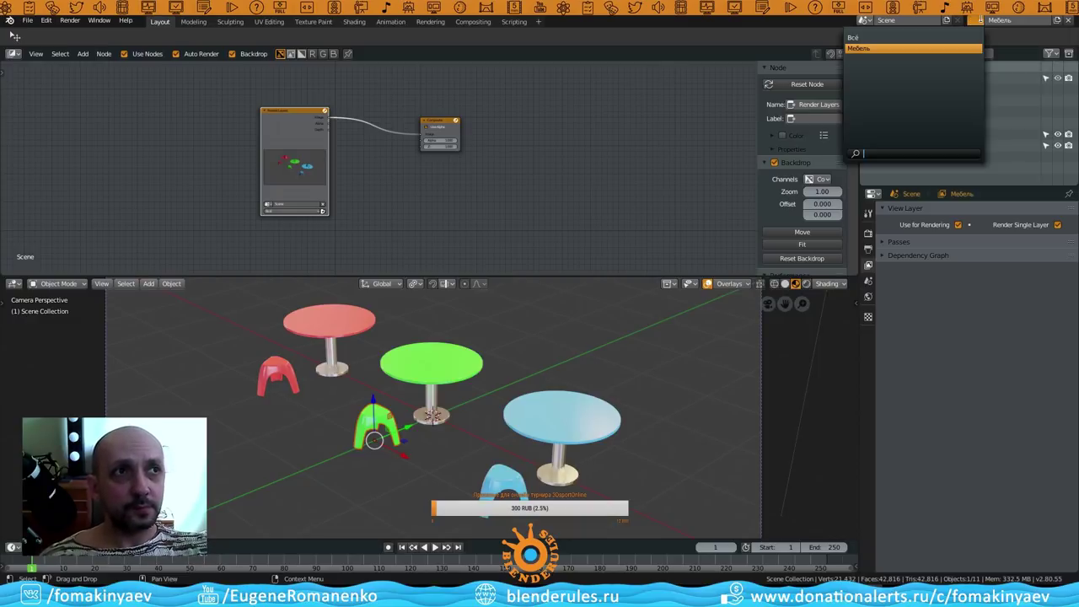
{"action": "left_click", "coordinate": [928, 37]}
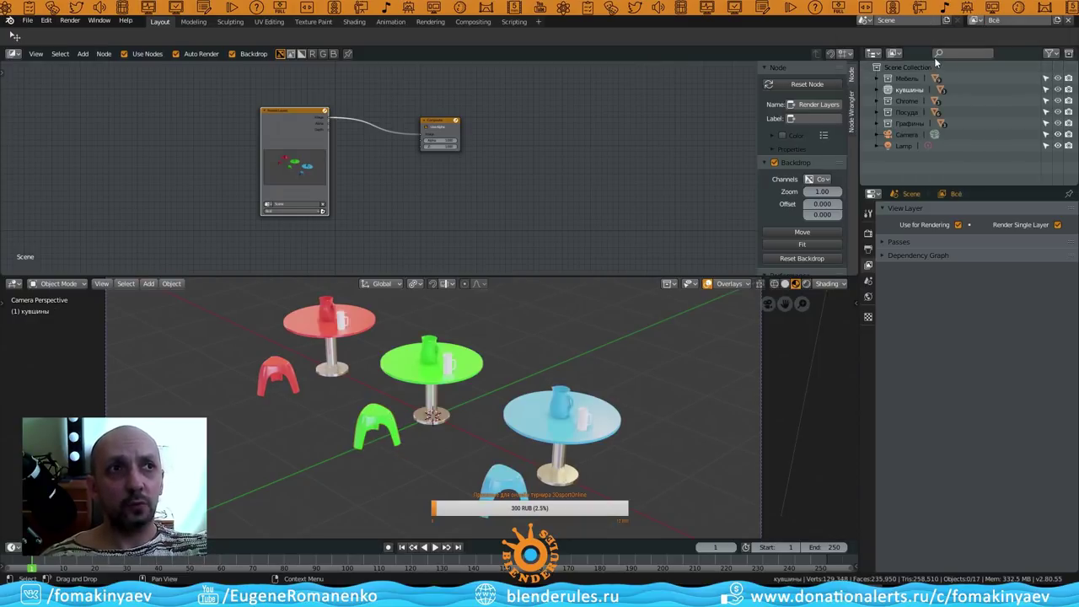
{"action": "left_click", "coordinate": [971, 20]}
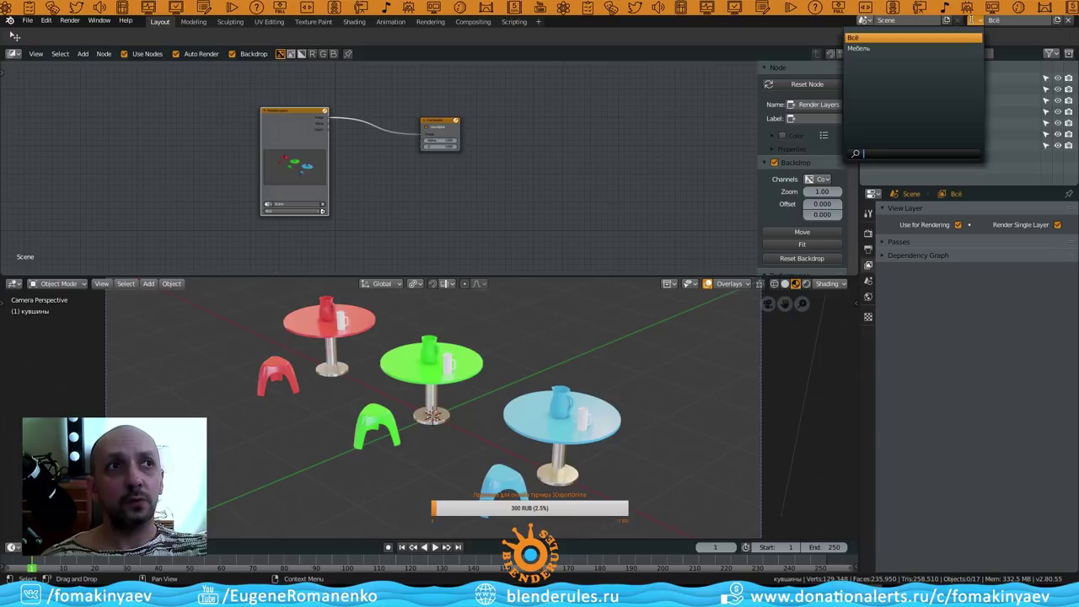
{"action": "left_click", "coordinate": [932, 48]}
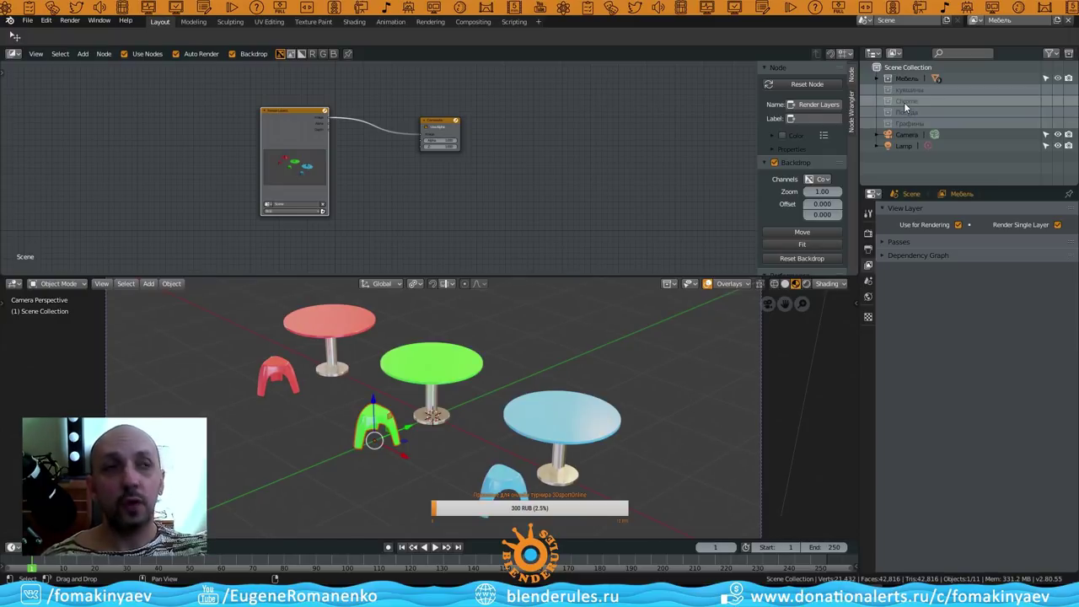
{"action": "right_click", "coordinate": [904, 87]}
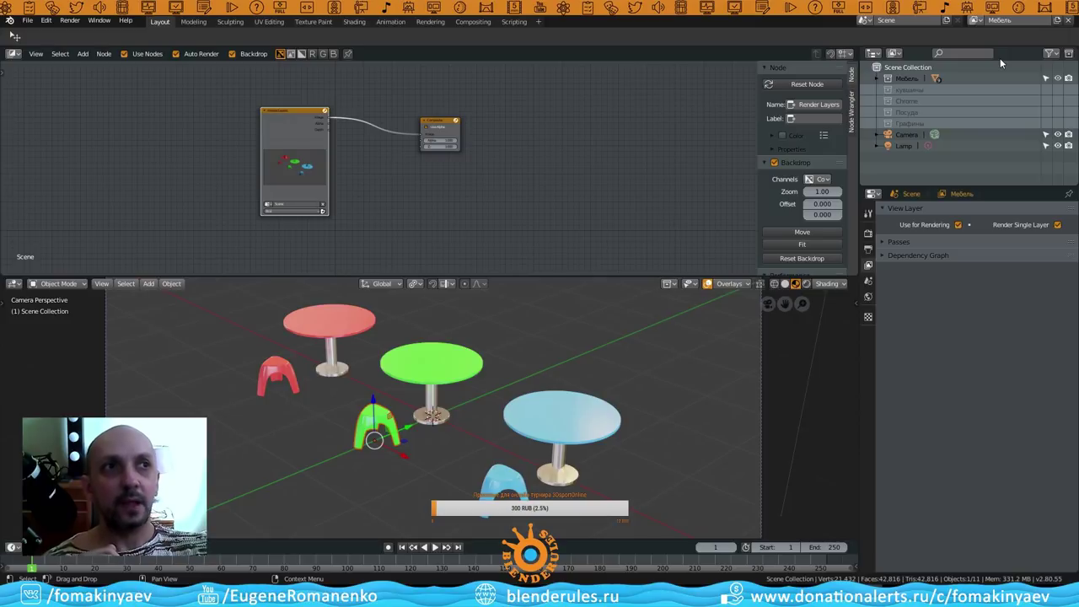
{"action": "left_click", "coordinate": [979, 20]}
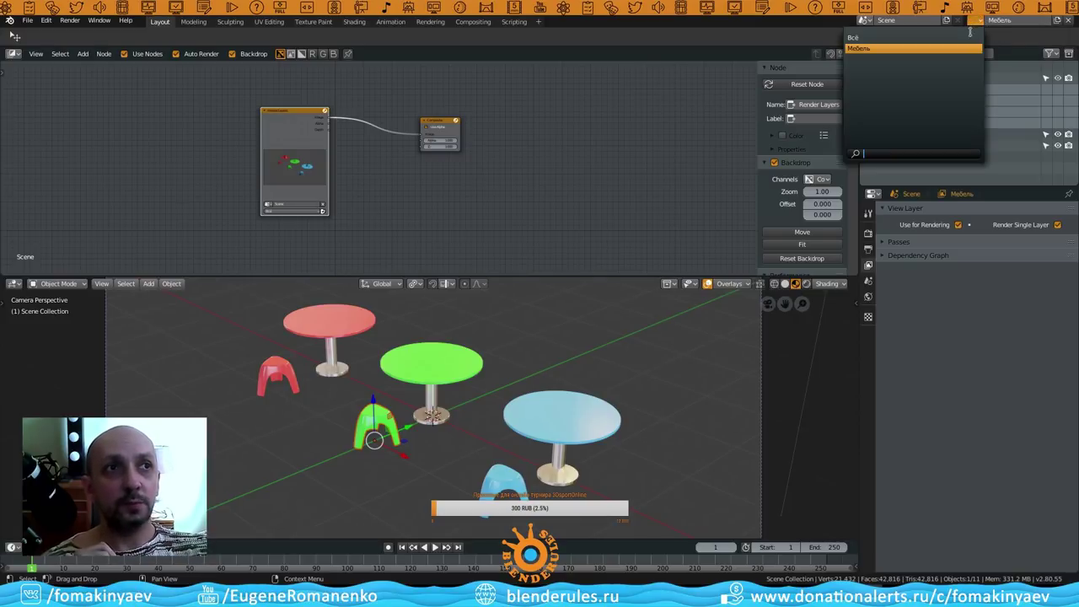
{"action": "left_click", "coordinate": [853, 37]}
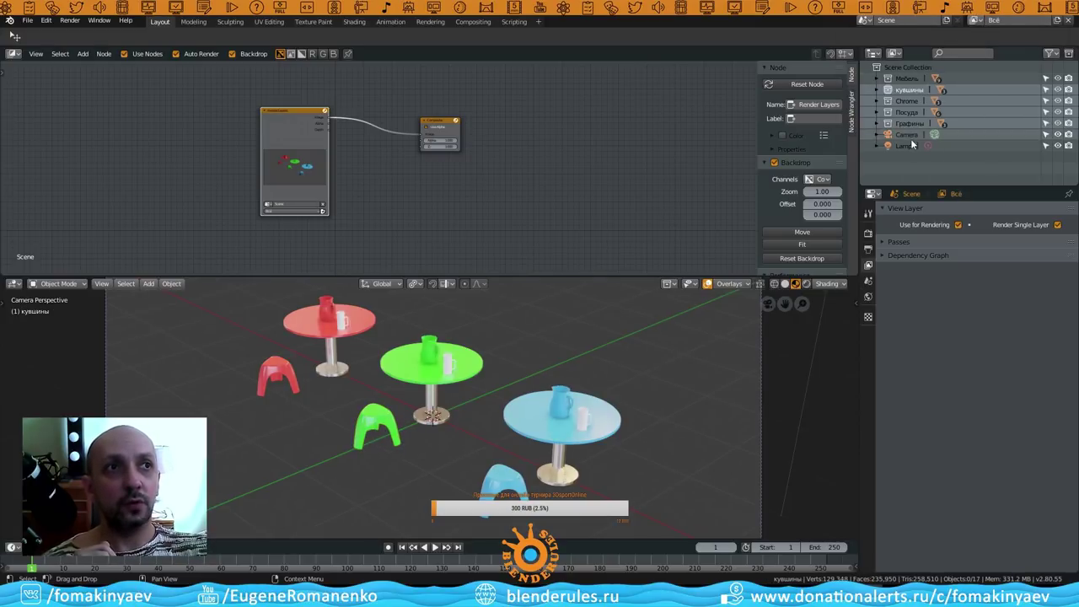
{"action": "left_click", "coordinate": [999, 22]}
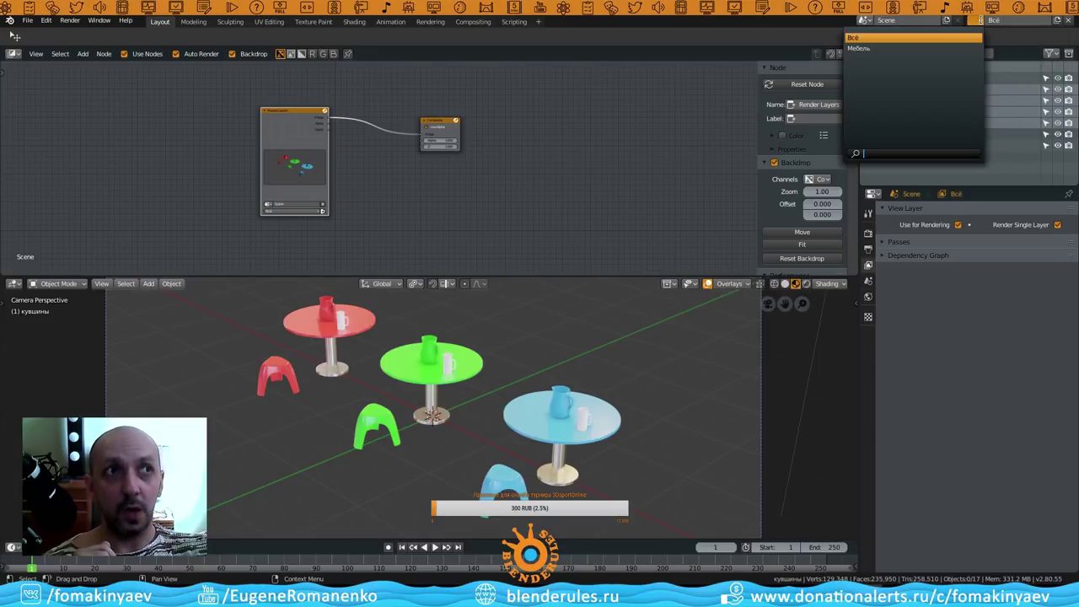
{"action": "left_click", "coordinate": [950, 49]}
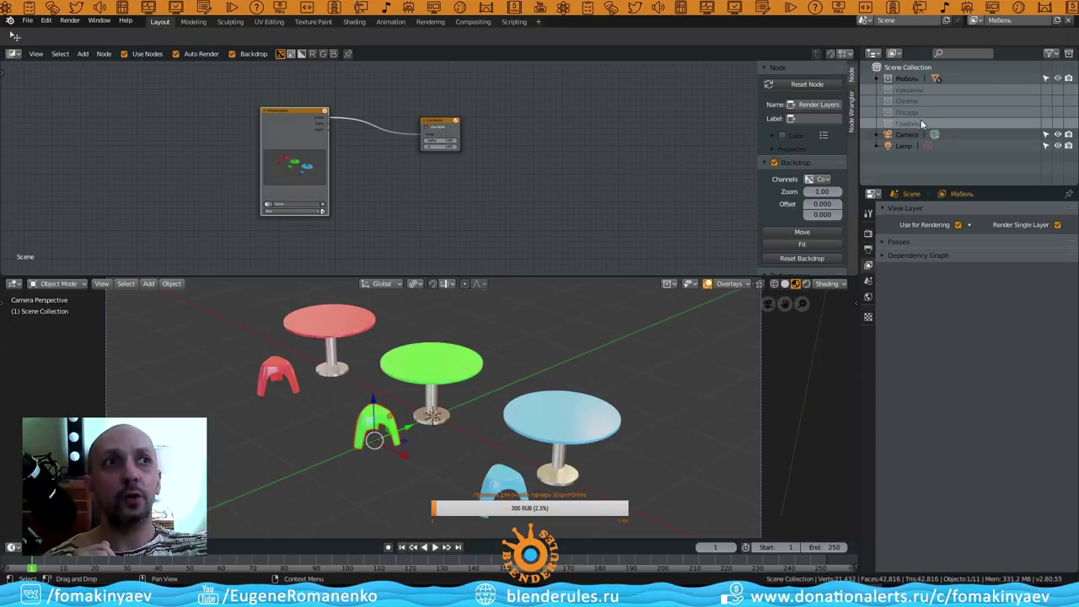